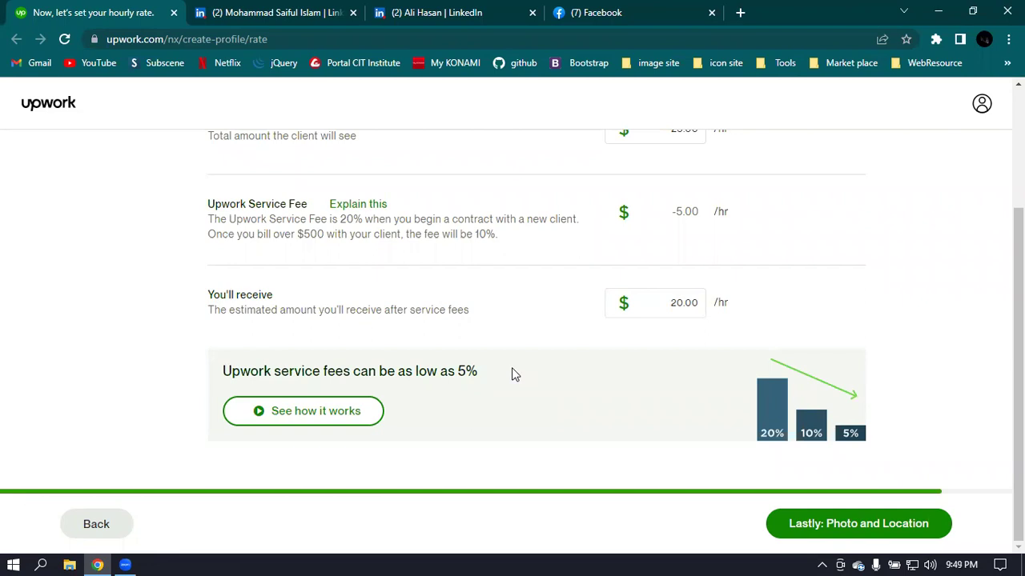
- Save the hourly rate and continue to the Photo and Location step
{"action": "scroll", "coordinate": [467, 313], "scroll_direction": "up", "scroll_amount": 2}
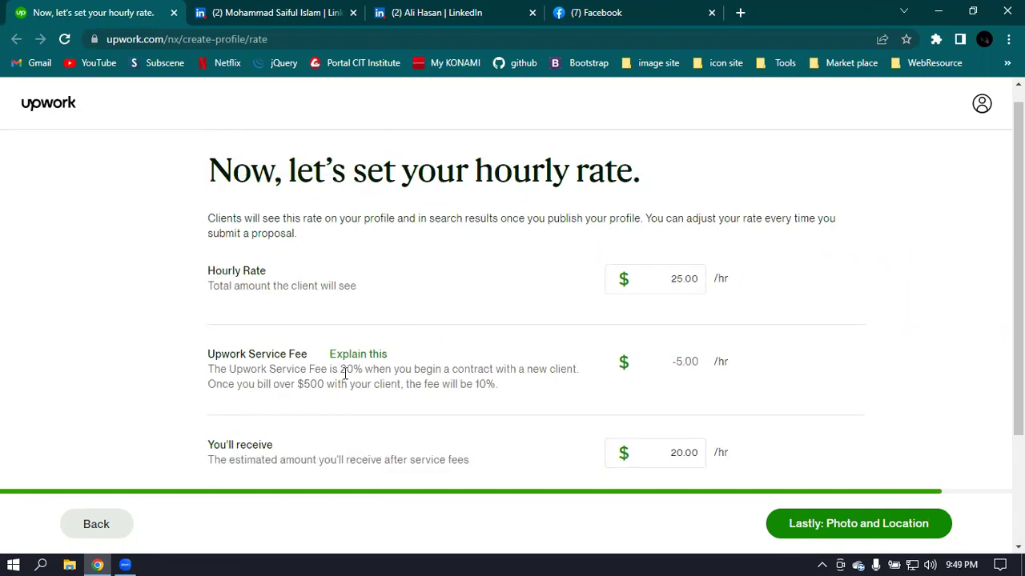
{"action": "scroll", "coordinate": [275, 299], "scroll_direction": "down", "scroll_amount": 1}
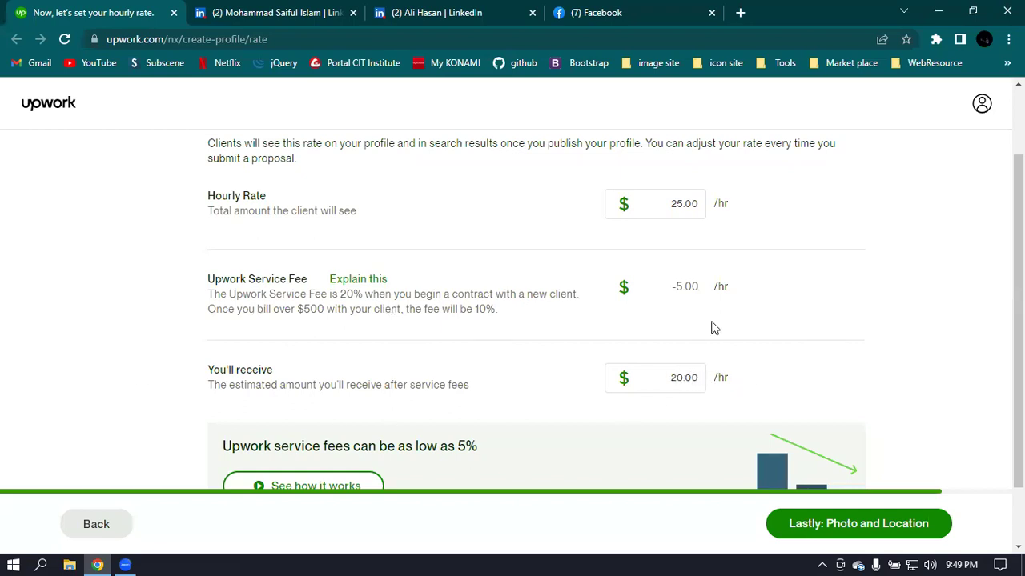
{"action": "scroll", "coordinate": [734, 327], "scroll_direction": "down", "scroll_amount": 1}
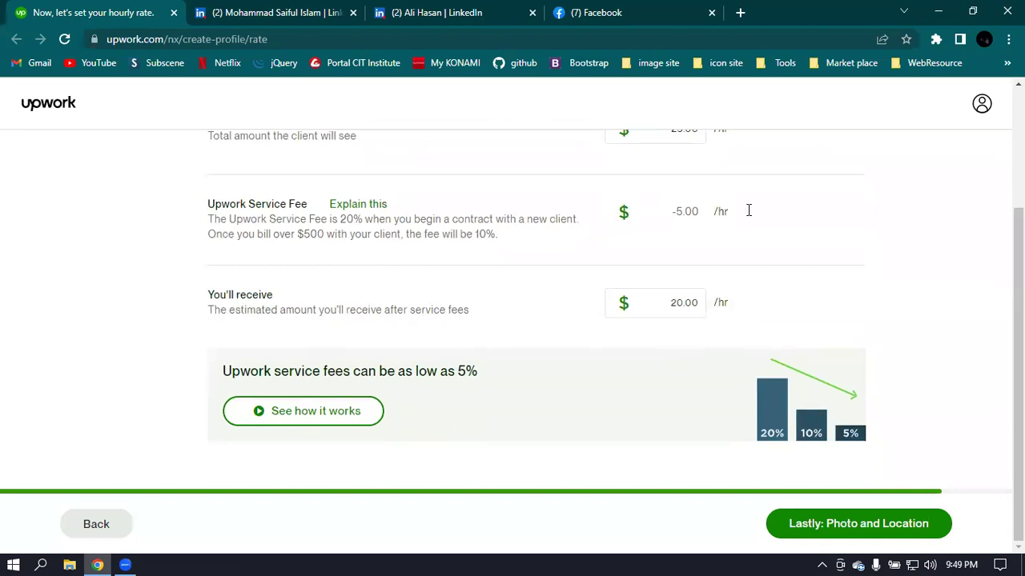
{"action": "scroll", "coordinate": [713, 215], "scroll_direction": "up", "scroll_amount": 2}
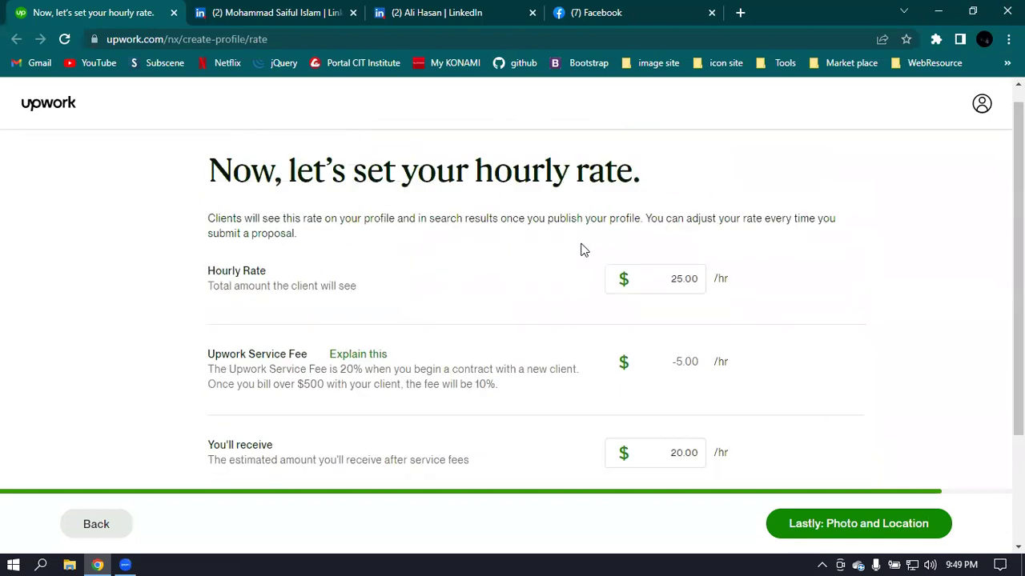
{"action": "scroll", "coordinate": [432, 232], "scroll_direction": "down", "scroll_amount": 1}
{"action": "scroll", "coordinate": [384, 214], "scroll_direction": "up", "scroll_amount": 2}
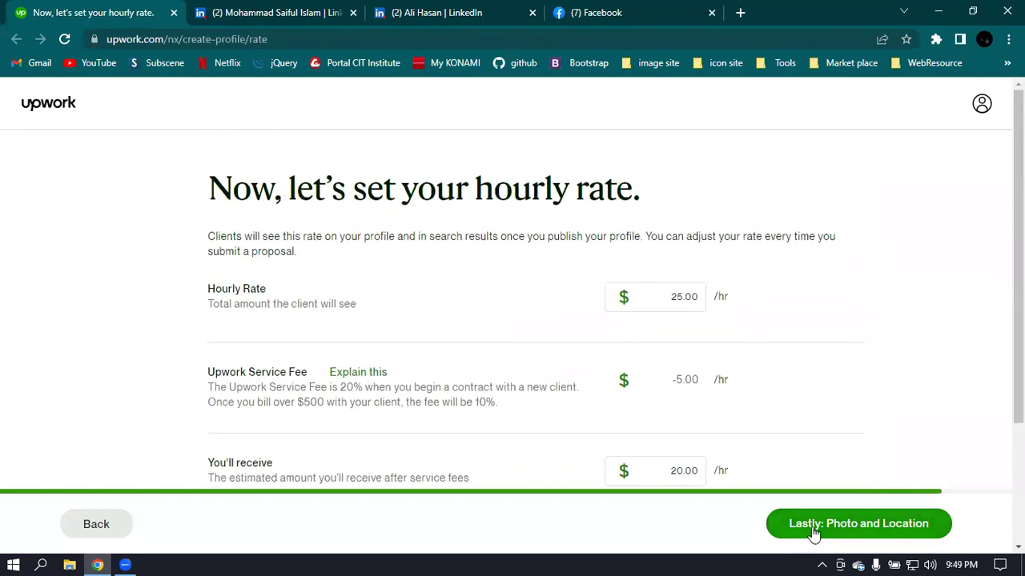
{"action": "left_click", "coordinate": [918, 535]}
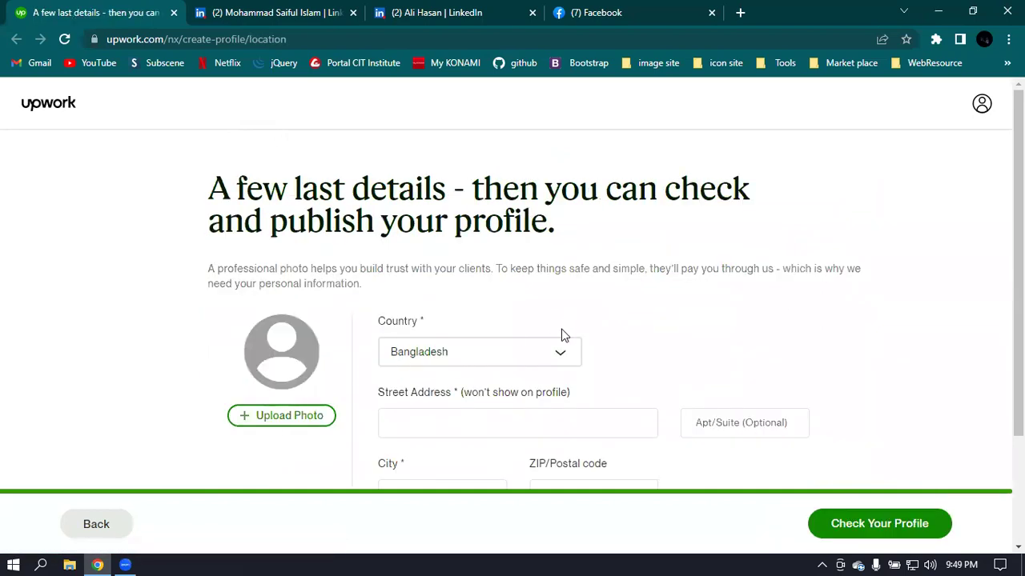
- Keep Bangladesh as the country in the location form
{"action": "left_click", "coordinate": [510, 361]}
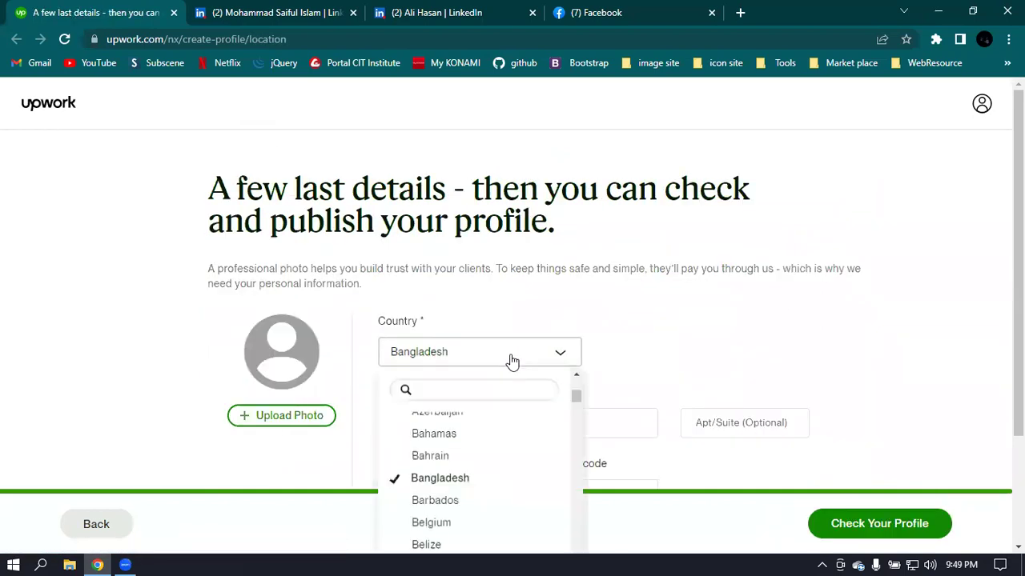
{"action": "left_click", "coordinate": [457, 480]}
{"action": "scroll", "coordinate": [655, 312], "scroll_direction": "down", "scroll_amount": 2}
{"action": "scroll", "coordinate": [655, 312], "scroll_direction": "down", "scroll_amount": 1}
- Enter the street address, checking LinkedIn for reference, and start the city with 'Kush'
{"action": "left_click", "coordinate": [441, 278]}
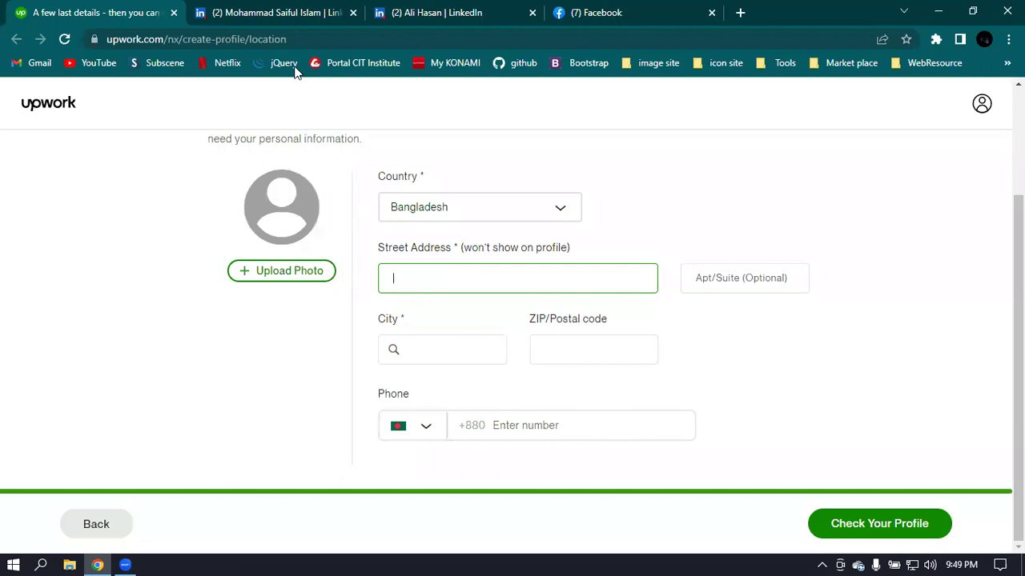
{"action": "left_click", "coordinate": [277, 12]}
{"action": "scroll", "coordinate": [521, 264], "scroll_direction": "up", "scroll_amount": 1}
{"action": "scroll", "coordinate": [510, 267], "scroll_direction": "up", "scroll_amount": 8}
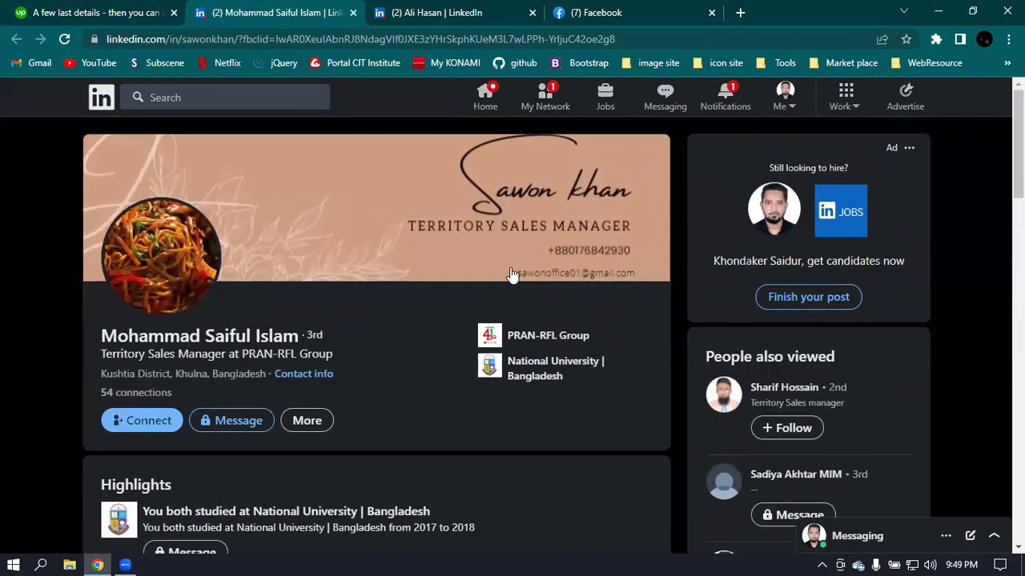
{"action": "left_click", "coordinate": [126, 15]}
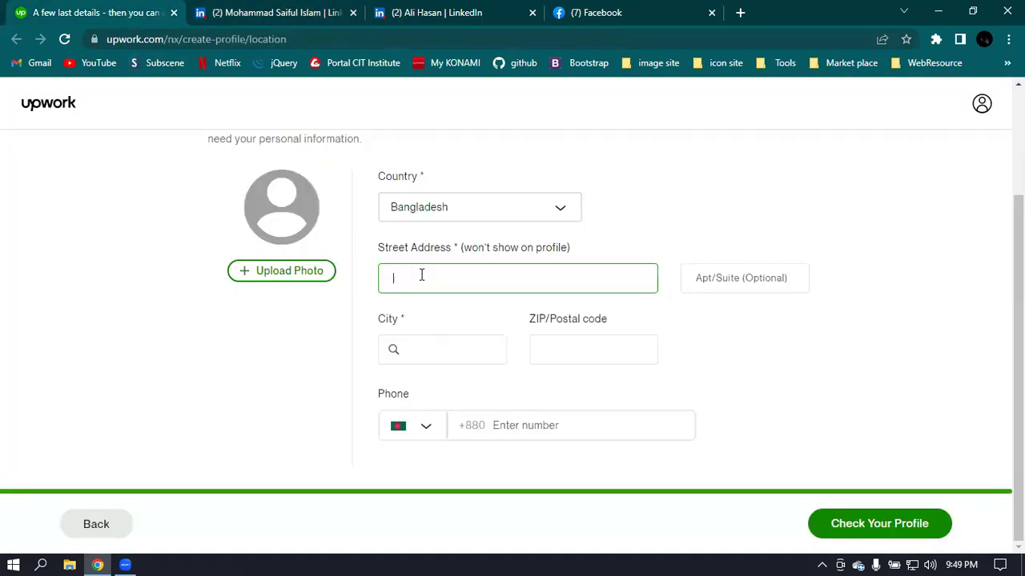
{"action": "left_click", "coordinate": [453, 351]}
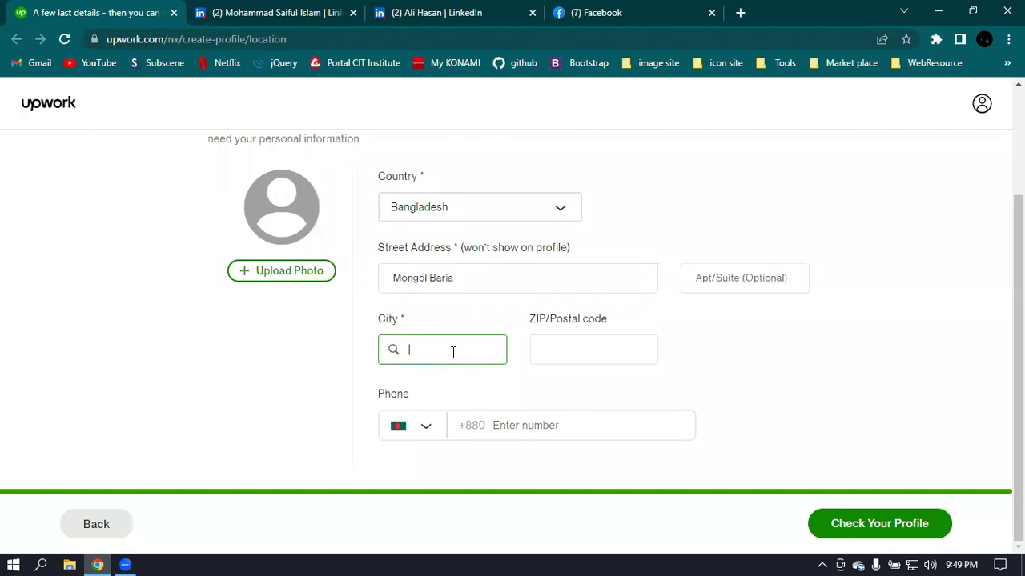
{"action": "type", "text": "Kushti"}
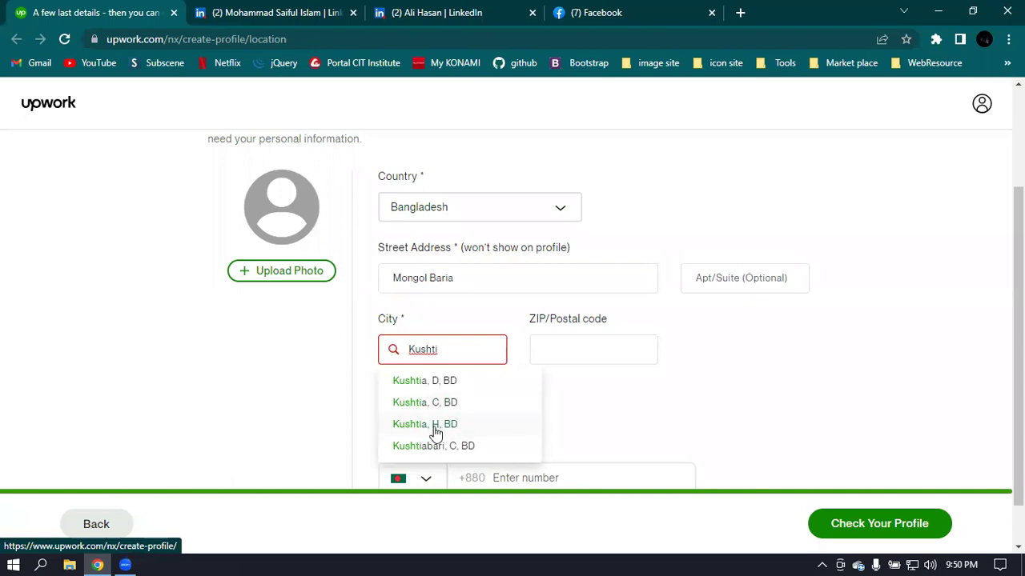
- Choose Kushtia, D, BD as the city and enter ZIP code 7000
{"action": "left_click", "coordinate": [413, 383]}
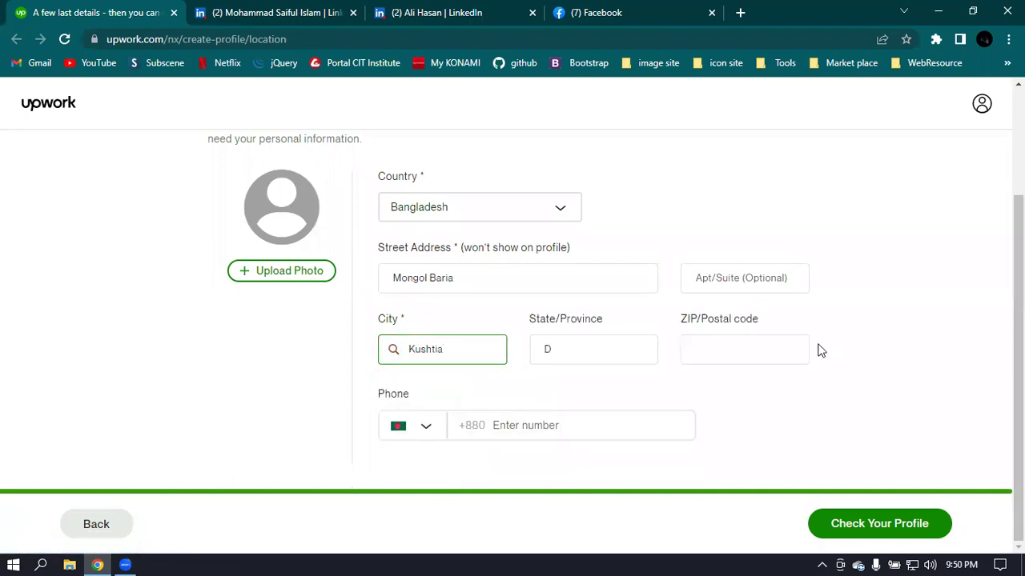
{"action": "left_click", "coordinate": [732, 356]}
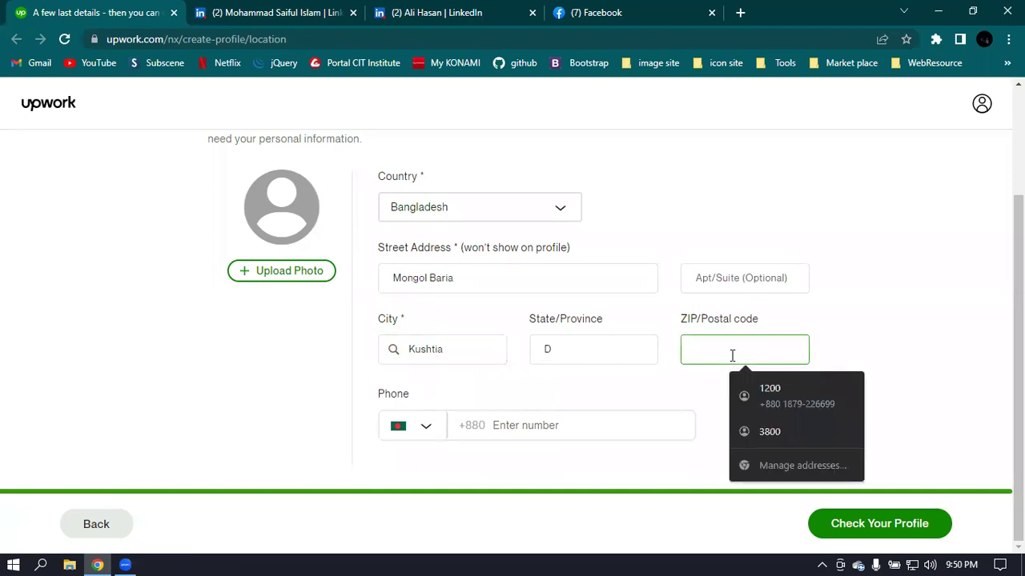
{"action": "type", "text": "7000"}
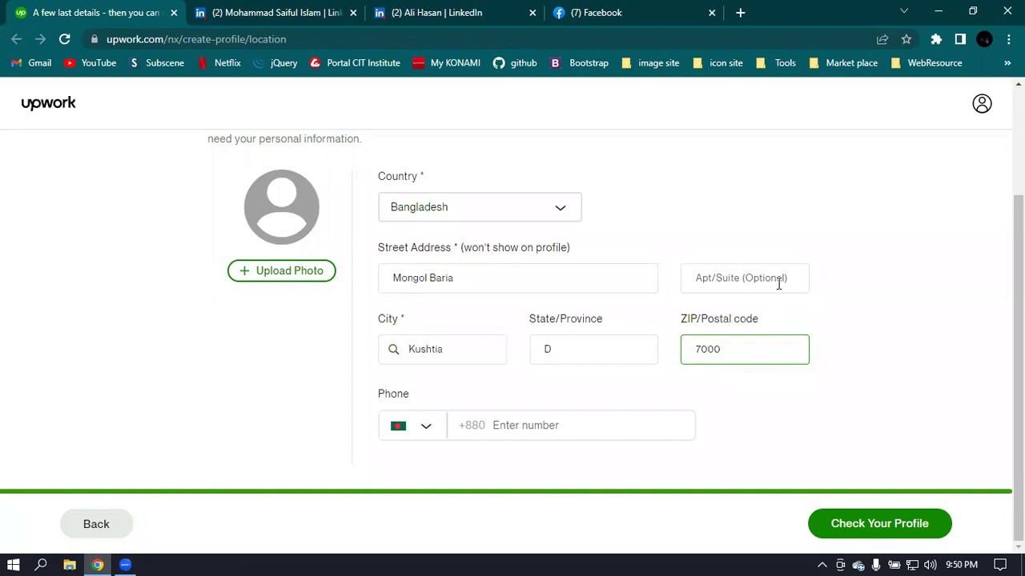
- Fill in the phone number and submit to check the profile
{"action": "left_click", "coordinate": [537, 426]}
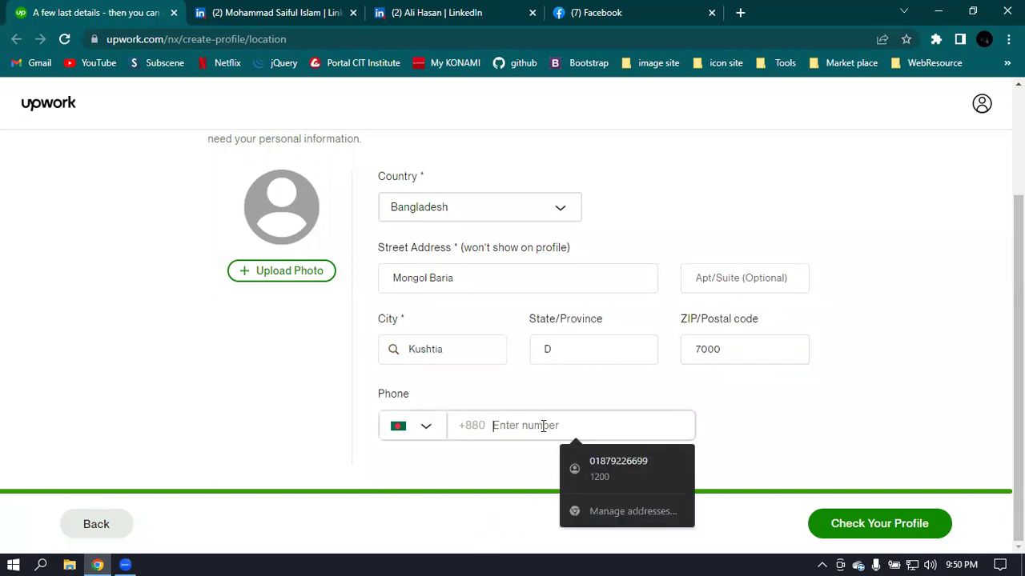
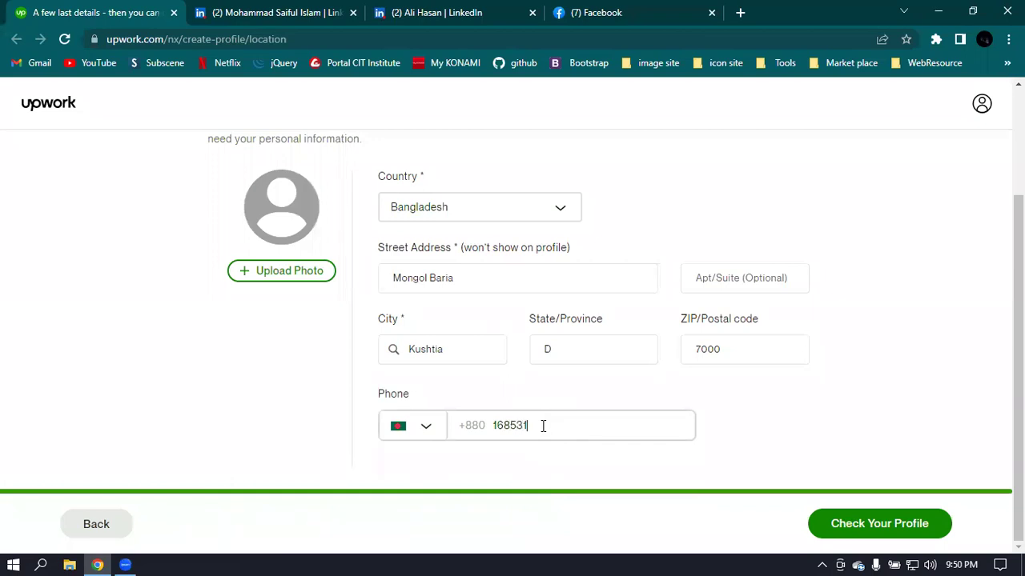
{"action": "left_click", "coordinate": [748, 370]}
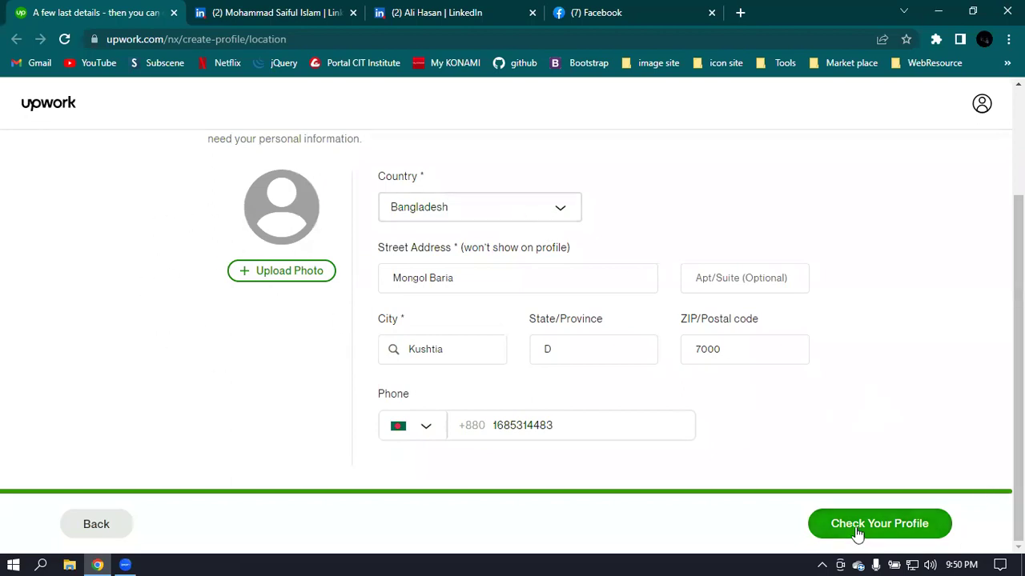
{"action": "left_click", "coordinate": [903, 530]}
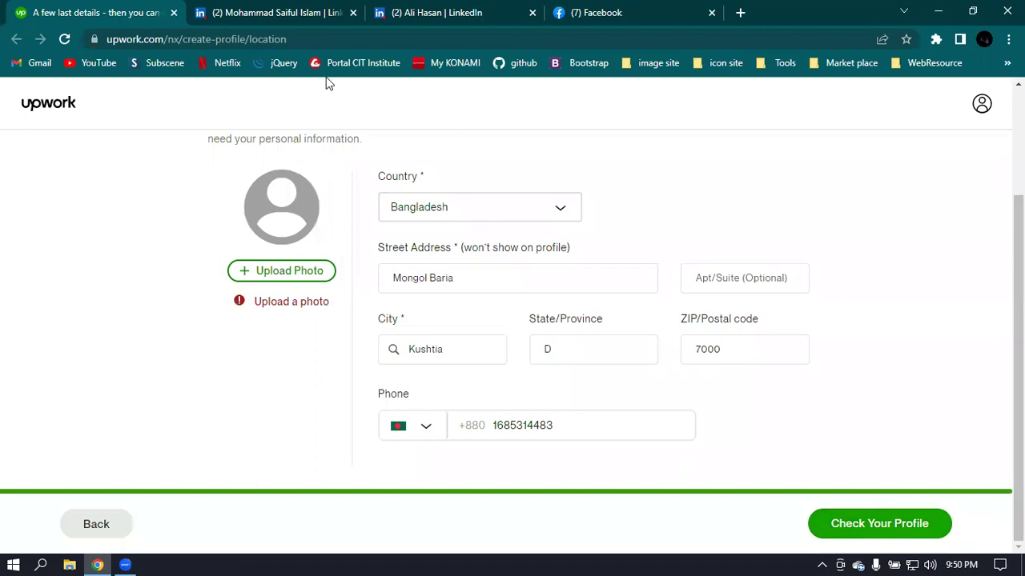
{"action": "key", "text": "ctrl+Tab"}
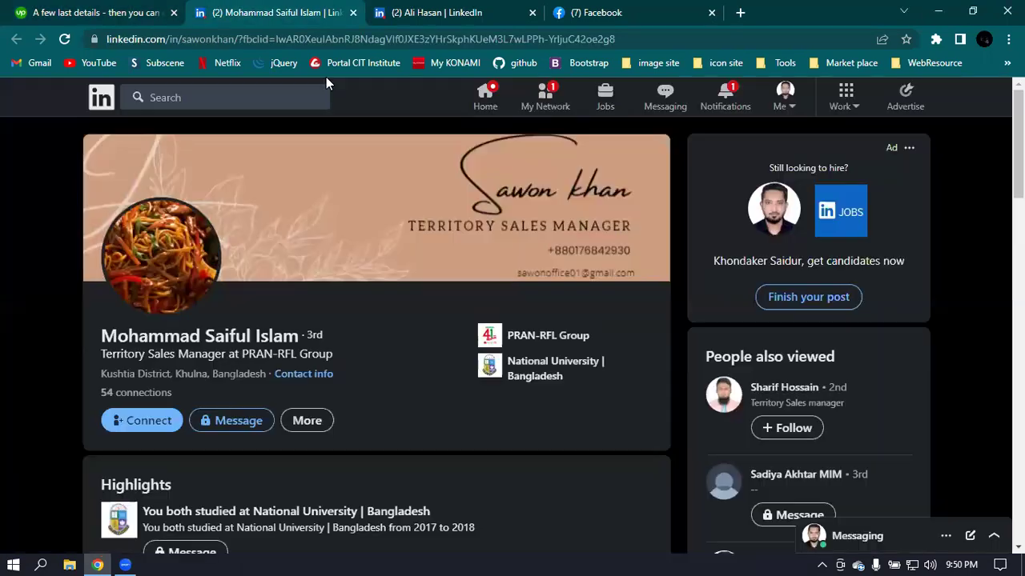
- Download the profile photo from the Facebook account's profile as a JPG
{"action": "left_click", "coordinate": [128, 12]}
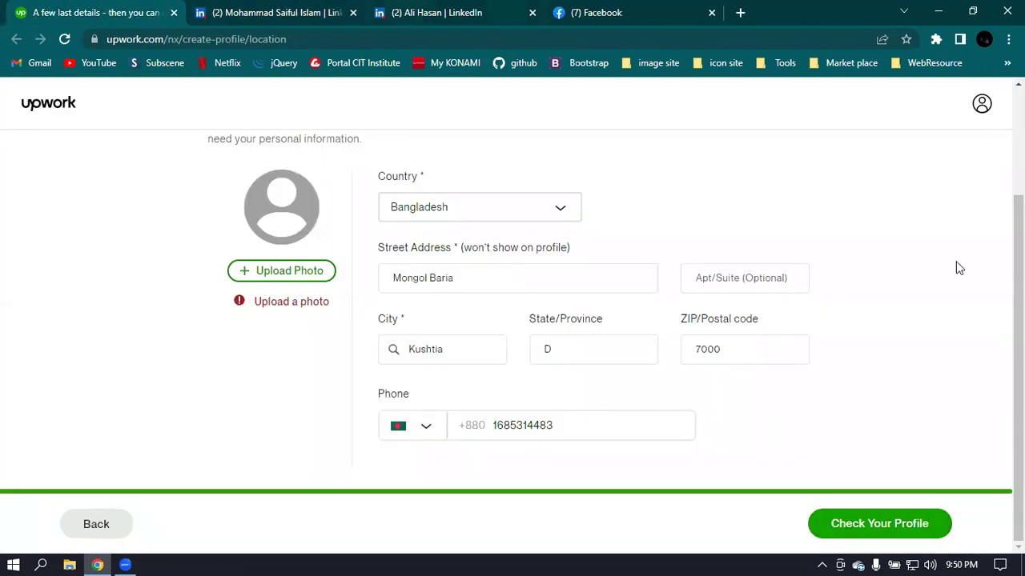
{"action": "key", "text": "ctrl+shift+Tab"}
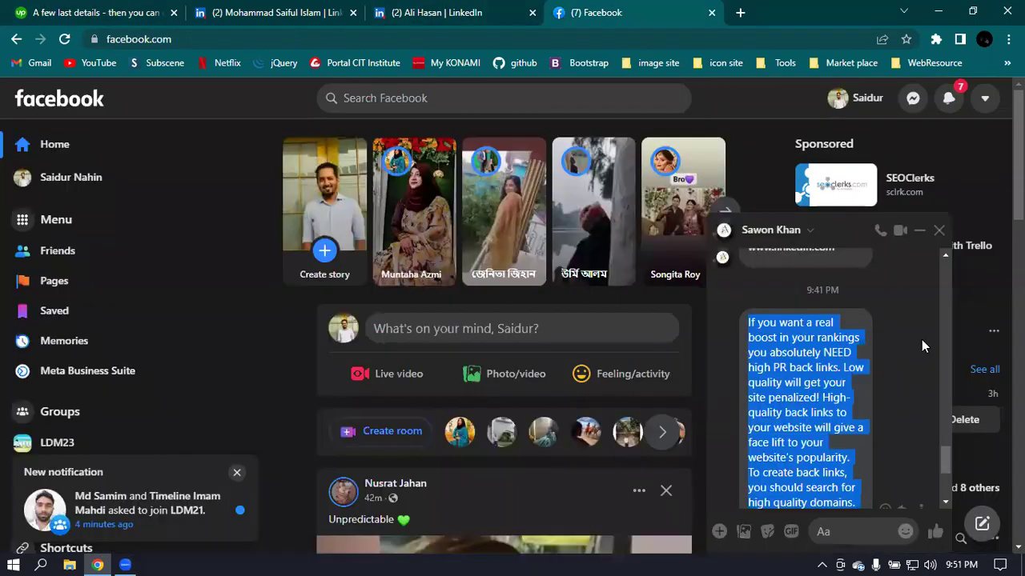
{"action": "scroll", "coordinate": [921, 339], "scroll_direction": "down", "scroll_amount": 3}
{"action": "scroll", "coordinate": [902, 343], "scroll_direction": "down", "scroll_amount": 5}
{"action": "scroll", "coordinate": [902, 344], "scroll_direction": "up", "scroll_amount": 5}
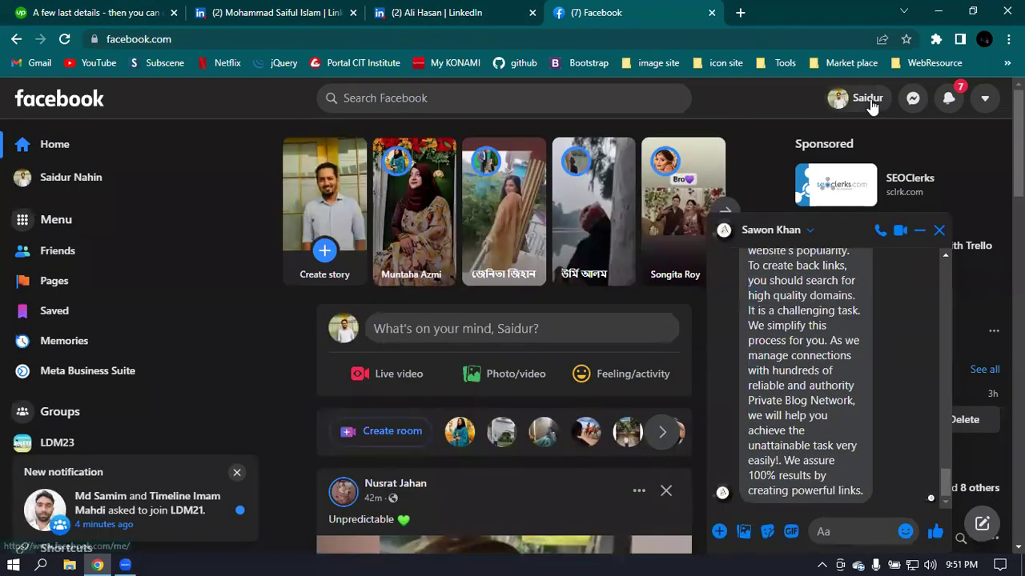
{"action": "left_click", "coordinate": [867, 99]}
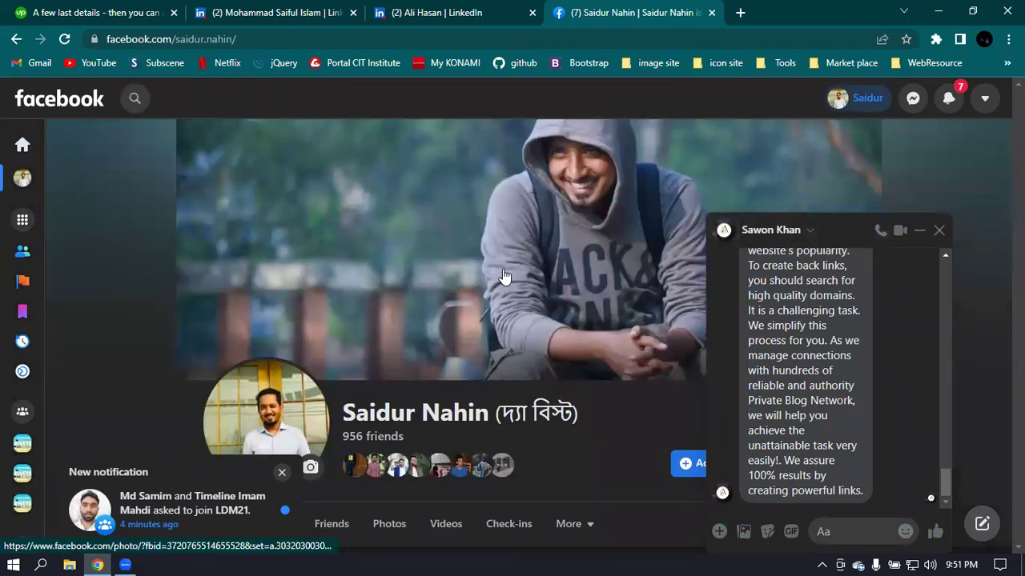
{"action": "scroll", "coordinate": [877, 200], "scroll_direction": "down", "scroll_amount": 2}
{"action": "scroll", "coordinate": [881, 208], "scroll_direction": "down", "scroll_amount": 1}
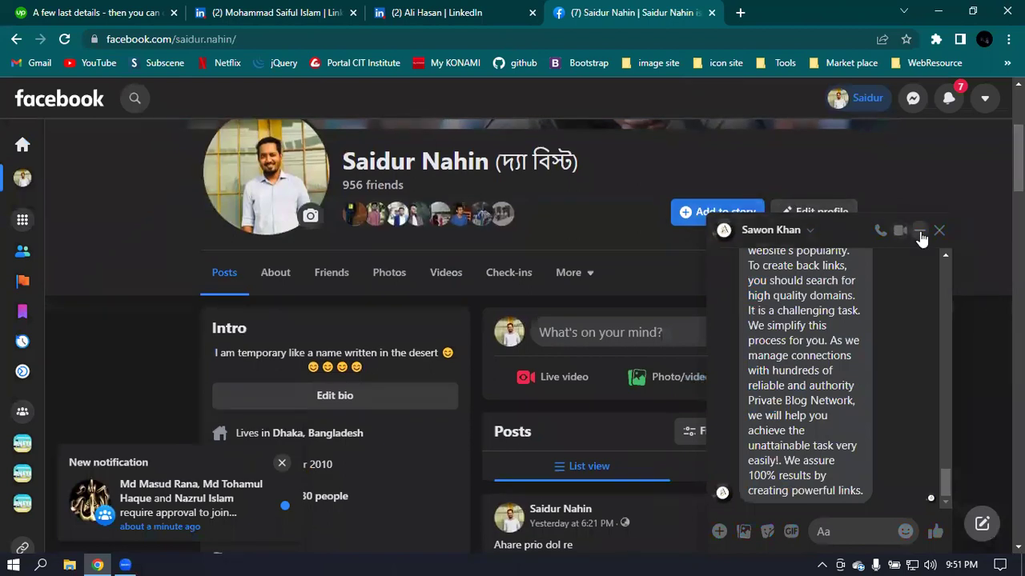
{"action": "left_click", "coordinate": [911, 355]}
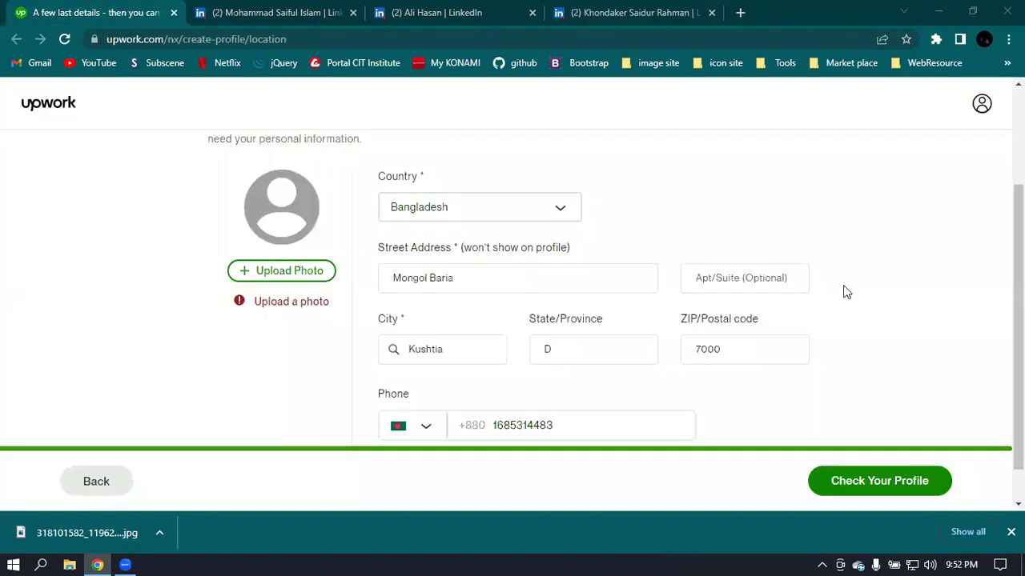
- Upload the downloaded photo from the Desktop folder as the profile photo
{"action": "left_click", "coordinate": [1011, 531]}
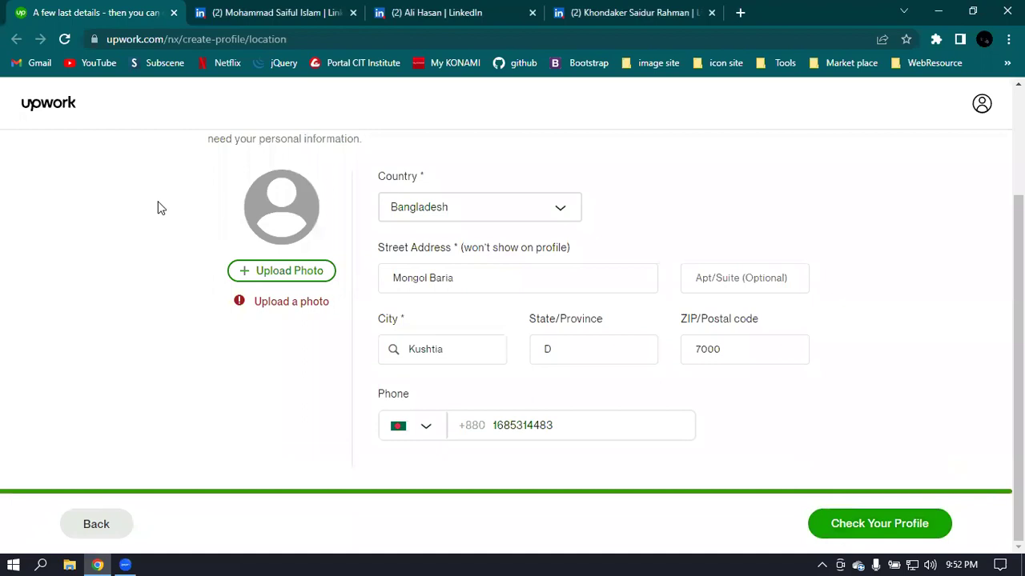
{"action": "left_click", "coordinate": [282, 272]}
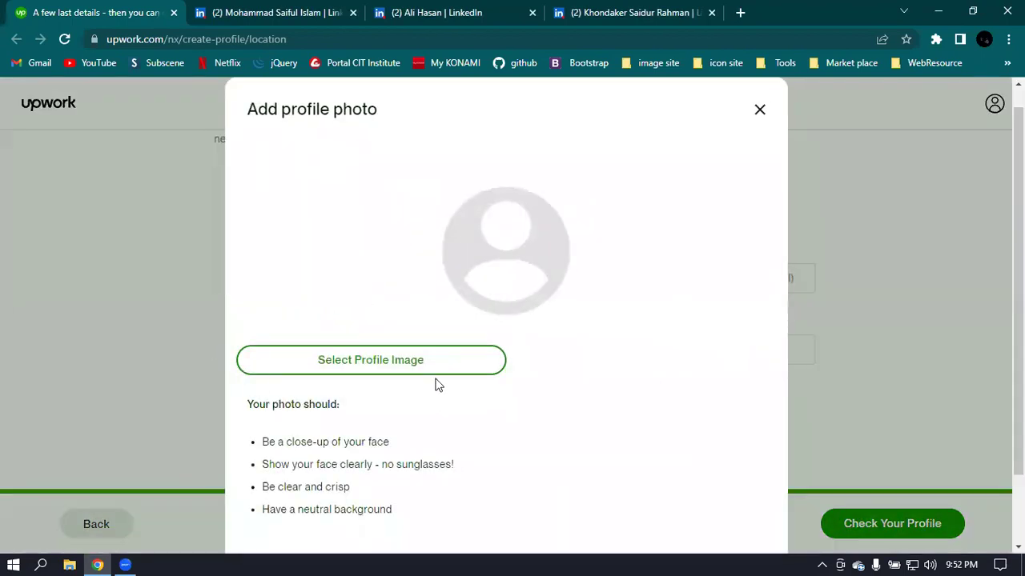
{"action": "left_click", "coordinate": [400, 366]}
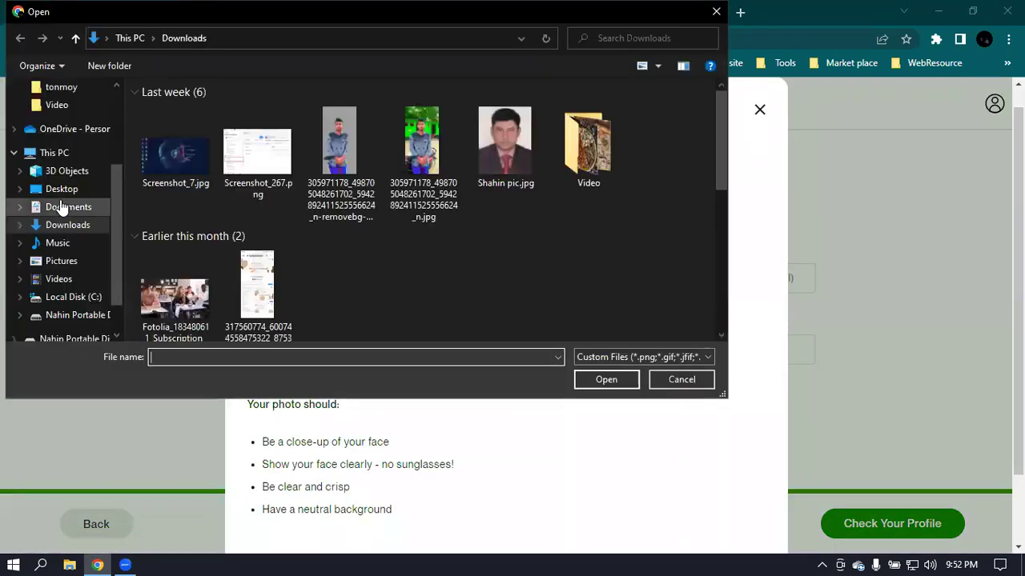
{"action": "left_click", "coordinate": [50, 191]}
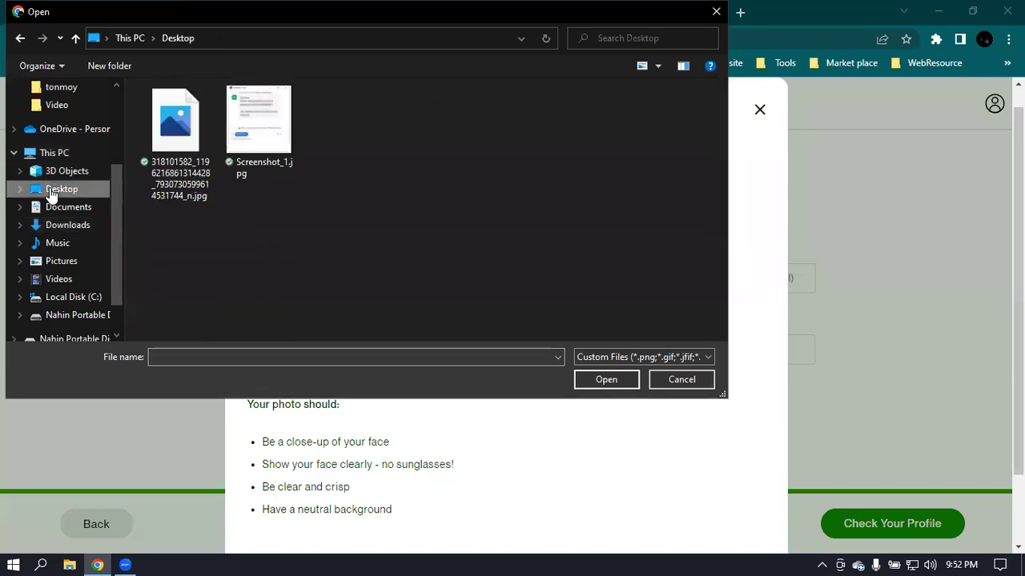
{"action": "left_click", "coordinate": [167, 124]}
{"action": "left_click", "coordinate": [600, 382]}
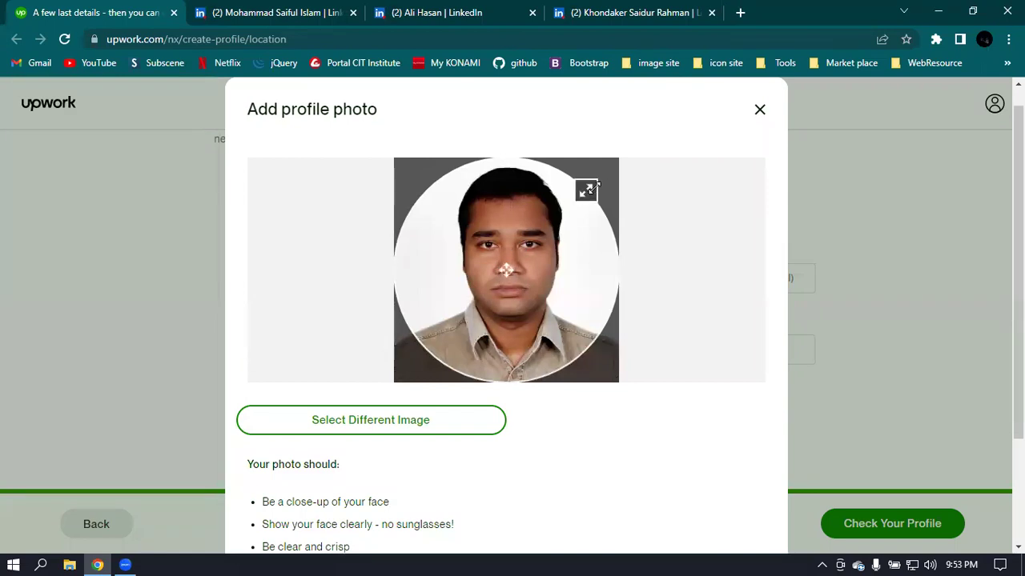
- Resize and position the crop circle over the face, then save the photo
{"action": "left_click_drag", "start_coordinate": [585, 190], "coordinate": [561, 206]}
{"action": "scroll", "coordinate": [506, 270], "scroll_direction": "up", "scroll_amount": 2}
{"action": "left_click_drag", "start_coordinate": [504, 270], "coordinate": [508, 257]}
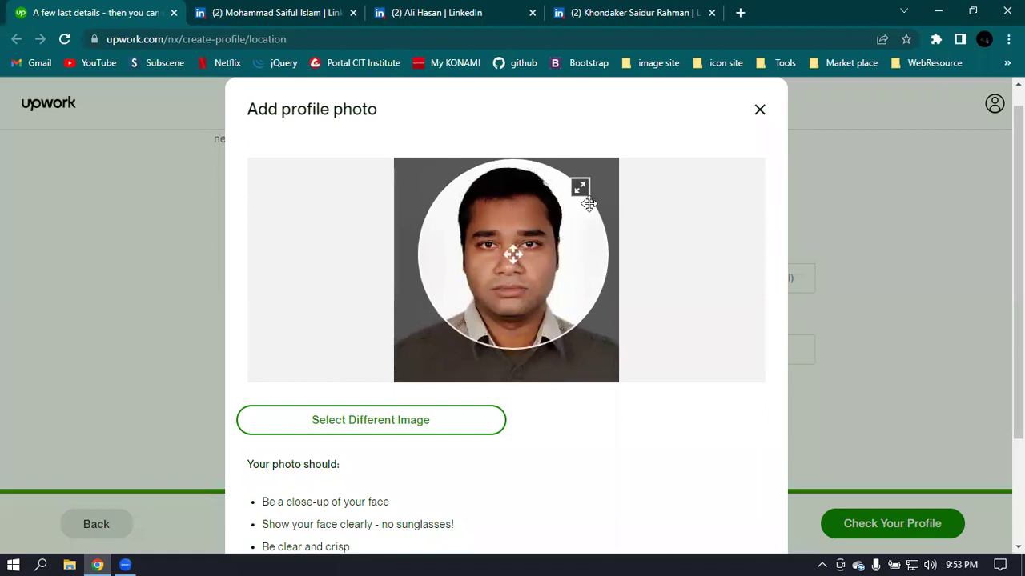
{"action": "left_click_drag", "start_coordinate": [575, 194], "coordinate": [584, 186]}
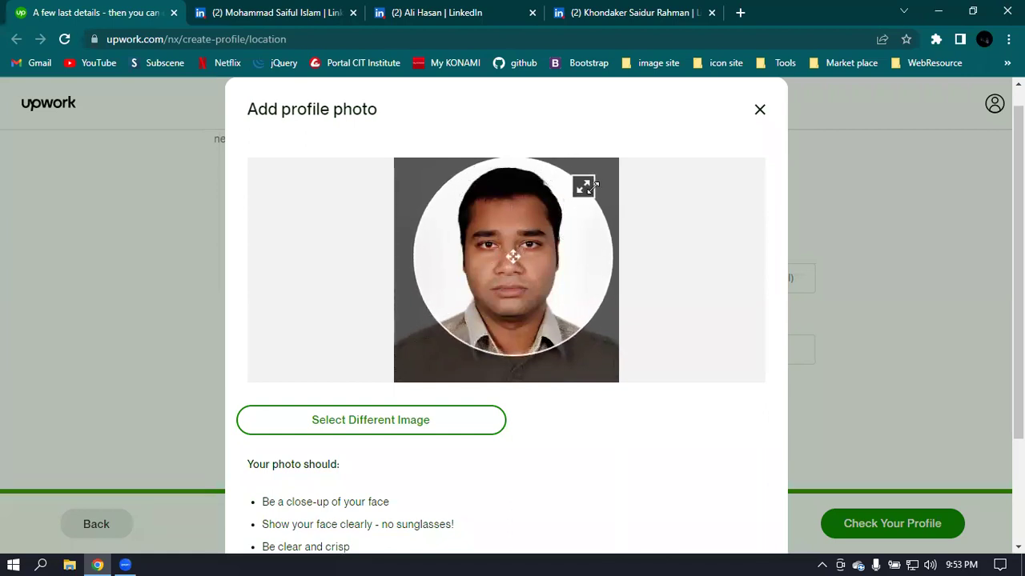
{"action": "left_click_drag", "start_coordinate": [512, 257], "coordinate": [502, 257]}
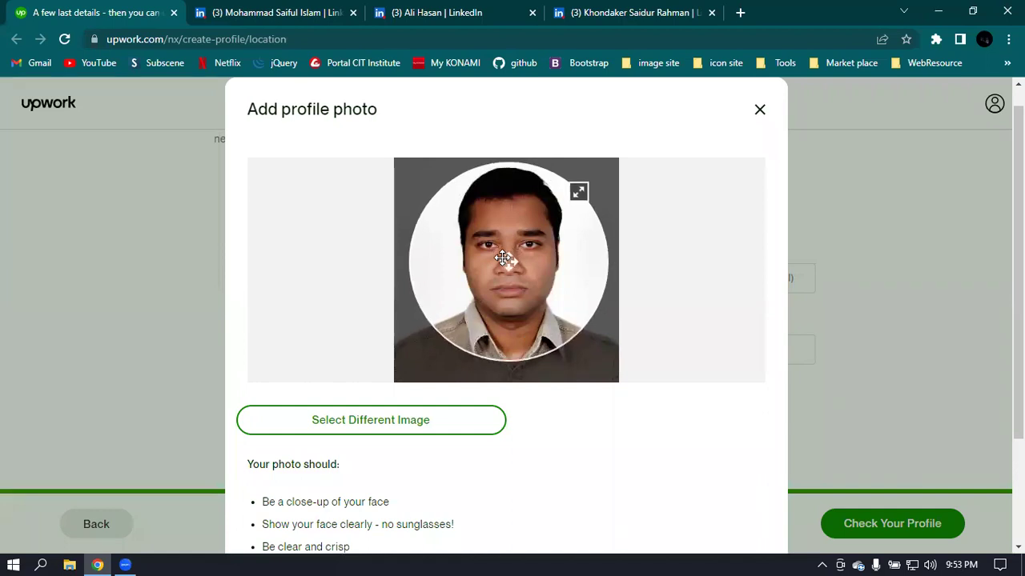
{"action": "scroll", "coordinate": [596, 473], "scroll_direction": "down", "scroll_amount": 3}
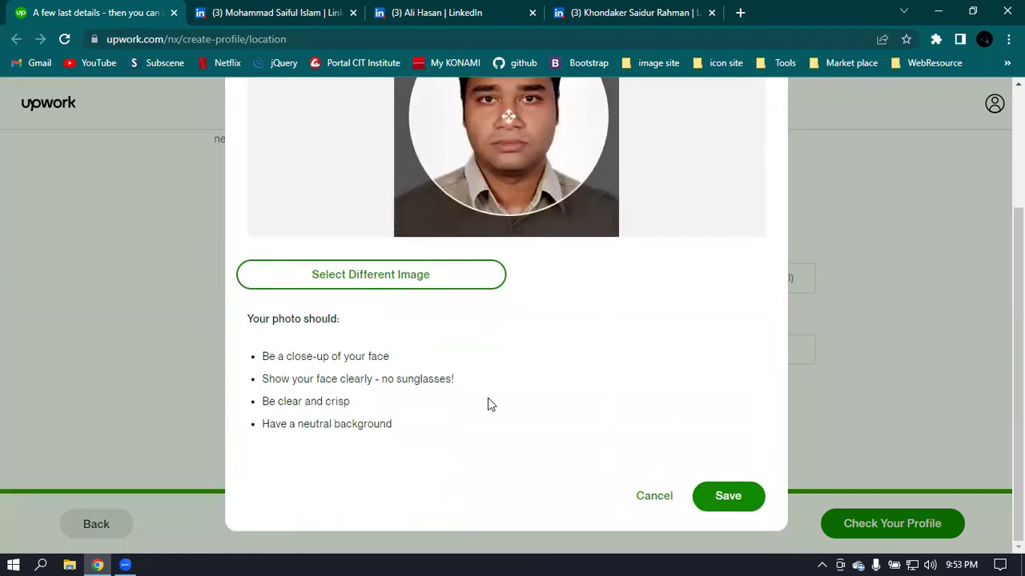
{"action": "left_click", "coordinate": [727, 497]}
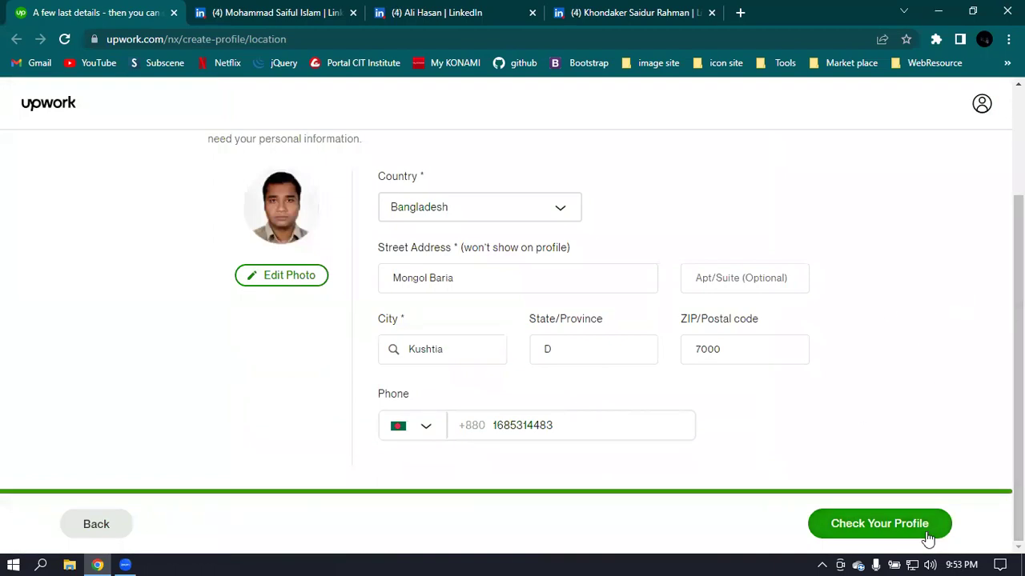
- Review the full profile preview and submit the profile
{"action": "left_click", "coordinate": [886, 533]}
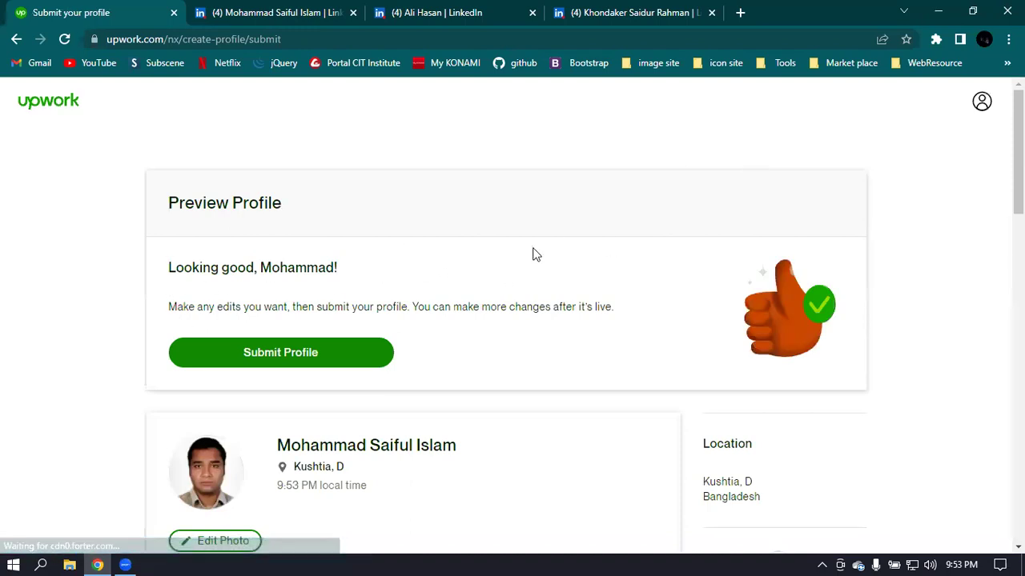
{"action": "scroll", "coordinate": [504, 265], "scroll_direction": "down", "scroll_amount": 1}
{"action": "scroll", "coordinate": [520, 271], "scroll_direction": "down", "scroll_amount": 1}
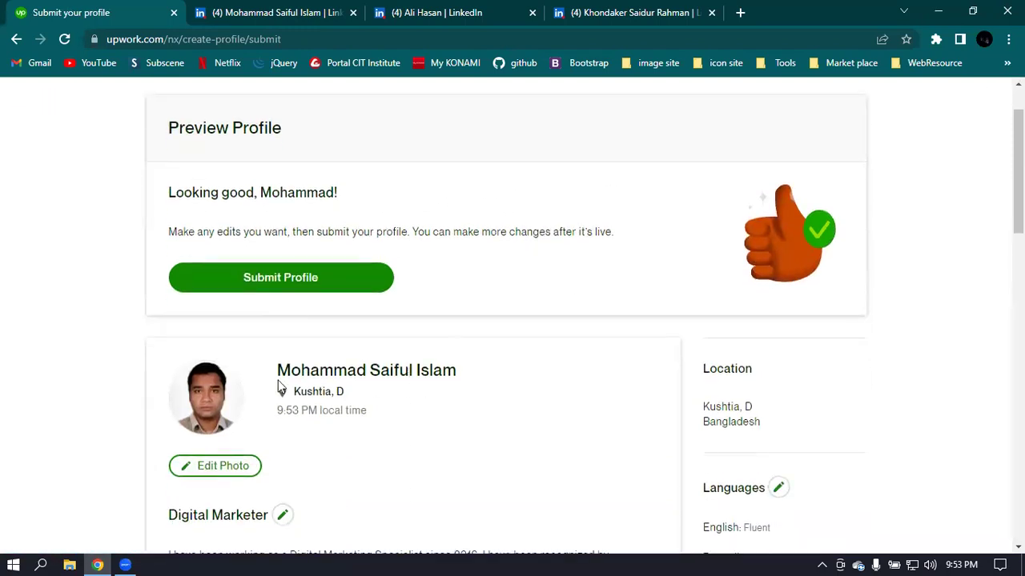
{"action": "scroll", "coordinate": [289, 368], "scroll_direction": "down", "scroll_amount": 2}
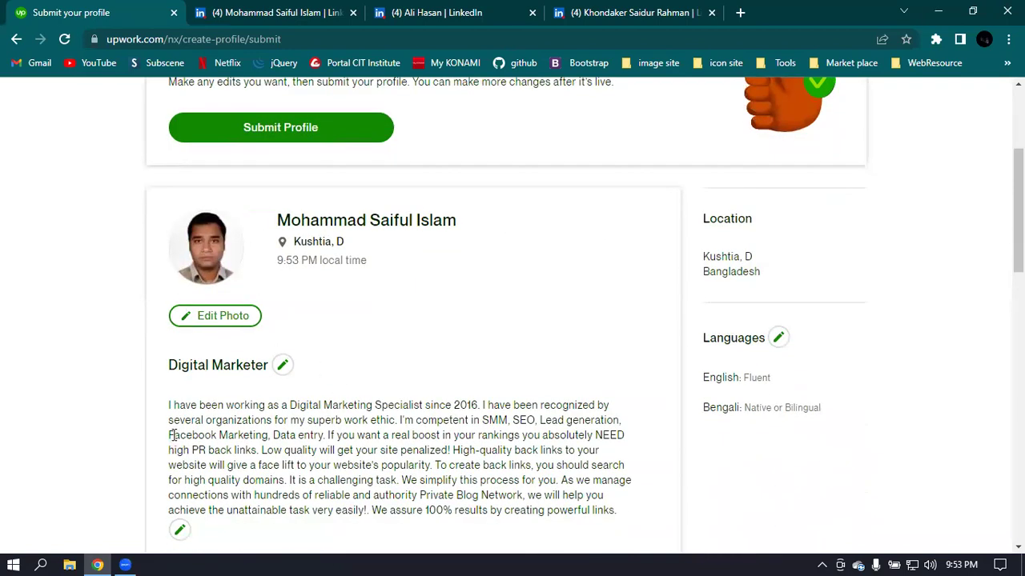
{"action": "scroll", "coordinate": [513, 320], "scroll_direction": "down", "scroll_amount": 1}
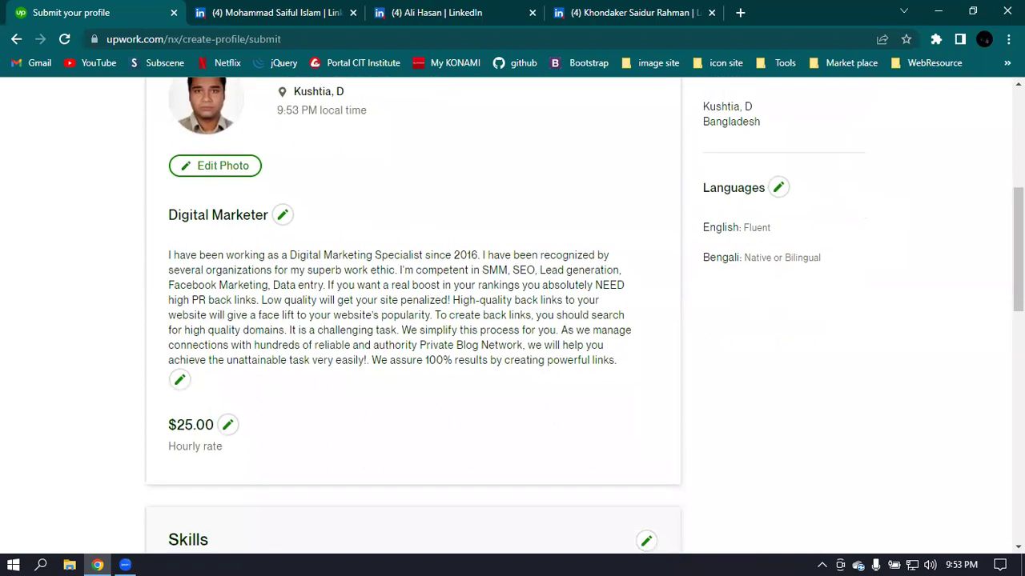
{"action": "scroll", "coordinate": [460, 299], "scroll_direction": "down", "scroll_amount": 5}
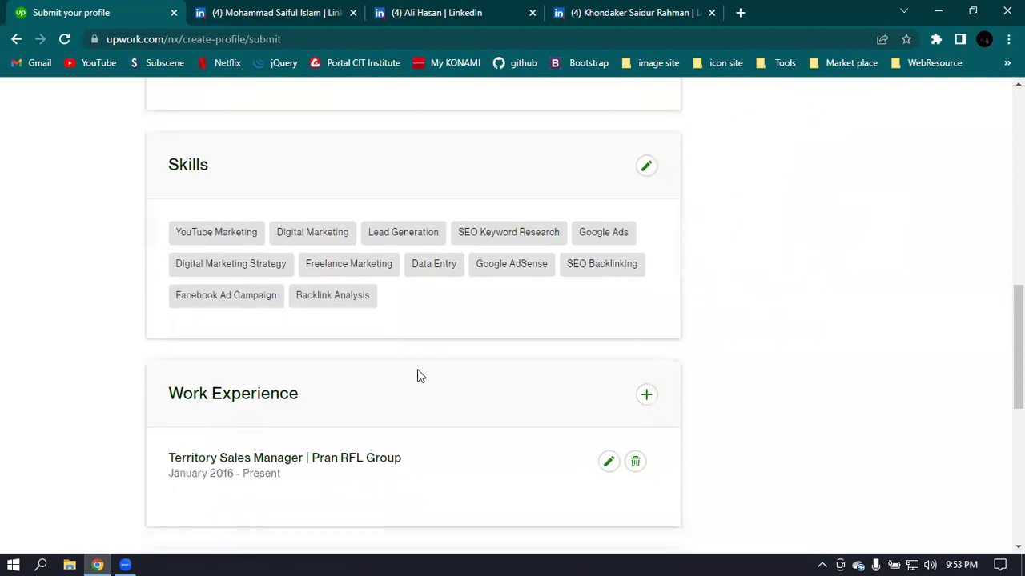
{"action": "scroll", "coordinate": [476, 414], "scroll_direction": "down", "scroll_amount": 3}
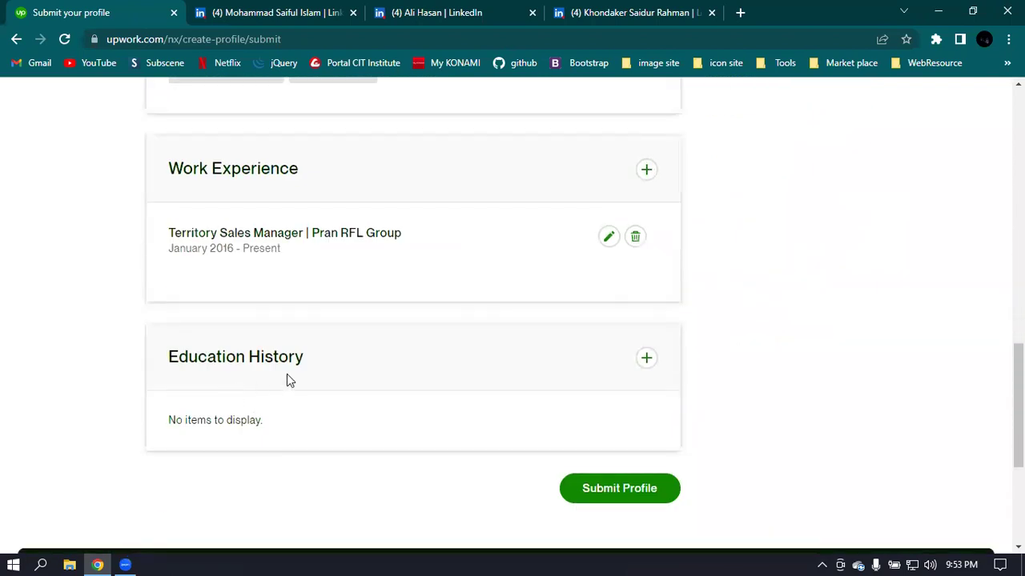
{"action": "scroll", "coordinate": [809, 279], "scroll_direction": "up", "scroll_amount": 5}
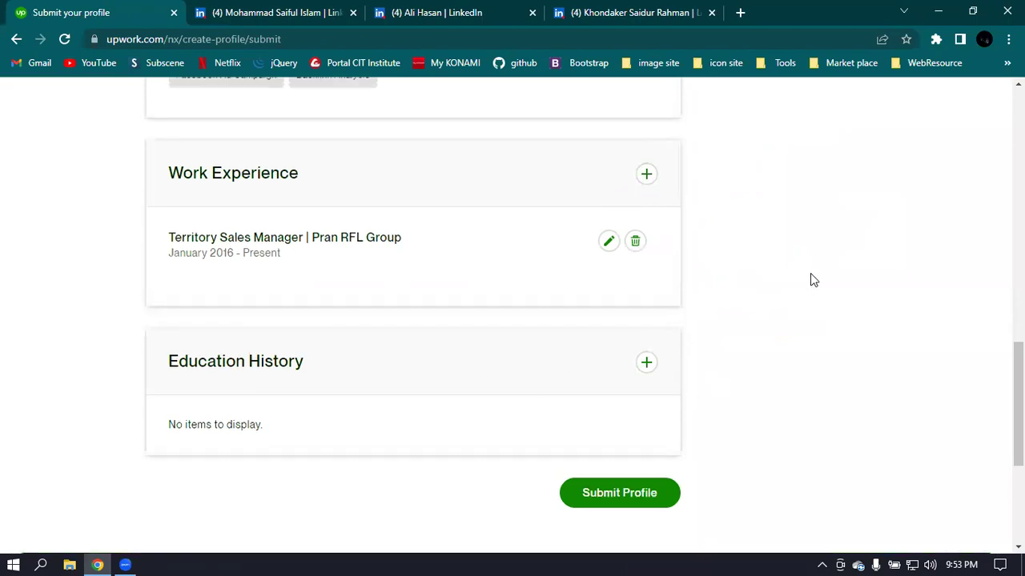
{"action": "scroll", "coordinate": [810, 278], "scroll_direction": "up", "scroll_amount": 9}
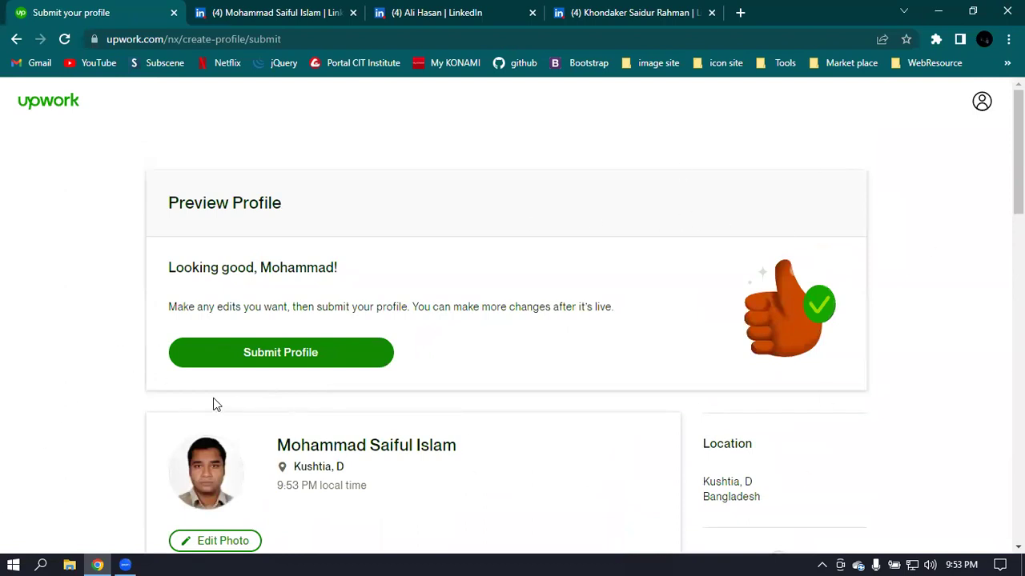
{"action": "left_click", "coordinate": [304, 354]}
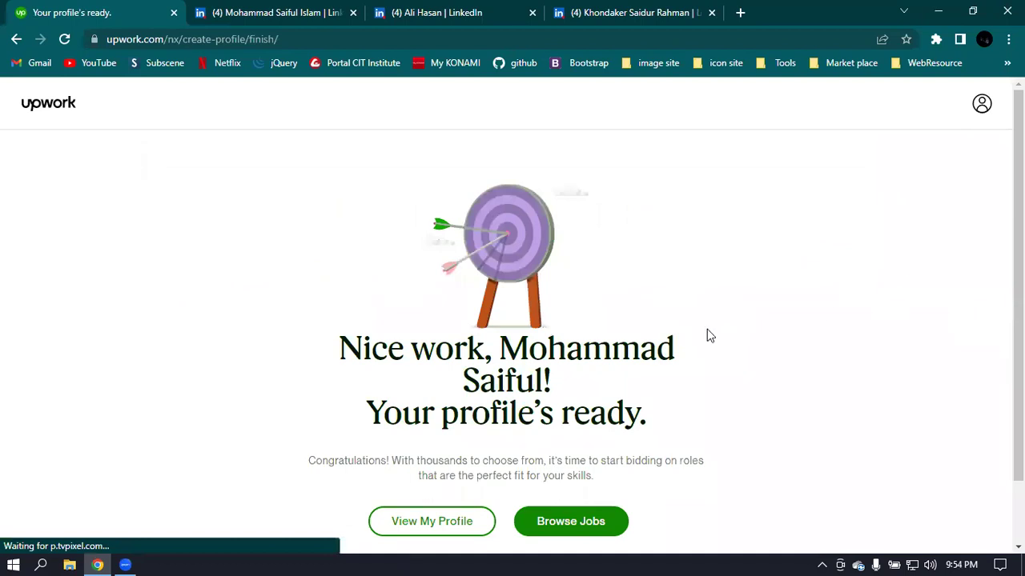
- Open the new freelancer profile via View My Profile
{"action": "scroll", "coordinate": [707, 334], "scroll_direction": "down", "scroll_amount": 1}
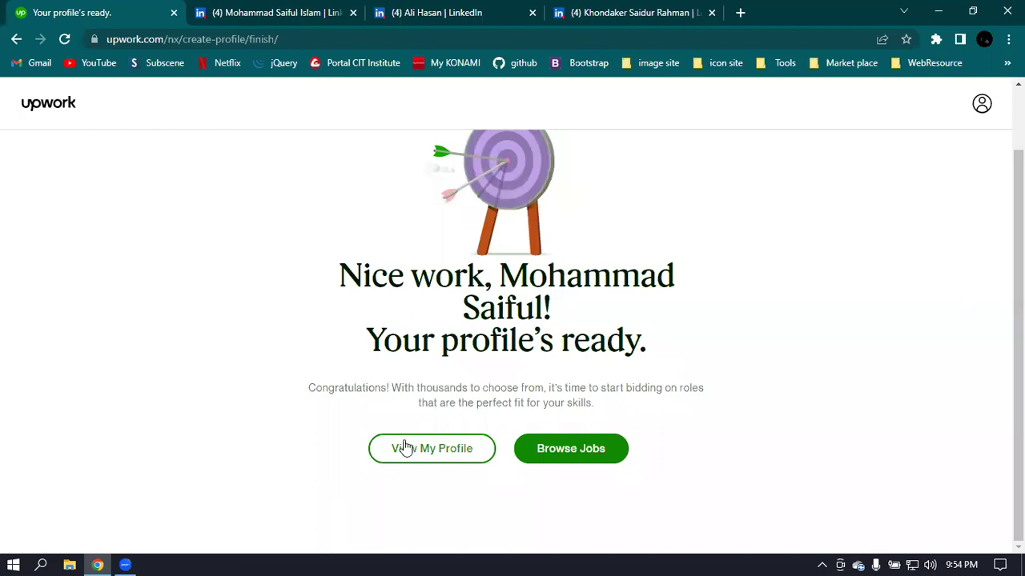
{"action": "left_click", "coordinate": [428, 458]}
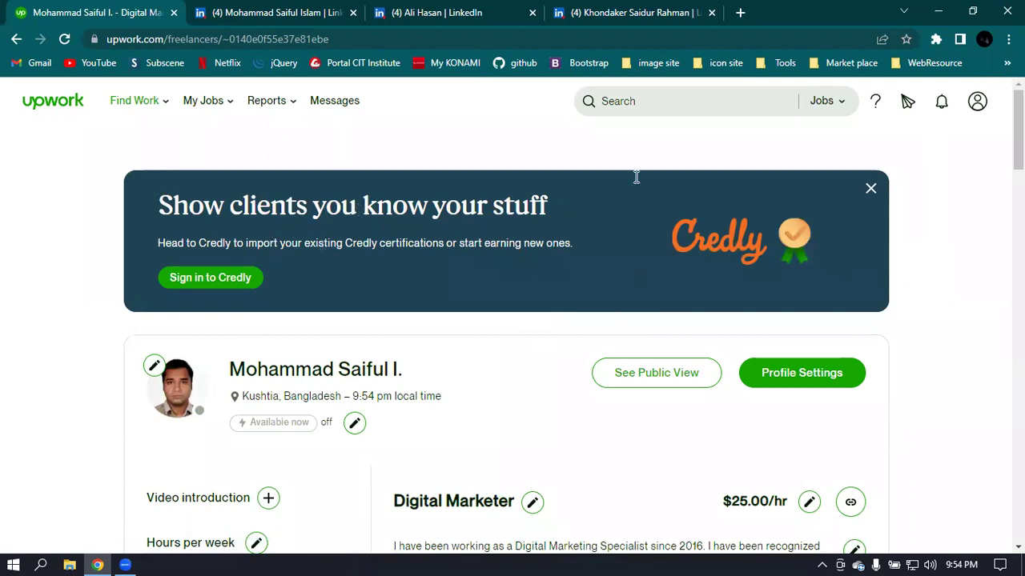
- Dismiss the Credly banner and add a new project in the Portfolio section
{"action": "left_click", "coordinate": [871, 188]}
{"action": "scroll", "coordinate": [921, 213], "scroll_direction": "down", "scroll_amount": 3}
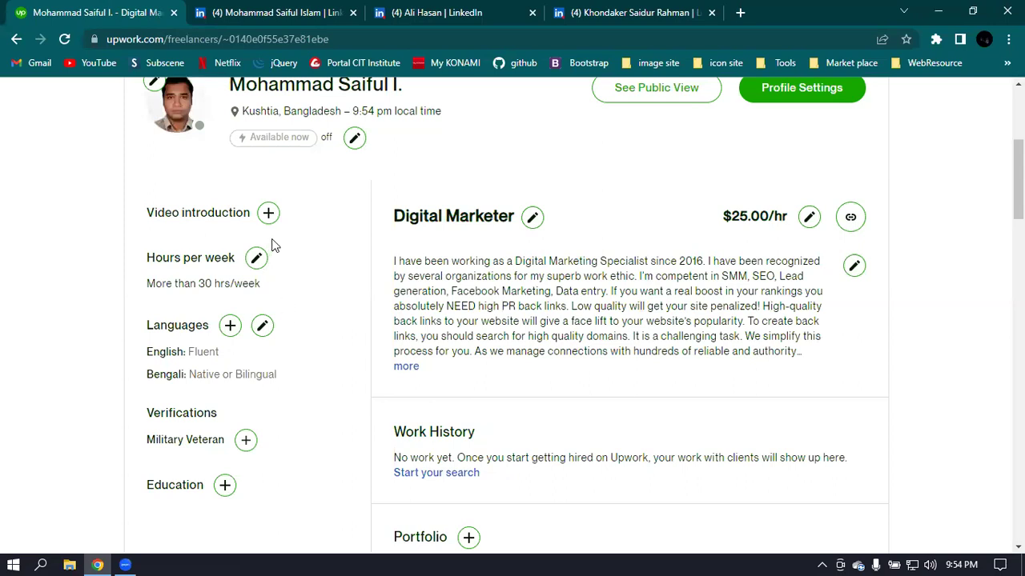
{"action": "scroll", "coordinate": [295, 366], "scroll_direction": "down", "scroll_amount": 2}
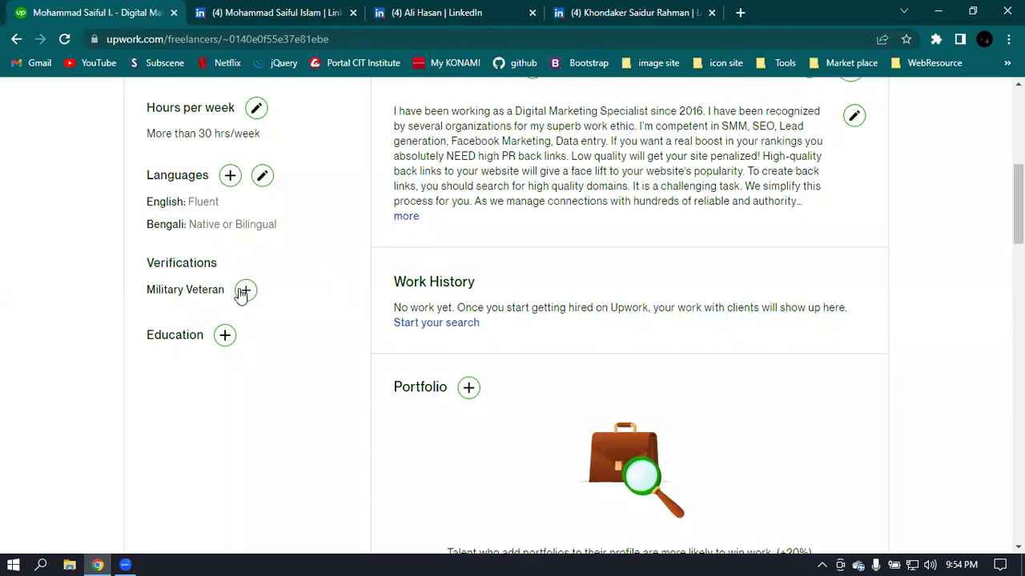
{"action": "scroll", "coordinate": [575, 299], "scroll_direction": "down", "scroll_amount": 2}
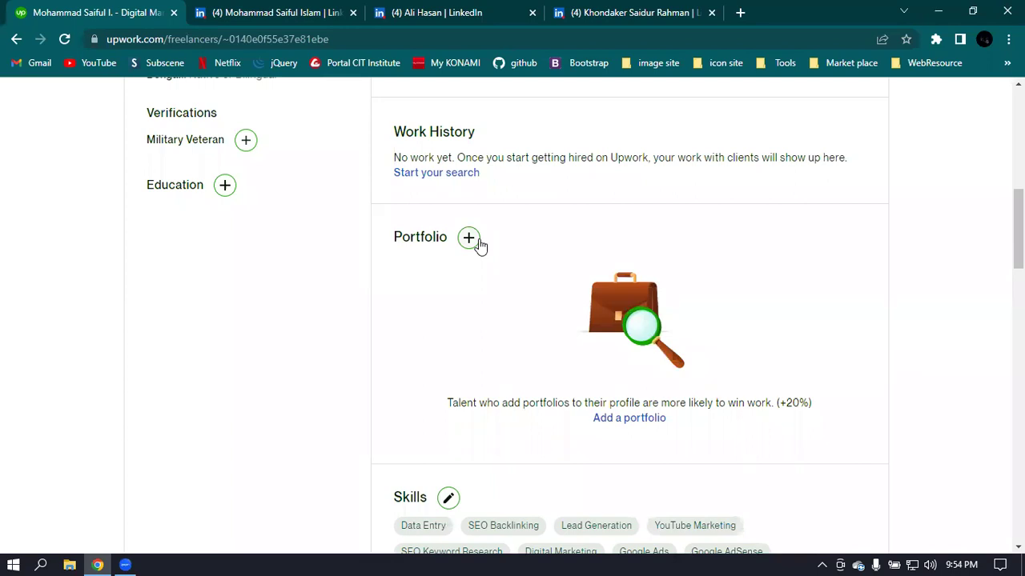
{"action": "left_click", "coordinate": [478, 242]}
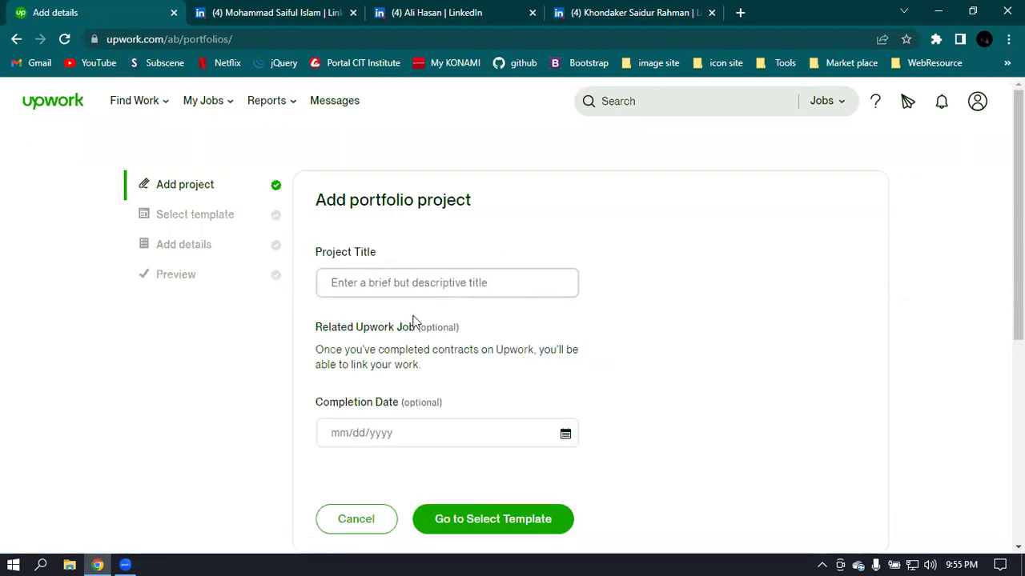
- Give the portfolio project the title 'Digital Marketing'
{"action": "scroll", "coordinate": [377, 322], "scroll_direction": "down", "scroll_amount": 2}
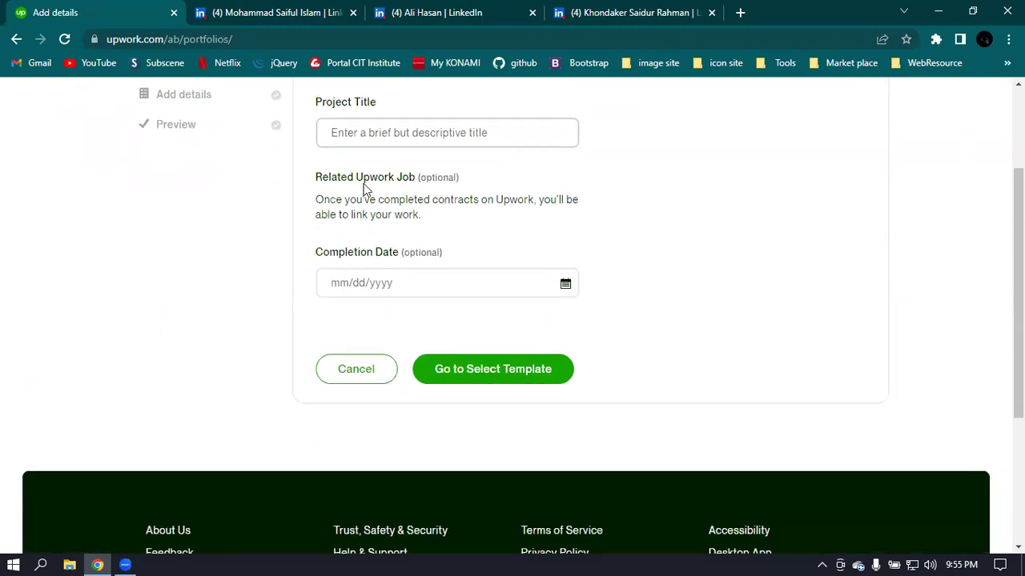
{"action": "scroll", "coordinate": [361, 190], "scroll_direction": "up", "scroll_amount": 1}
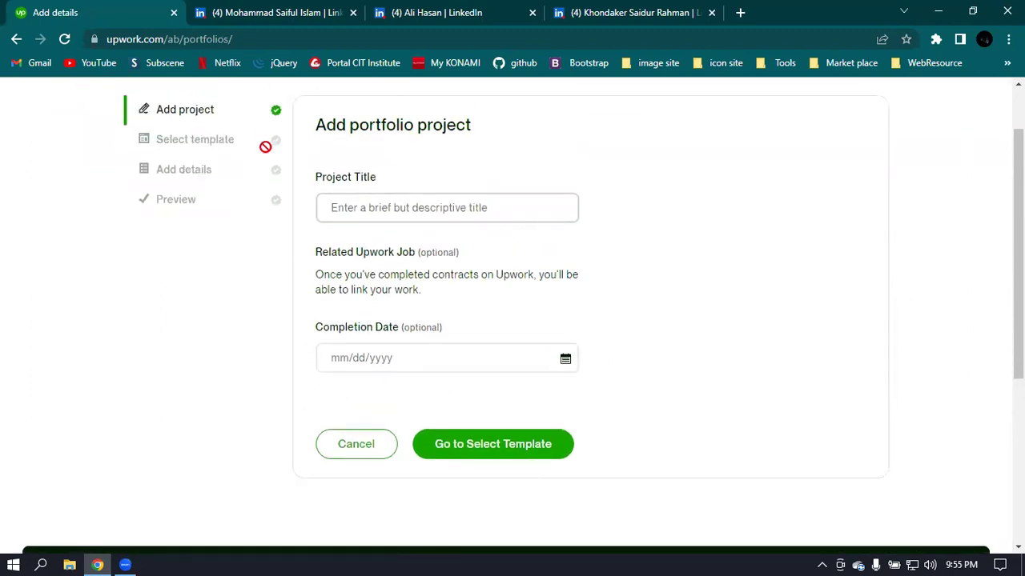
{"action": "left_click", "coordinate": [480, 455]}
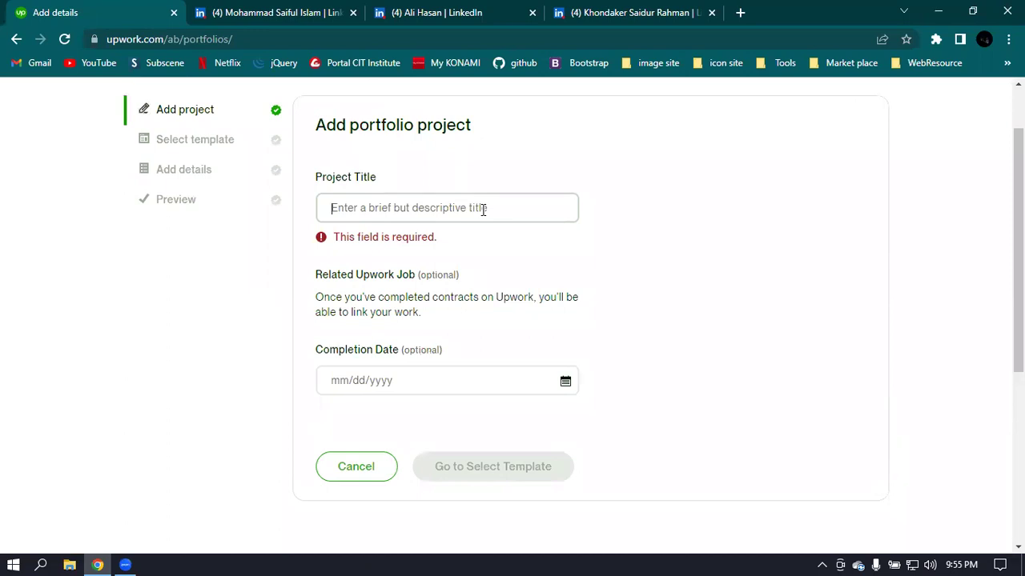
{"action": "type", "text": "Digital Marketing"}
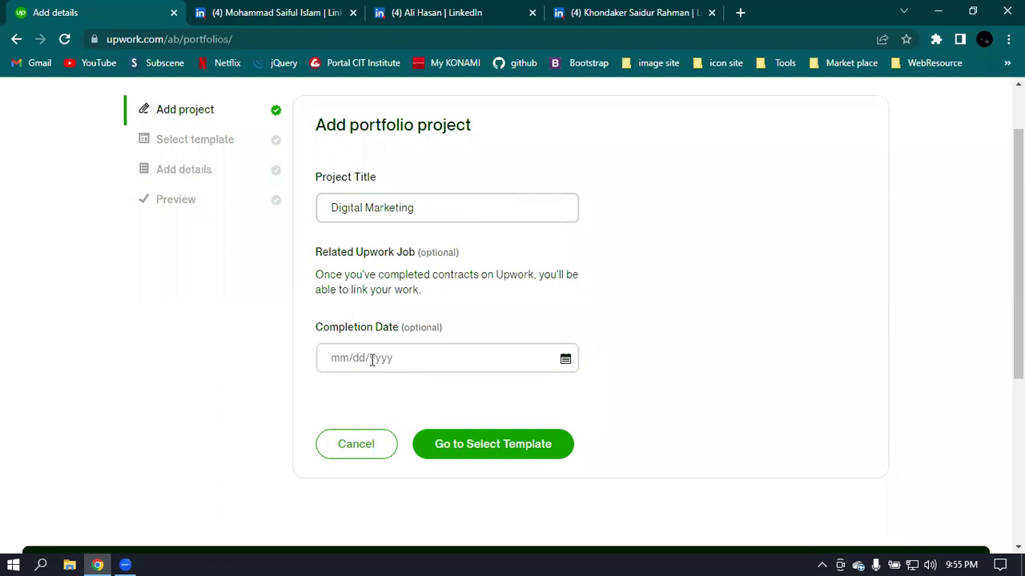
- Set the completion date to 12/11/2022 and proceed to template selection
{"action": "left_click", "coordinate": [539, 371]}
{"action": "type", "text": "12/11/20"}
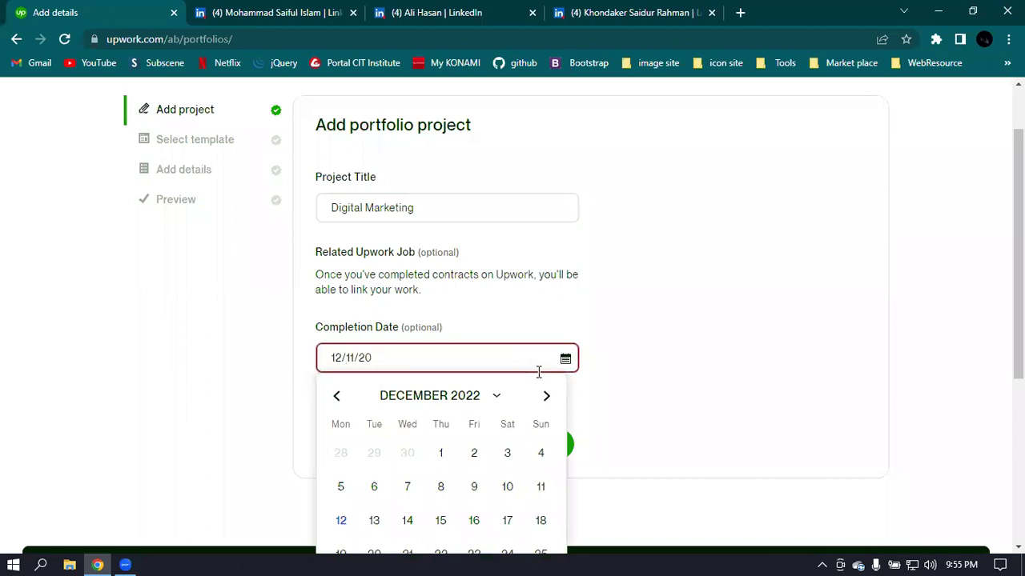
{"action": "left_click", "coordinate": [853, 355]}
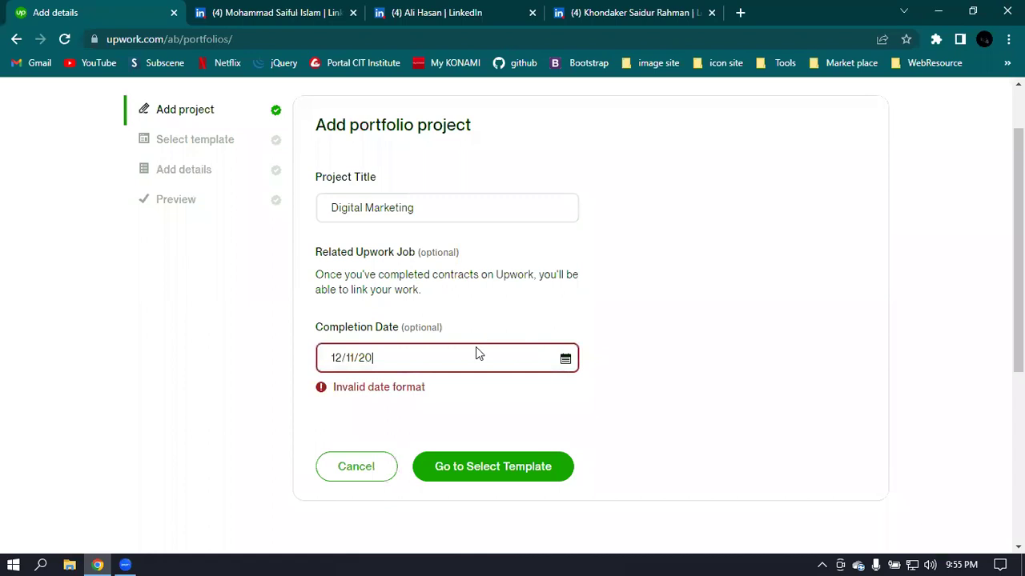
{"action": "left_click", "coordinate": [408, 359]}
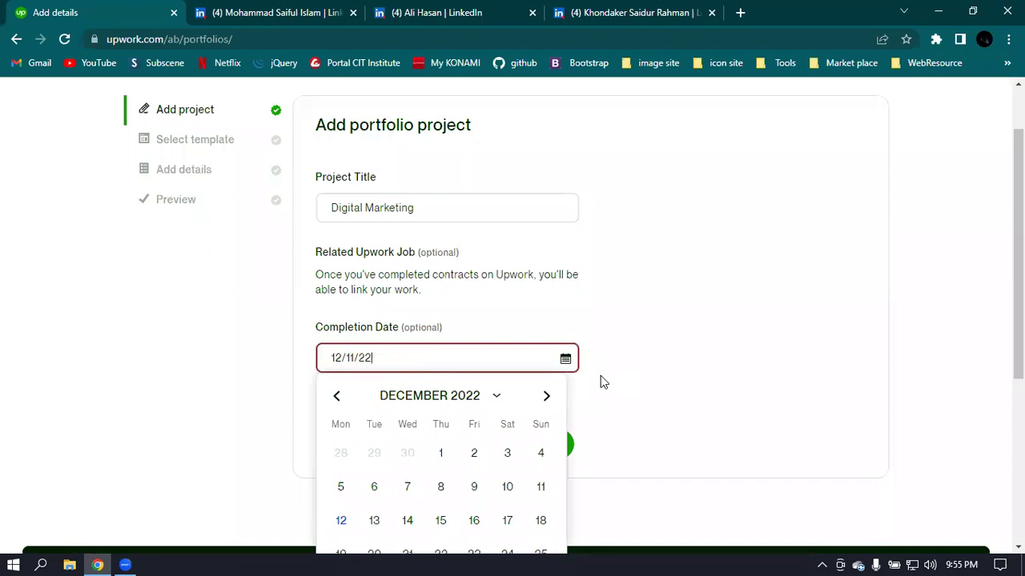
{"action": "type", "text": "22"}
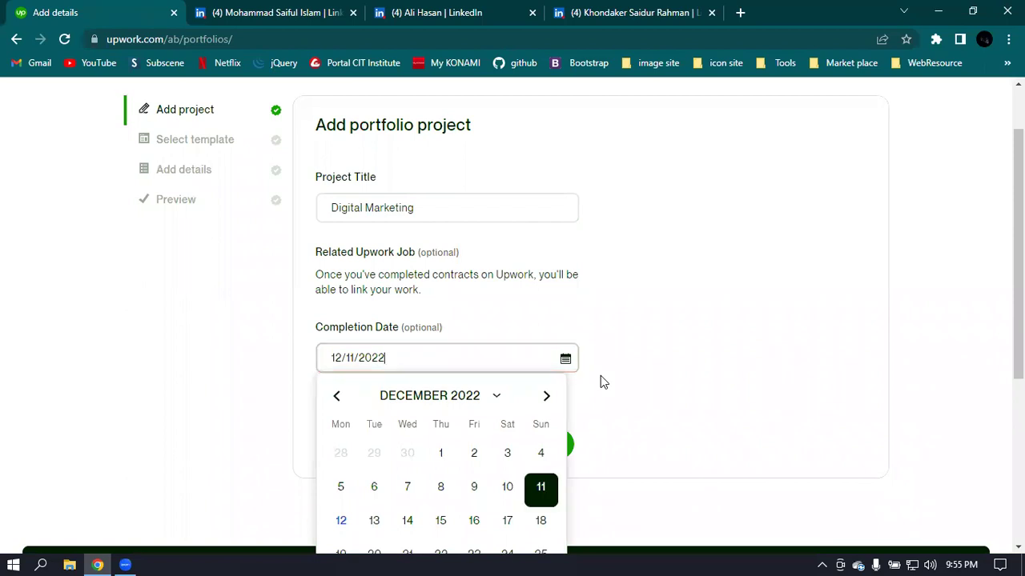
{"action": "key", "text": "Escape"}
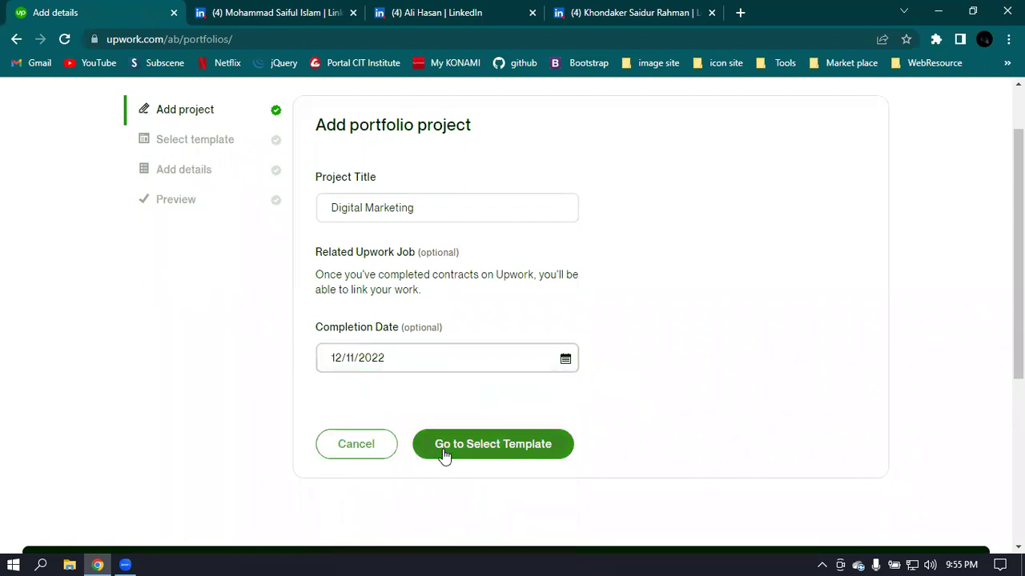
{"action": "left_click", "coordinate": [495, 457]}
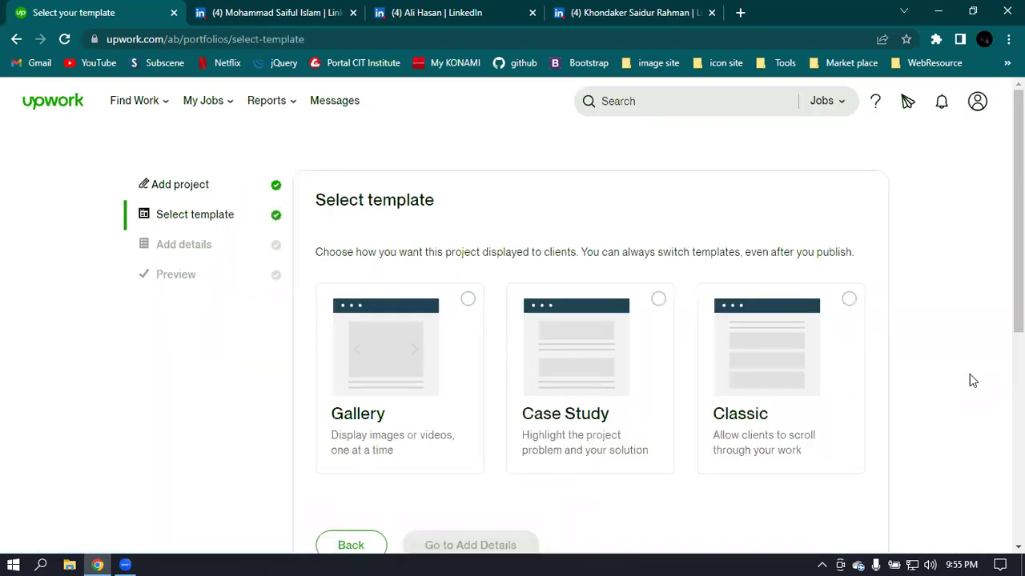
- After comparing the templates, pick Gallery and proceed to Add Details
{"action": "left_click", "coordinate": [468, 300]}
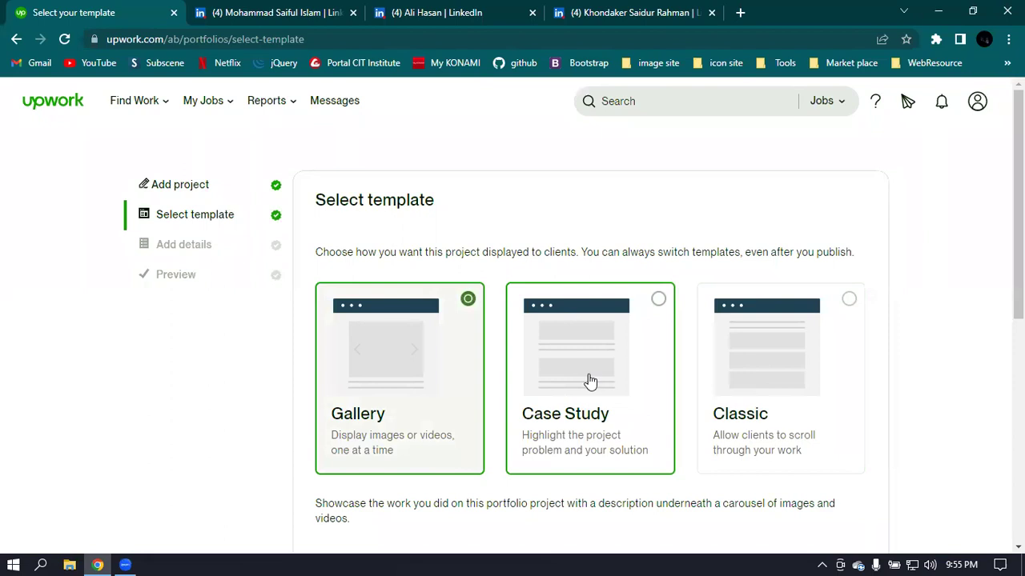
{"action": "left_click", "coordinate": [590, 381]}
{"action": "left_click", "coordinate": [770, 375]}
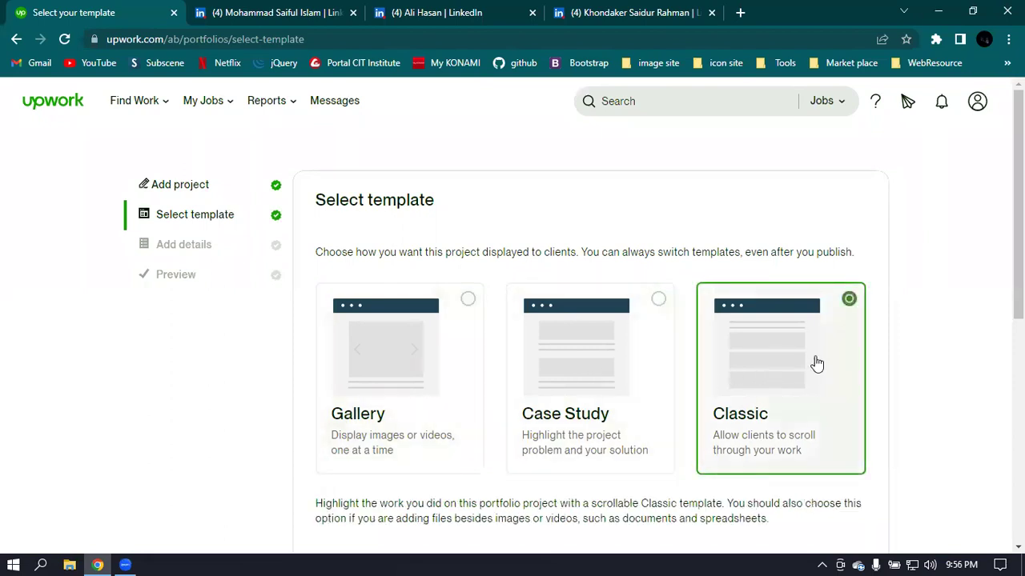
{"action": "scroll", "coordinate": [801, 365], "scroll_direction": "down", "scroll_amount": 2}
{"action": "scroll", "coordinate": [481, 304], "scroll_direction": "up", "scroll_amount": 1}
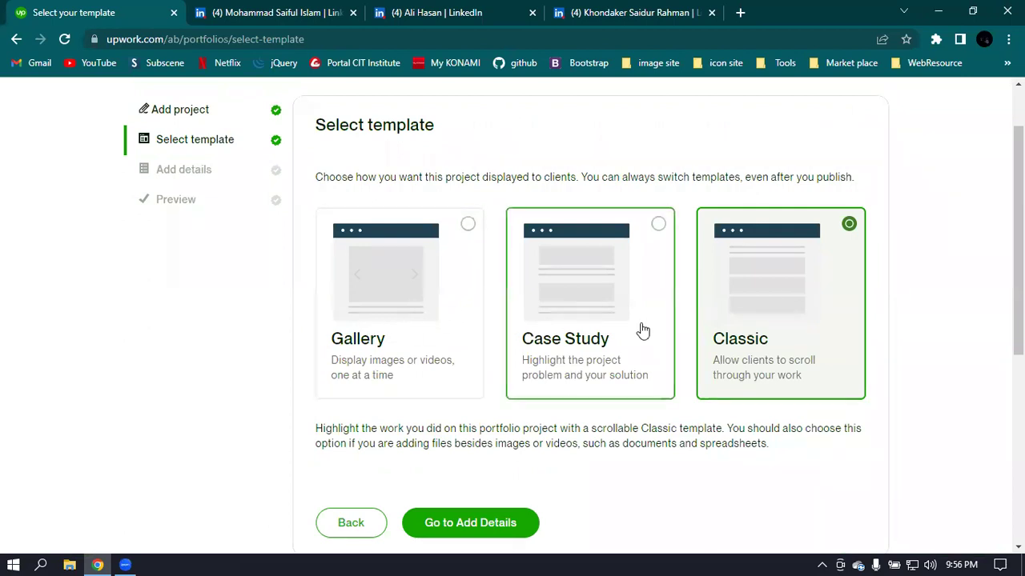
{"action": "left_click", "coordinate": [401, 305]}
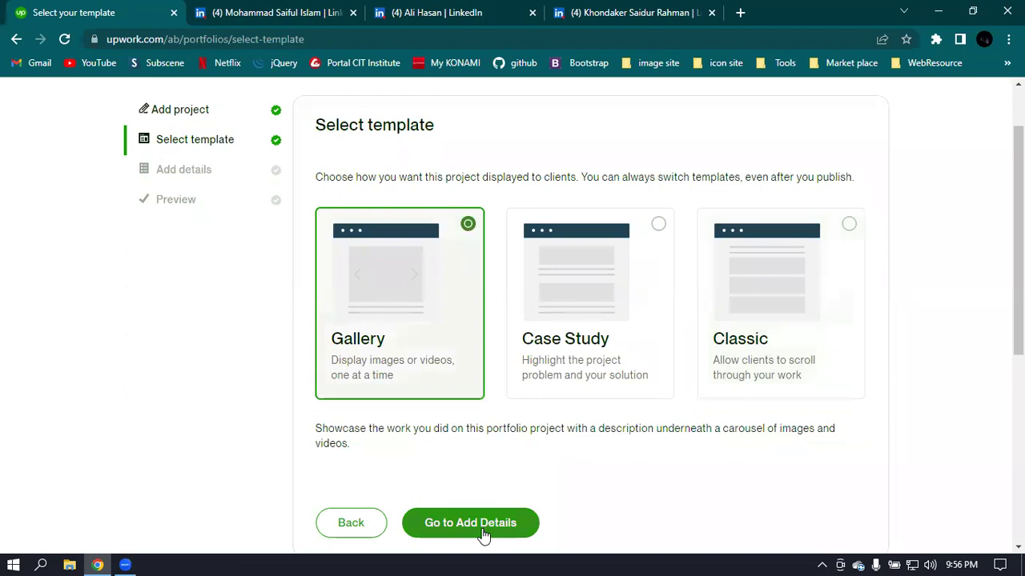
{"action": "scroll", "coordinate": [574, 227], "scroll_direction": "down", "scroll_amount": 2}
{"action": "scroll", "coordinate": [529, 270], "scroll_direction": "up", "scroll_amount": 1}
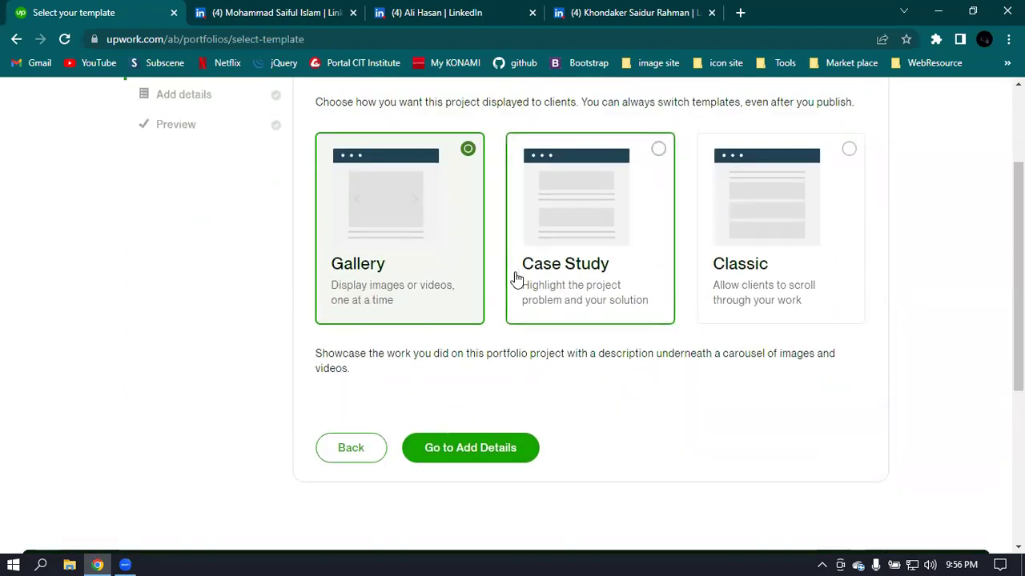
{"action": "scroll", "coordinate": [345, 318], "scroll_direction": "up", "scroll_amount": 1}
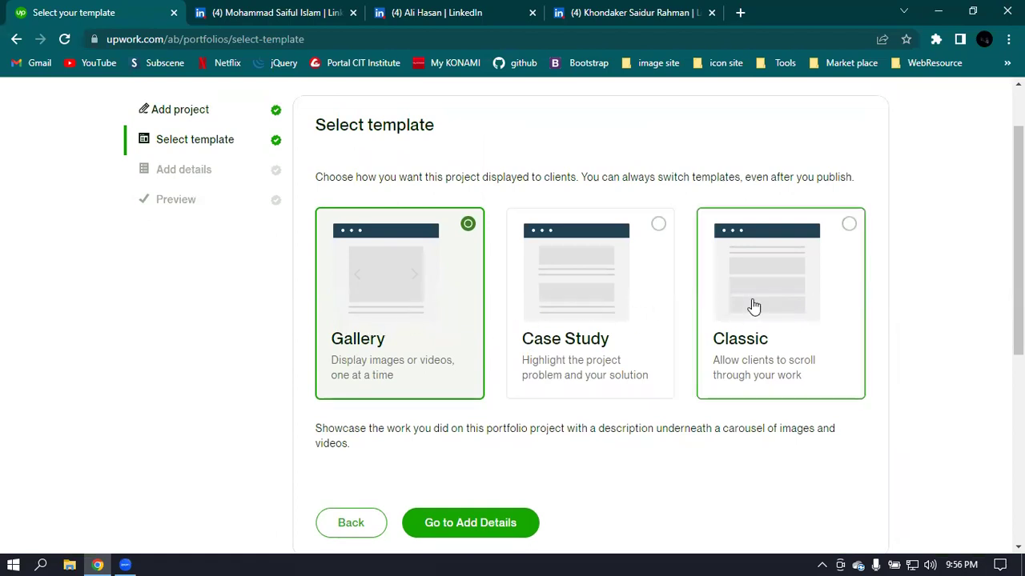
{"action": "scroll", "coordinate": [652, 446], "scroll_direction": "down", "scroll_amount": 1}
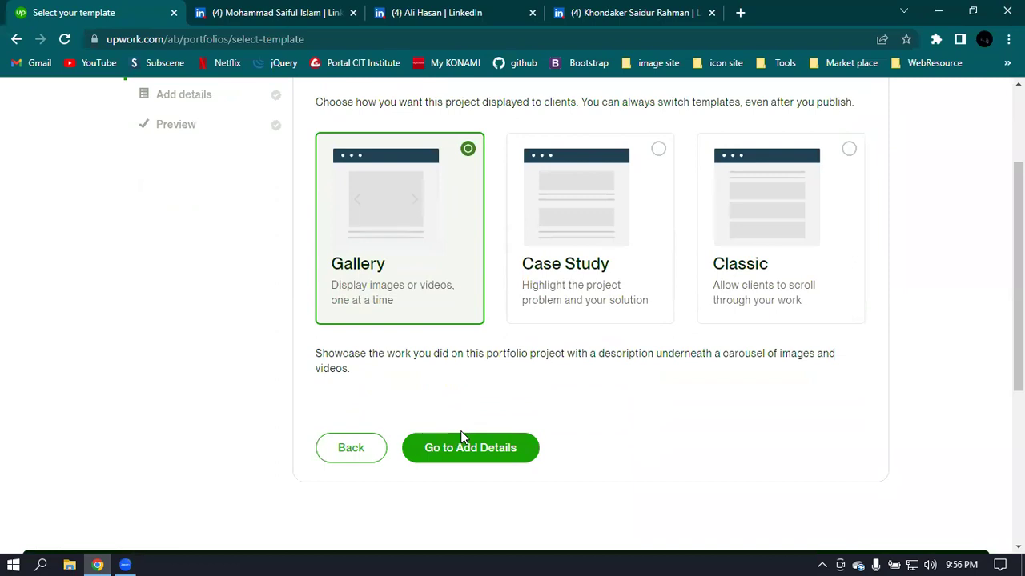
{"action": "left_click", "coordinate": [490, 446]}
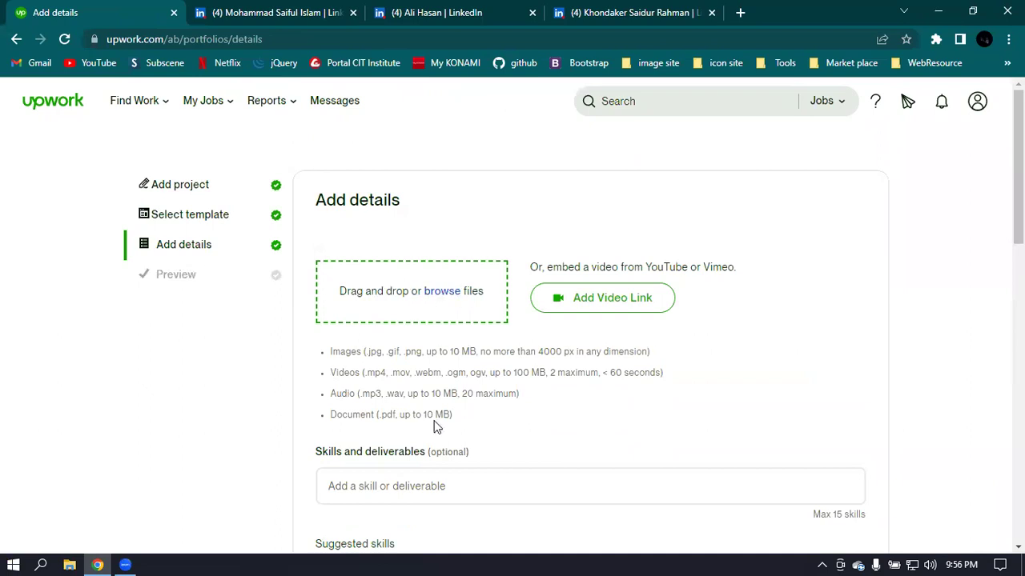
- Scroll through the Add details step's media and skills fields
{"action": "scroll", "coordinate": [455, 448], "scroll_direction": "down", "scroll_amount": 2}
{"action": "scroll", "coordinate": [601, 430], "scroll_direction": "down", "scroll_amount": 1}
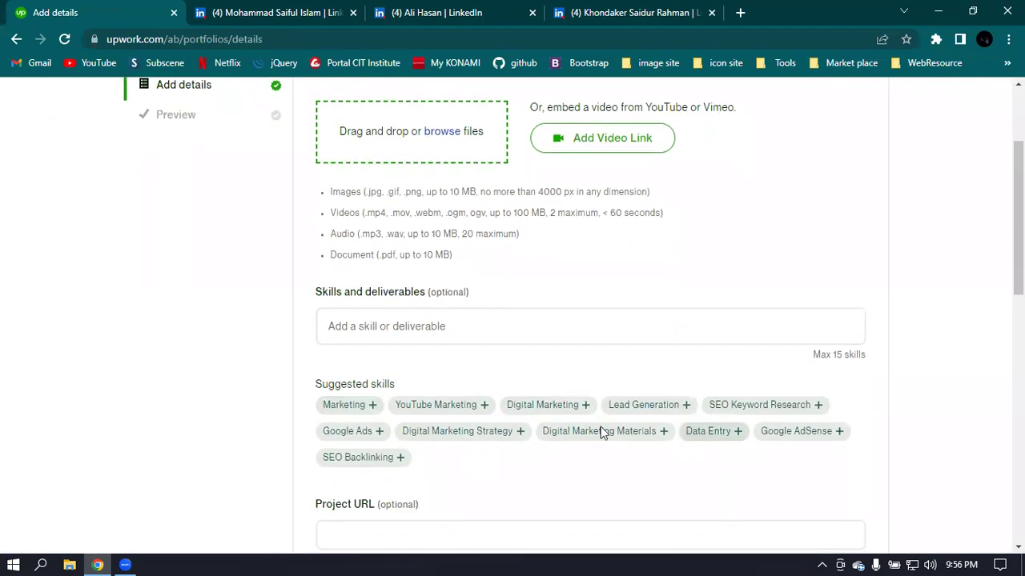
{"action": "scroll", "coordinate": [516, 456], "scroll_direction": "down", "scroll_amount": 2}
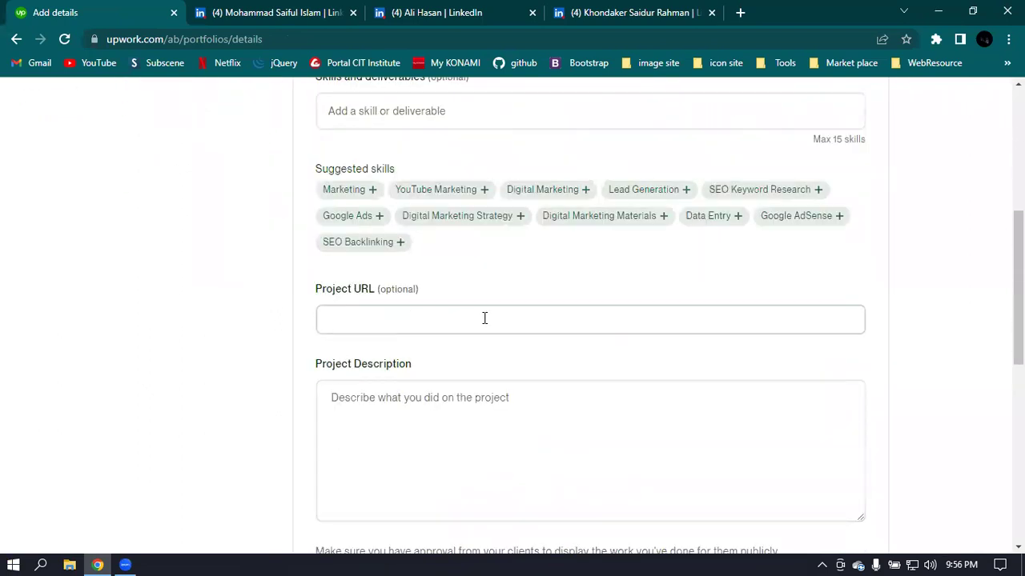
{"action": "scroll", "coordinate": [480, 409], "scroll_direction": "down", "scroll_amount": 1}
{"action": "scroll", "coordinate": [571, 335], "scroll_direction": "down", "scroll_amount": 1}
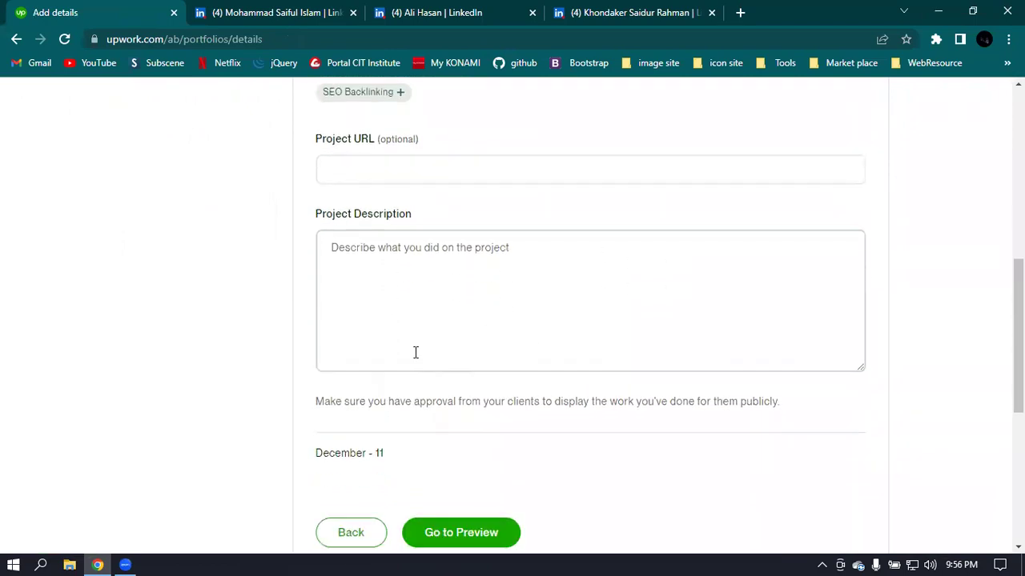
{"action": "scroll", "coordinate": [545, 408], "scroll_direction": "down", "scroll_amount": 2}
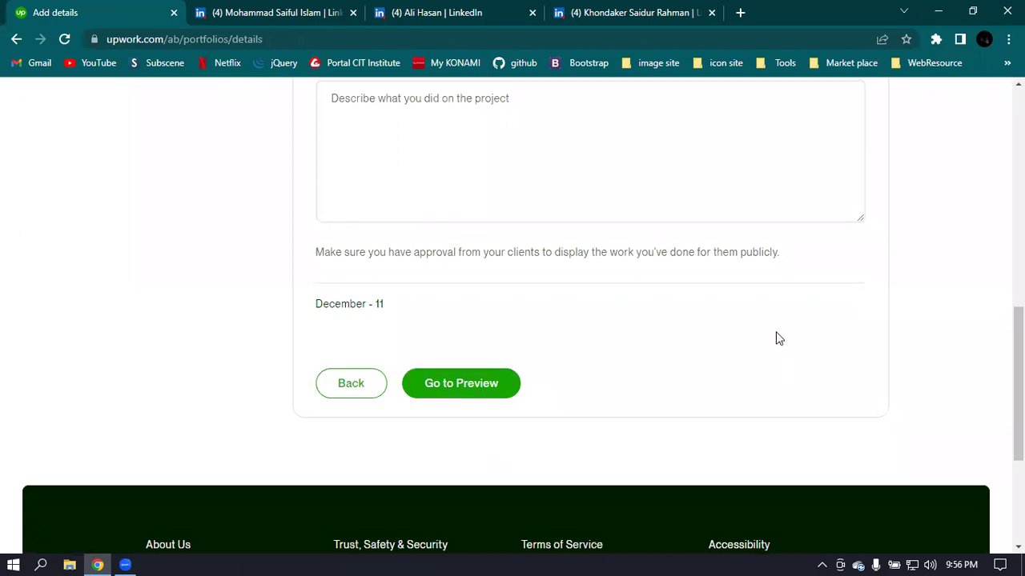
{"action": "scroll", "coordinate": [778, 339], "scroll_direction": "up", "scroll_amount": 5}
{"action": "scroll", "coordinate": [777, 339], "scroll_direction": "up", "scroll_amount": 4}
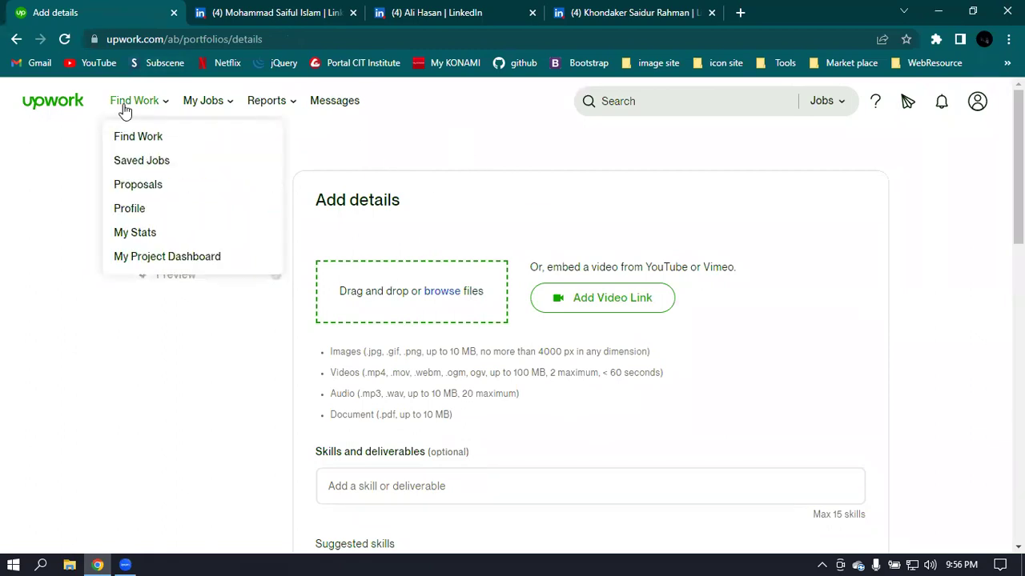
- Leave the portfolio project without saving and return to the freelancer profile
{"action": "left_click", "coordinate": [16, 40]}
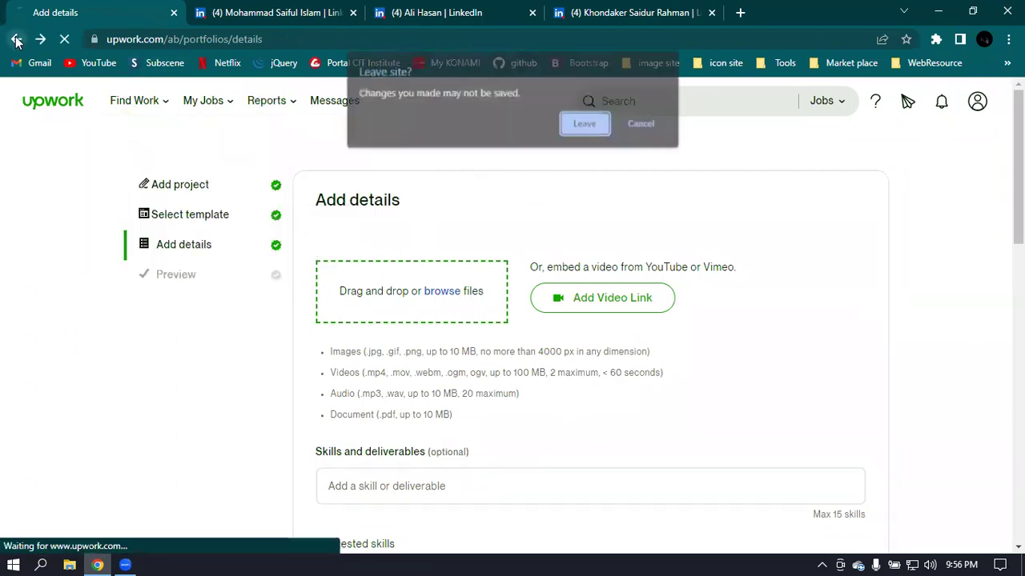
{"action": "left_click", "coordinate": [587, 124]}
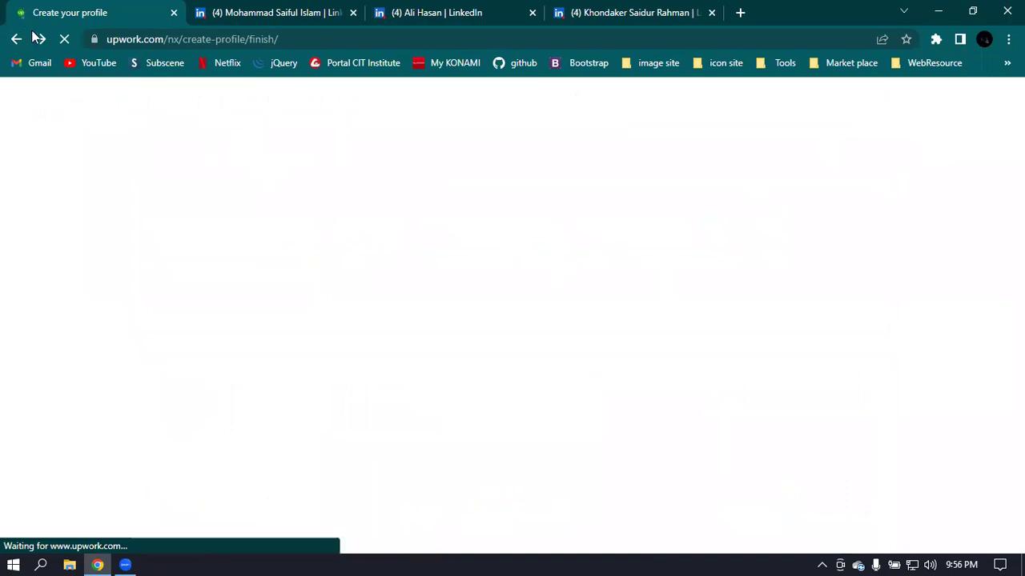
{"action": "left_click", "coordinate": [439, 384]}
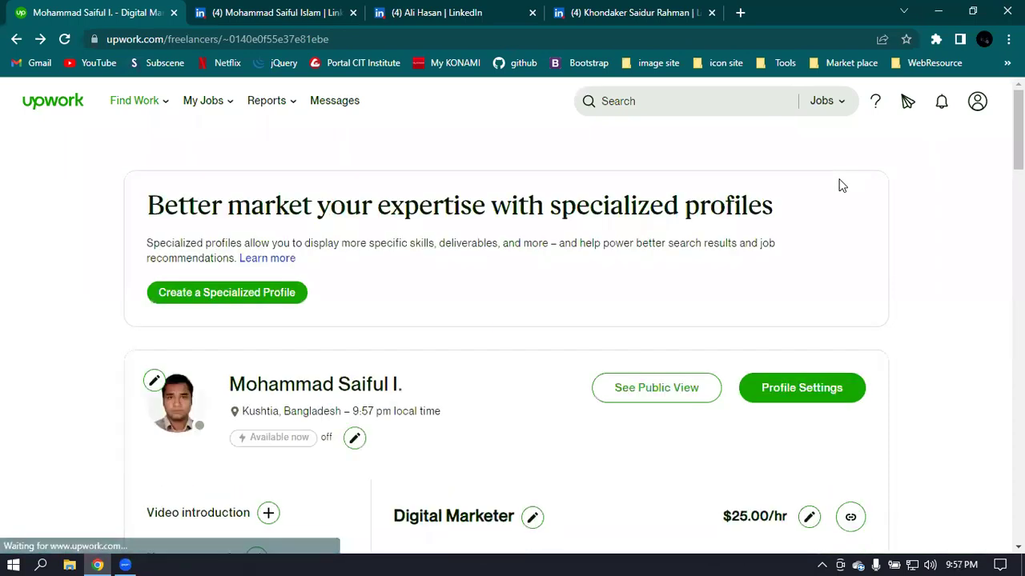
- Open the Project Catalog via Manage Projects and review its create-a-first-project invitation
{"action": "scroll", "coordinate": [840, 185], "scroll_direction": "down", "scroll_amount": 4}
{"action": "scroll", "coordinate": [314, 237], "scroll_direction": "down", "scroll_amount": 5}
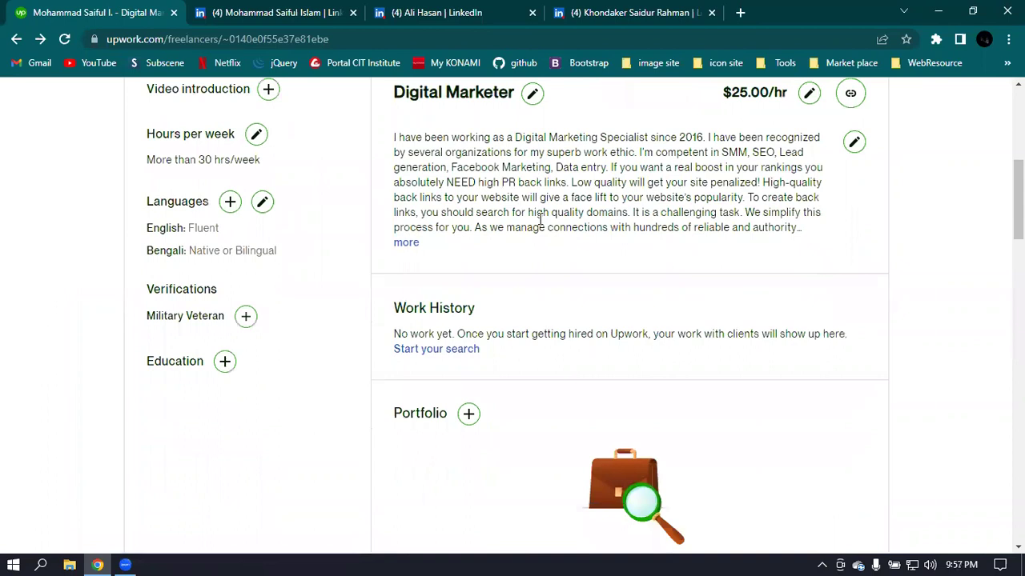
{"action": "scroll", "coordinate": [721, 292], "scroll_direction": "down", "scroll_amount": 4}
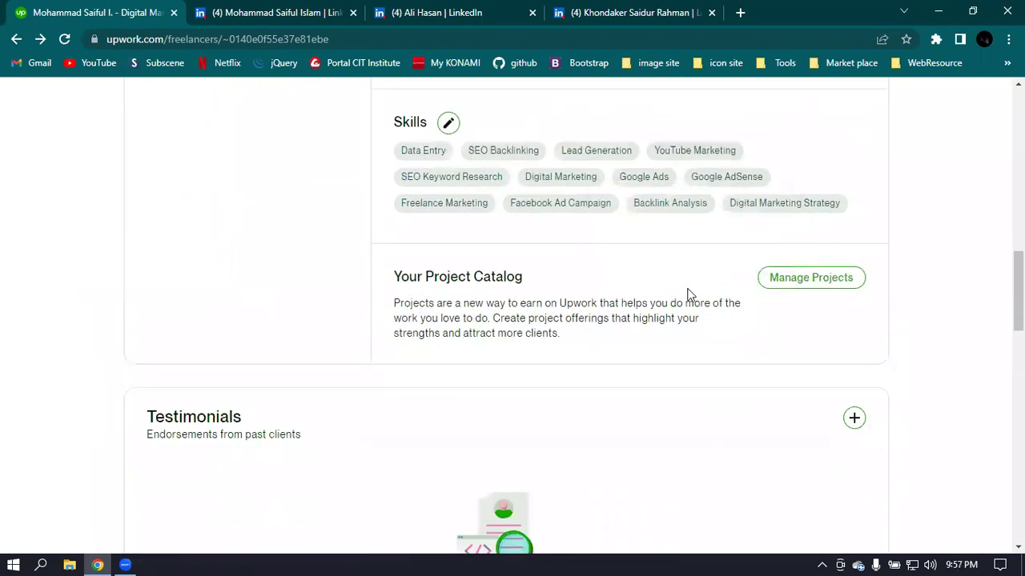
{"action": "left_click", "coordinate": [792, 285]}
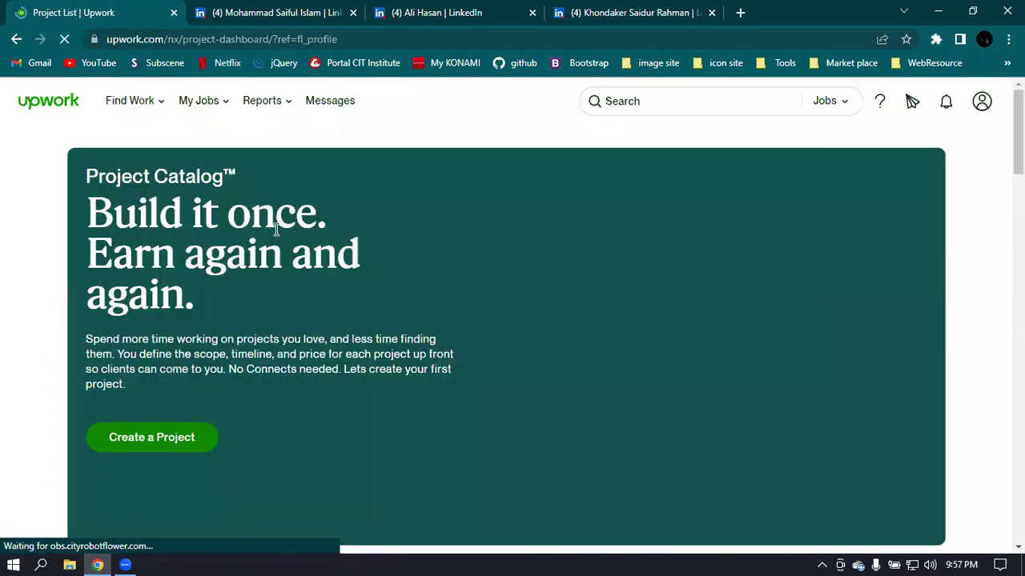
{"action": "scroll", "coordinate": [265, 238], "scroll_direction": "down", "scroll_amount": 2}
{"action": "scroll", "coordinate": [261, 318], "scroll_direction": "down", "scroll_amount": 2}
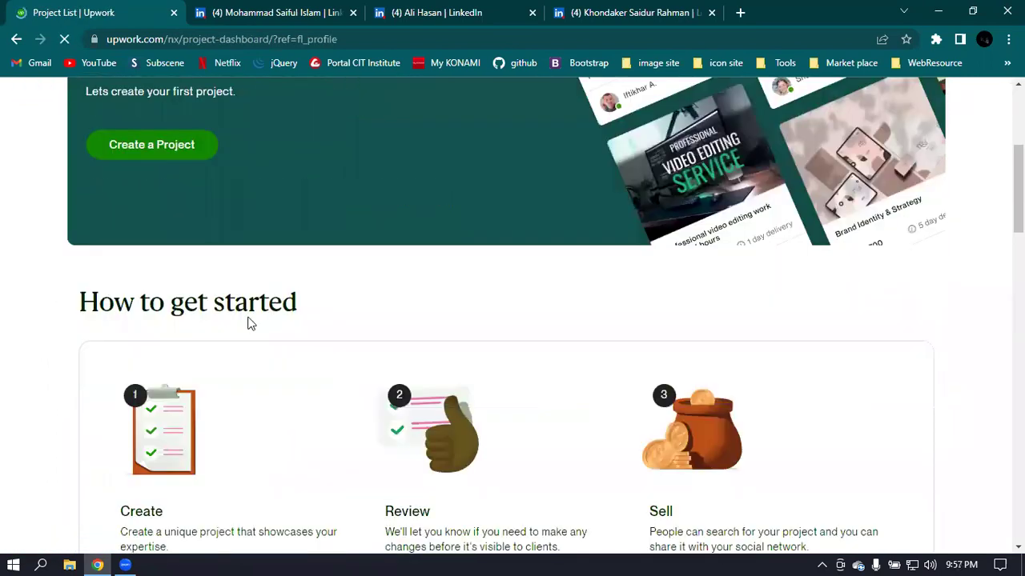
{"action": "scroll", "coordinate": [427, 291], "scroll_direction": "down", "scroll_amount": 6}
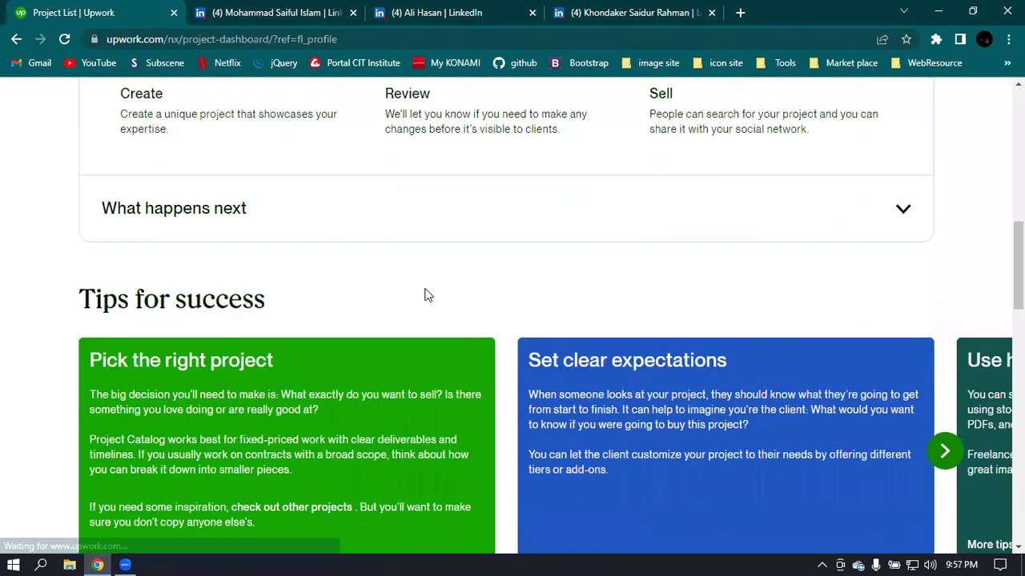
{"action": "scroll", "coordinate": [426, 289], "scroll_direction": "up", "scroll_amount": 9}
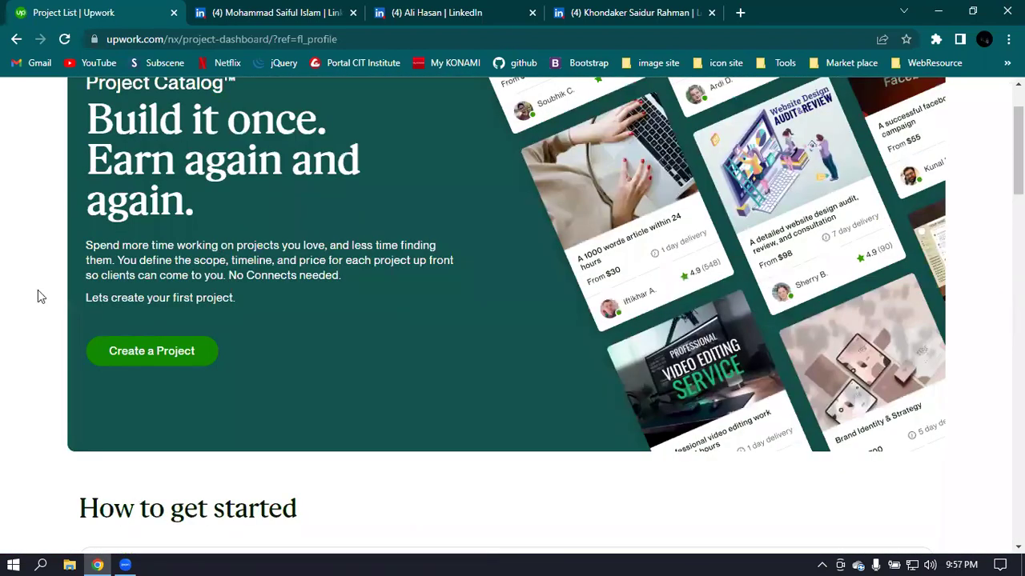
{"action": "scroll", "coordinate": [323, 324], "scroll_direction": "up", "scroll_amount": 1}
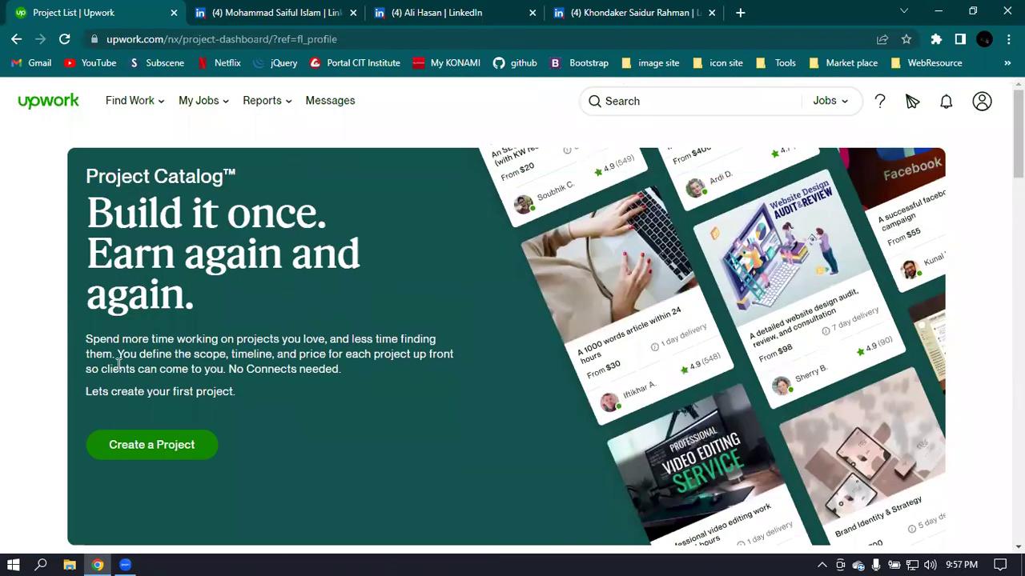
- View the Create a Project Overview form, then go back twice to the profile without entering anything
{"action": "left_click", "coordinate": [146, 454]}
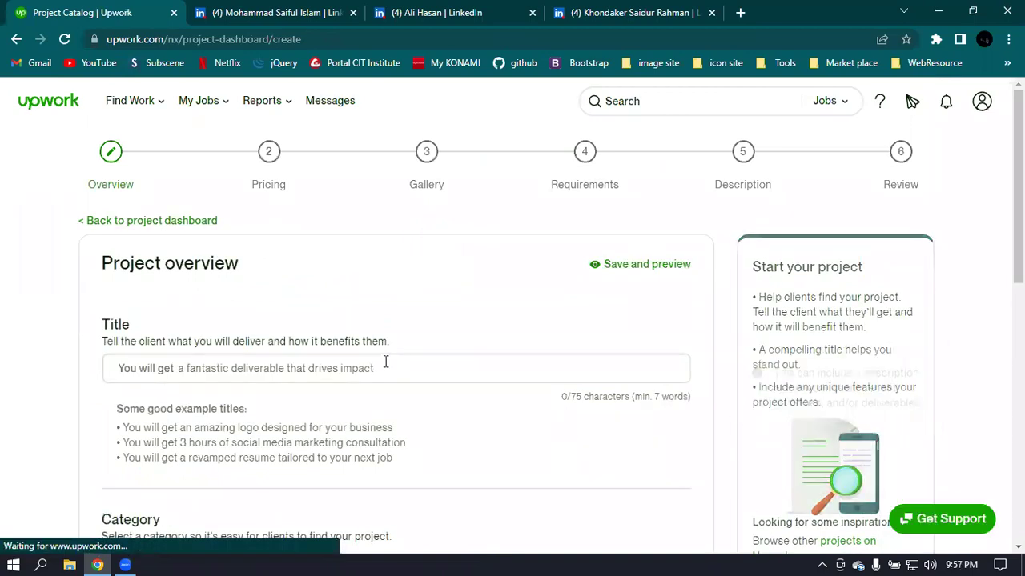
{"action": "scroll", "coordinate": [168, 331], "scroll_direction": "down", "scroll_amount": 1}
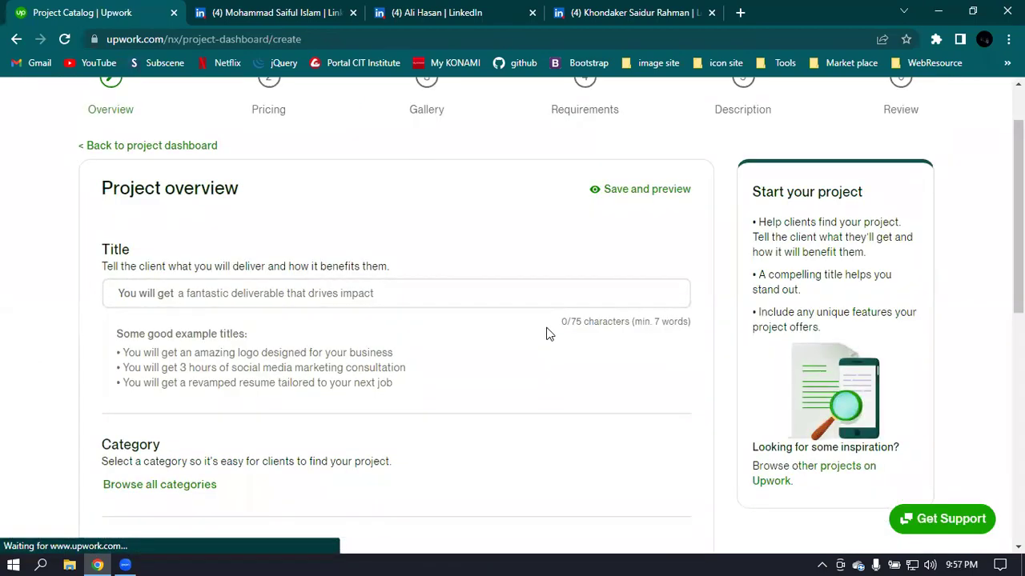
{"action": "scroll", "coordinate": [546, 334], "scroll_direction": "up", "scroll_amount": 1}
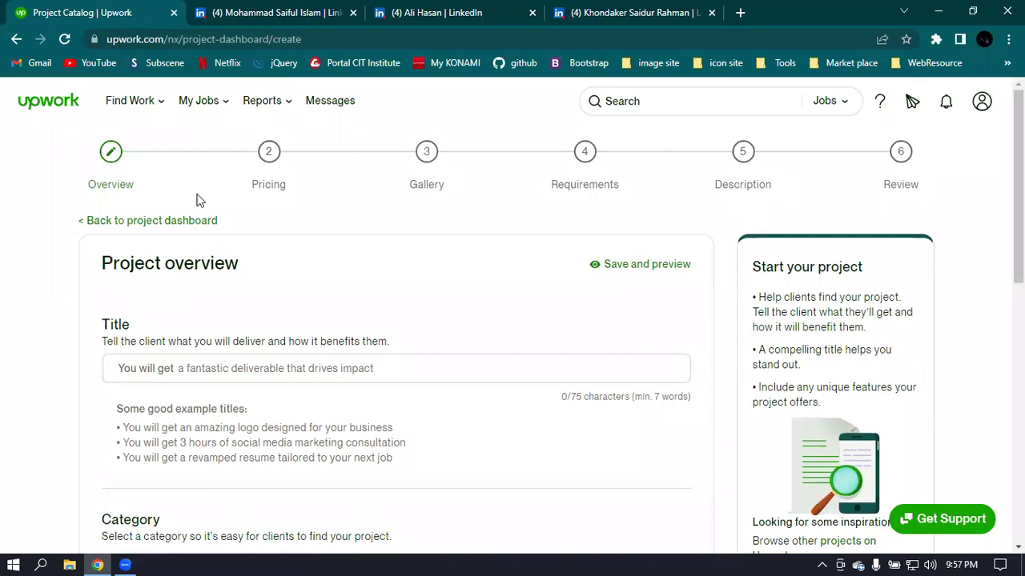
{"action": "left_click", "coordinate": [16, 39]}
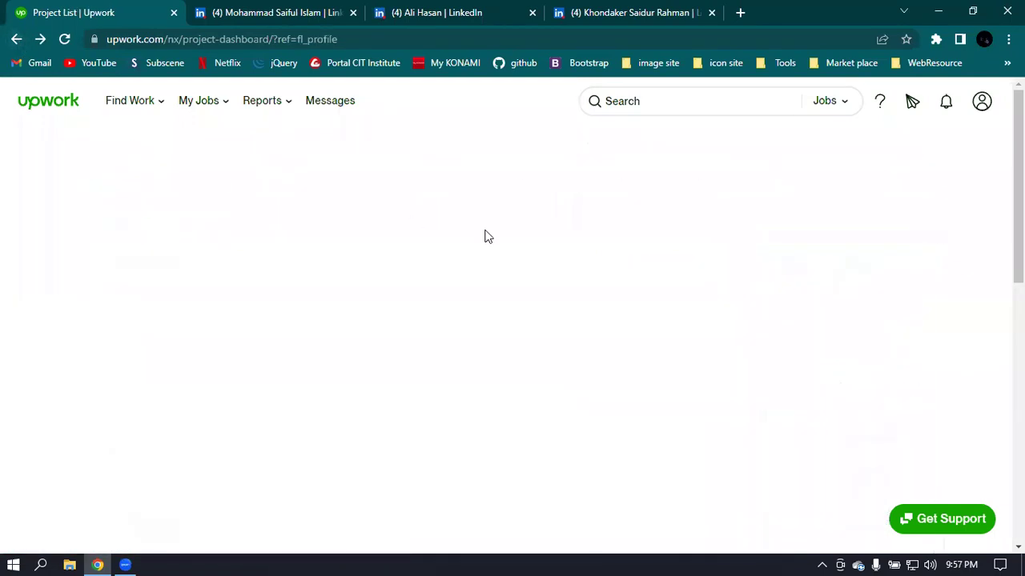
{"action": "left_click", "coordinate": [16, 39]}
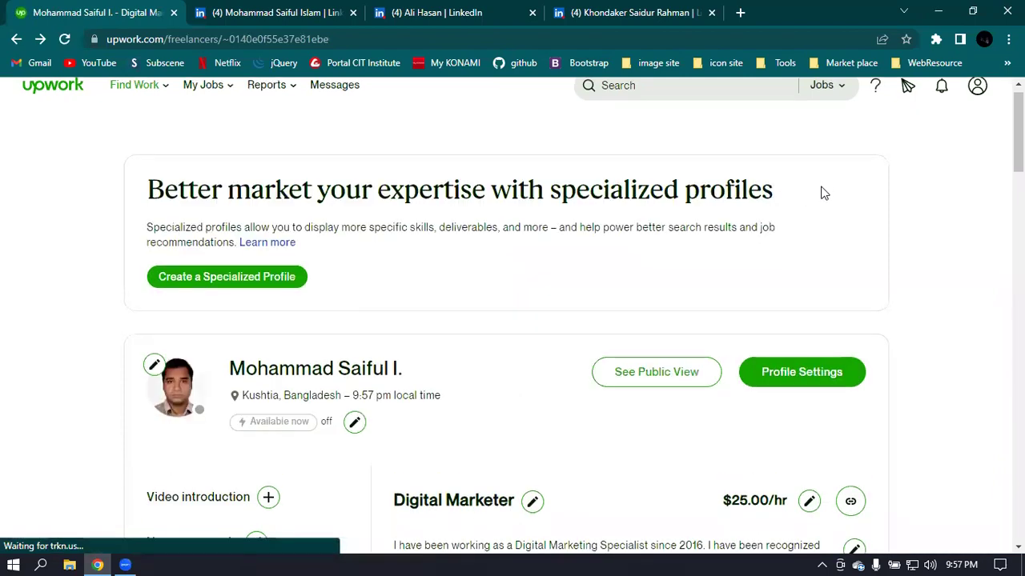
{"action": "scroll", "coordinate": [823, 193], "scroll_direction": "down", "scroll_amount": 20}
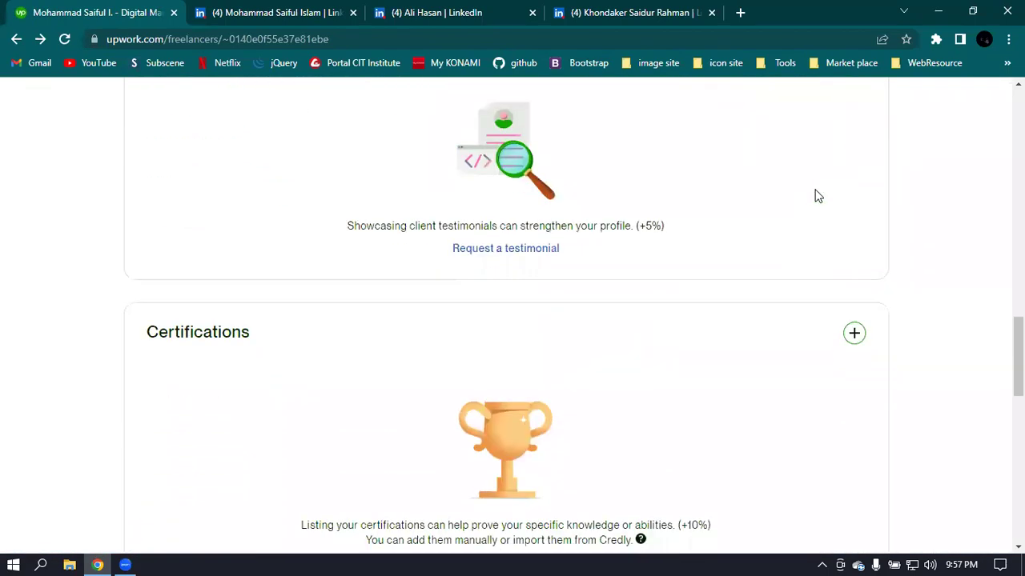
- Browse the profile's Employment history and Certifications sections
{"action": "scroll", "coordinate": [793, 204], "scroll_direction": "up", "scroll_amount": 2}
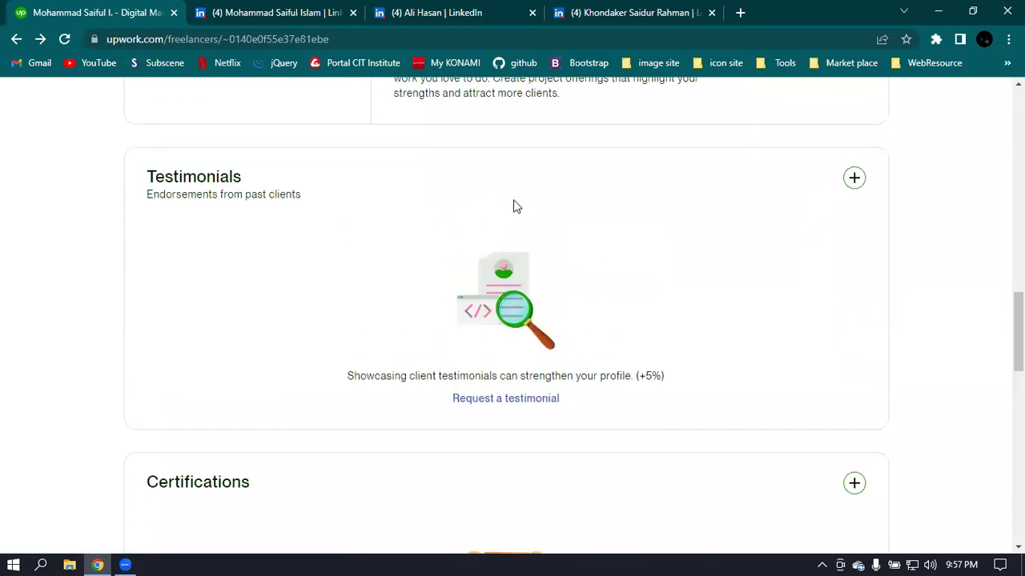
{"action": "scroll", "coordinate": [382, 183], "scroll_direction": "down", "scroll_amount": 6}
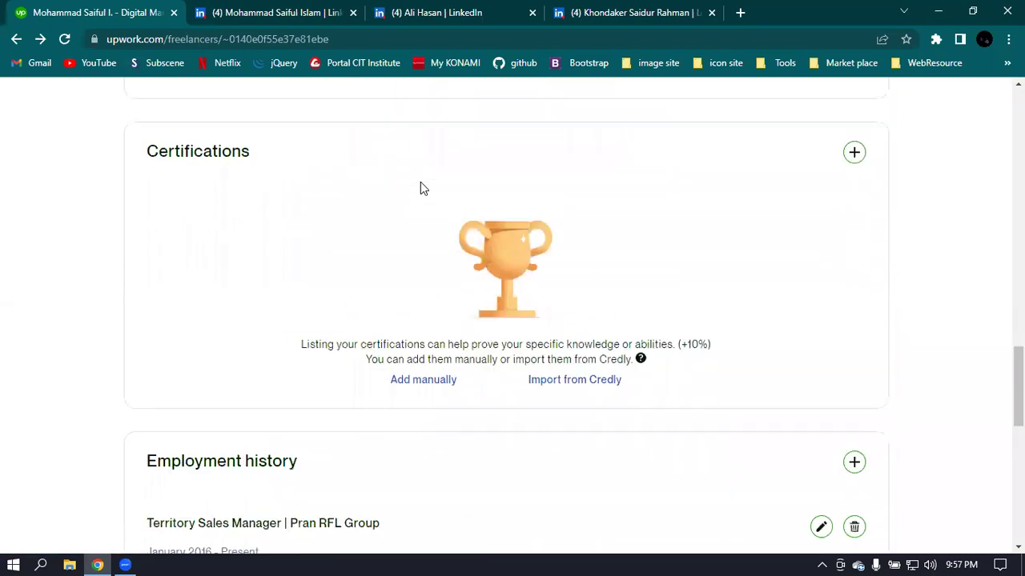
{"action": "scroll", "coordinate": [535, 186], "scroll_direction": "down", "scroll_amount": 6}
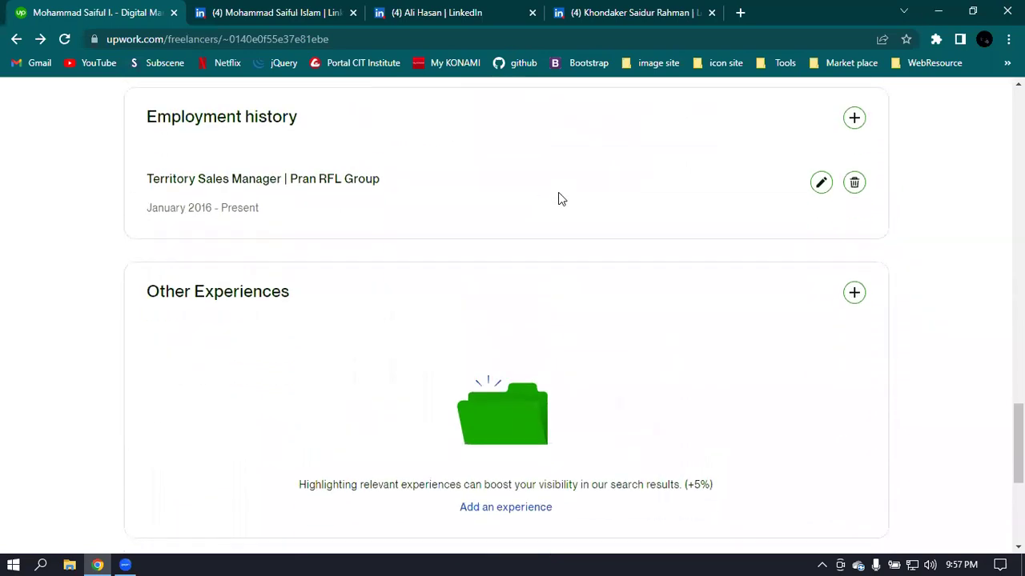
{"action": "scroll", "coordinate": [623, 234], "scroll_direction": "up", "scroll_amount": 5}
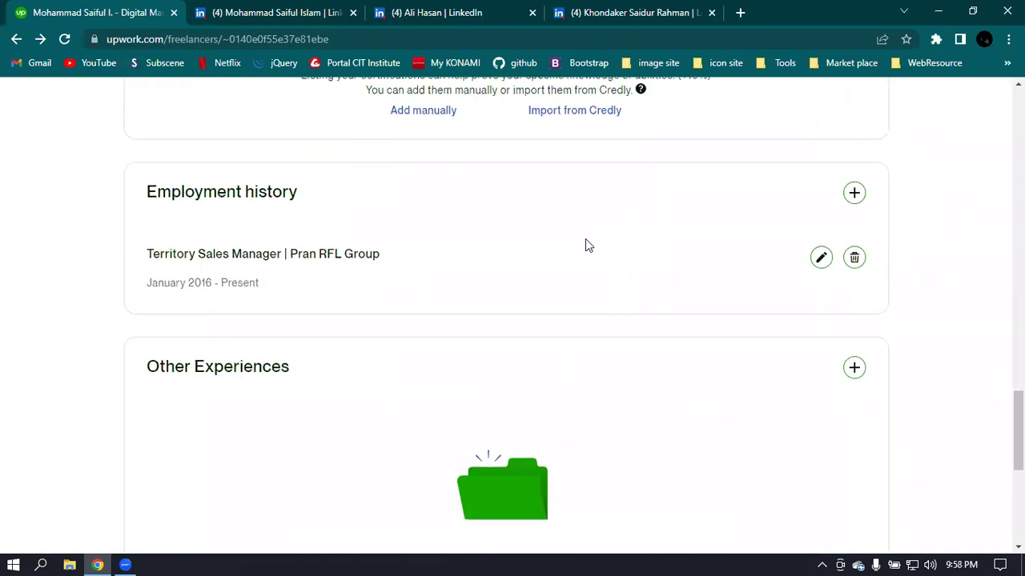
{"action": "scroll", "coordinate": [513, 414], "scroll_direction": "down", "scroll_amount": 2}
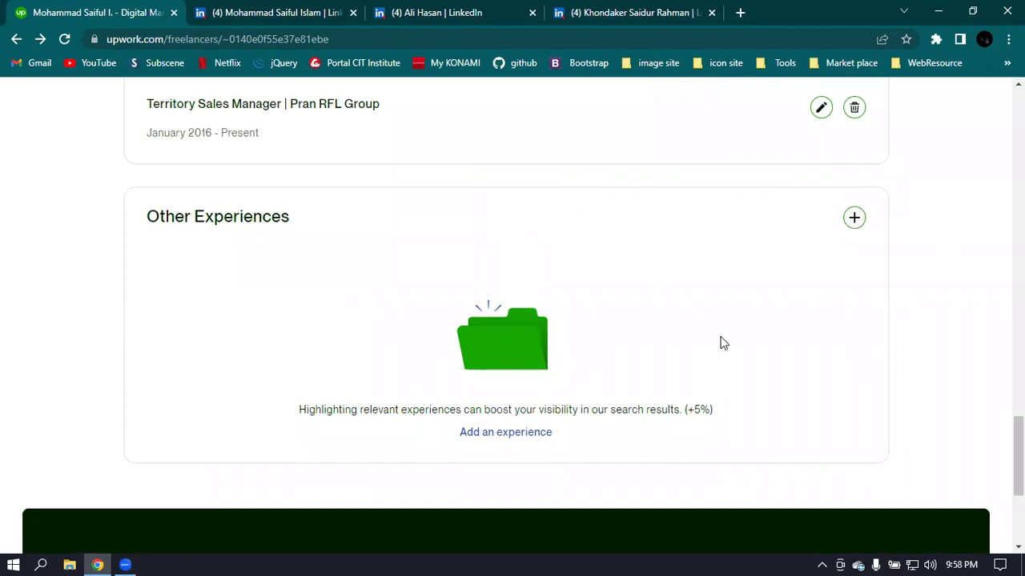
{"action": "scroll", "coordinate": [728, 300], "scroll_direction": "up", "scroll_amount": 2}
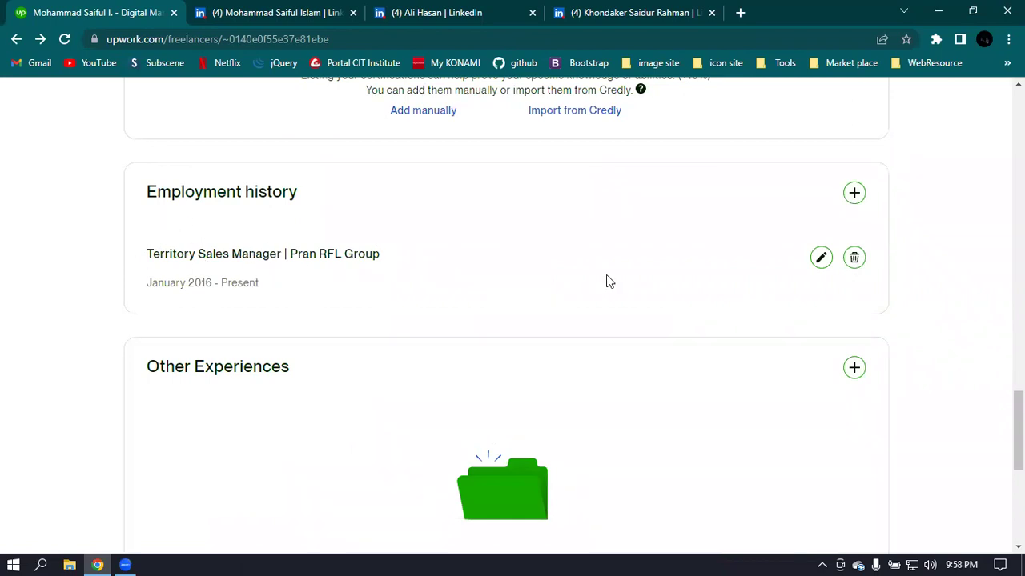
{"action": "scroll", "coordinate": [462, 259], "scroll_direction": "up", "scroll_amount": 1}
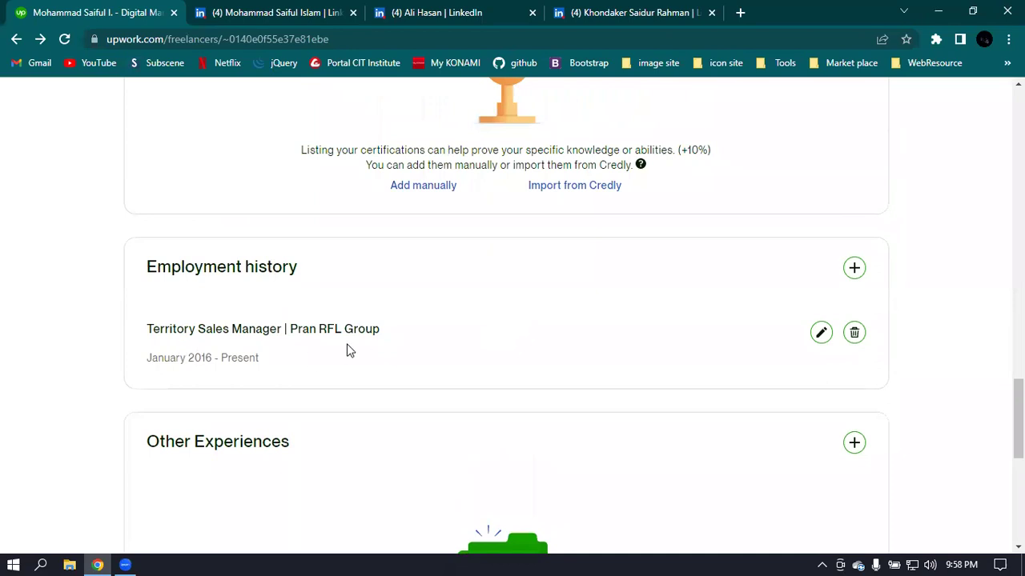
{"action": "scroll", "coordinate": [359, 345], "scroll_direction": "up", "scroll_amount": 2}
{"action": "scroll", "coordinate": [272, 345], "scroll_direction": "up", "scroll_amount": 1}
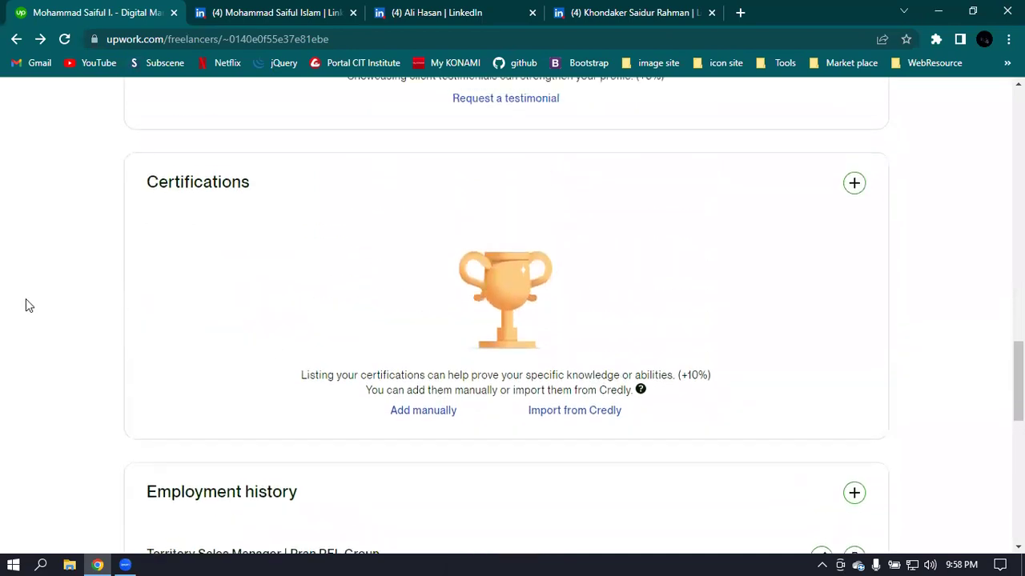
{"action": "scroll", "coordinate": [763, 359], "scroll_direction": "up", "scroll_amount": 4}
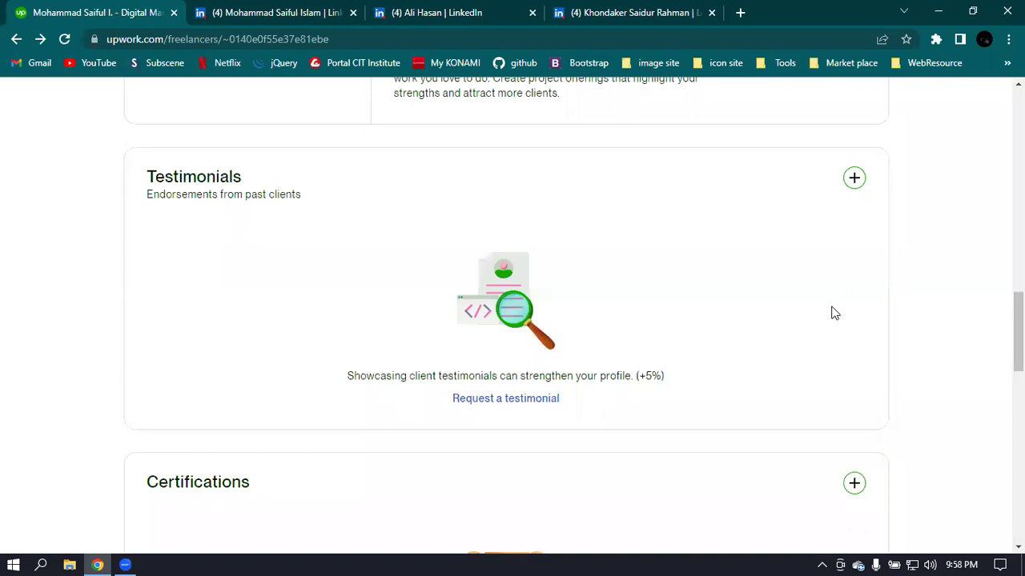
- Open the Request a client testimonial form from the + beside Testimonials
{"action": "scroll", "coordinate": [344, 273], "scroll_direction": "down", "scroll_amount": 2}
{"action": "scroll", "coordinate": [288, 251], "scroll_direction": "up", "scroll_amount": 2}
{"action": "scroll", "coordinate": [254, 245], "scroll_direction": "down", "scroll_amount": 1}
{"action": "scroll", "coordinate": [499, 253], "scroll_direction": "up", "scroll_amount": 1}
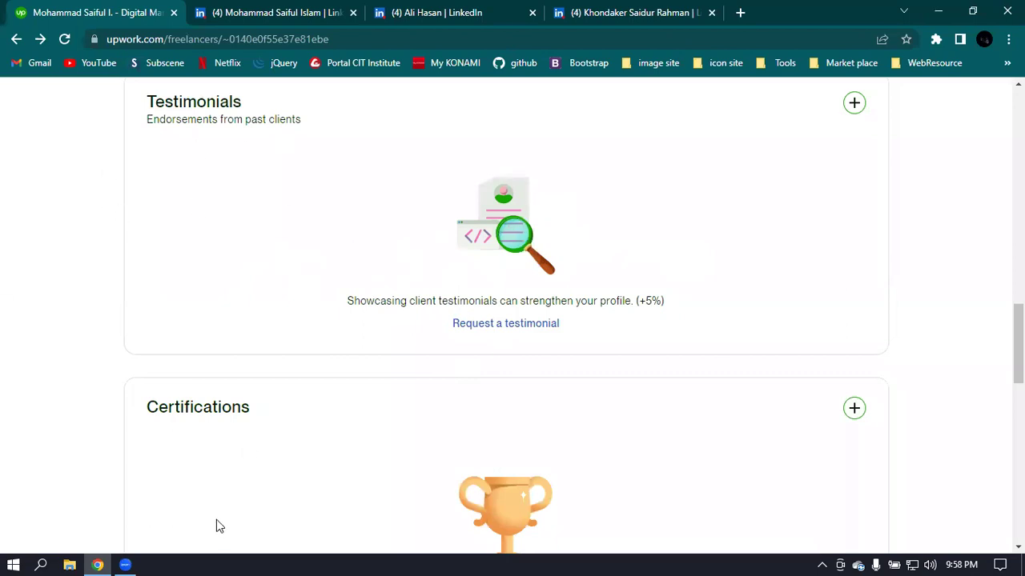
{"action": "scroll", "coordinate": [318, 174], "scroll_direction": "up", "scroll_amount": 1}
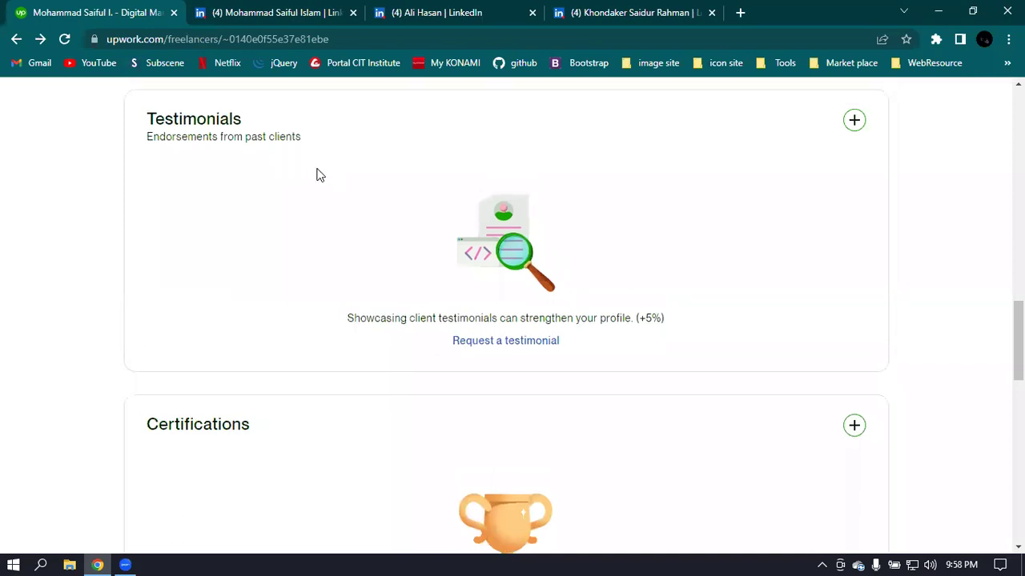
{"action": "scroll", "coordinate": [318, 174], "scroll_direction": "up", "scroll_amount": 2}
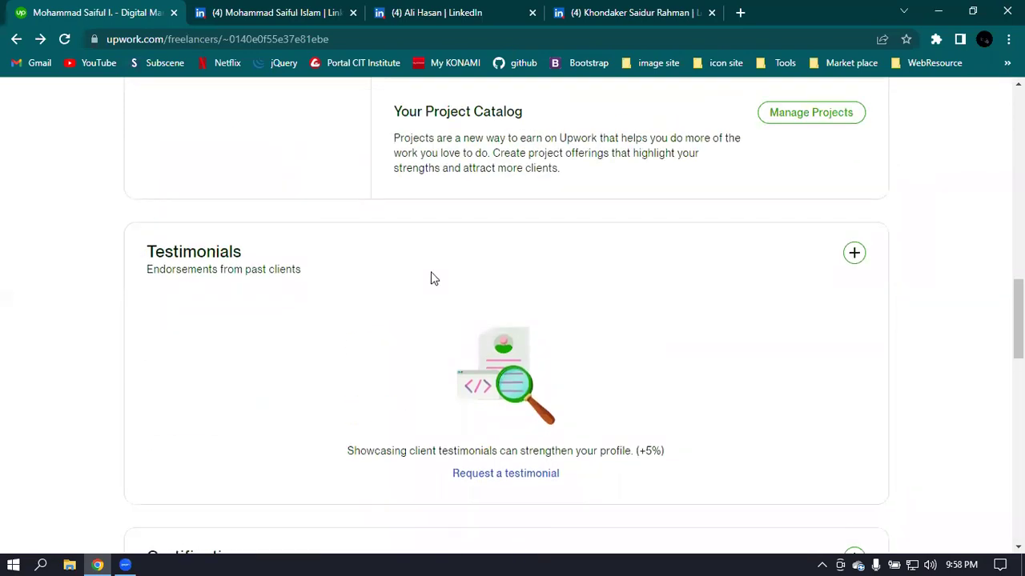
{"action": "scroll", "coordinate": [225, 214], "scroll_direction": "down", "scroll_amount": 1}
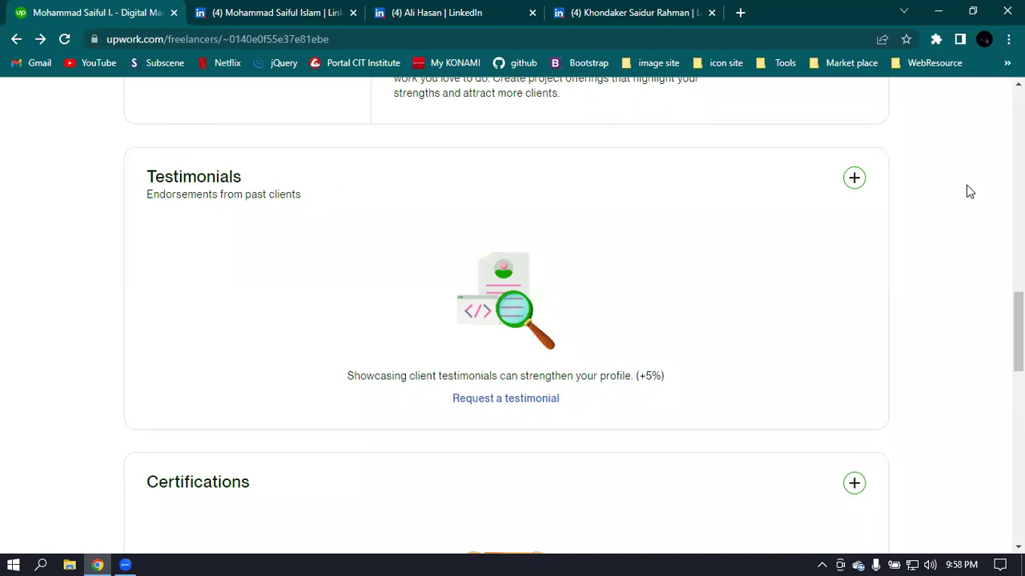
{"action": "left_click", "coordinate": [855, 181]}
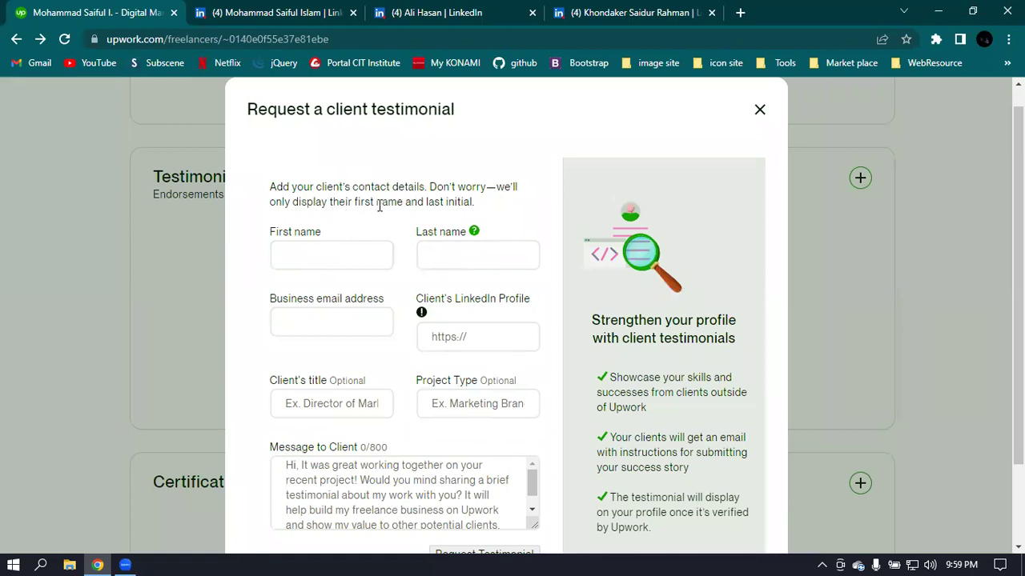
- Visit the First name, Last name and Business email fields, dismissing email autofill suggestions
{"action": "left_click", "coordinate": [330, 255]}
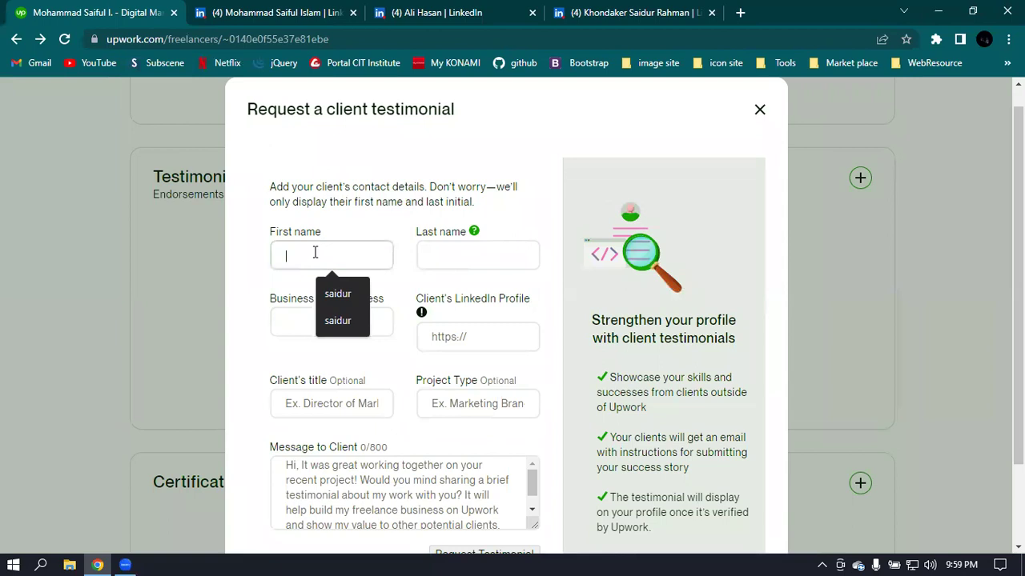
{"action": "left_click", "coordinate": [470, 253]}
{"action": "scroll", "coordinate": [321, 288], "scroll_direction": "down", "scroll_amount": 1}
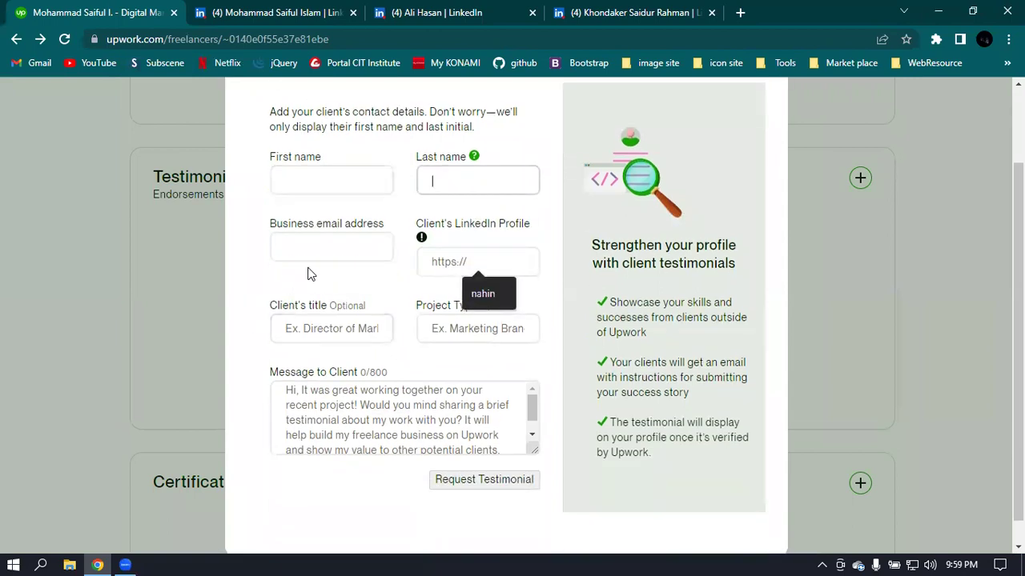
{"action": "left_click", "coordinate": [292, 251]}
{"action": "left_click", "coordinate": [230, 288]}
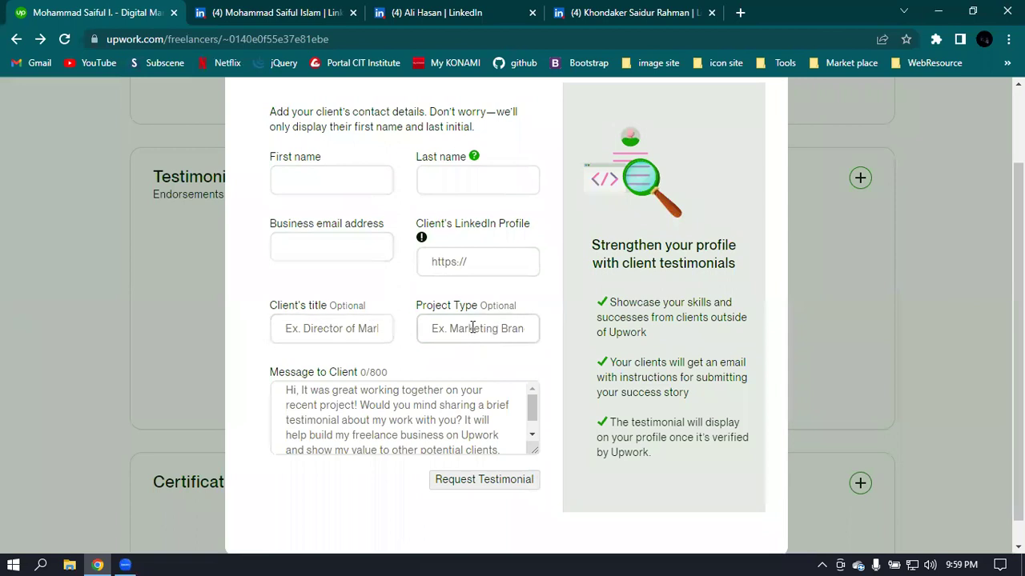
- Read the default client message and close the testimonial request without sending
{"action": "scroll", "coordinate": [482, 328], "scroll_direction": "down", "scroll_amount": 1}
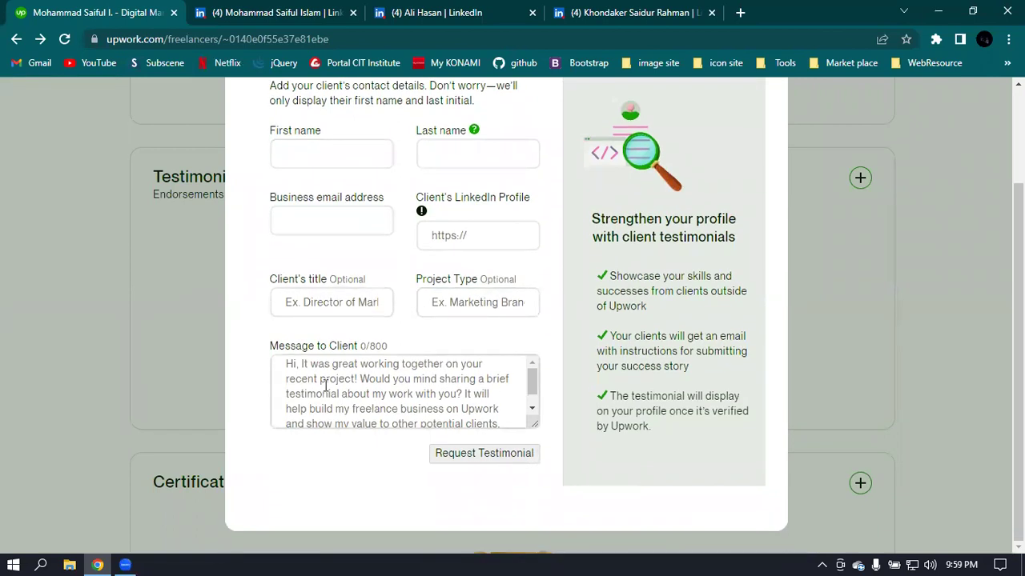
{"action": "scroll", "coordinate": [334, 387], "scroll_direction": "down", "scroll_amount": 1}
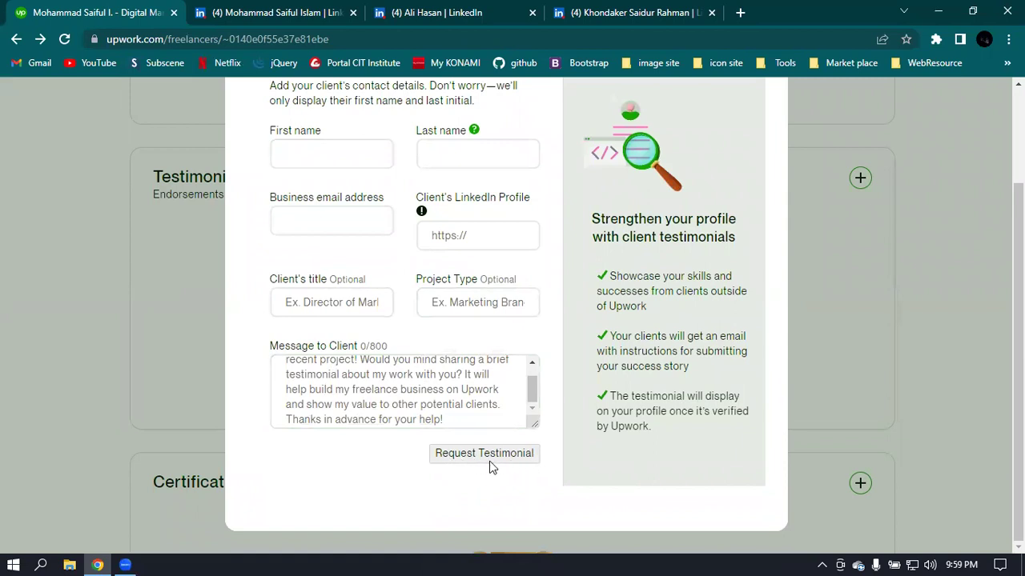
{"action": "scroll", "coordinate": [419, 338], "scroll_direction": "up", "scroll_amount": 3}
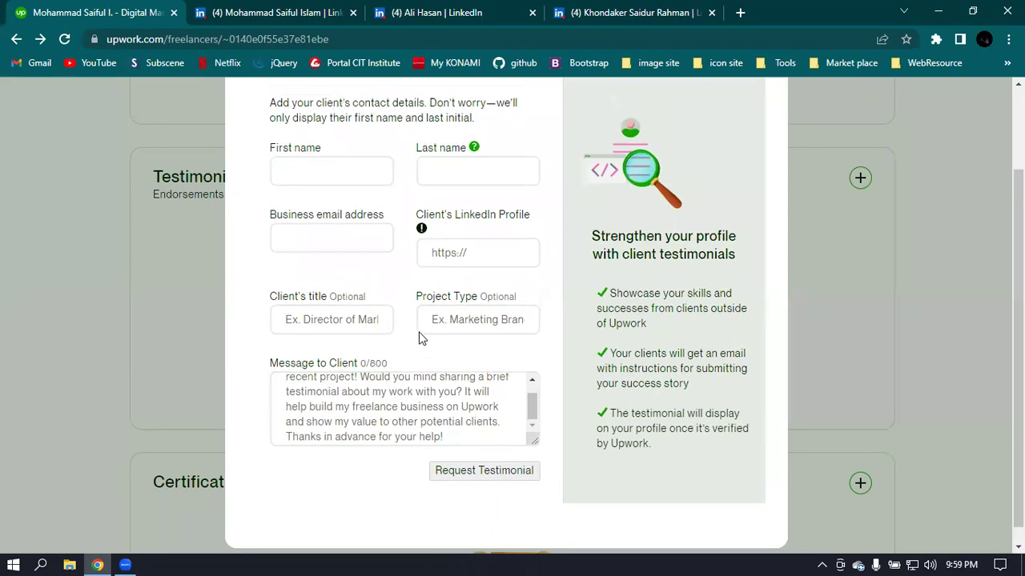
{"action": "scroll", "coordinate": [457, 297], "scroll_direction": "down", "scroll_amount": 3}
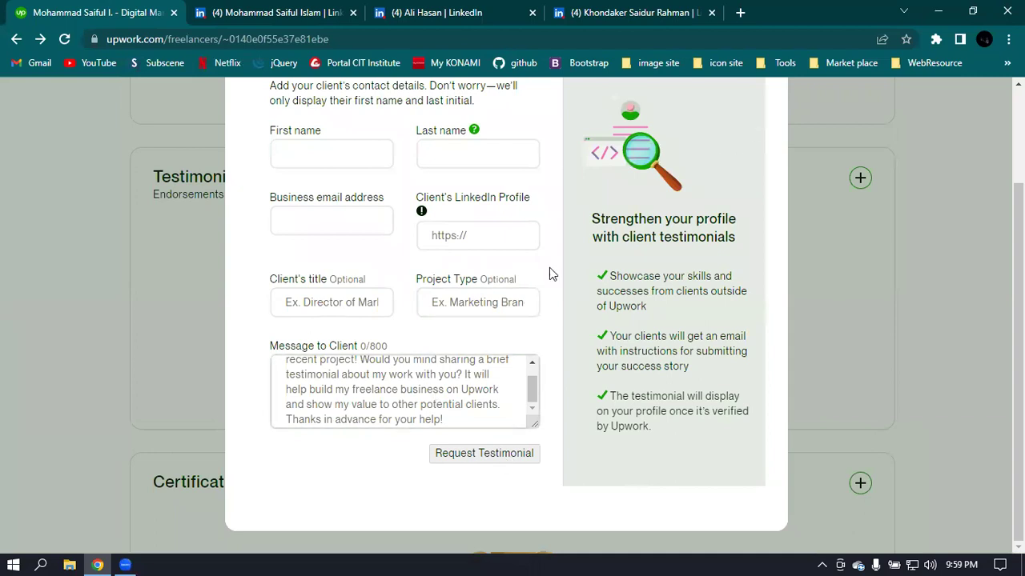
{"action": "scroll", "coordinate": [548, 269], "scroll_direction": "up", "scroll_amount": 3}
{"action": "left_click", "coordinate": [759, 133]}
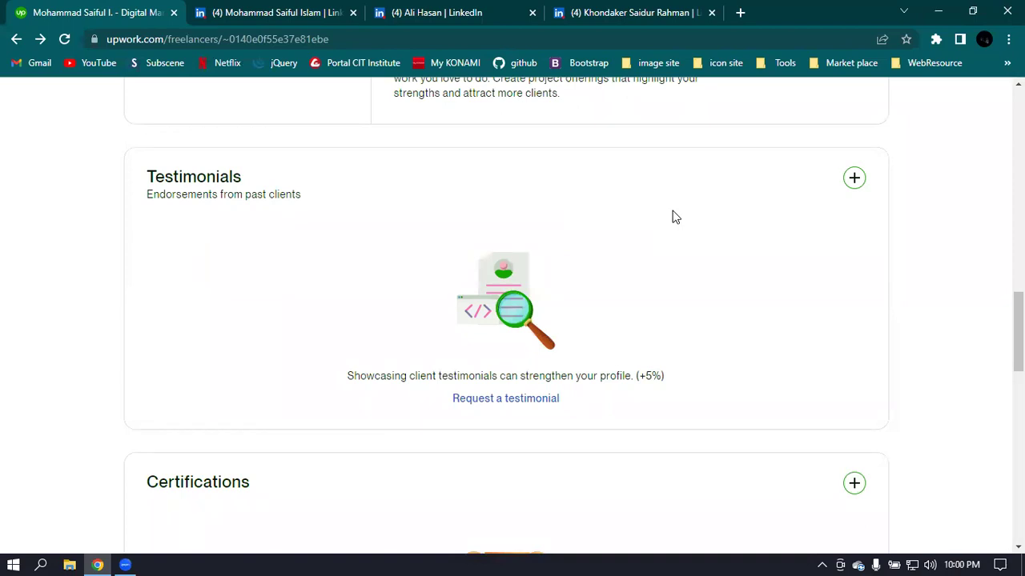
{"action": "left_click", "coordinate": [854, 178]}
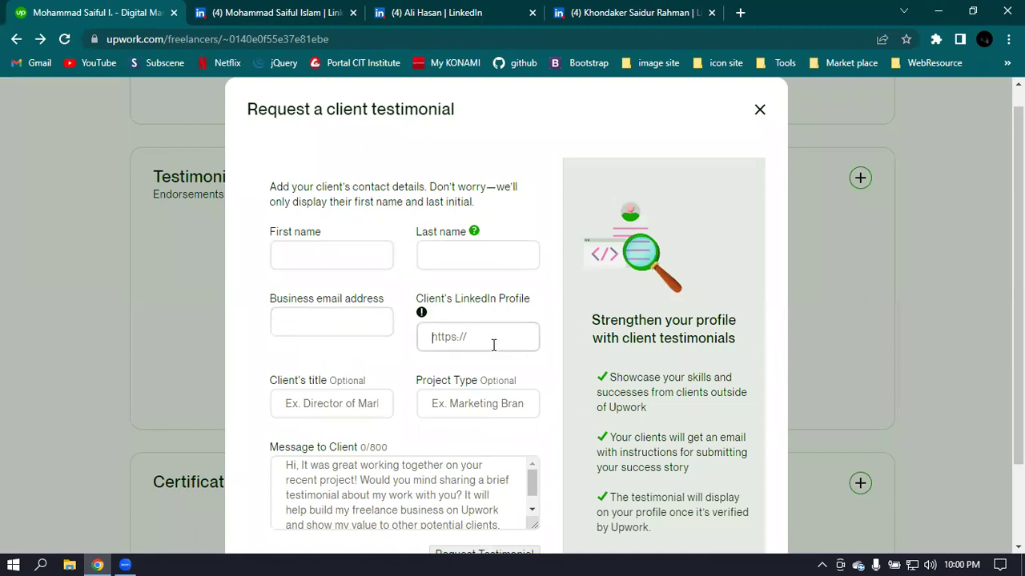
{"action": "scroll", "coordinate": [396, 320], "scroll_direction": "down", "scroll_amount": 2}
{"action": "left_click", "coordinate": [421, 232]}
{"action": "scroll", "coordinate": [428, 229], "scroll_direction": "up", "scroll_amount": 2}
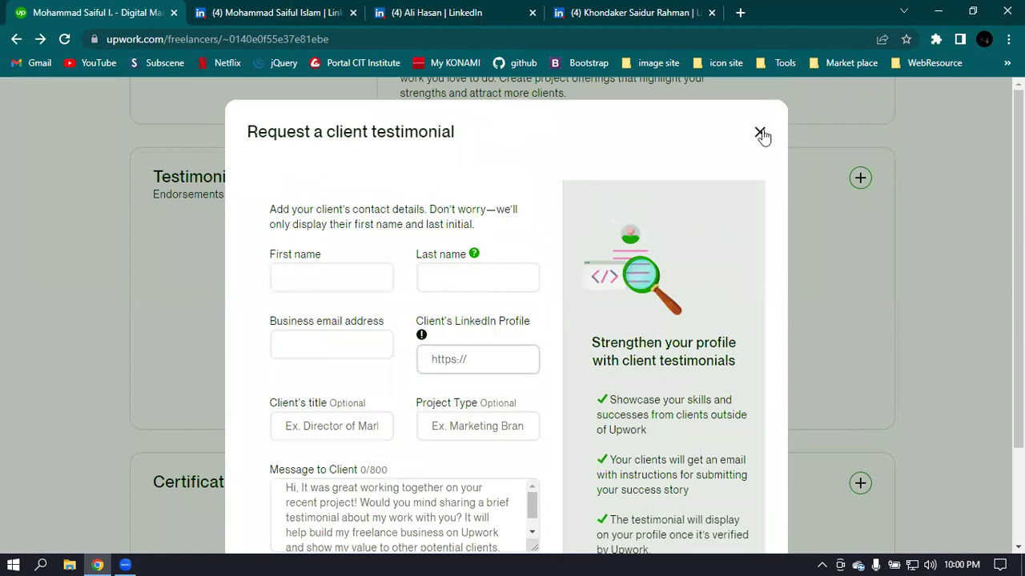
{"action": "scroll", "coordinate": [429, 404], "scroll_direction": "down", "scroll_amount": 1}
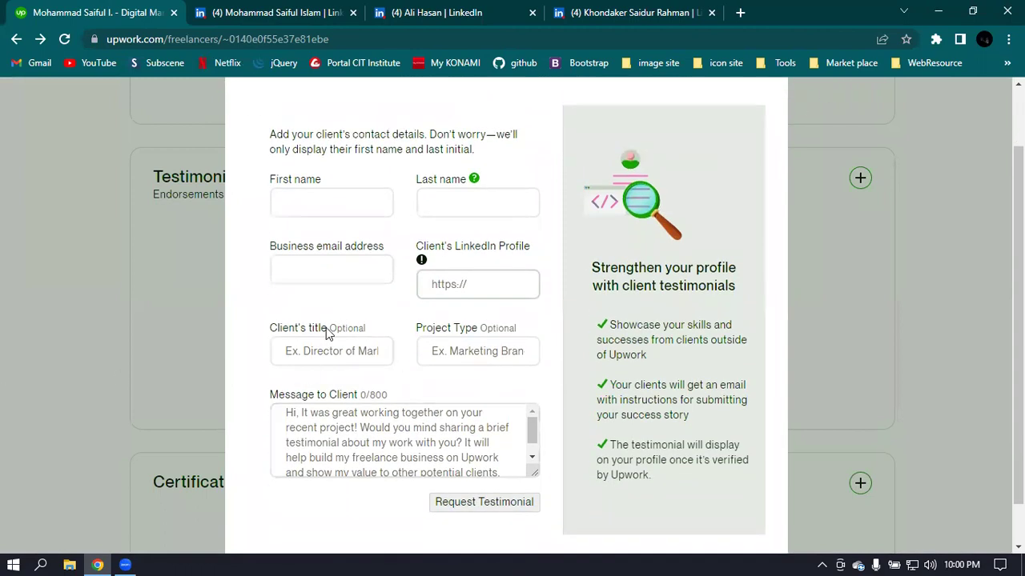
{"action": "scroll", "coordinate": [498, 464], "scroll_direction": "down", "scroll_amount": 1}
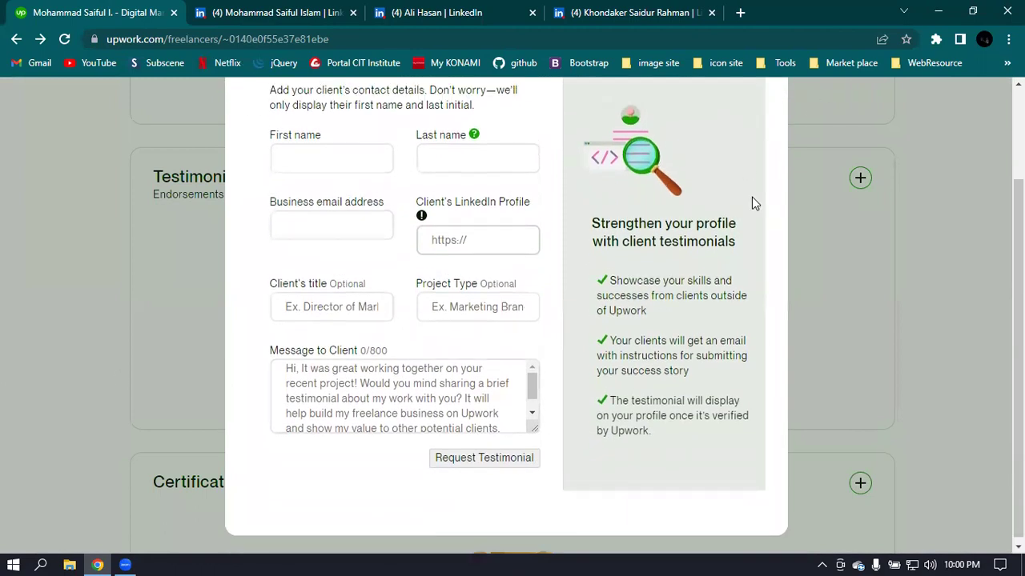
{"action": "scroll", "coordinate": [752, 199], "scroll_direction": "up", "scroll_amount": 2}
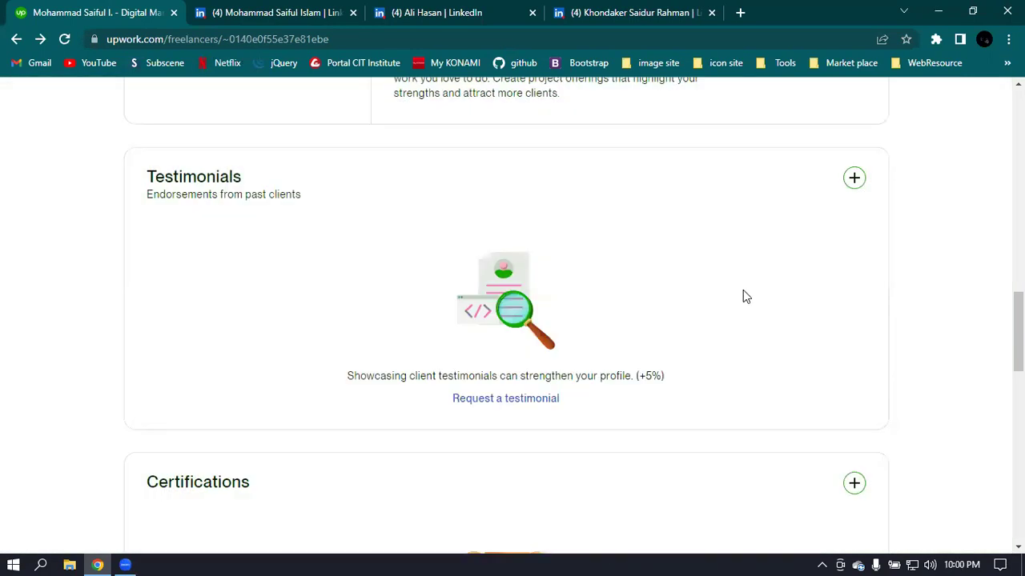
{"action": "scroll", "coordinate": [745, 298], "scroll_direction": "up", "scroll_amount": 2}
{"action": "scroll", "coordinate": [744, 298], "scroll_direction": "down", "scroll_amount": 2}
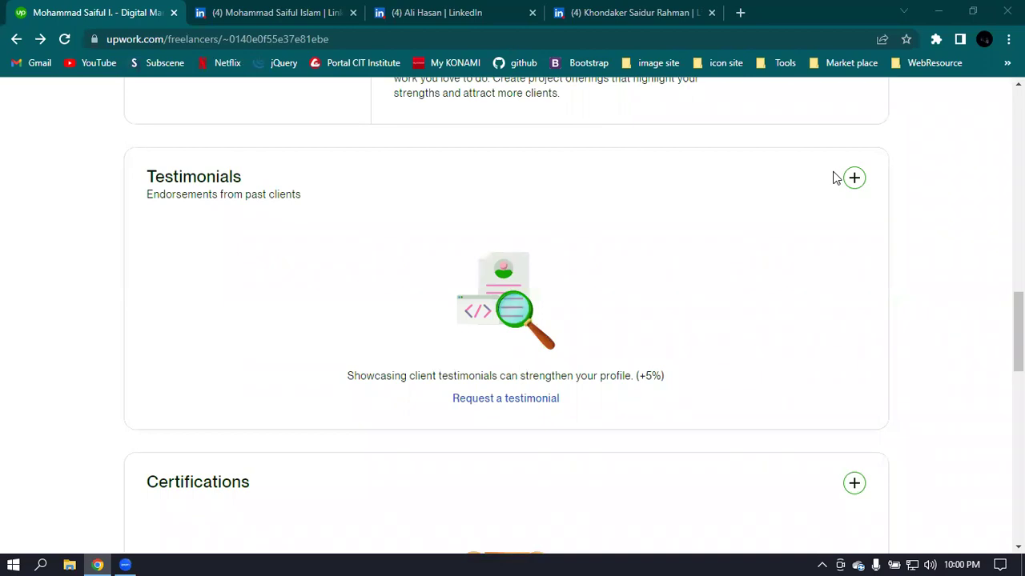
- Start adding a certification manually and expand the list of available certifications
{"action": "scroll", "coordinate": [834, 177], "scroll_direction": "down", "scroll_amount": 2}
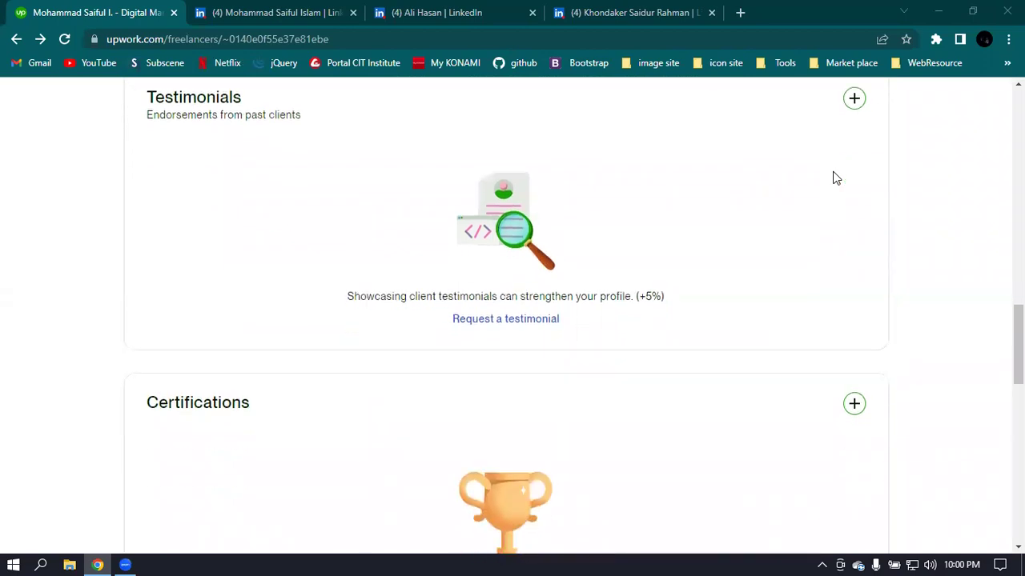
{"action": "scroll", "coordinate": [328, 331], "scroll_direction": "down", "scroll_amount": 1}
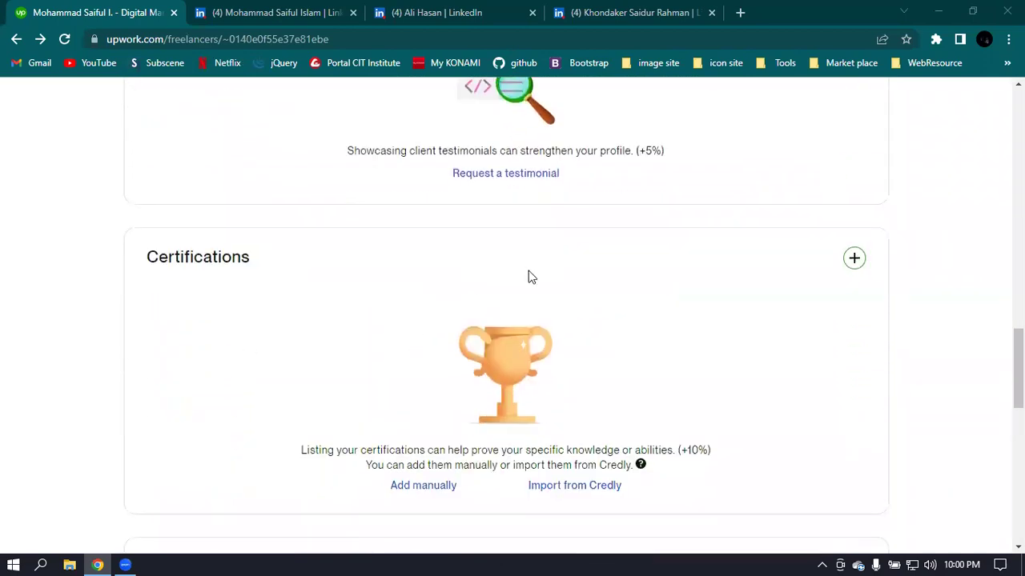
{"action": "scroll", "coordinate": [531, 277], "scroll_direction": "down", "scroll_amount": 1}
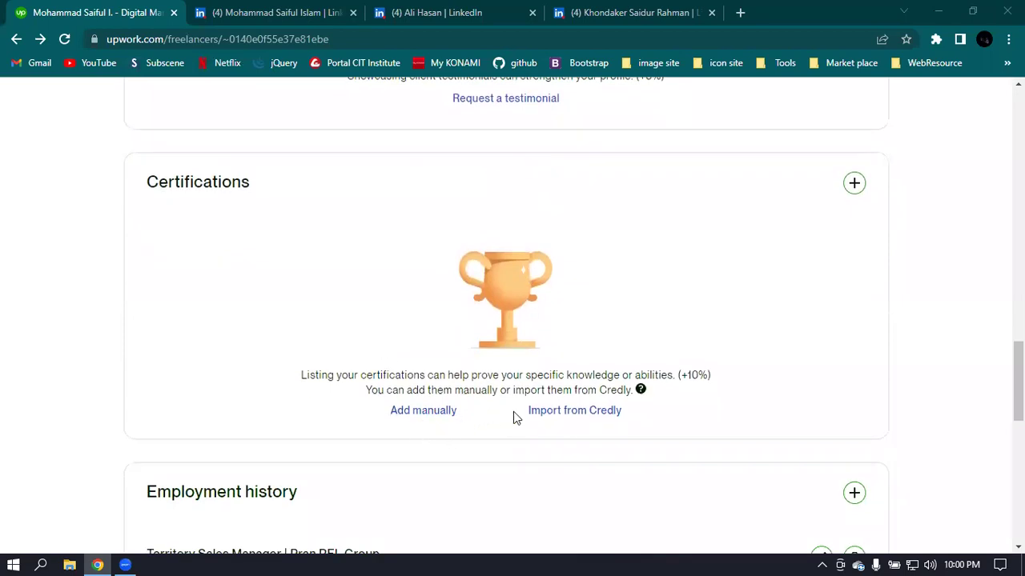
{"action": "left_click", "coordinate": [422, 410]}
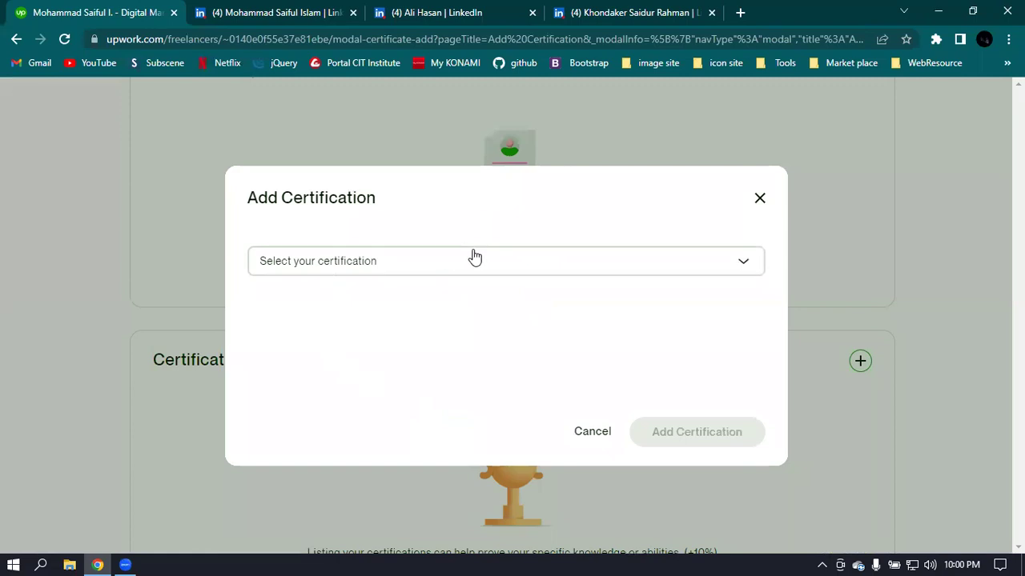
{"action": "left_click", "coordinate": [480, 261]}
- Close the Add Certification dialog without a choice and start importing certifications from Credly
{"action": "scroll", "coordinate": [492, 362], "scroll_direction": "down", "scroll_amount": 1}
{"action": "scroll", "coordinate": [492, 362], "scroll_direction": "down", "scroll_amount": 20}
{"action": "scroll", "coordinate": [477, 360], "scroll_direction": "down", "scroll_amount": 5}
{"action": "scroll", "coordinate": [479, 358], "scroll_direction": "up", "scroll_amount": 10}
{"action": "scroll", "coordinate": [480, 358], "scroll_direction": "up", "scroll_amount": 10}
{"action": "left_click", "coordinate": [760, 199]}
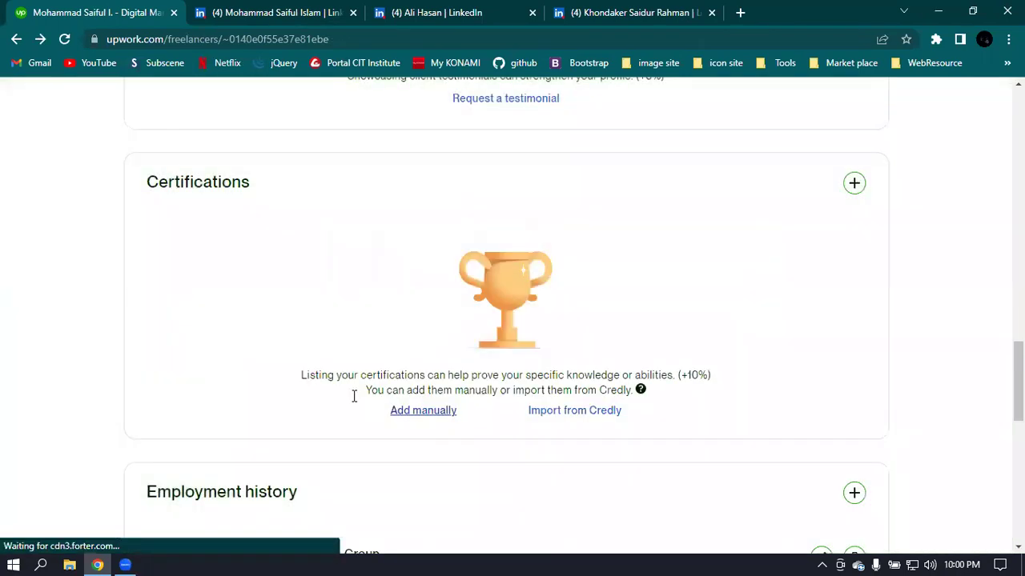
{"action": "left_click", "coordinate": [582, 416]}
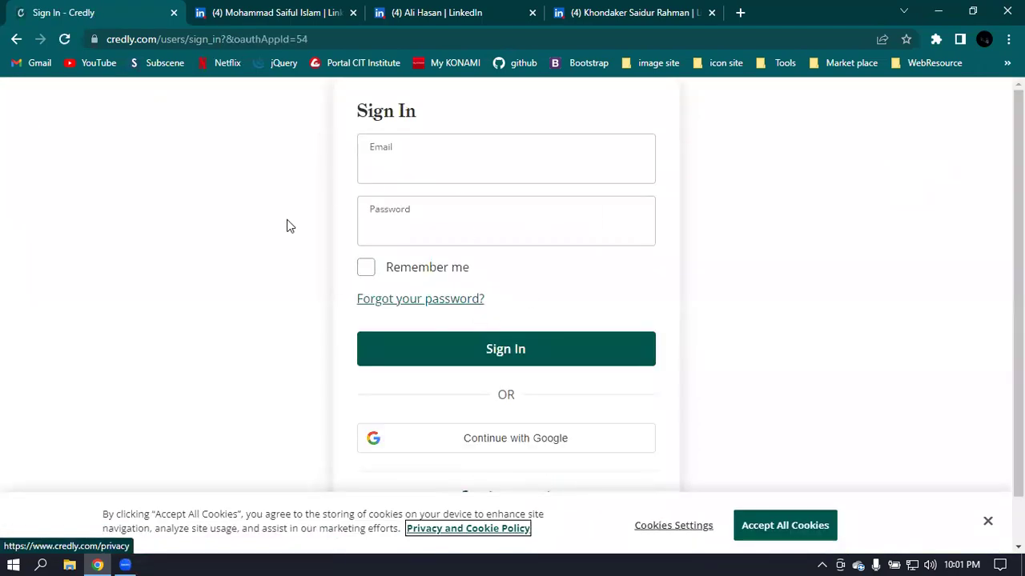
- Dismiss Credly's cookie notice and go back to the Upwork freelancer profile without signing in
{"action": "scroll", "coordinate": [524, 323], "scroll_direction": "down", "scroll_amount": 1}
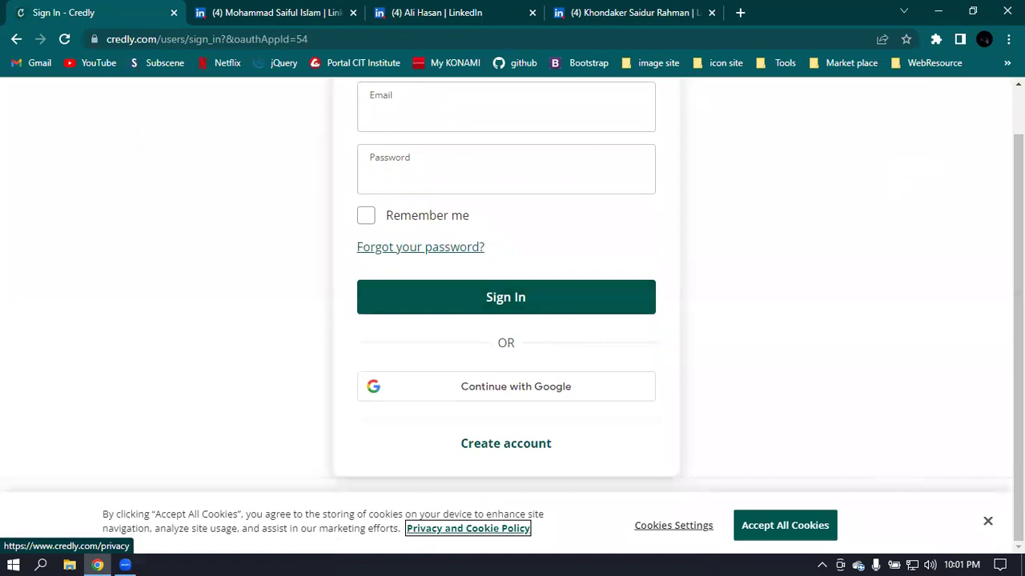
{"action": "left_click", "coordinate": [988, 522]}
{"action": "left_click", "coordinate": [16, 38]}
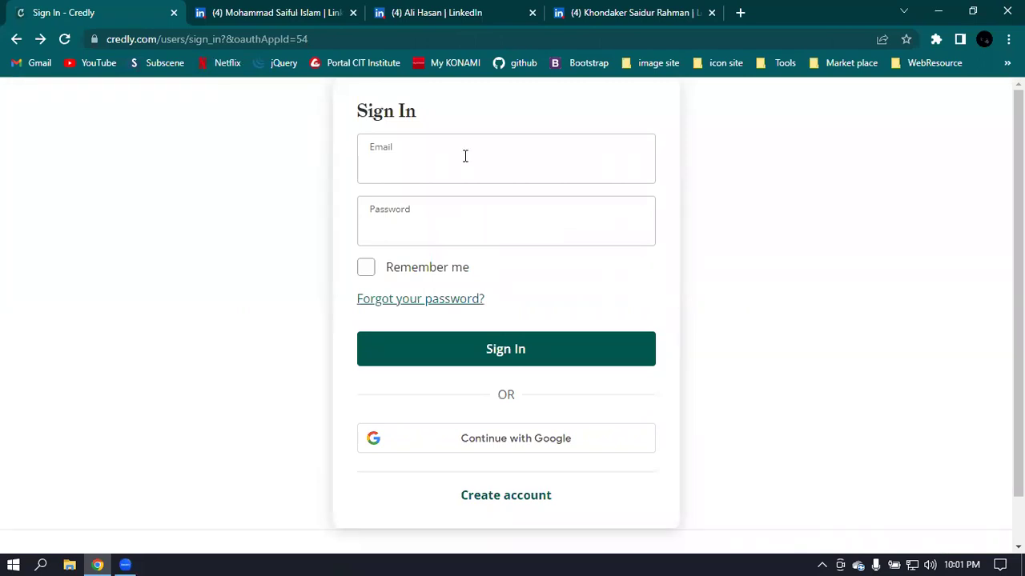
{"action": "scroll", "coordinate": [403, 121], "scroll_direction": "down", "scroll_amount": 1}
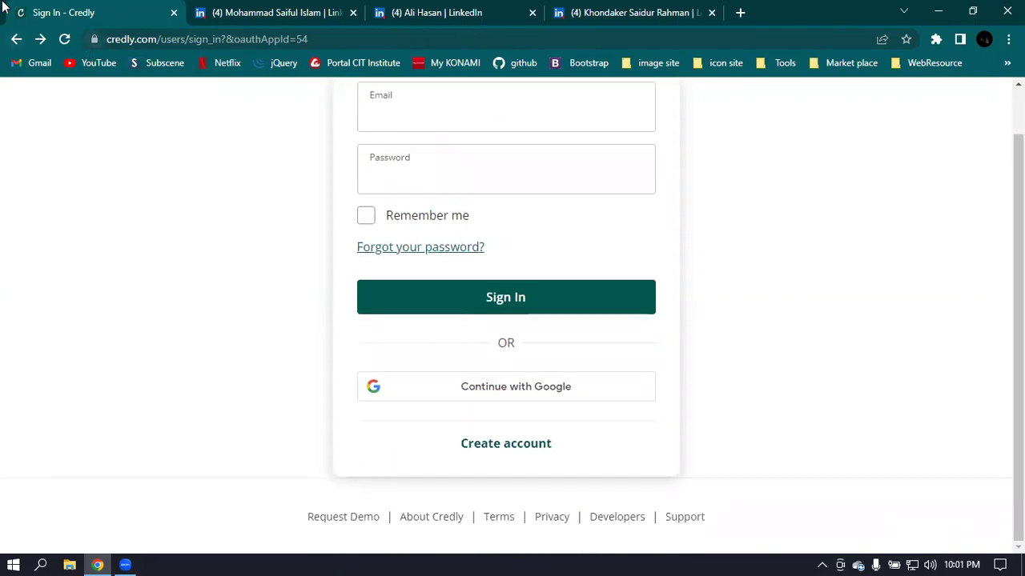
{"action": "left_click", "coordinate": [17, 40]}
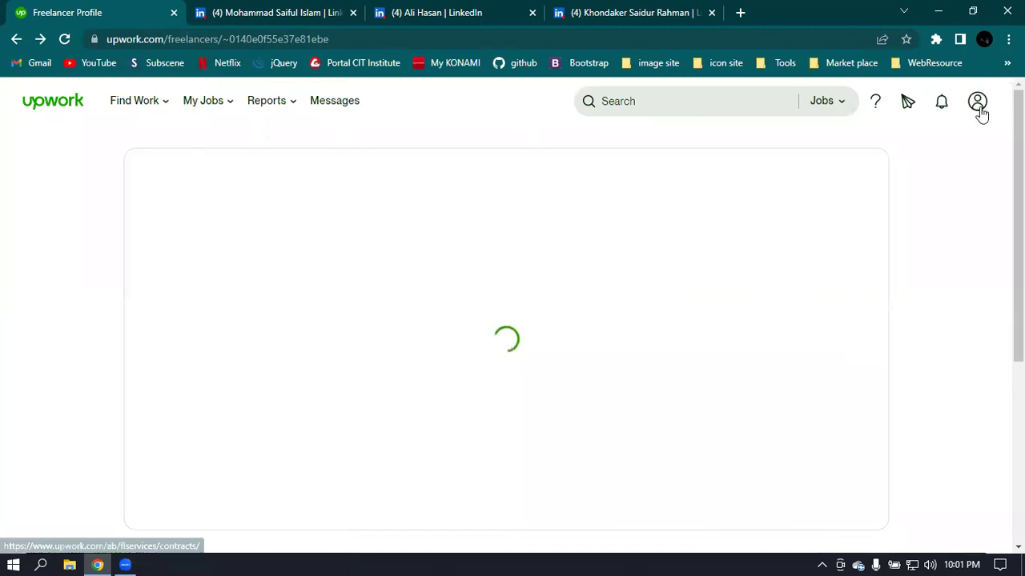
- Open your own freelancer profile from the avatar account menu on Find Work
{"action": "mouse_move", "coordinate": [980, 110]}
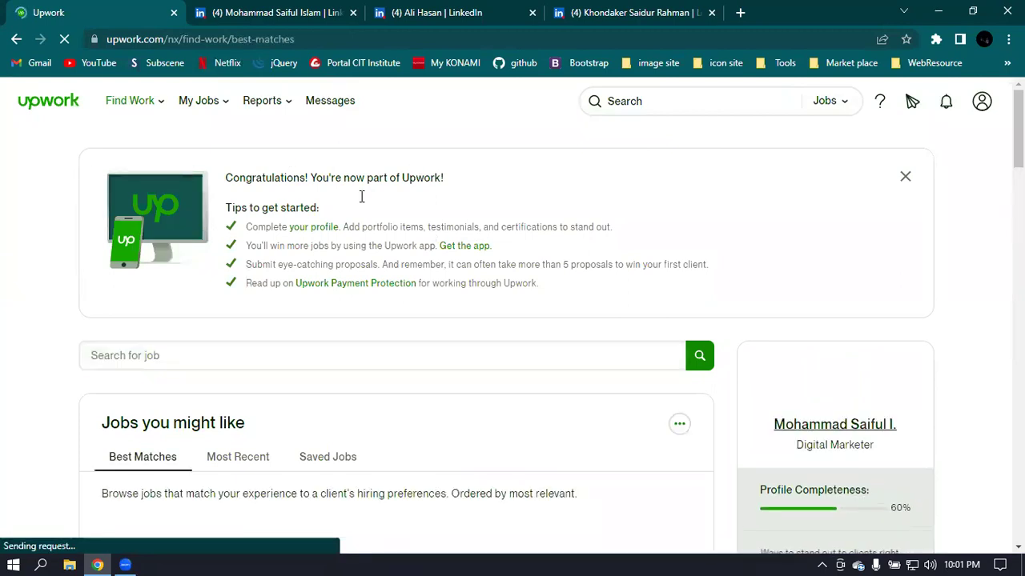
{"action": "scroll", "coordinate": [807, 354], "scroll_direction": "down", "scroll_amount": 3}
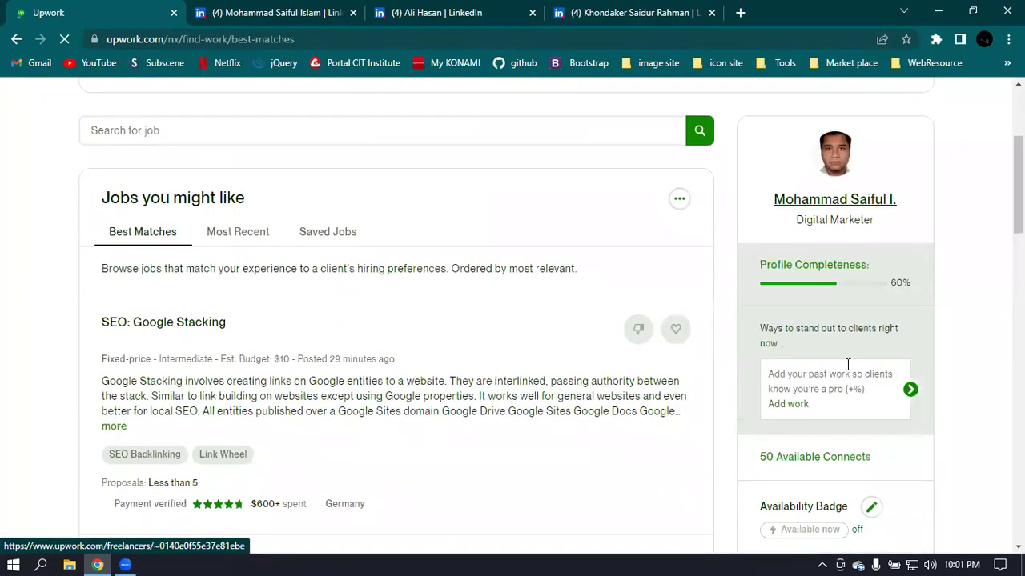
{"action": "scroll", "coordinate": [903, 298], "scroll_direction": "up", "scroll_amount": 3}
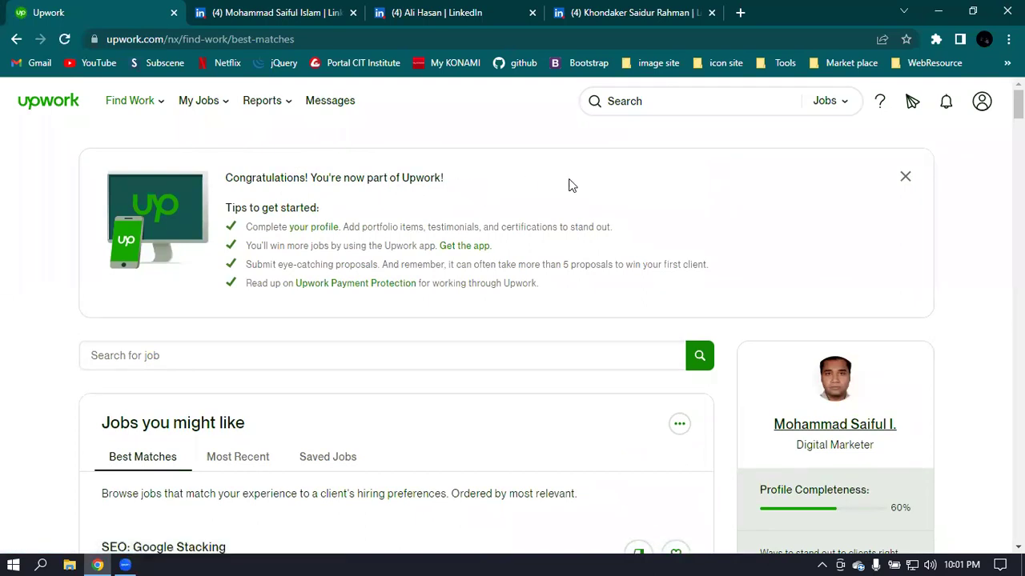
{"action": "left_click", "coordinate": [982, 103]}
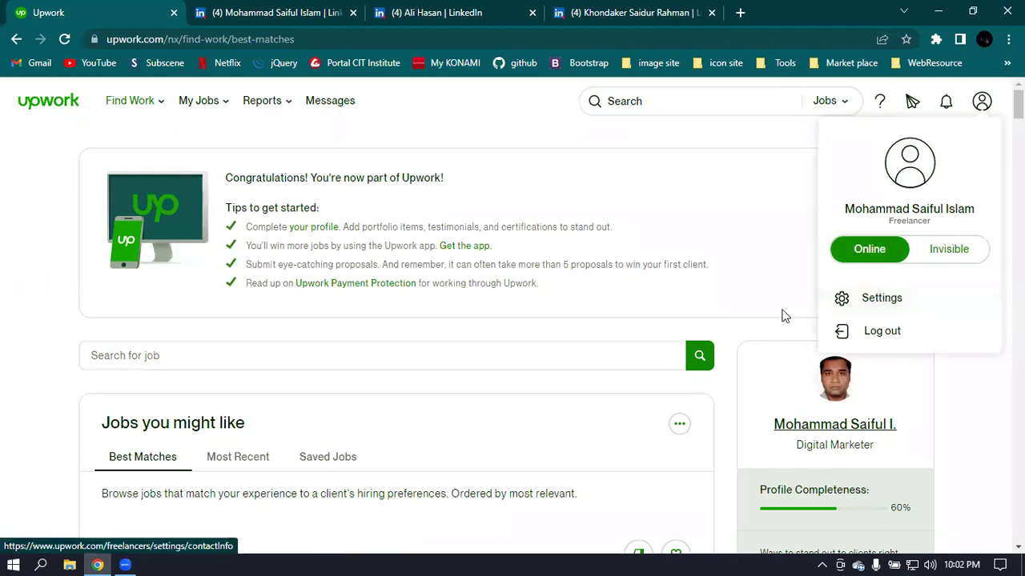
{"action": "left_click", "coordinate": [823, 430]}
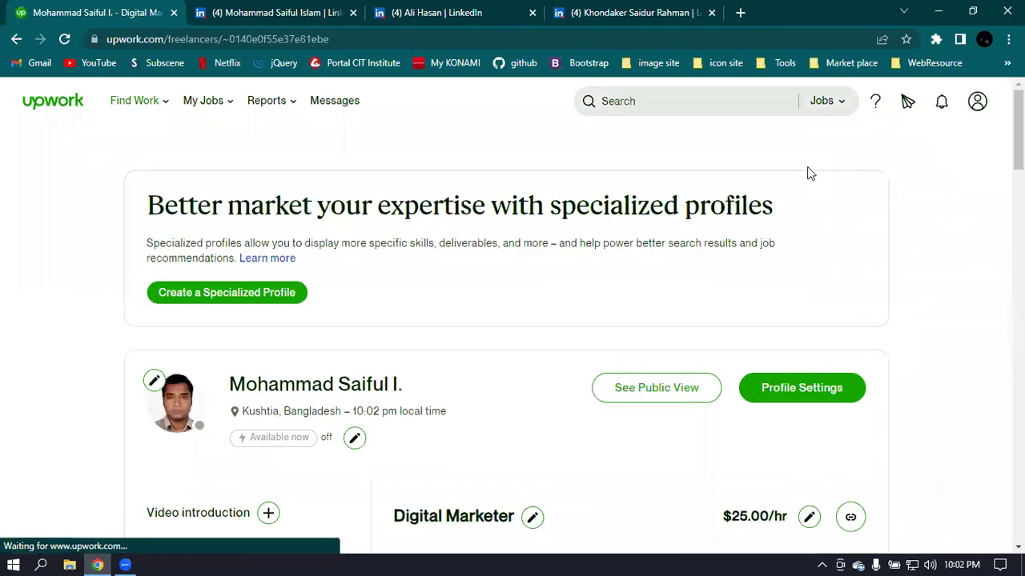
- Open Add manually under Certifications and close the dialog without adding one
{"action": "scroll", "coordinate": [807, 173], "scroll_direction": "down", "scroll_amount": 4}
{"action": "scroll", "coordinate": [667, 174], "scroll_direction": "up", "scroll_amount": 2}
{"action": "scroll", "coordinate": [688, 172], "scroll_direction": "down", "scroll_amount": 2}
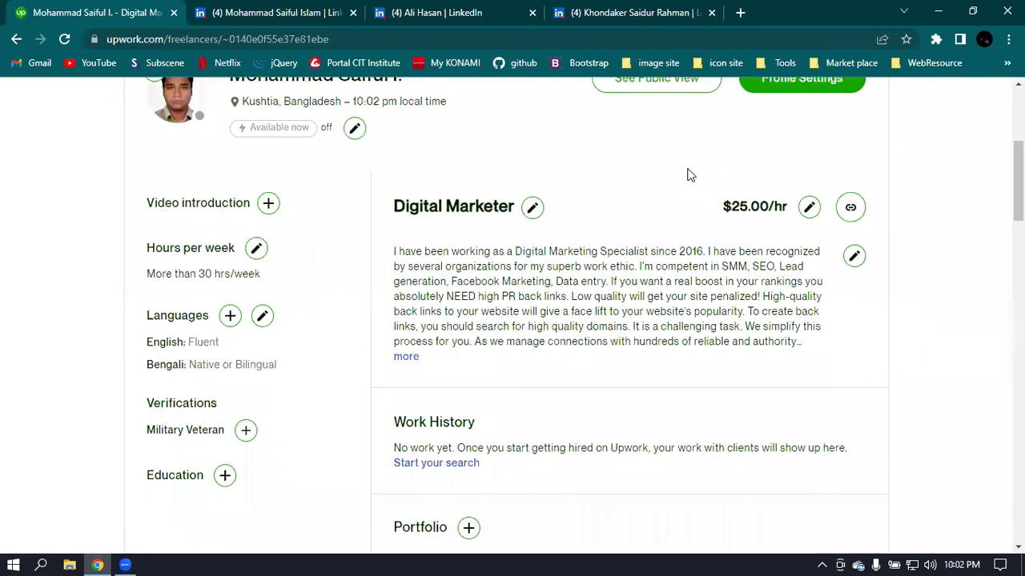
{"action": "scroll", "coordinate": [688, 174], "scroll_direction": "down", "scroll_amount": 15}
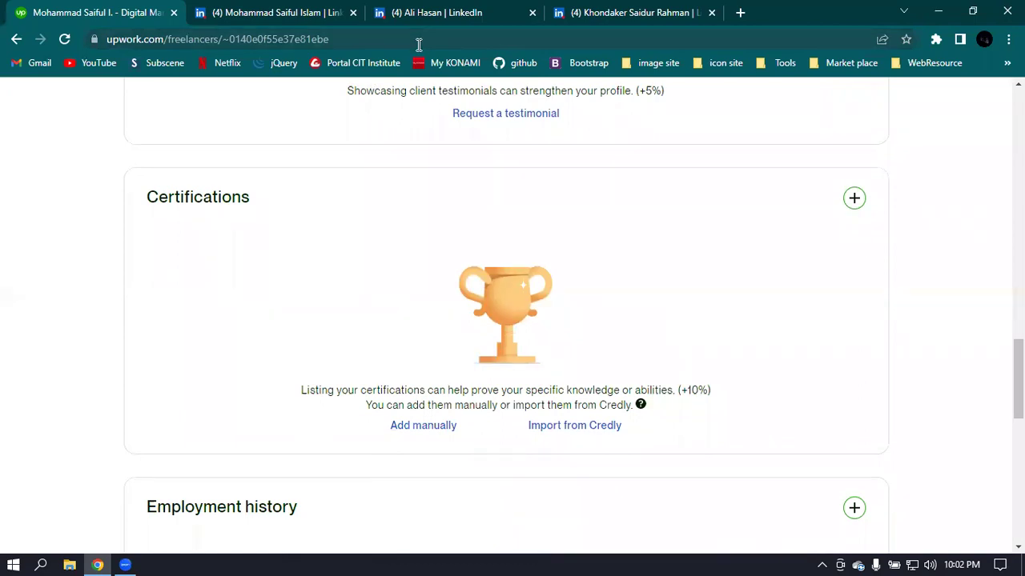
{"action": "left_click", "coordinate": [423, 427]}
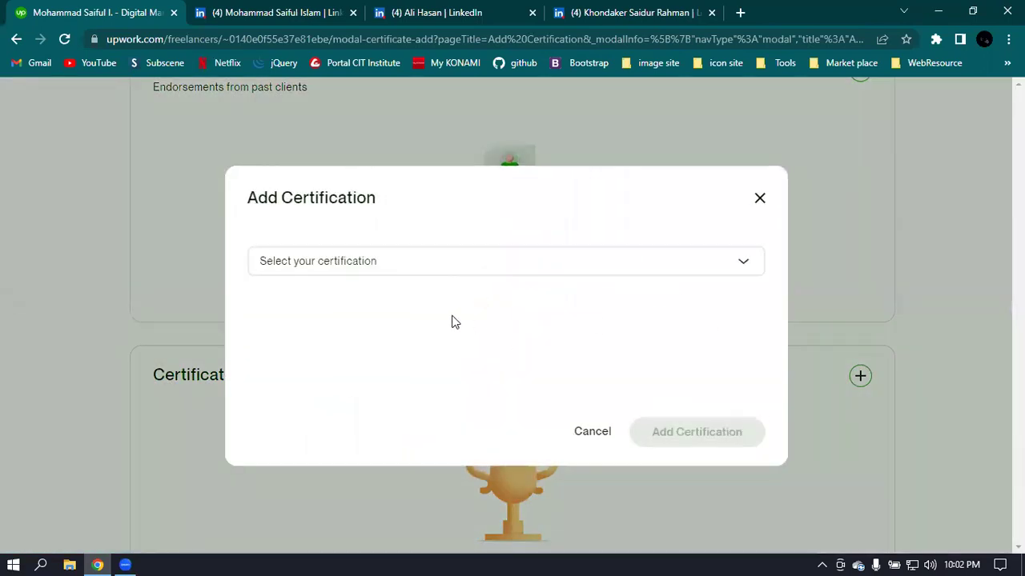
{"action": "left_click", "coordinate": [760, 198]}
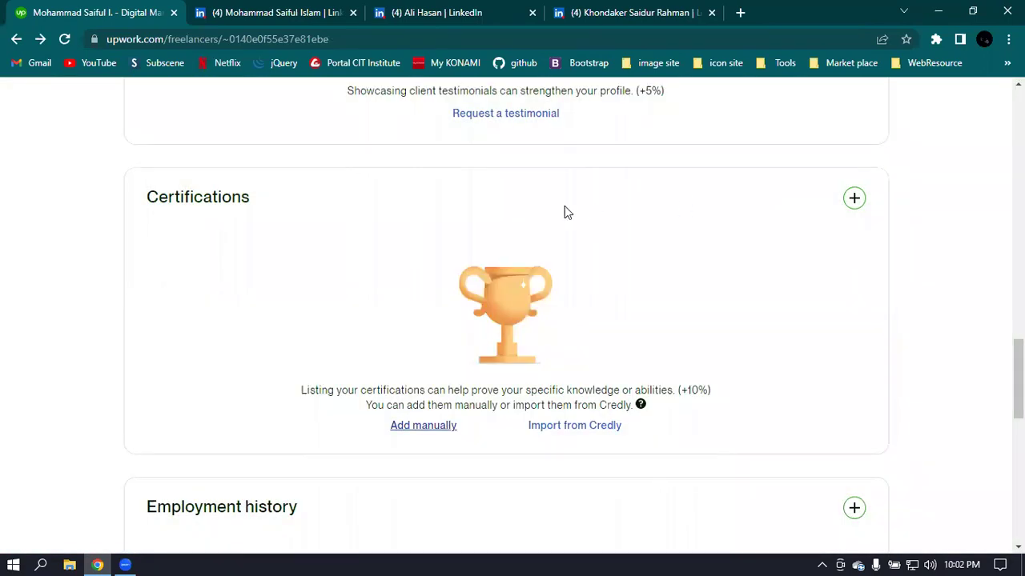
- Scroll down through the rest of the profile and back up to the top
{"action": "scroll", "coordinate": [286, 300], "scroll_direction": "down", "scroll_amount": 3}
{"action": "scroll", "coordinate": [272, 337], "scroll_direction": "down", "scroll_amount": 2}
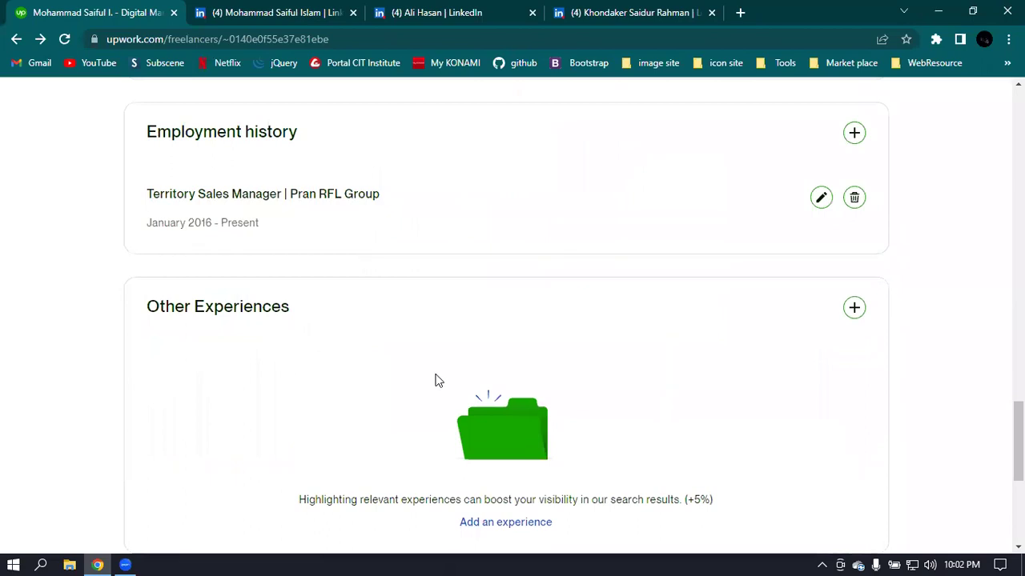
{"action": "scroll", "coordinate": [520, 364], "scroll_direction": "down", "scroll_amount": 2}
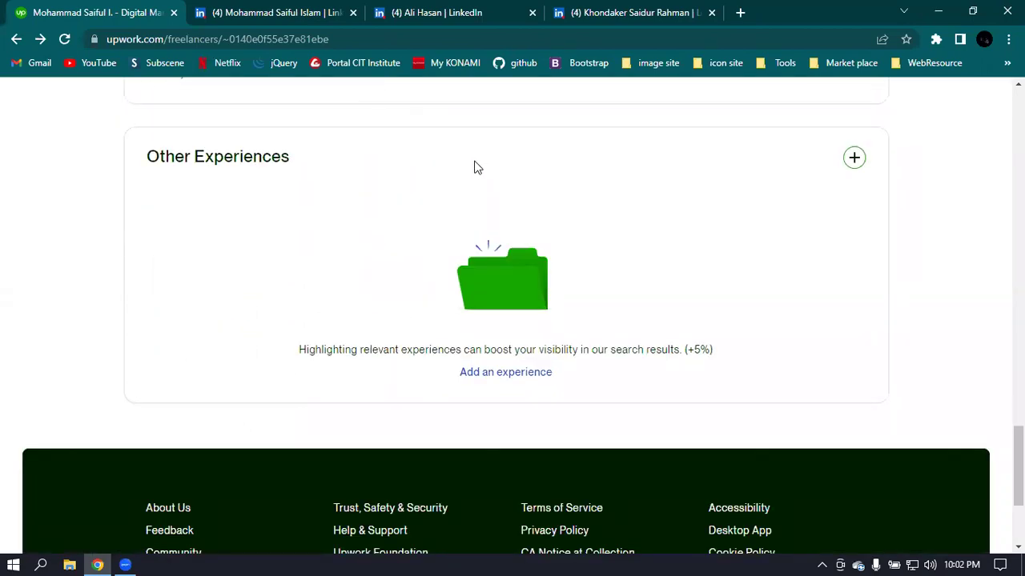
{"action": "scroll", "coordinate": [761, 343], "scroll_direction": "down", "scroll_amount": 1}
{"action": "scroll", "coordinate": [744, 347], "scroll_direction": "up", "scroll_amount": 15}
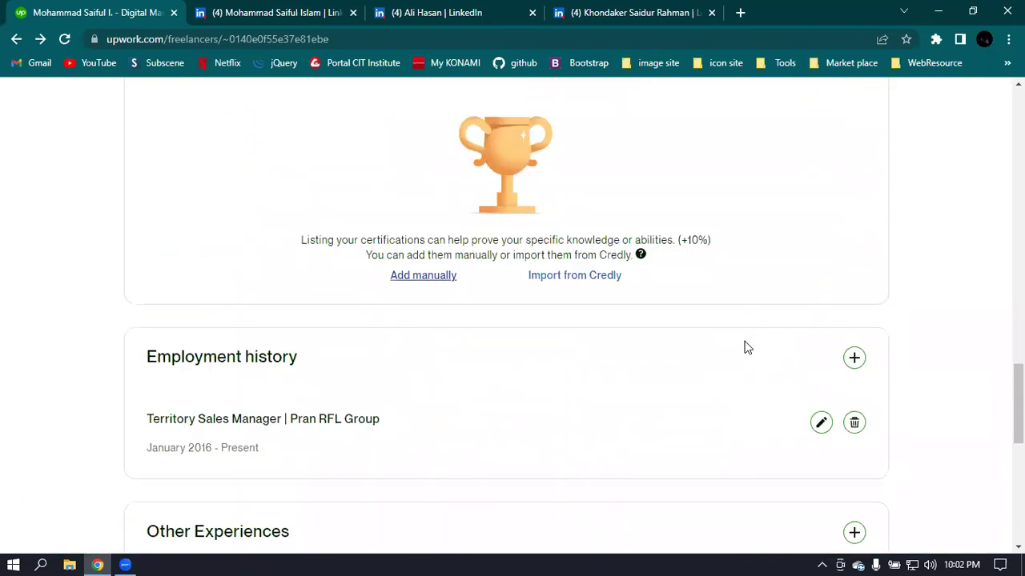
{"action": "scroll", "coordinate": [745, 348], "scroll_direction": "up", "scroll_amount": 1}
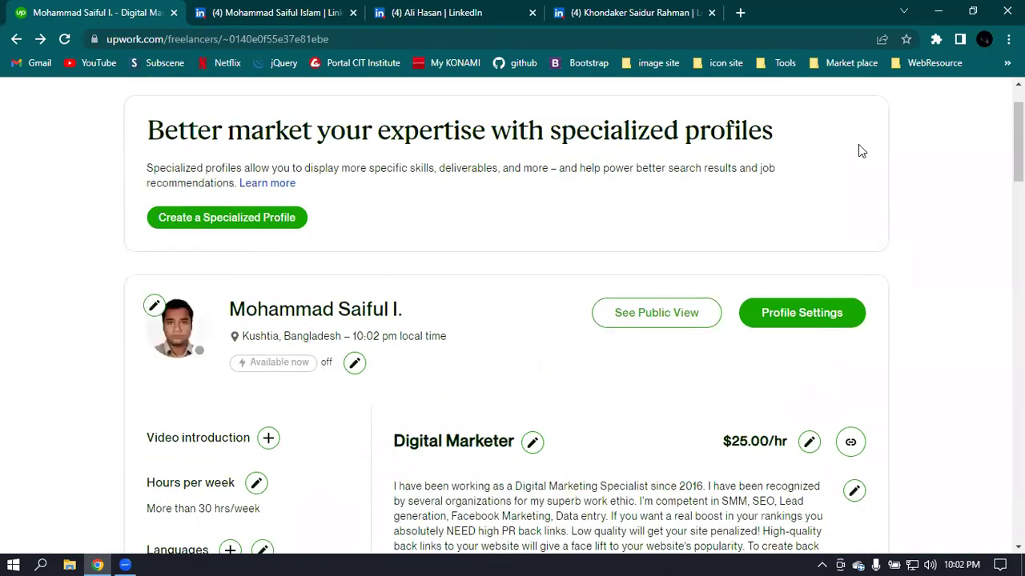
{"action": "scroll", "coordinate": [712, 265], "scroll_direction": "up", "scroll_amount": 1}
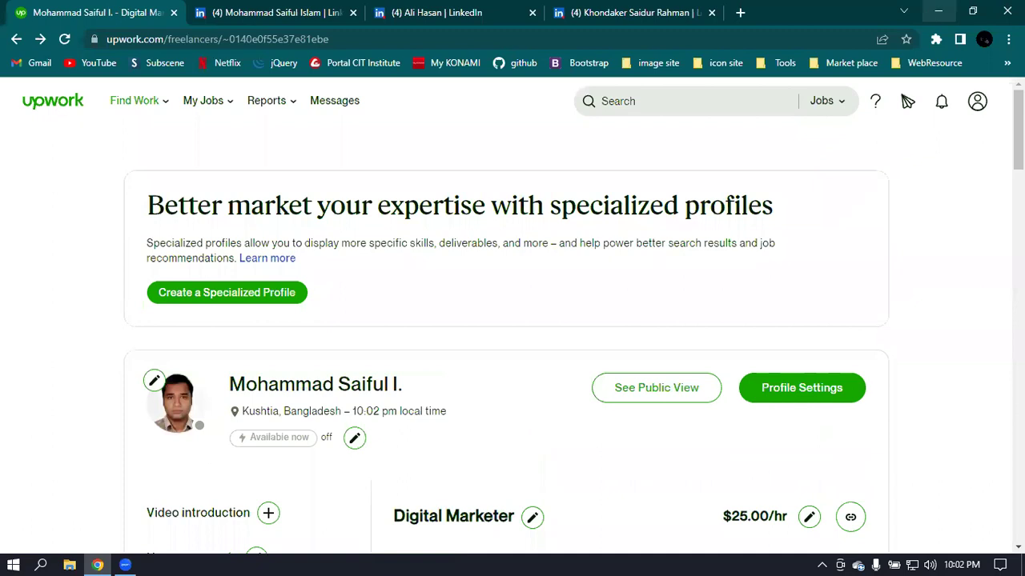
- Go to Find Work, dismiss the Congratulations banner, and scroll to the Best Matches jobs
{"action": "mouse_move", "coordinate": [130, 105]}
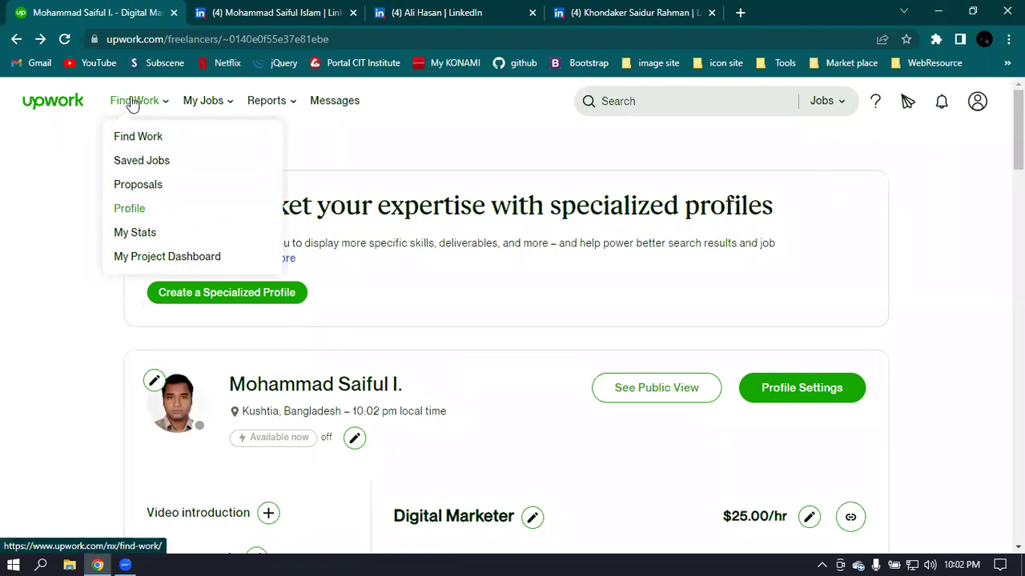
{"action": "left_click", "coordinate": [128, 137]}
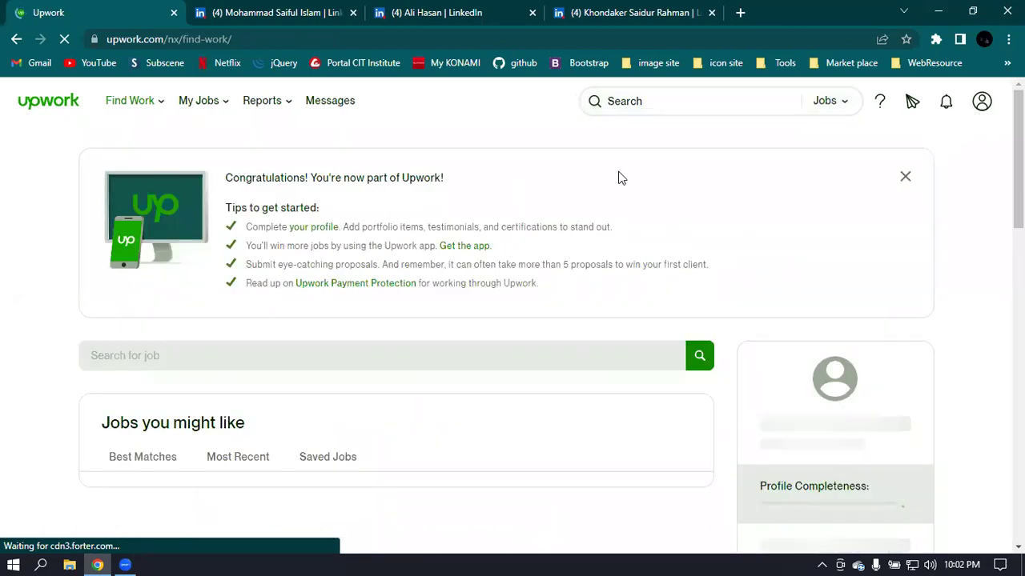
{"action": "left_click", "coordinate": [906, 178]}
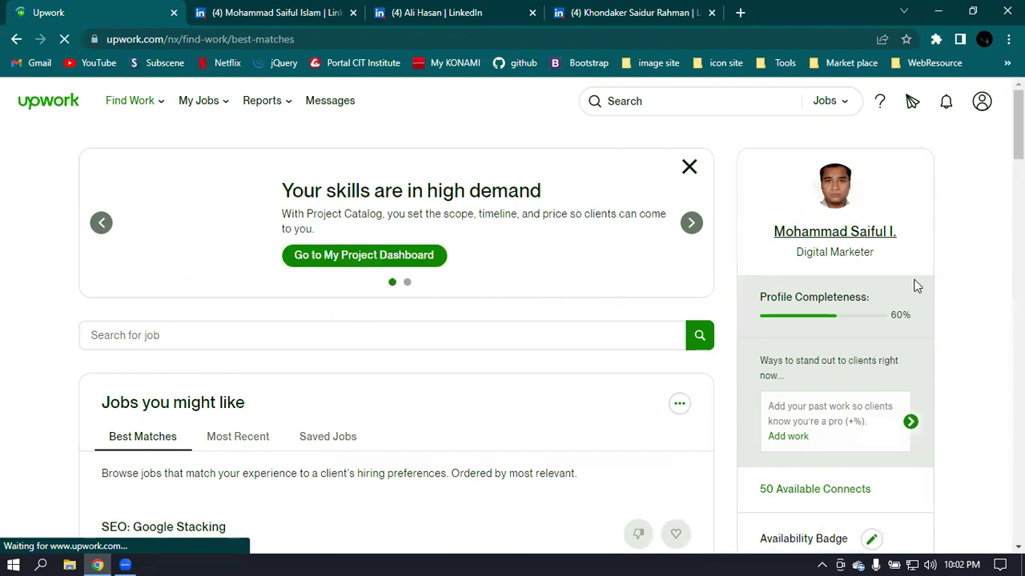
{"action": "scroll", "coordinate": [741, 354], "scroll_direction": "down", "scroll_amount": 1}
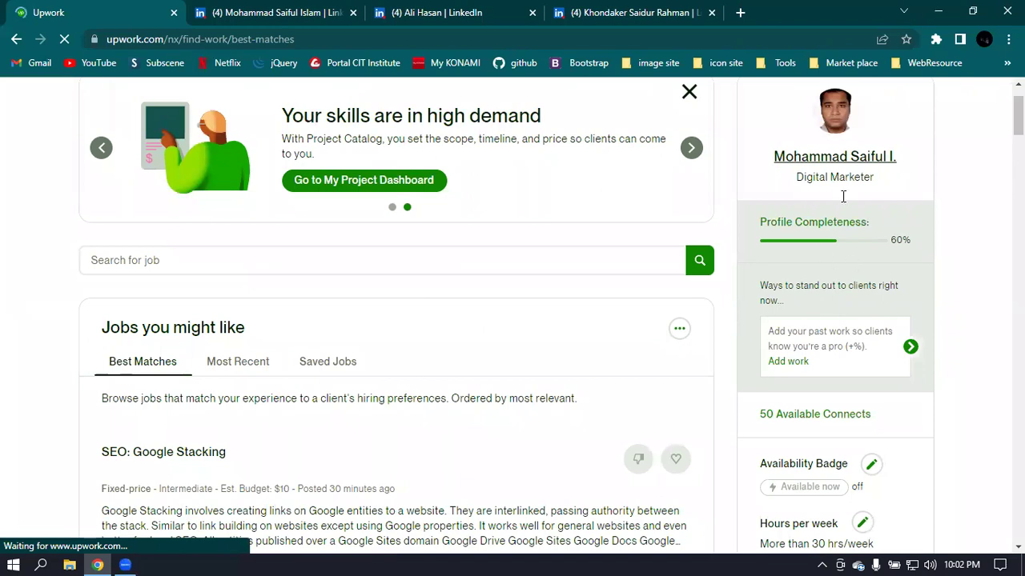
{"action": "scroll", "coordinate": [370, 273], "scroll_direction": "down", "scroll_amount": 1}
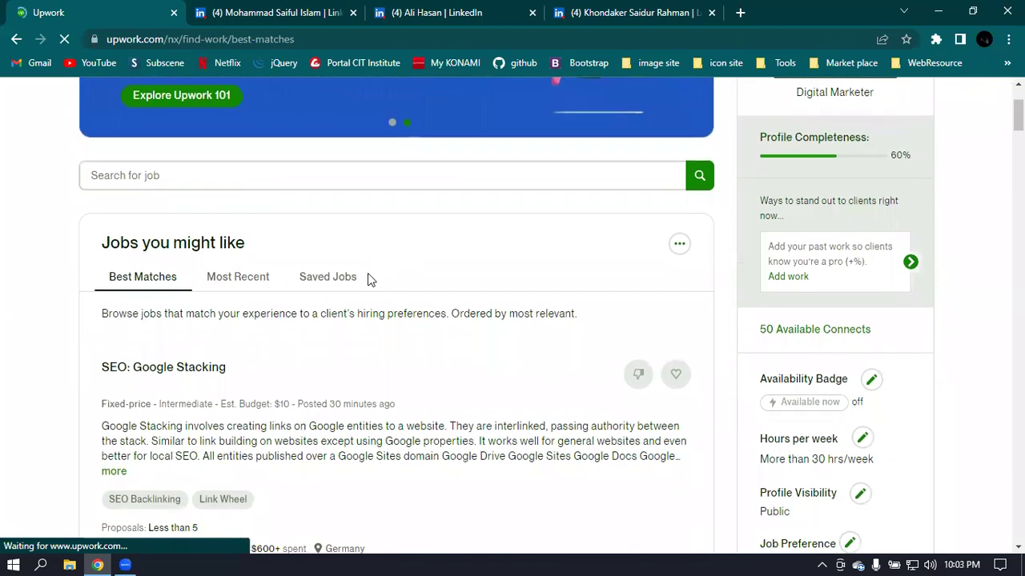
{"action": "scroll", "coordinate": [369, 278], "scroll_direction": "down", "scroll_amount": 2}
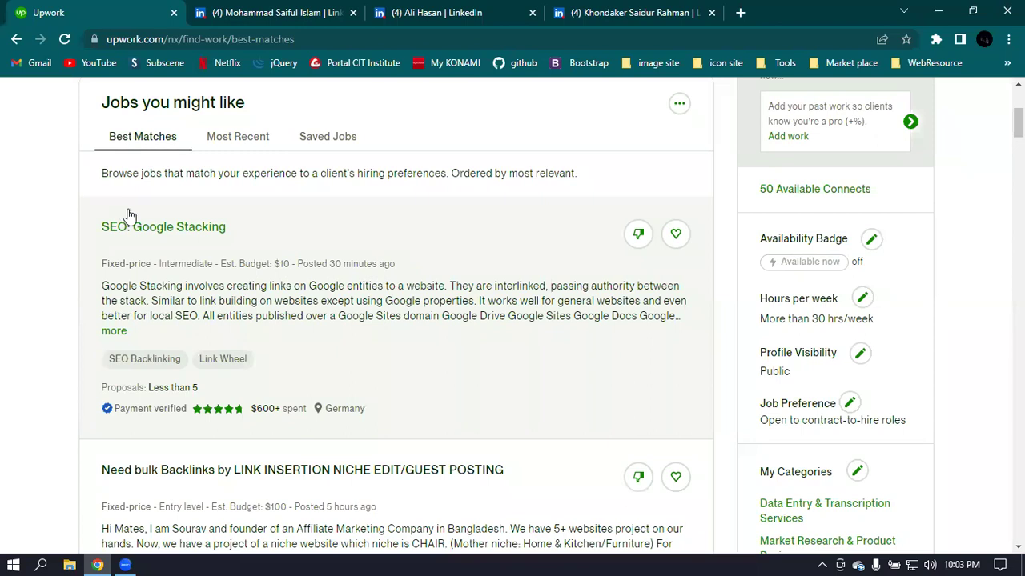
{"action": "scroll", "coordinate": [526, 216], "scroll_direction": "down", "scroll_amount": 1}
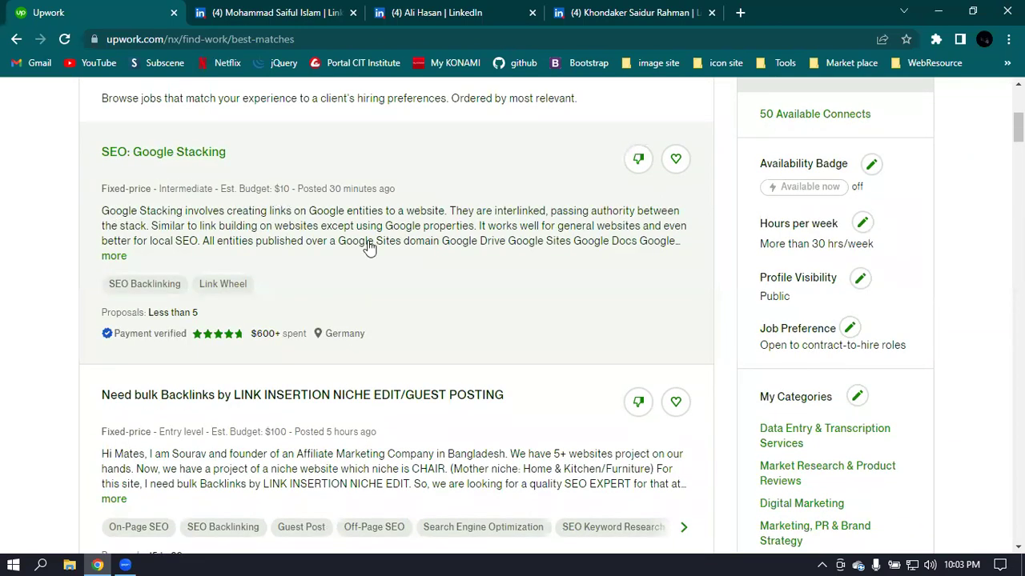
- Open the SEO: Google Stacking job details, dismiss the win-work announcement, and read its description
{"action": "left_click", "coordinate": [224, 160]}
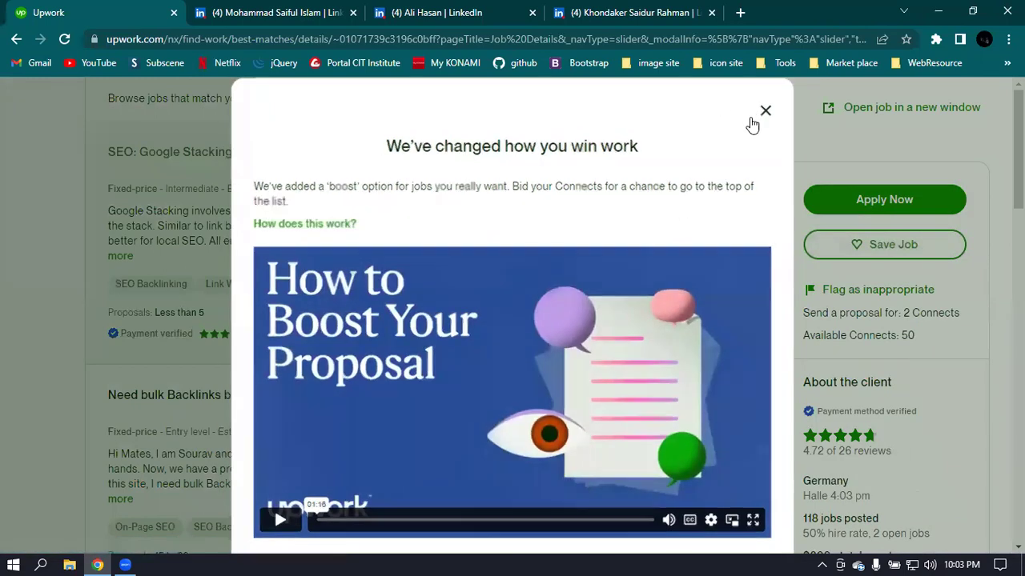
{"action": "left_click", "coordinate": [757, 112]}
{"action": "scroll", "coordinate": [435, 335], "scroll_direction": "down", "scroll_amount": 1}
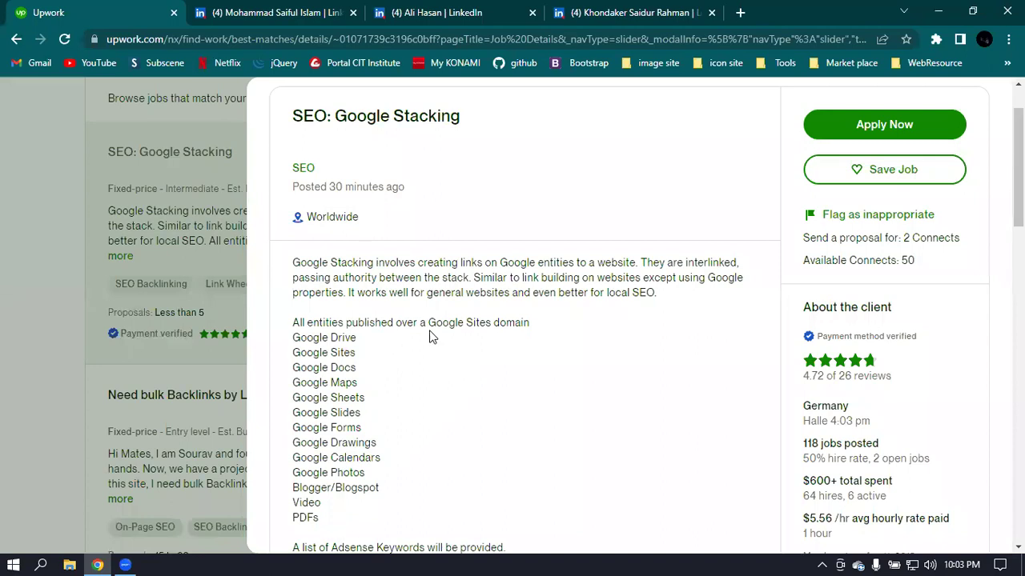
{"action": "scroll", "coordinate": [612, 340], "scroll_direction": "down", "scroll_amount": 2}
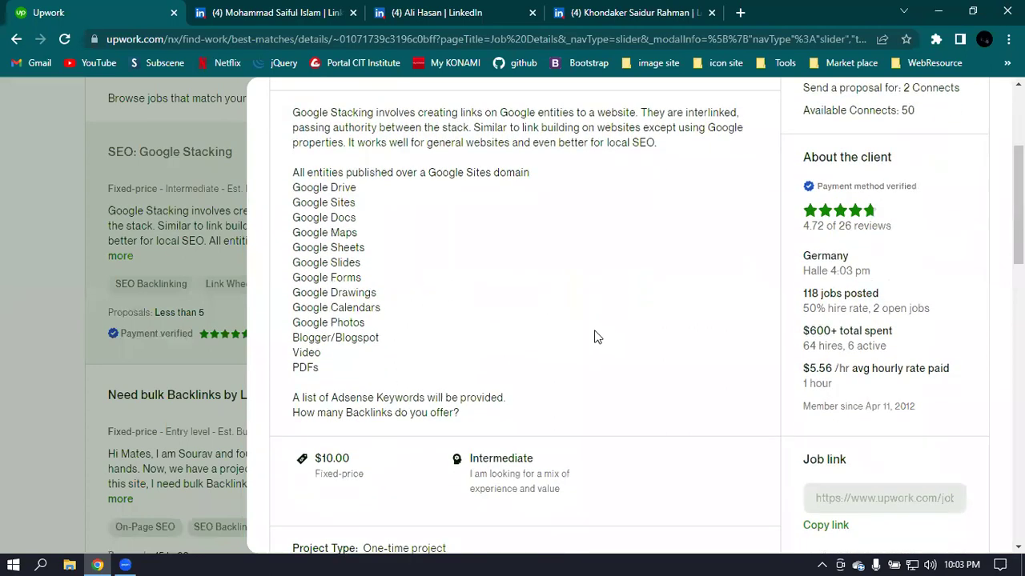
{"action": "scroll", "coordinate": [582, 295], "scroll_direction": "up", "scroll_amount": 2}
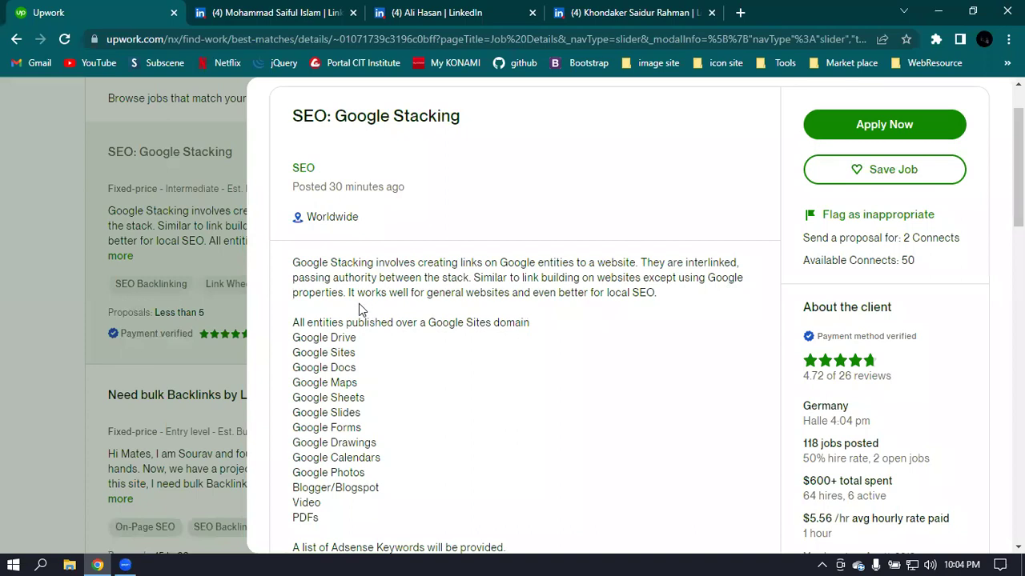
{"action": "scroll", "coordinate": [465, 312], "scroll_direction": "down", "scroll_amount": 3}
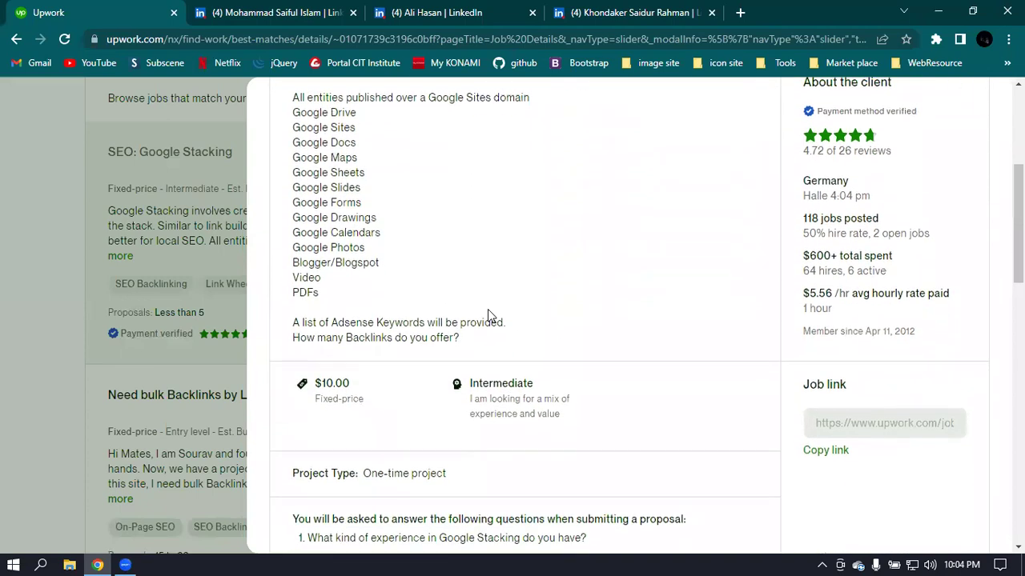
{"action": "scroll", "coordinate": [491, 314], "scroll_direction": "up", "scroll_amount": 3}
{"action": "left_click_drag", "start_coordinate": [293, 322], "coordinate": [430, 476]}
{"action": "left_click", "coordinate": [558, 438]}
- Finish reviewing the job, reopen it once, and close the details back to Best Matches
{"action": "scroll", "coordinate": [606, 420], "scroll_direction": "down", "scroll_amount": 1}
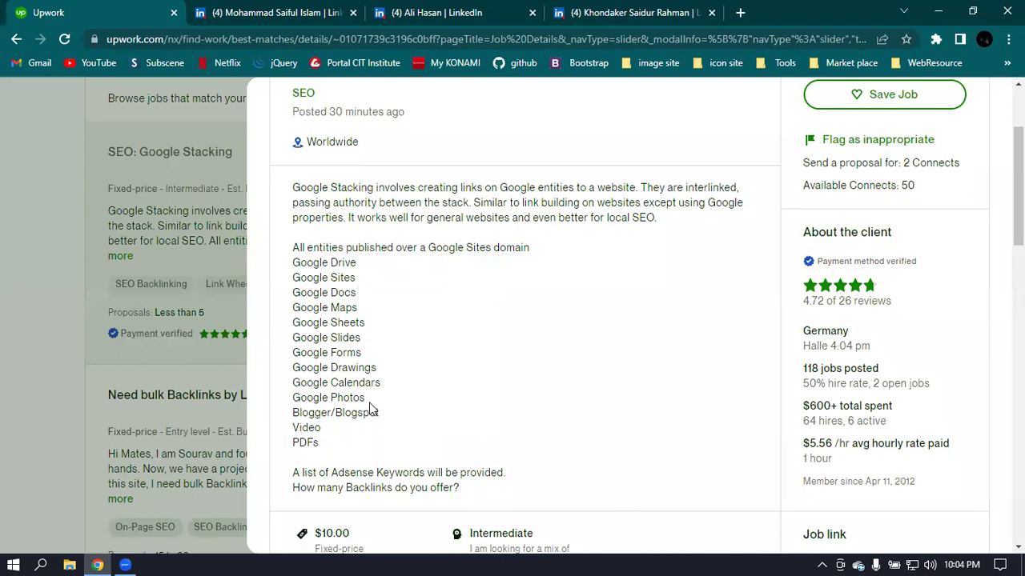
{"action": "scroll", "coordinate": [608, 363], "scroll_direction": "up", "scroll_amount": 1}
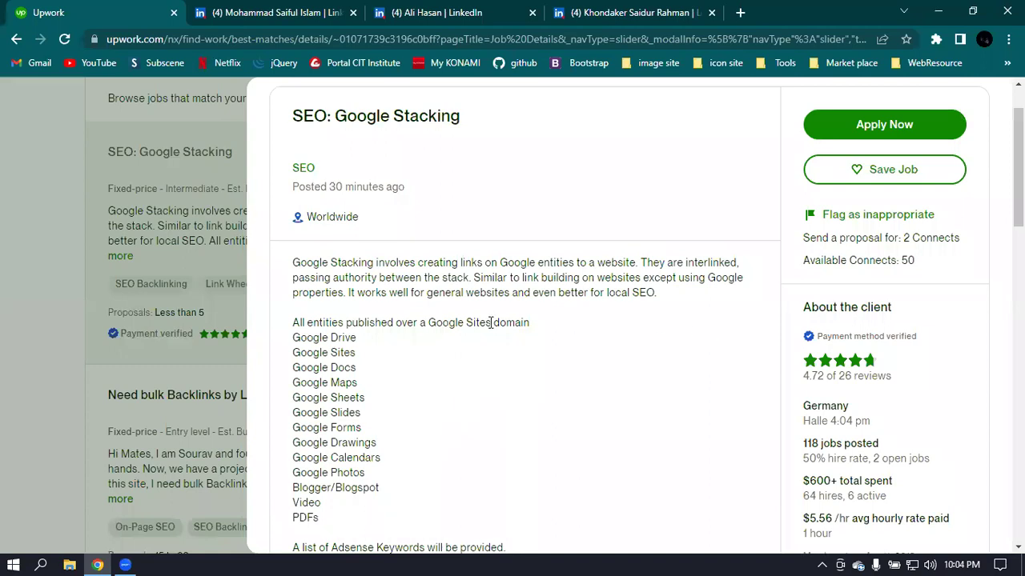
{"action": "scroll", "coordinate": [489, 323], "scroll_direction": "up", "scroll_amount": 1}
{"action": "scroll", "coordinate": [423, 411], "scroll_direction": "down", "scroll_amount": 2}
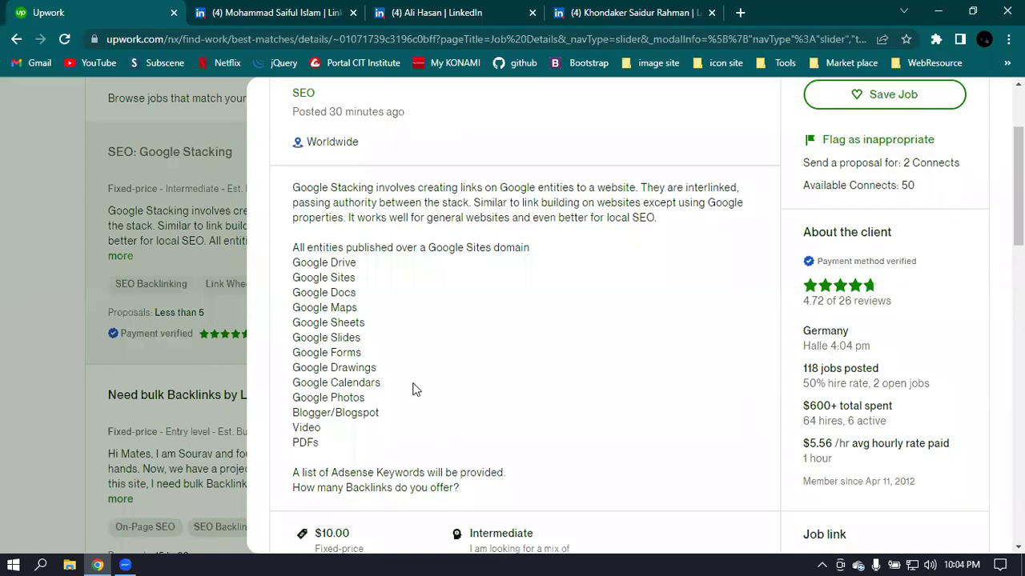
{"action": "scroll", "coordinate": [412, 390], "scroll_direction": "up", "scroll_amount": 2}
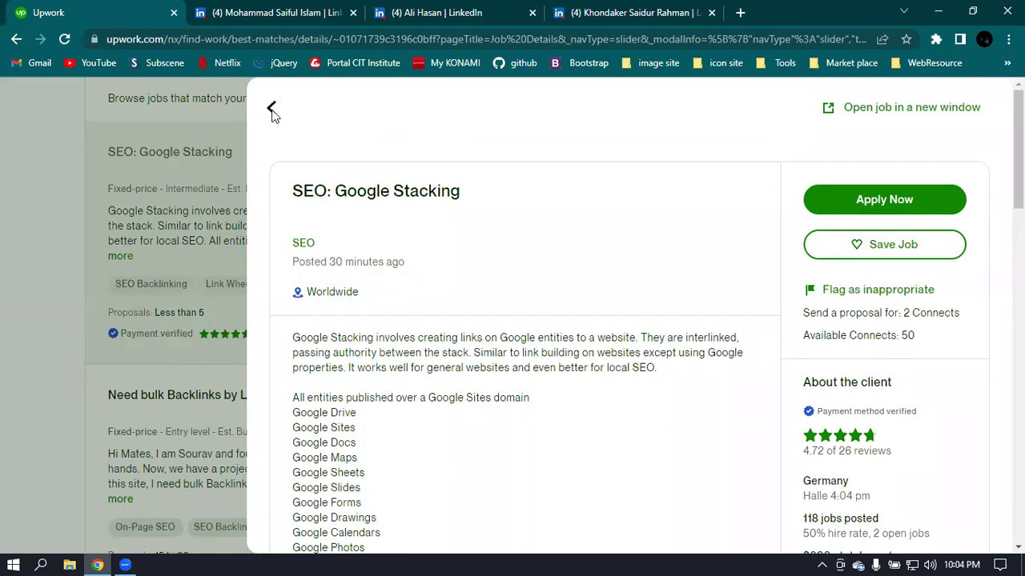
{"action": "left_click", "coordinate": [272, 110]}
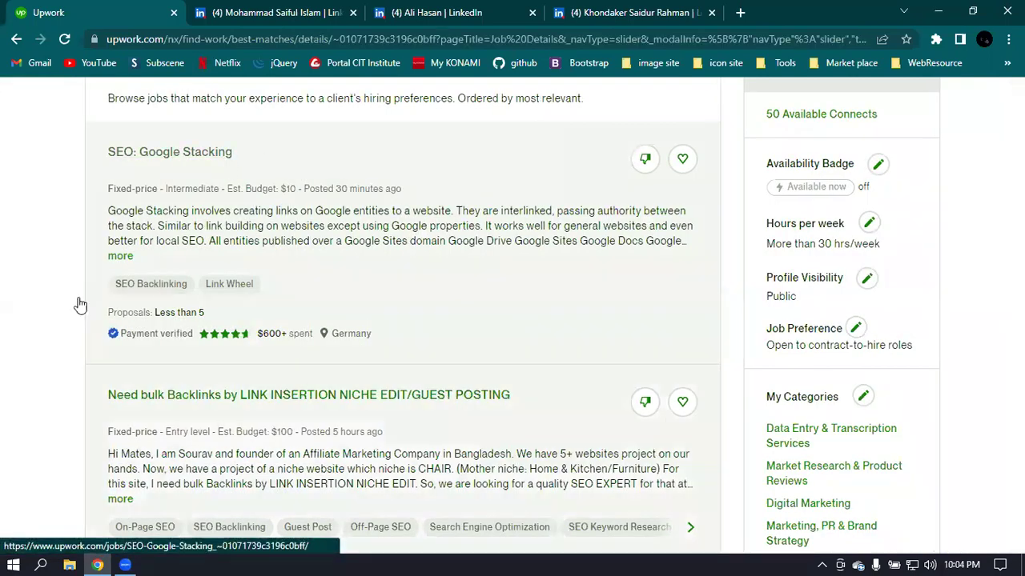
{"action": "left_click", "coordinate": [80, 304]}
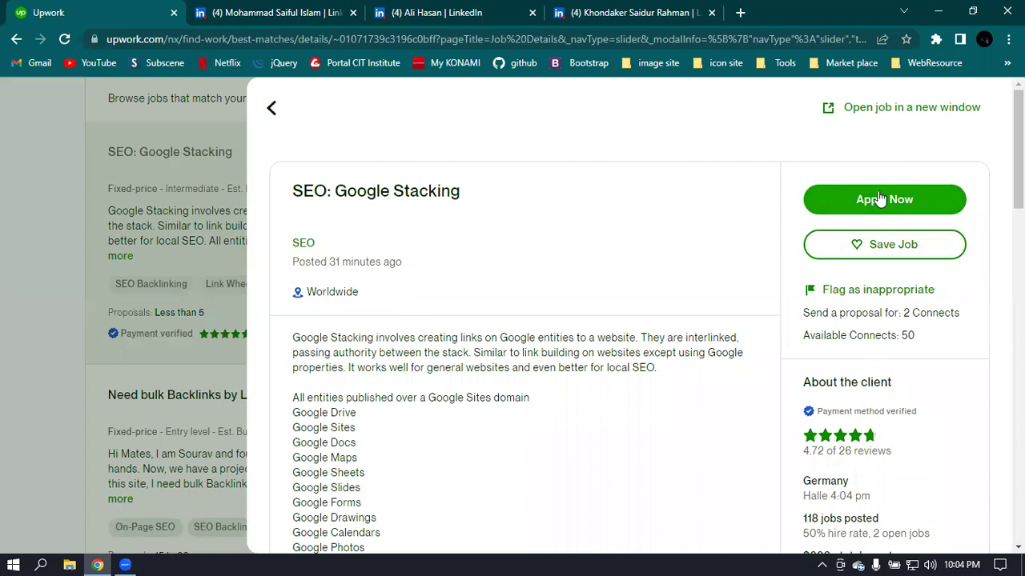
{"action": "left_click", "coordinate": [272, 112]}
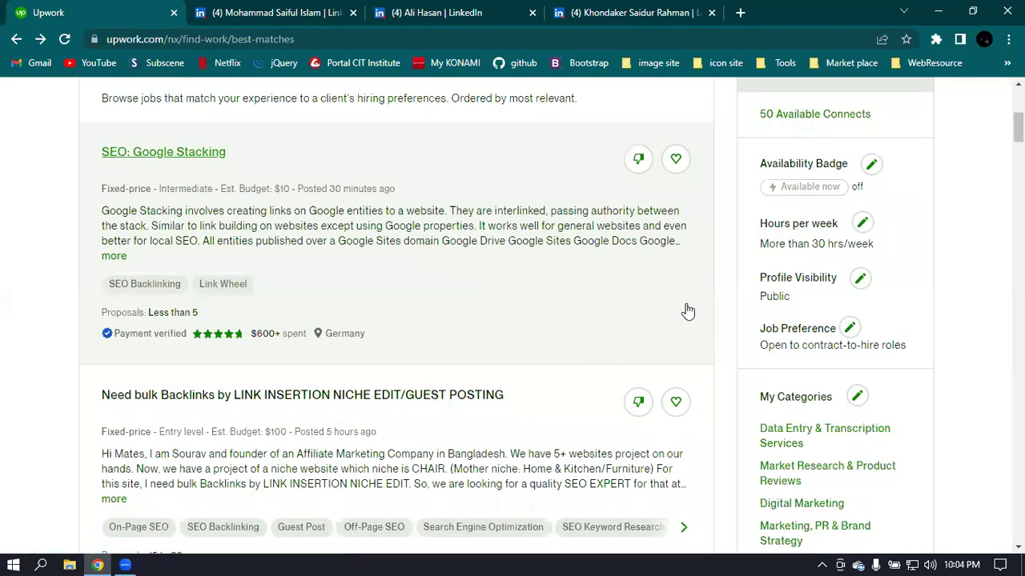
{"action": "scroll", "coordinate": [859, 231], "scroll_direction": "up", "scroll_amount": 3}
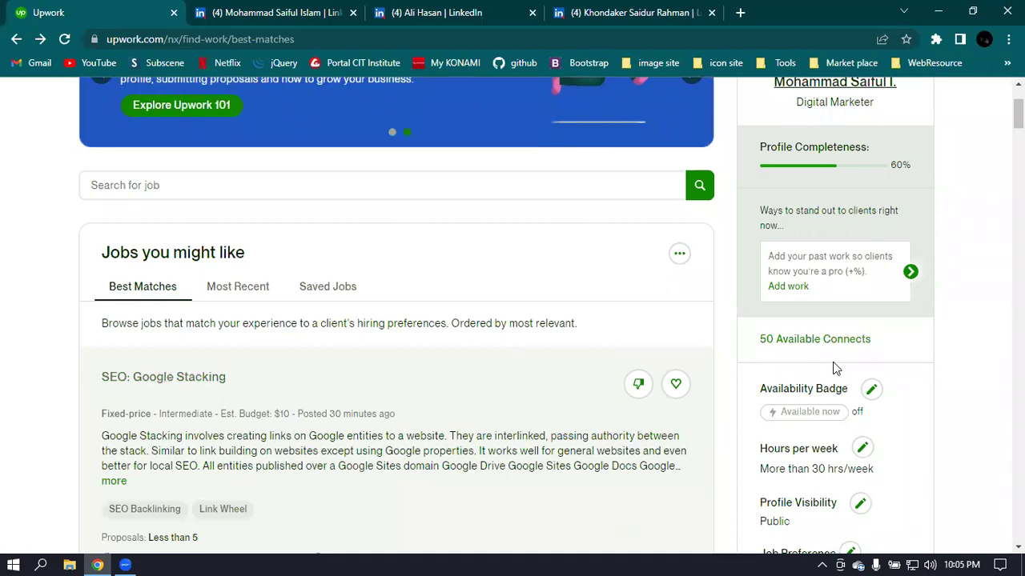
{"action": "scroll", "coordinate": [884, 397], "scroll_direction": "down", "scroll_amount": 1}
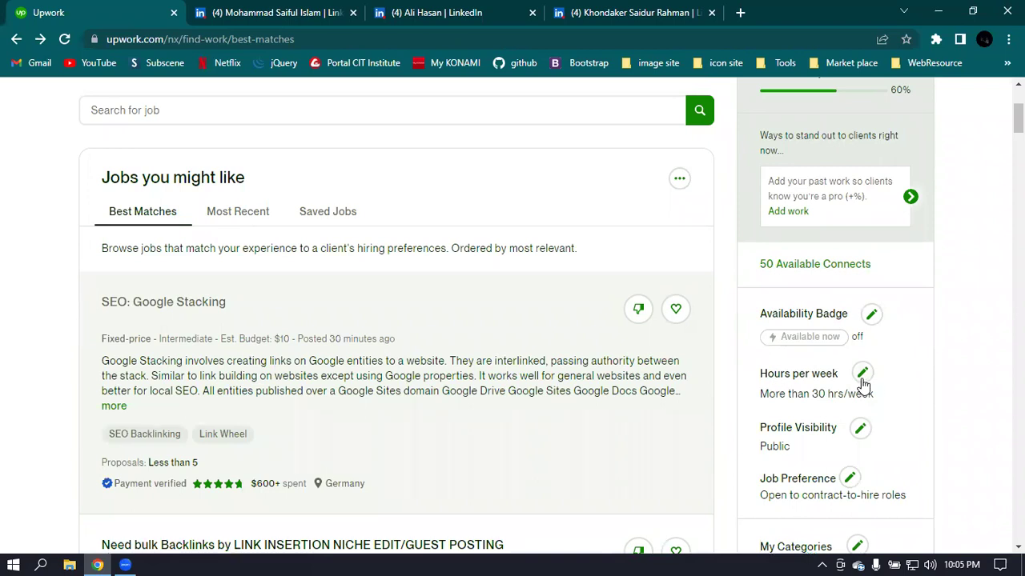
{"action": "scroll", "coordinate": [869, 385], "scroll_direction": "down", "scroll_amount": 1}
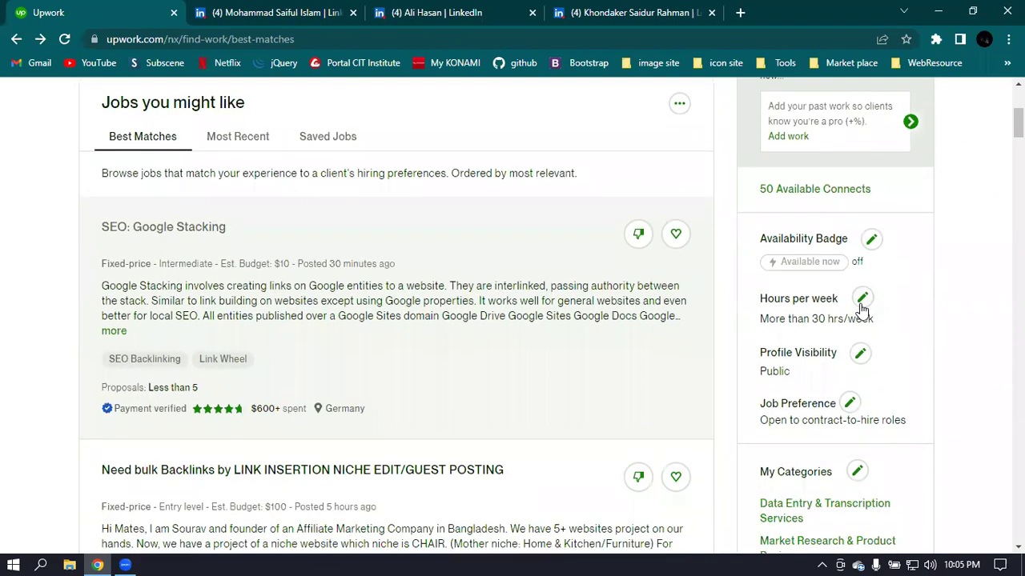
{"action": "left_click", "coordinate": [861, 304]}
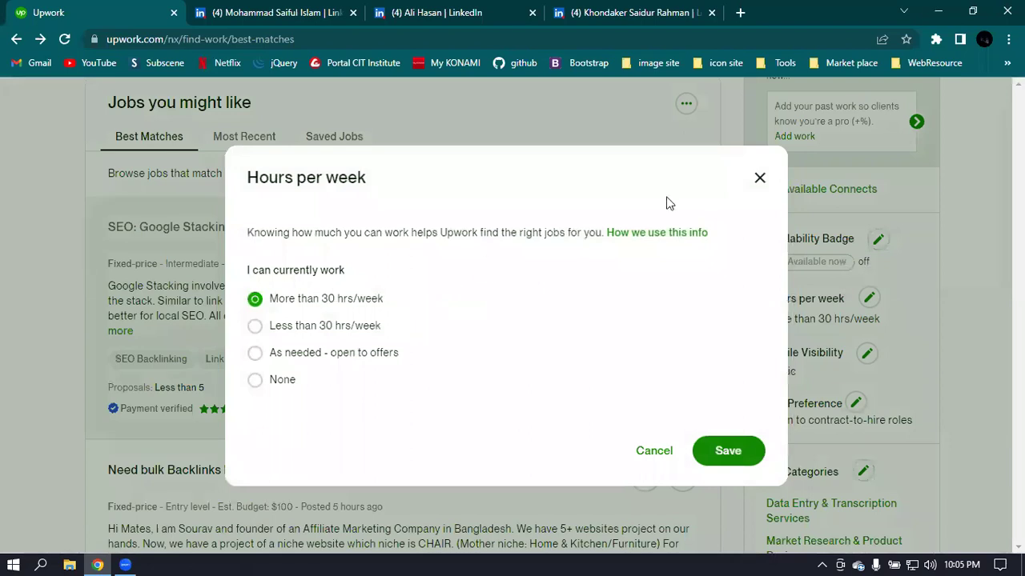
{"action": "key", "text": "Escape"}
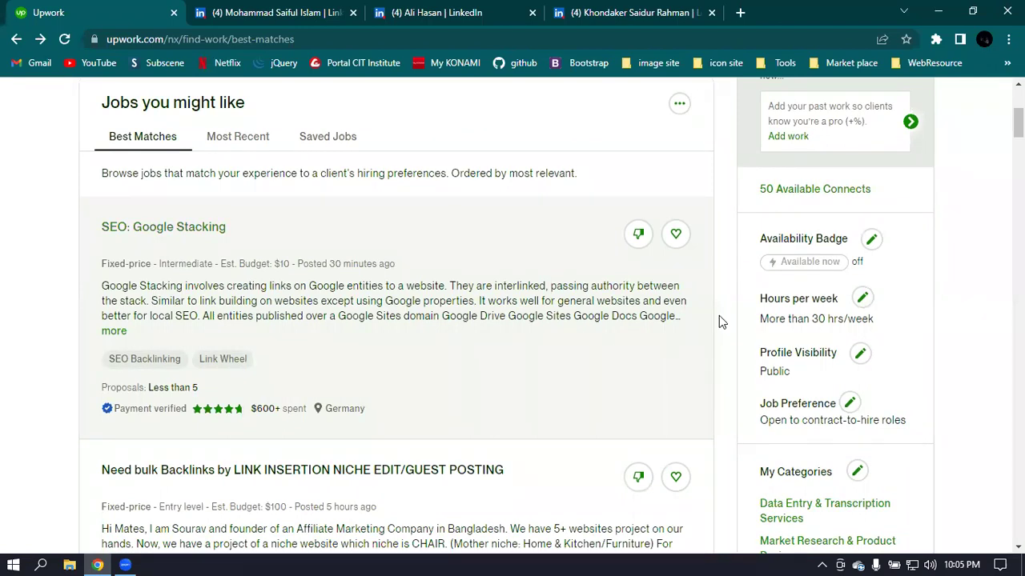
{"action": "scroll", "coordinate": [718, 315], "scroll_direction": "up", "scroll_amount": 3}
{"action": "scroll", "coordinate": [718, 315], "scroll_direction": "up", "scroll_amount": 1}
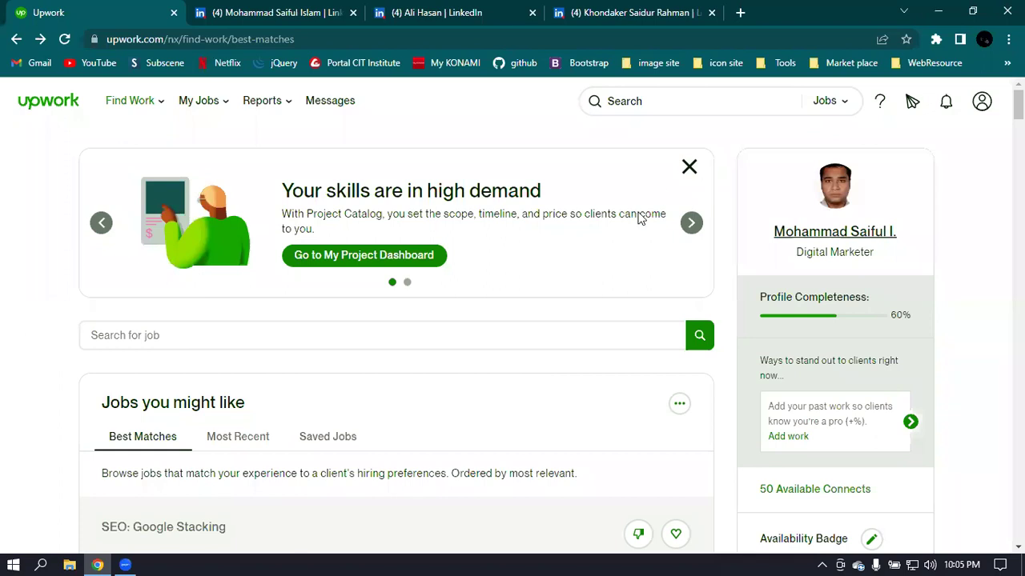
{"action": "scroll", "coordinate": [156, 472], "scroll_direction": "down", "scroll_amount": 1}
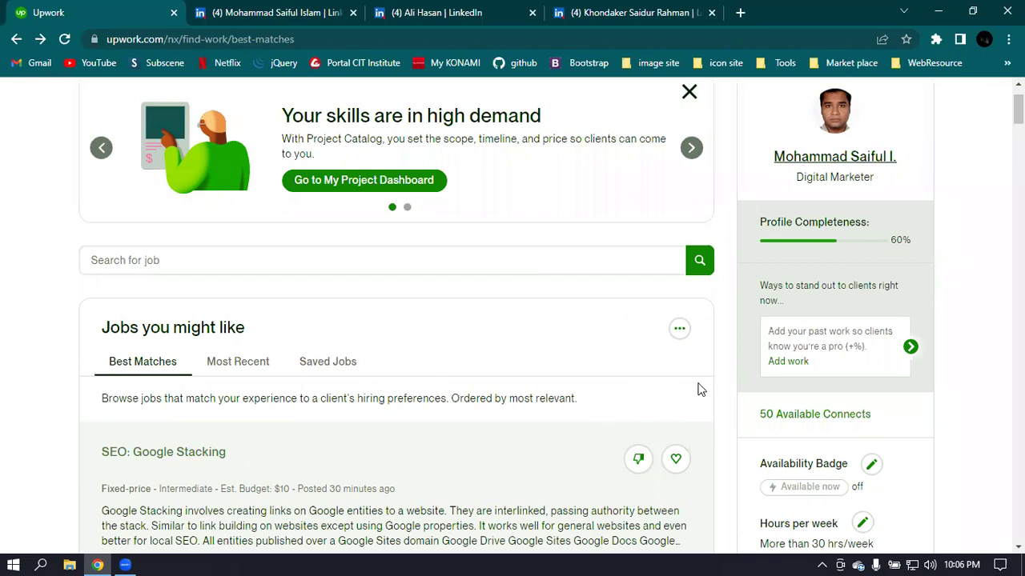
{"action": "scroll", "coordinate": [698, 389], "scroll_direction": "down", "scroll_amount": 3}
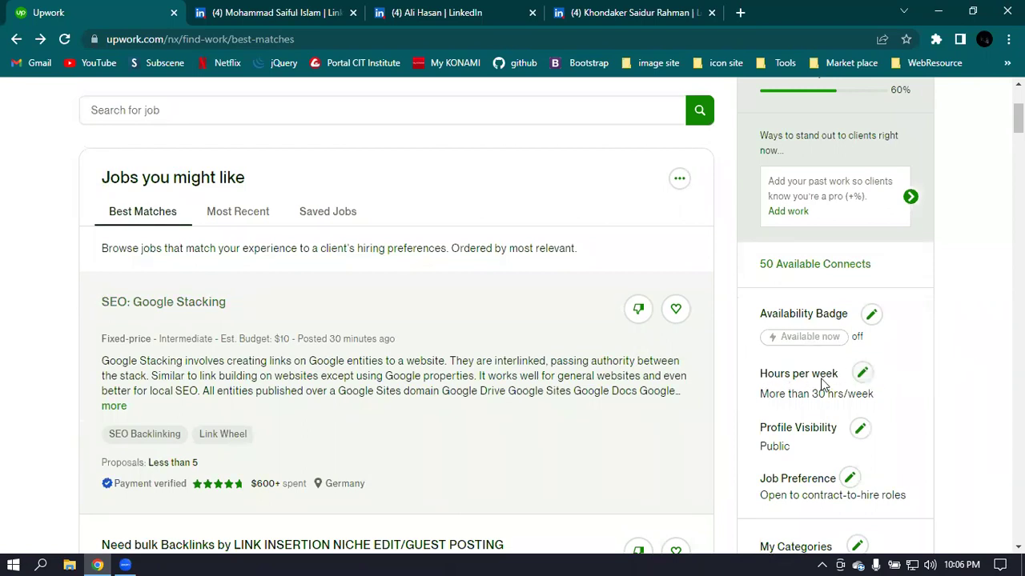
{"action": "left_click", "coordinate": [863, 377]}
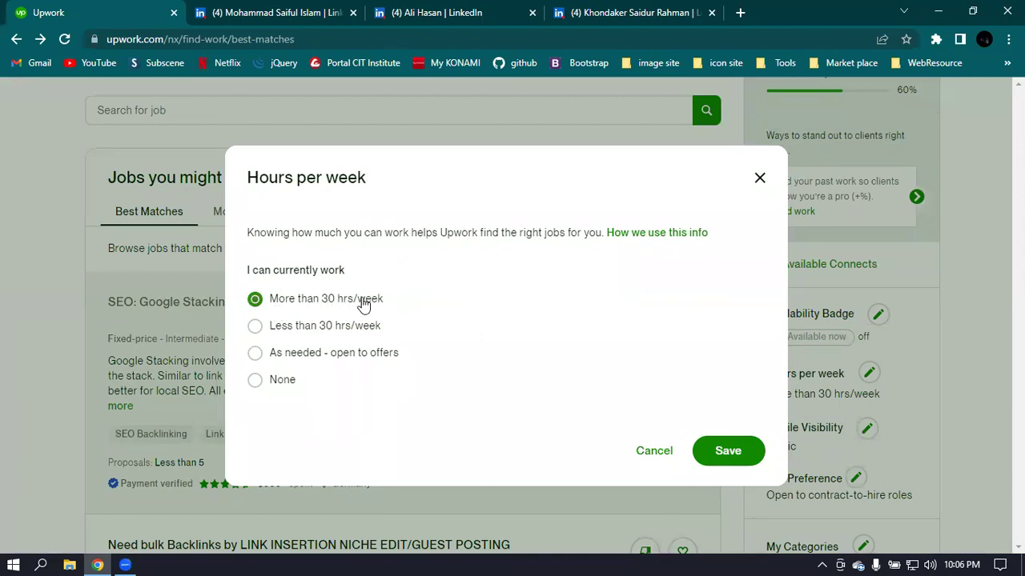
{"action": "left_click", "coordinate": [256, 334]}
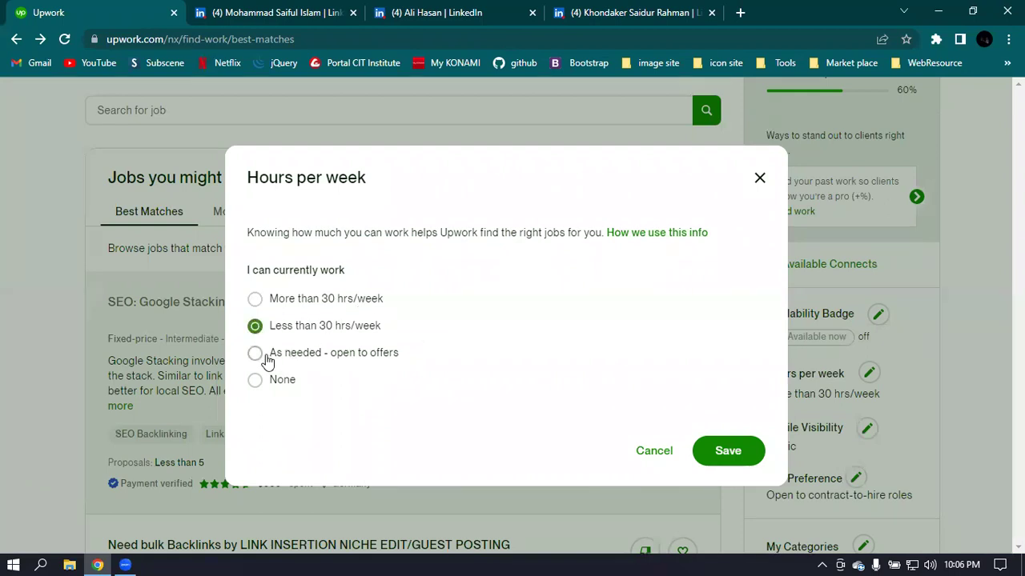
{"action": "left_click", "coordinate": [253, 358]}
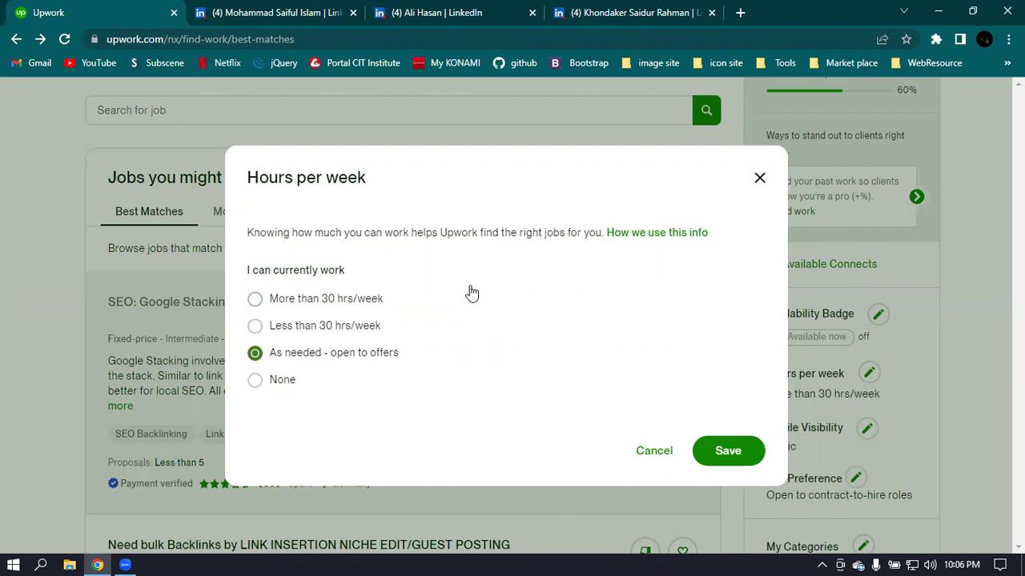
{"action": "left_click", "coordinate": [255, 380]}
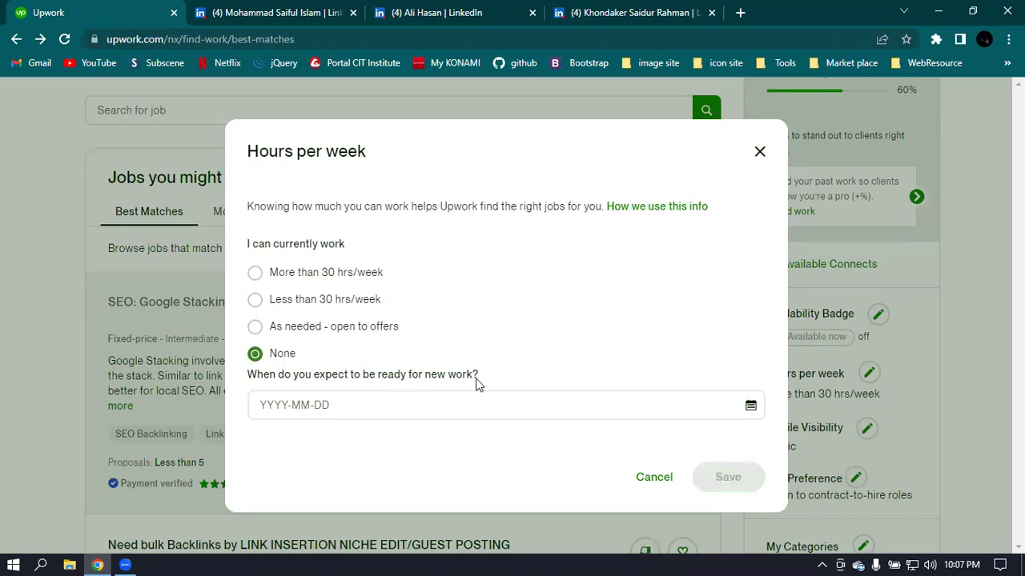
{"action": "left_click", "coordinate": [254, 273]}
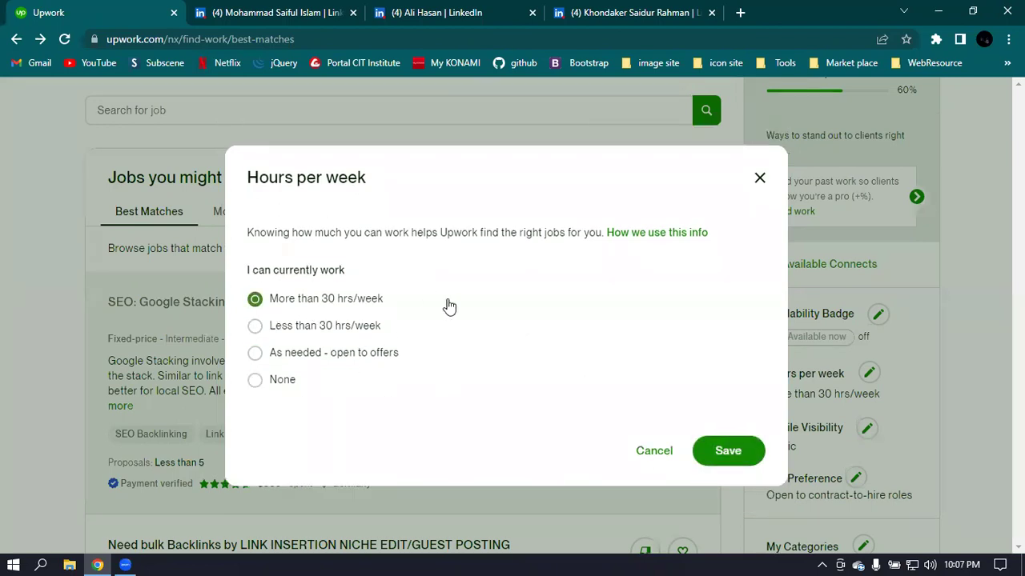
{"action": "left_click", "coordinate": [255, 355]}
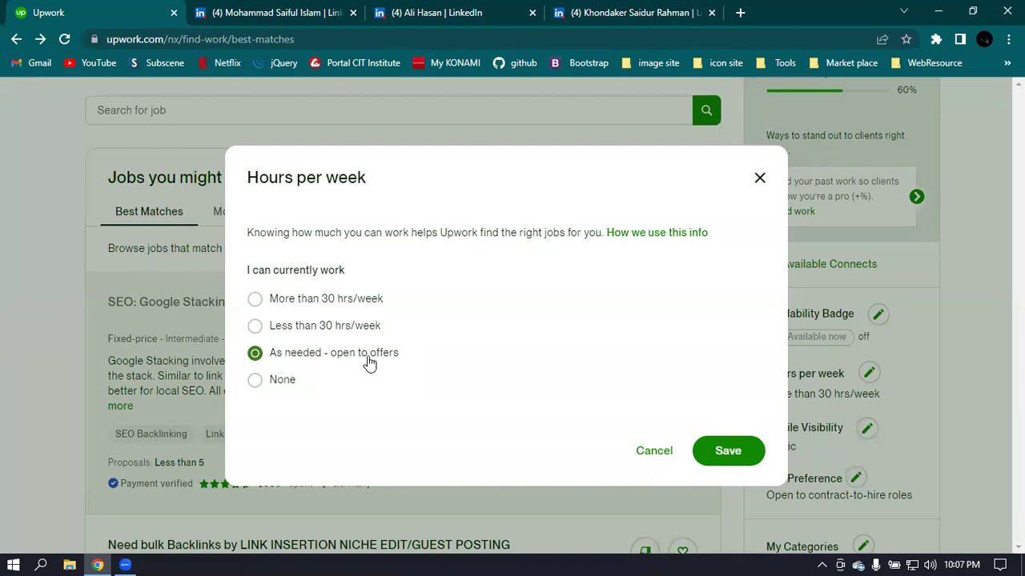
{"action": "left_click", "coordinate": [253, 300]}
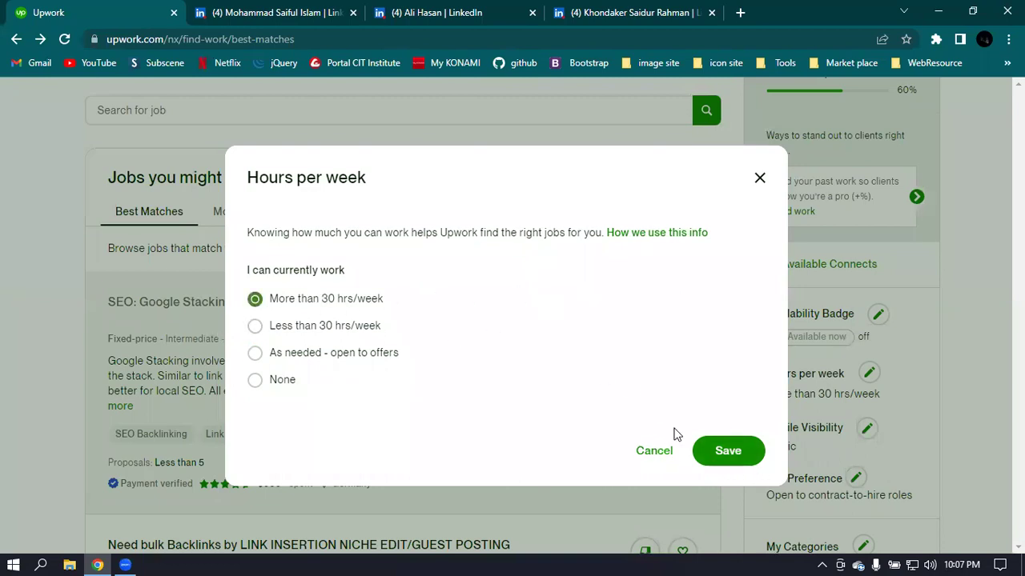
{"action": "left_click", "coordinate": [735, 454]}
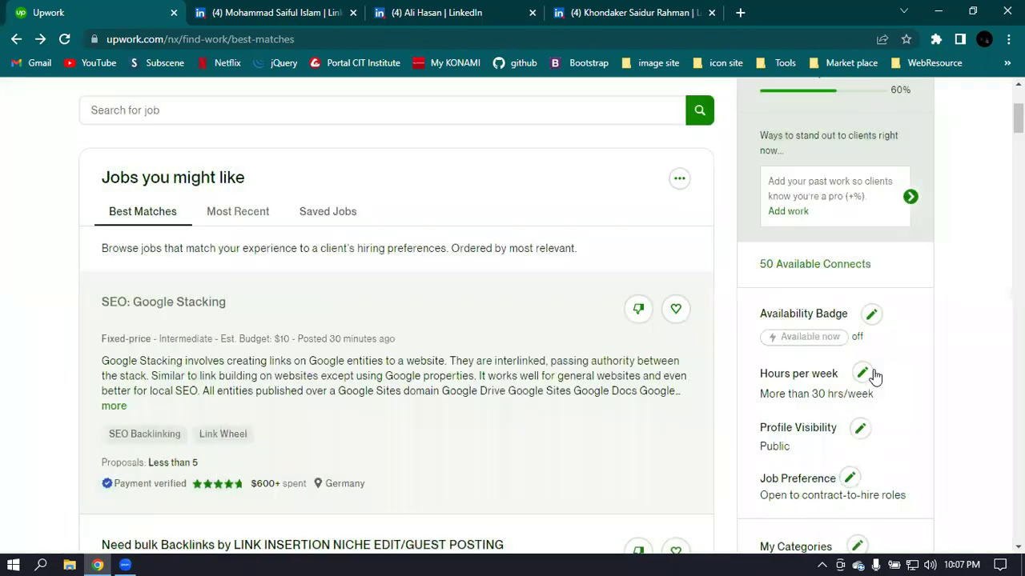
{"action": "scroll", "coordinate": [875, 365], "scroll_direction": "down", "scroll_amount": 1}
- Save profile visibility as Public and re-save the job preference as open to contract-to-hire roles
{"action": "left_click", "coordinate": [860, 357]}
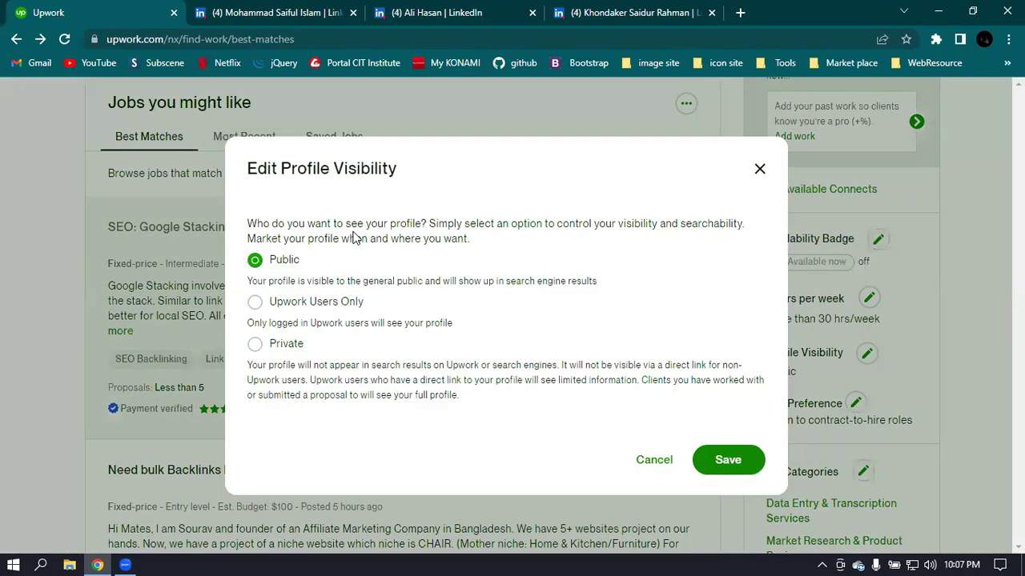
{"action": "left_click", "coordinate": [256, 305]}
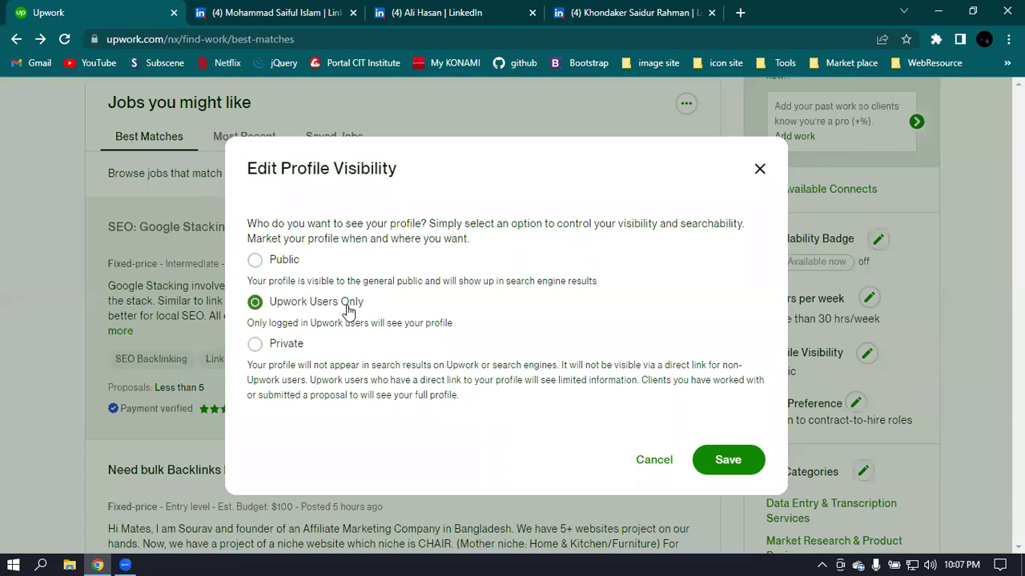
{"action": "left_click", "coordinate": [255, 345]}
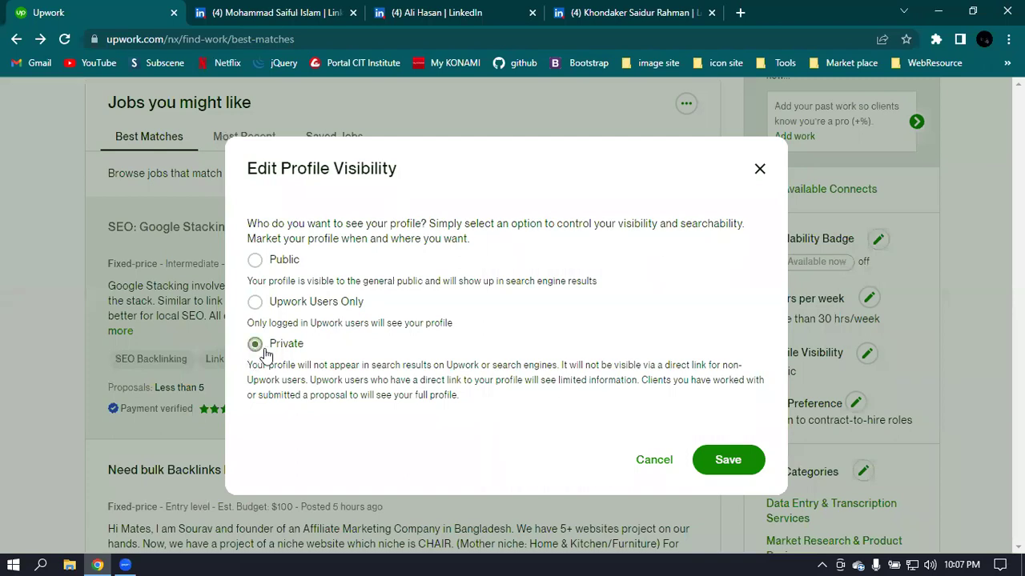
{"action": "left_click", "coordinate": [253, 265]}
{"action": "left_click", "coordinate": [735, 460]}
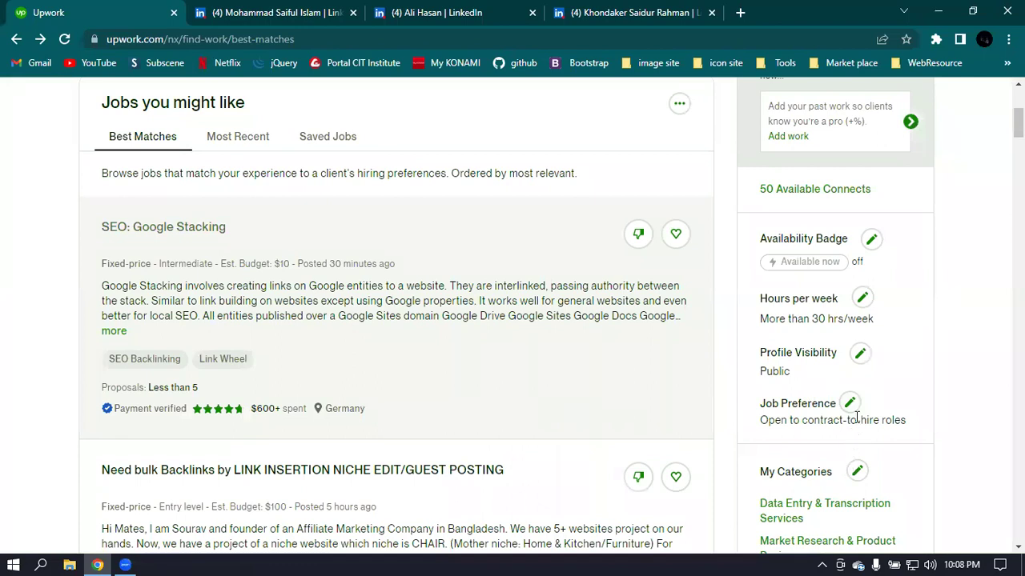
{"action": "left_click", "coordinate": [851, 403]}
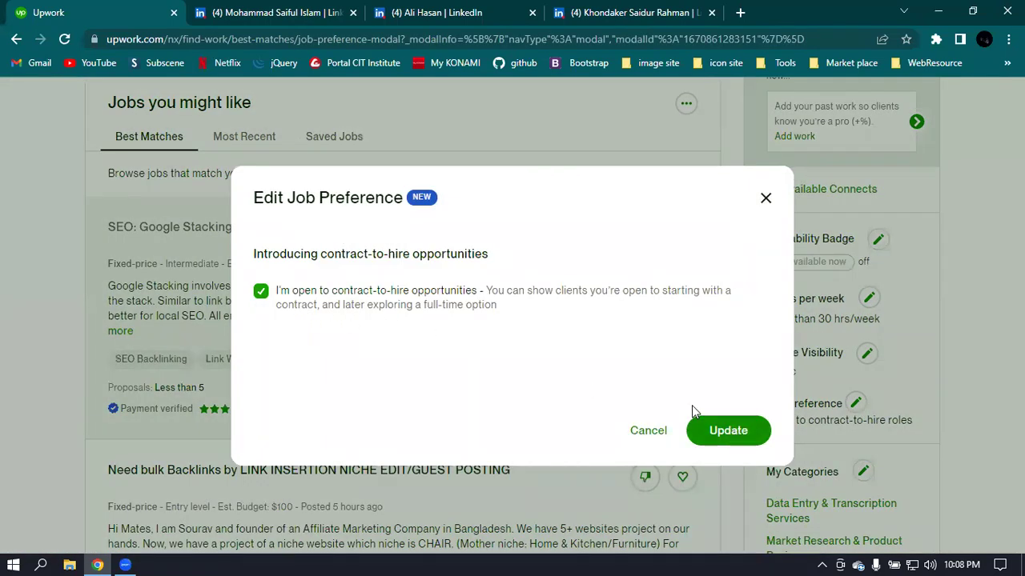
{"action": "left_click", "coordinate": [705, 430]}
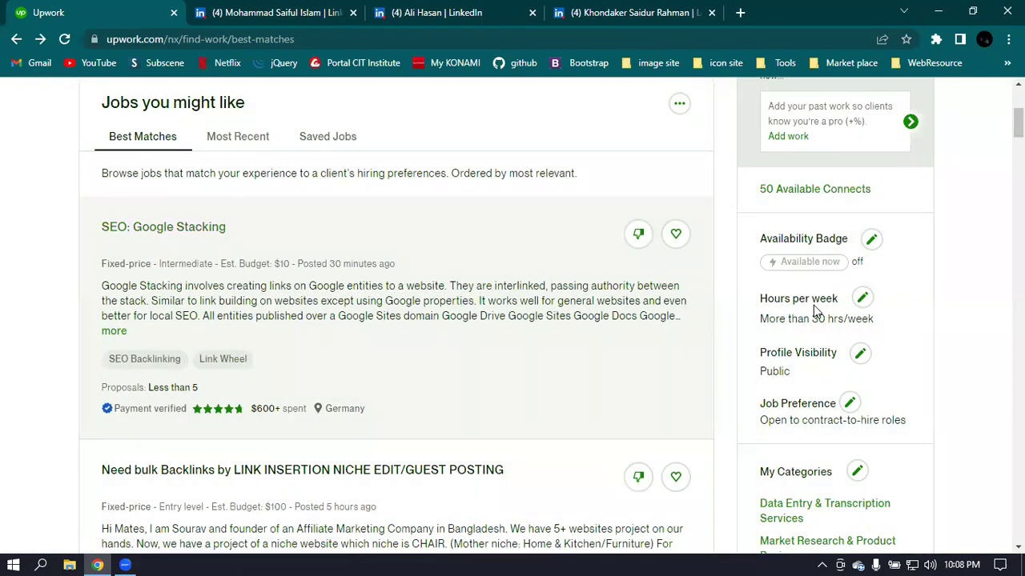
- Scroll the Find Work page, briefly opening and closing an Upwork Academy tab
{"action": "scroll", "coordinate": [813, 308], "scroll_direction": "down", "scroll_amount": 2}
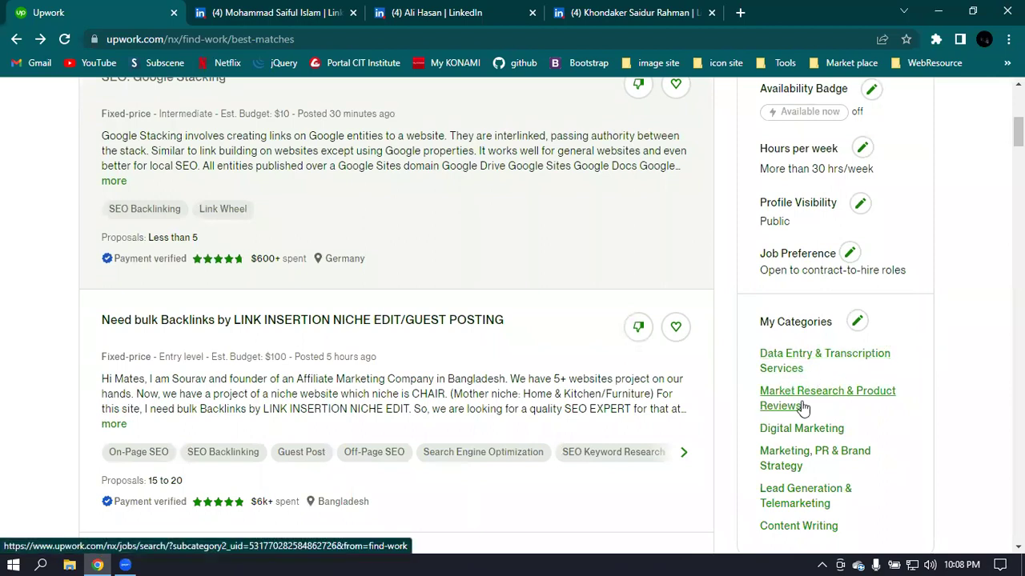
{"action": "scroll", "coordinate": [833, 412], "scroll_direction": "down", "scroll_amount": 1}
{"action": "scroll", "coordinate": [828, 412], "scroll_direction": "down", "scroll_amount": 2}
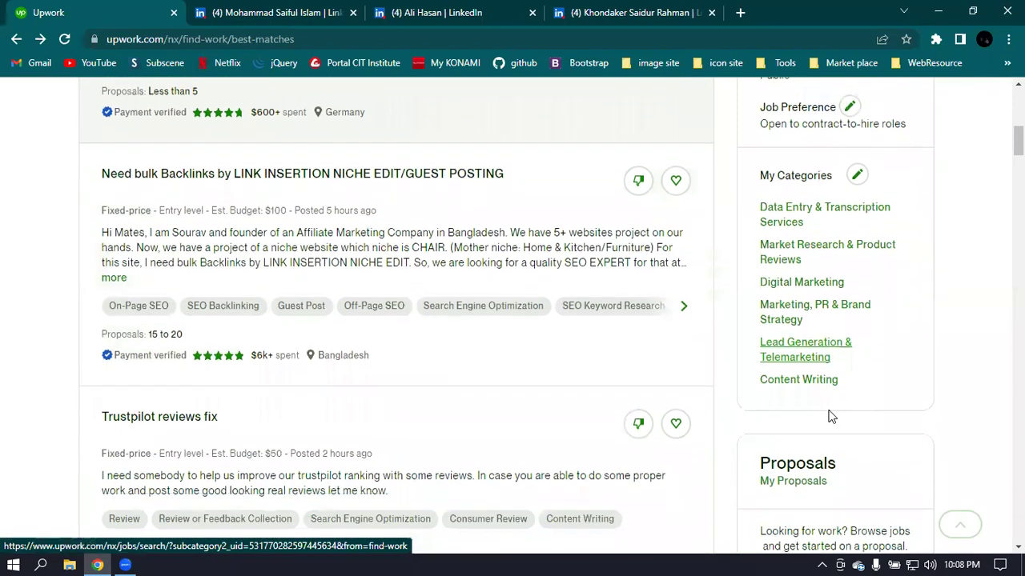
{"action": "scroll", "coordinate": [830, 414], "scroll_direction": "down", "scroll_amount": 4}
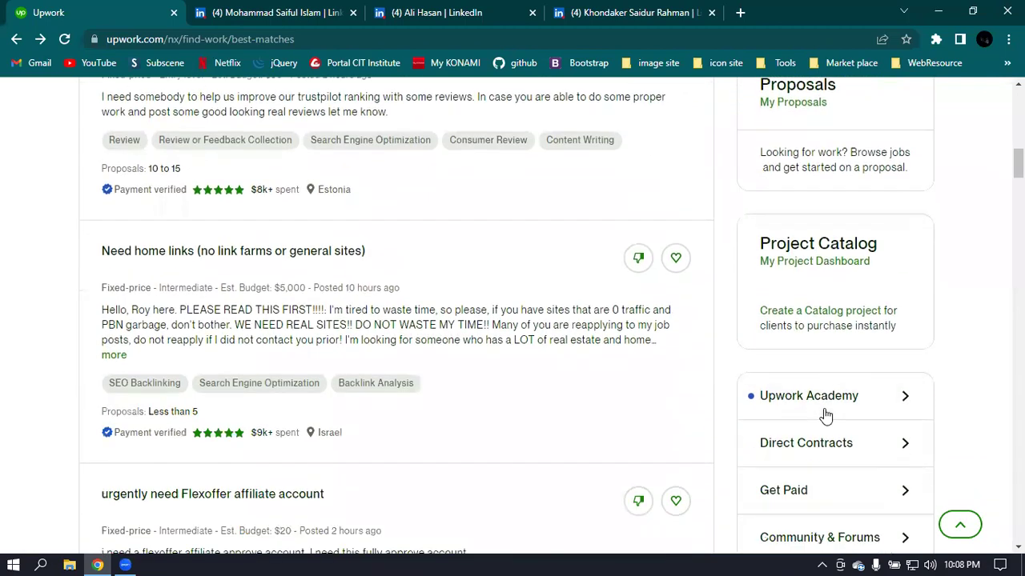
{"action": "scroll", "coordinate": [824, 408], "scroll_direction": "down", "scroll_amount": 2}
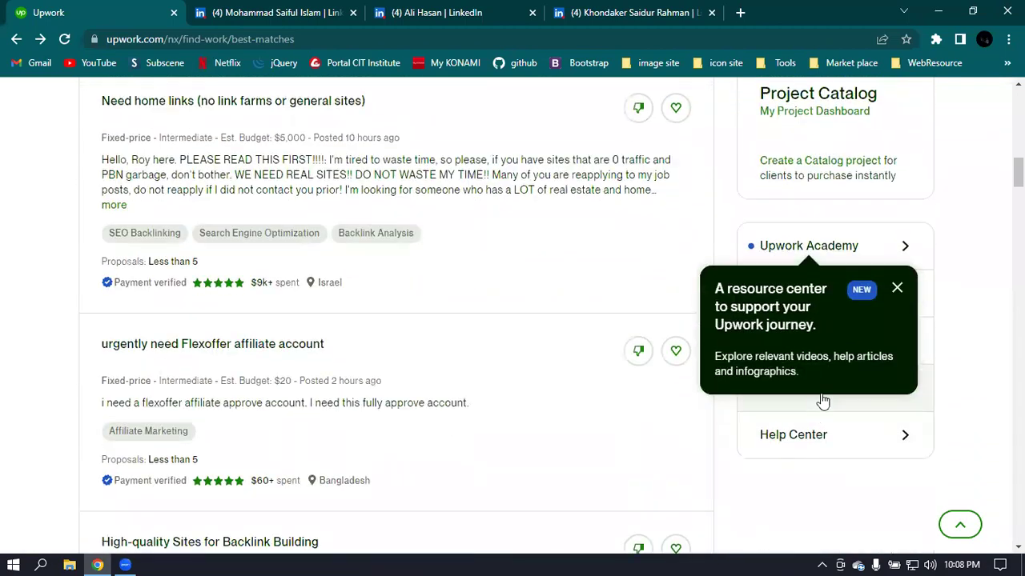
{"action": "left_click", "coordinate": [905, 248]}
{"action": "left_click", "coordinate": [88, 12]}
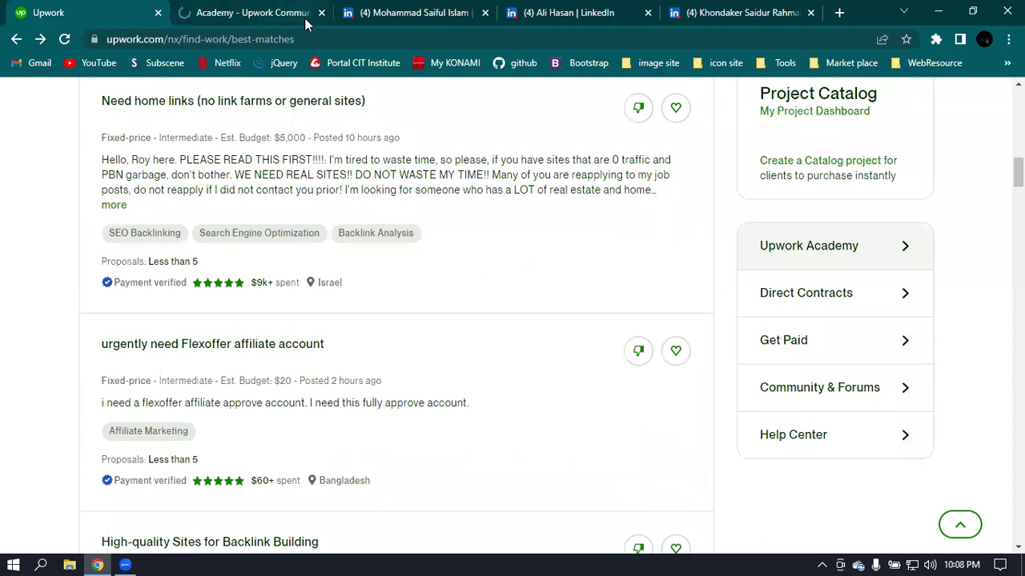
{"action": "left_click", "coordinate": [321, 14]}
- Dismiss the 'Your skills are in high demand' banner and scroll to the Best Matches jobs
{"action": "scroll", "coordinate": [647, 343], "scroll_direction": "up", "scroll_amount": 10}
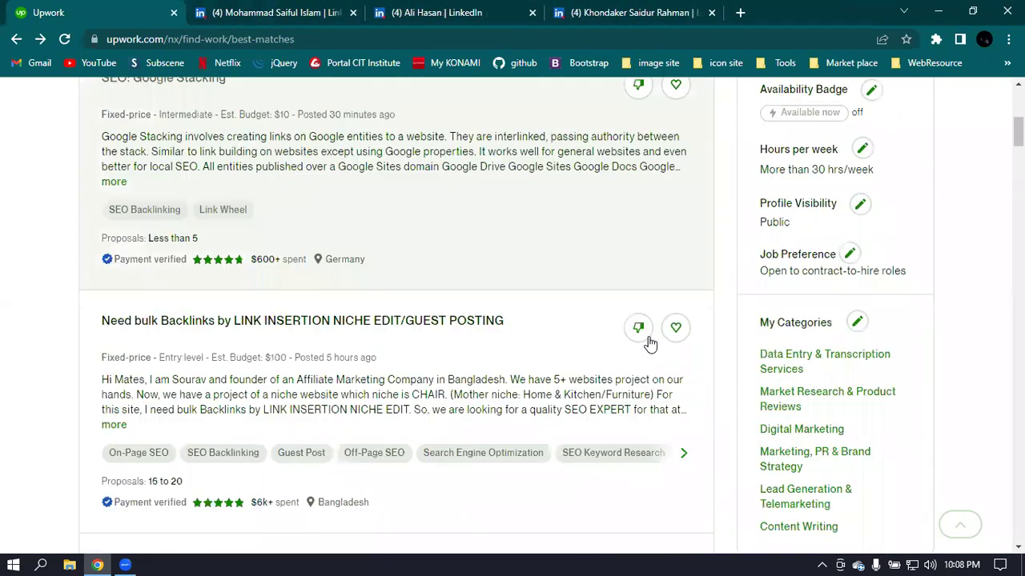
{"action": "scroll", "coordinate": [650, 342], "scroll_direction": "up", "scroll_amount": 4}
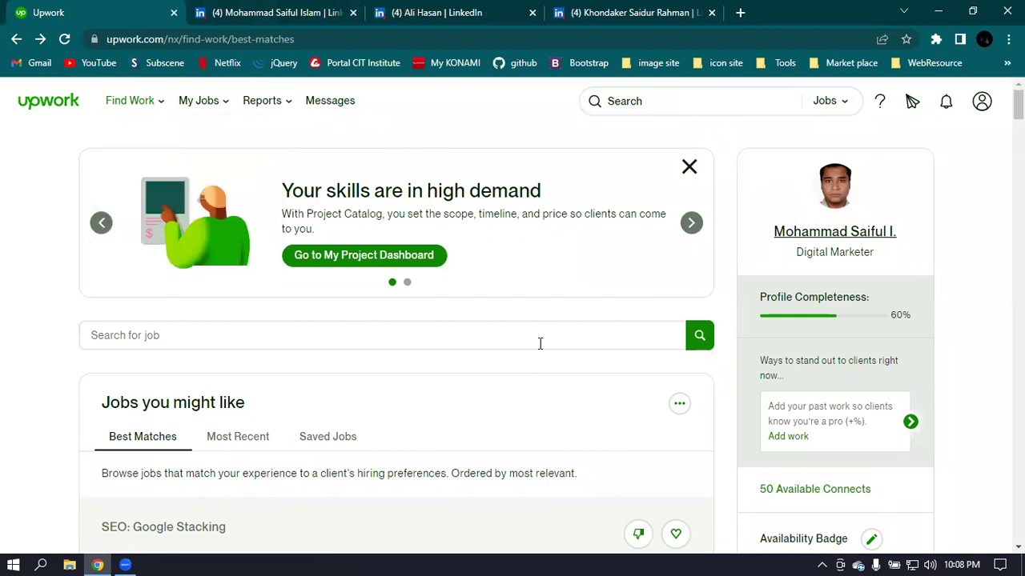
{"action": "left_click", "coordinate": [688, 168]}
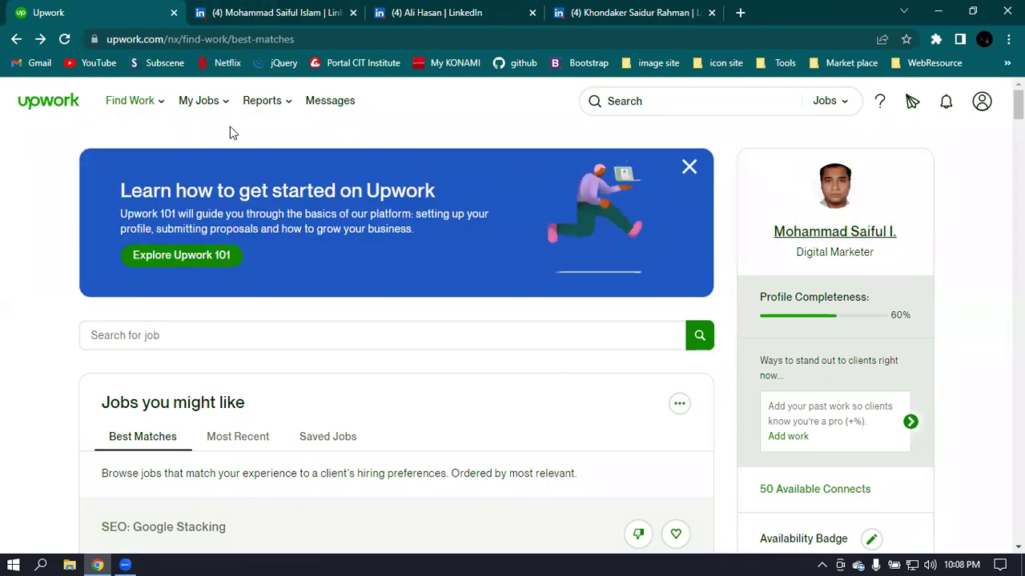
{"action": "scroll", "coordinate": [924, 224], "scroll_direction": "down", "scroll_amount": 4}
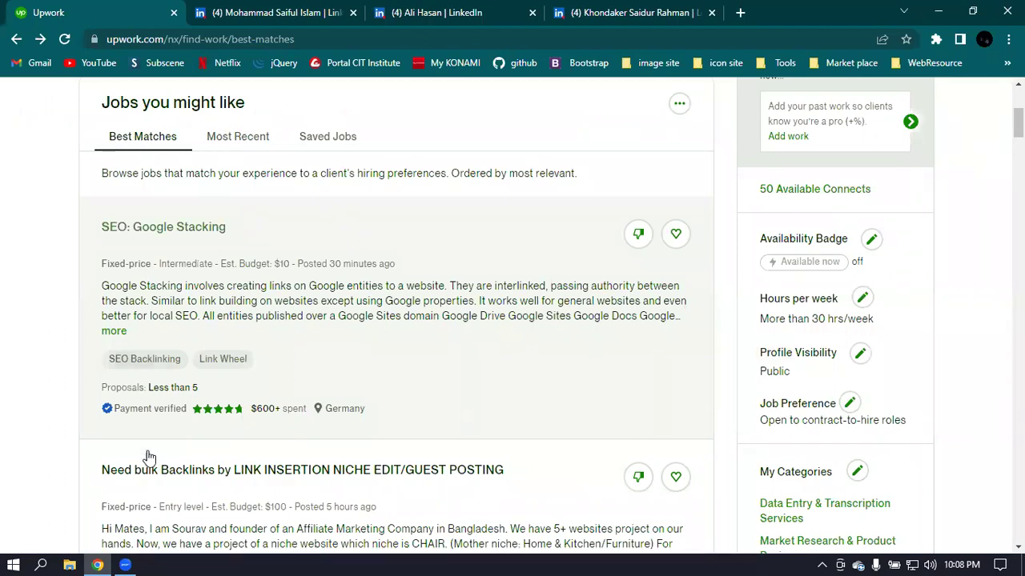
{"action": "left_click", "coordinate": [235, 140]}
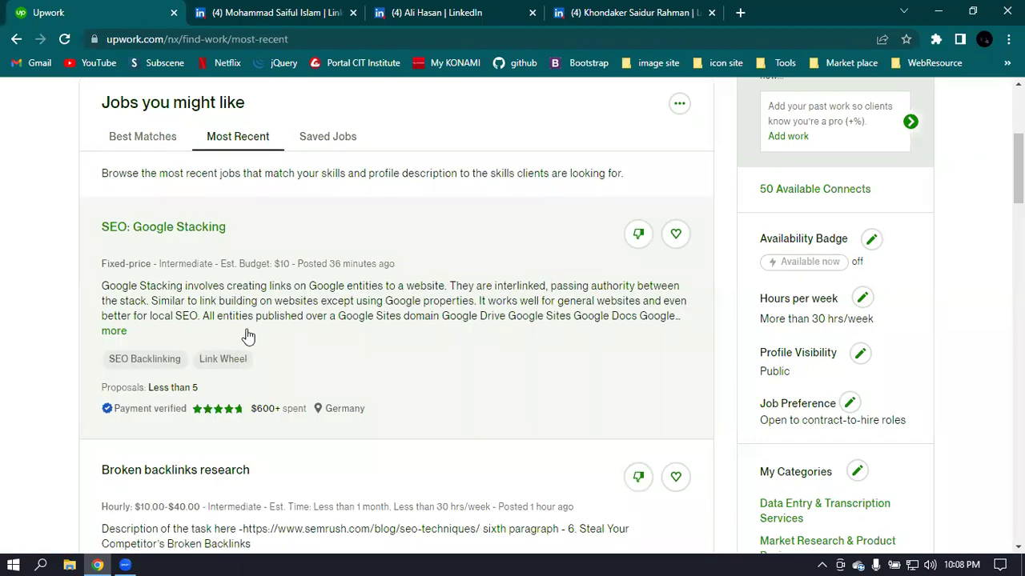
{"action": "left_click", "coordinate": [331, 138]}
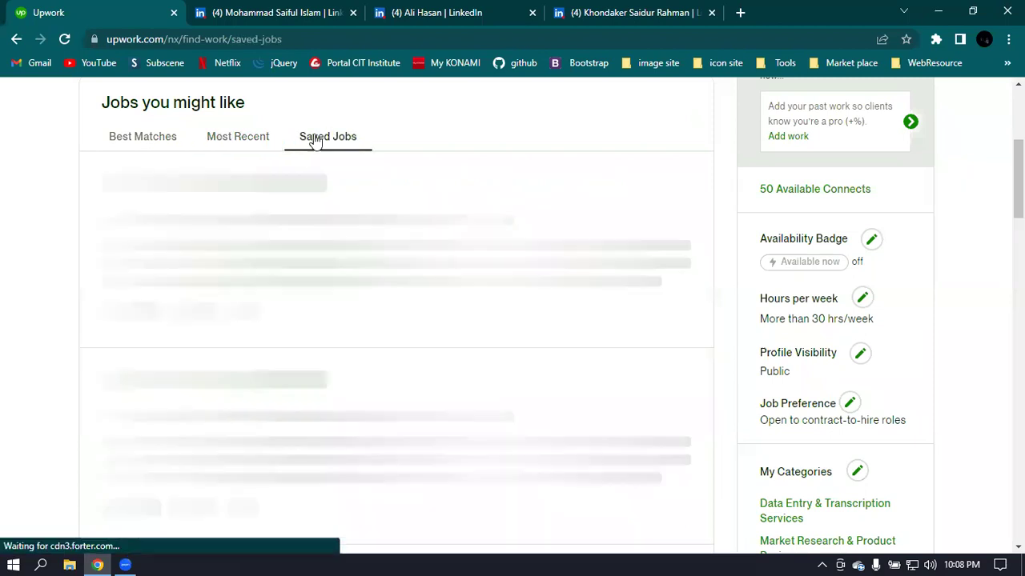
{"action": "left_click", "coordinate": [222, 144]}
{"action": "left_click", "coordinate": [154, 141]}
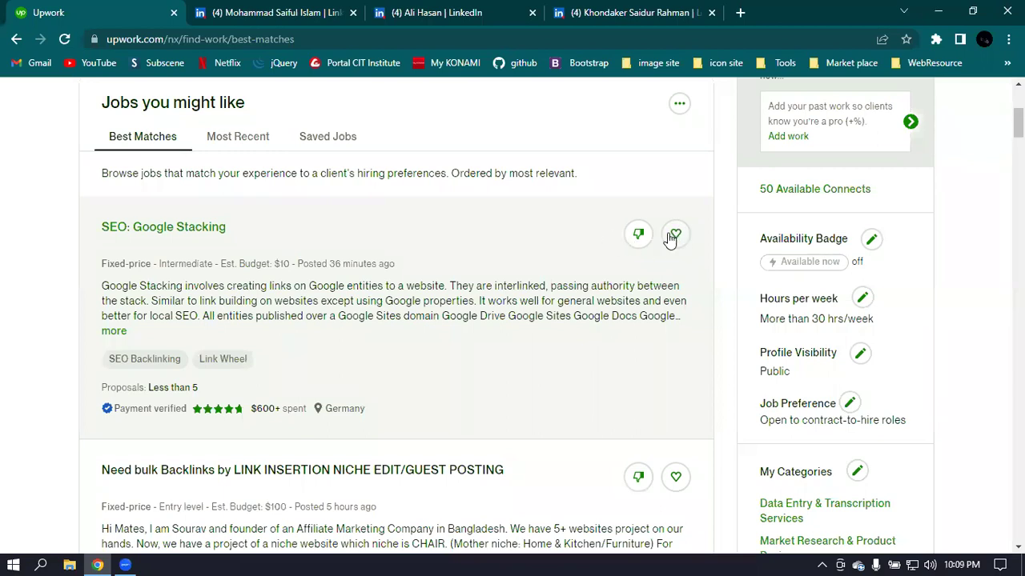
{"action": "left_click", "coordinate": [676, 234]}
{"action": "left_click", "coordinate": [677, 237]}
{"action": "scroll", "coordinate": [320, 313], "scroll_direction": "down", "scroll_amount": 1}
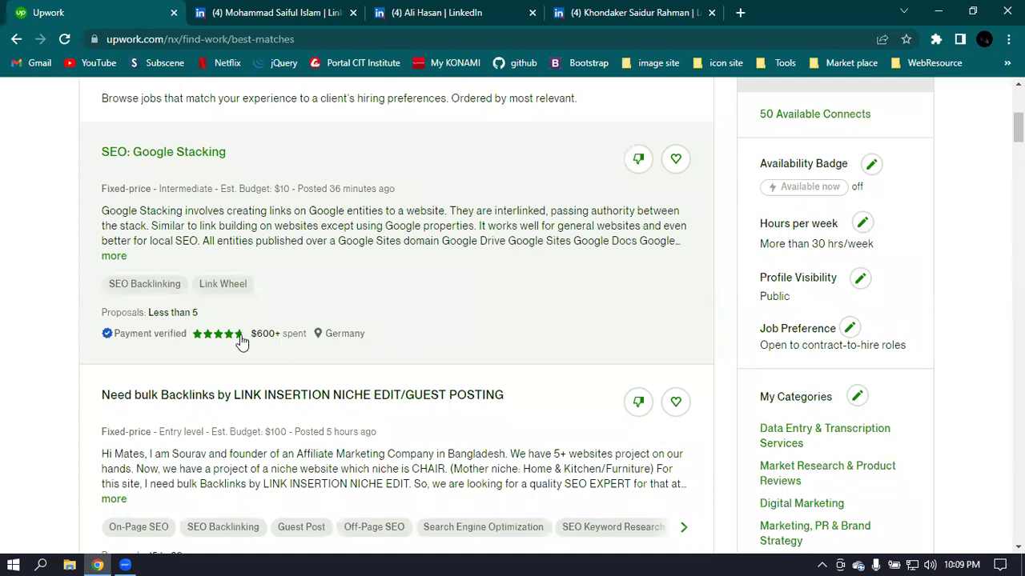
{"action": "mouse_move", "coordinate": [232, 340]}
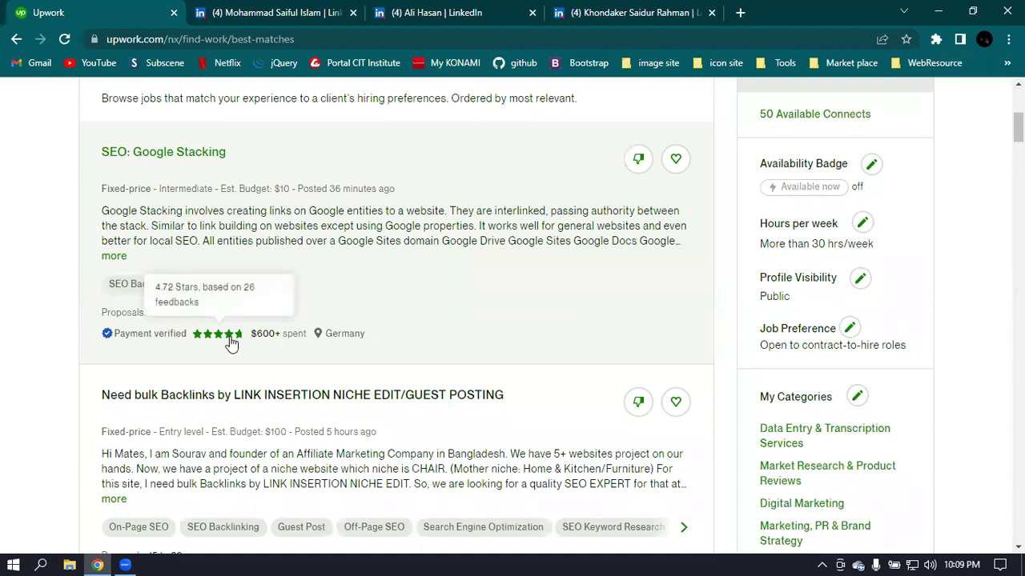
{"action": "left_click", "coordinate": [472, 344]}
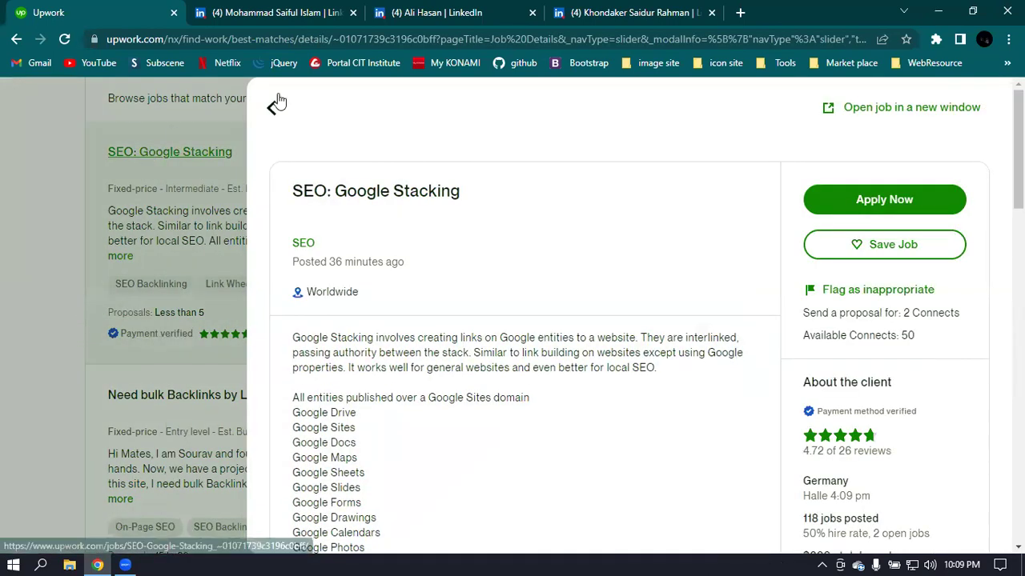
{"action": "left_click", "coordinate": [165, 141]}
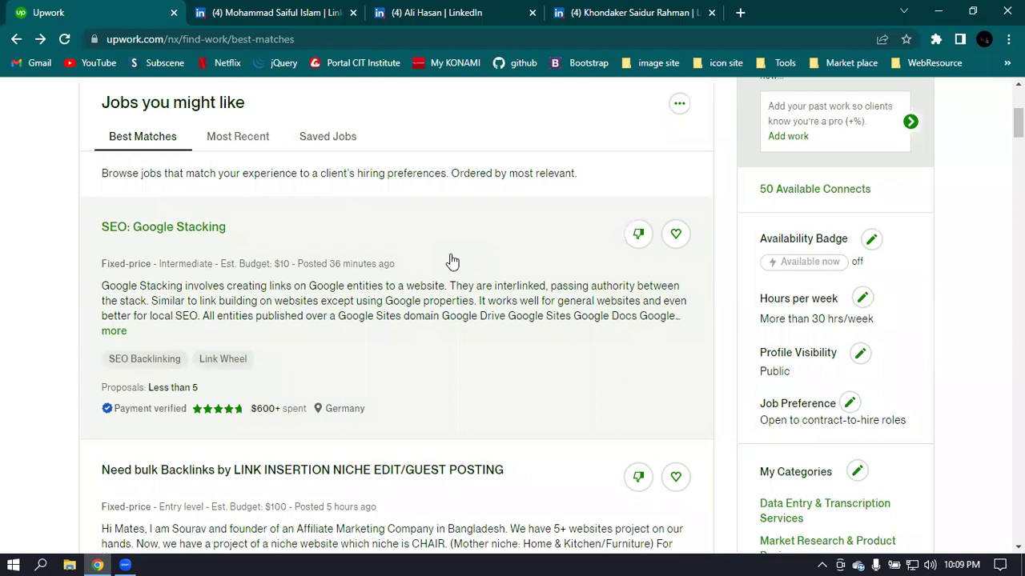
{"action": "scroll", "coordinate": [450, 263], "scroll_direction": "down", "scroll_amount": 3}
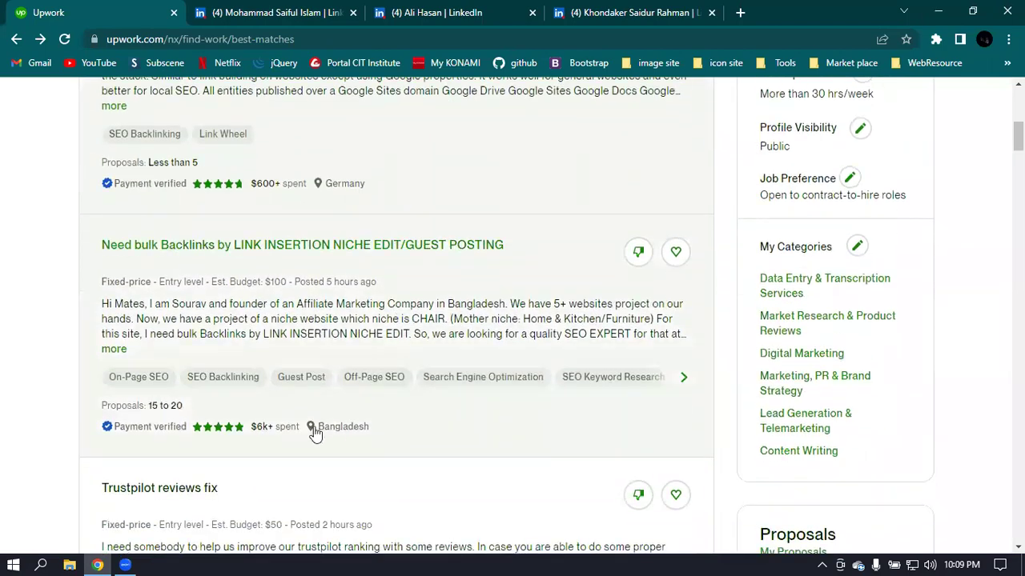
{"action": "scroll", "coordinate": [201, 442], "scroll_direction": "down", "scroll_amount": 3}
{"action": "scroll", "coordinate": [256, 435], "scroll_direction": "down", "scroll_amount": 3}
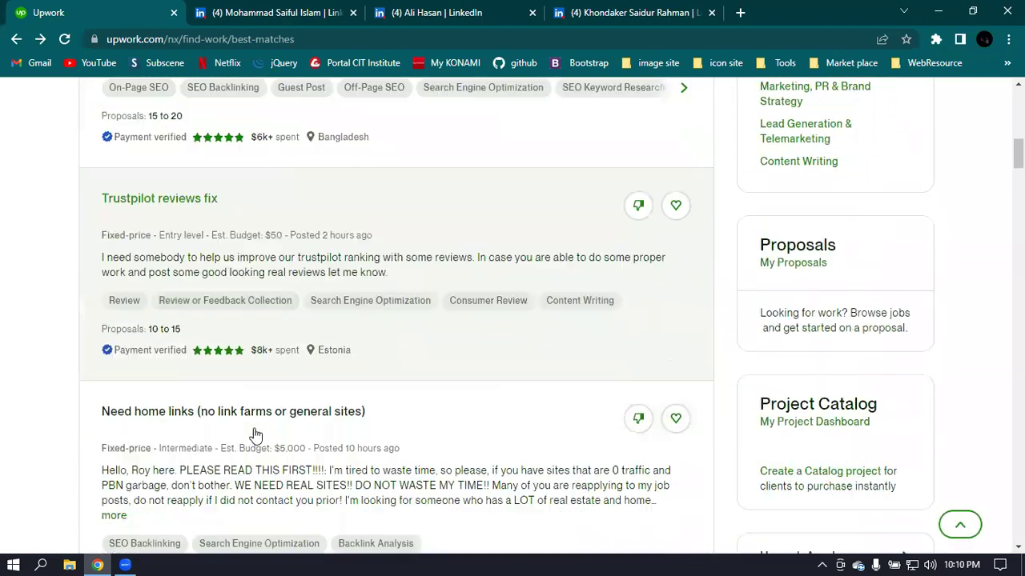
{"action": "scroll", "coordinate": [272, 440], "scroll_direction": "down", "scroll_amount": 7}
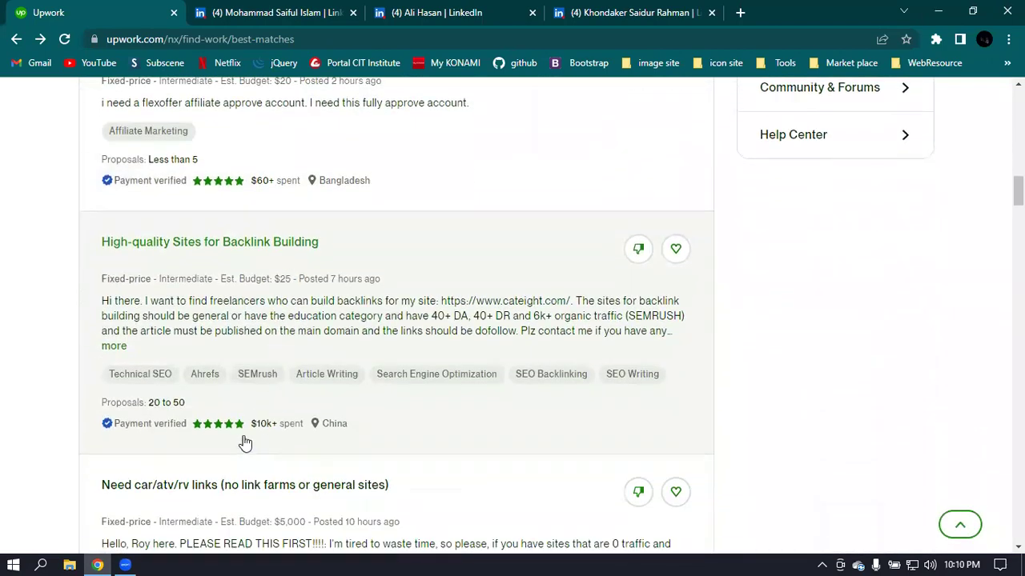
{"action": "scroll", "coordinate": [260, 444], "scroll_direction": "down", "scroll_amount": 7}
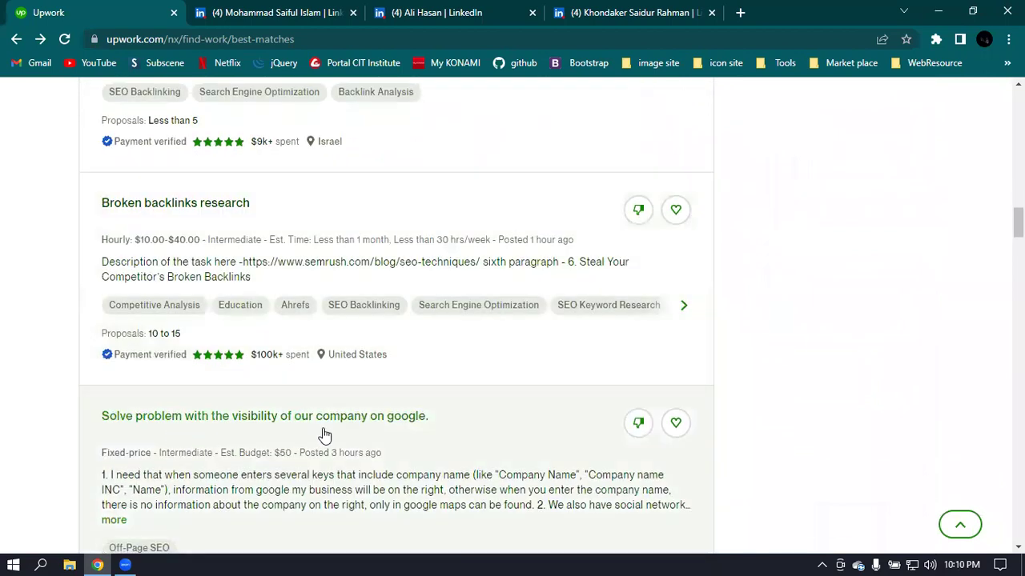
{"action": "scroll", "coordinate": [320, 432], "scroll_direction": "down", "scroll_amount": 4}
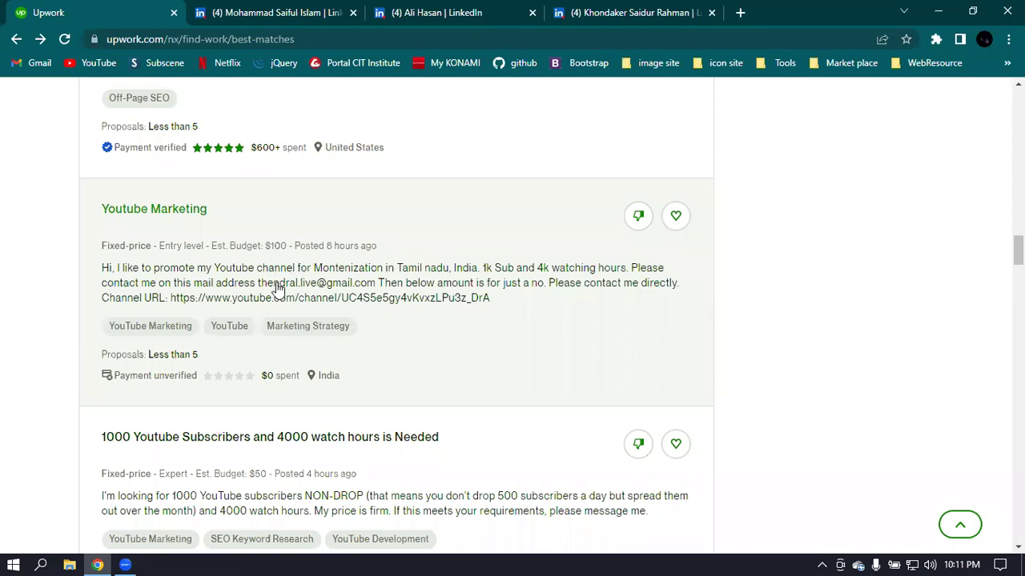
{"action": "scroll", "coordinate": [424, 344], "scroll_direction": "down", "scroll_amount": 2}
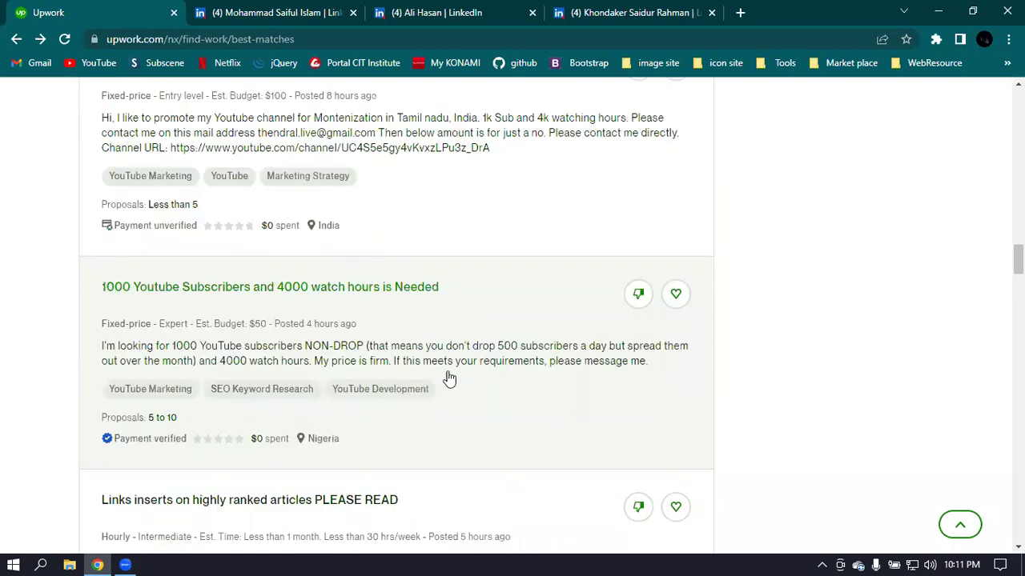
{"action": "scroll", "coordinate": [439, 382], "scroll_direction": "down", "scroll_amount": 1}
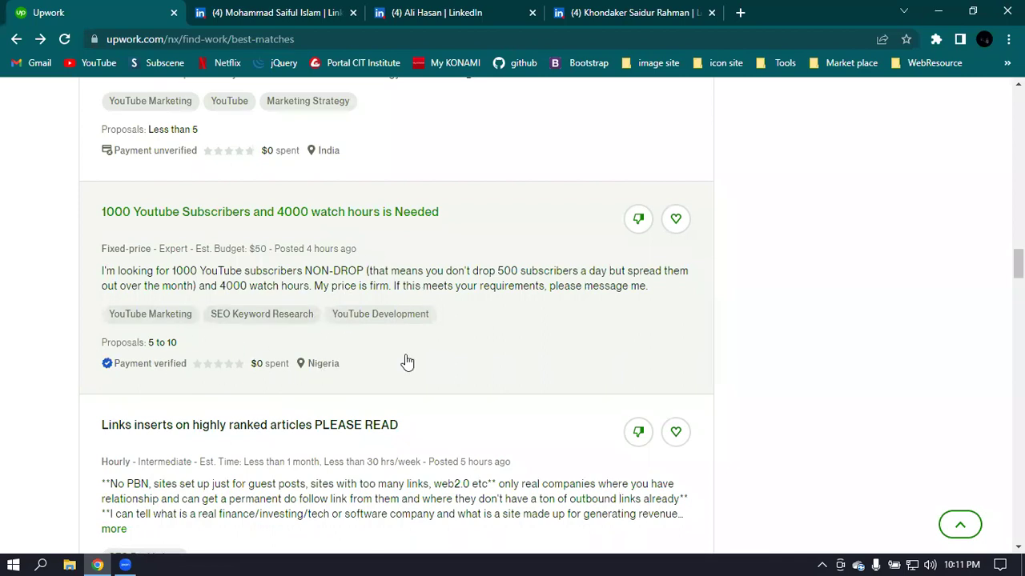
{"action": "scroll", "coordinate": [390, 245], "scroll_direction": "down", "scroll_amount": 3}
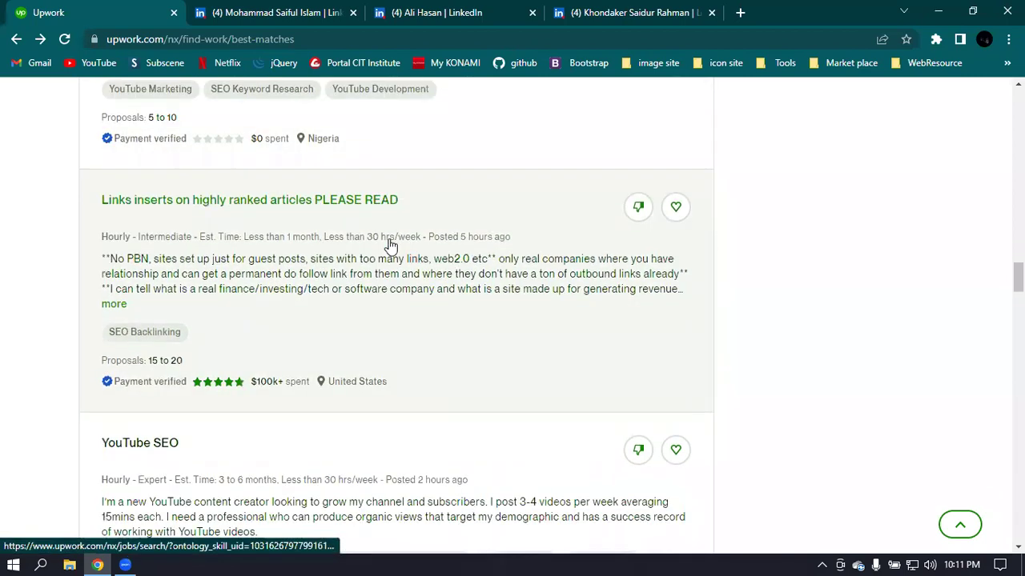
{"action": "scroll", "coordinate": [228, 372], "scroll_direction": "down", "scroll_amount": 1}
{"action": "scroll", "coordinate": [225, 373], "scroll_direction": "down", "scroll_amount": 2}
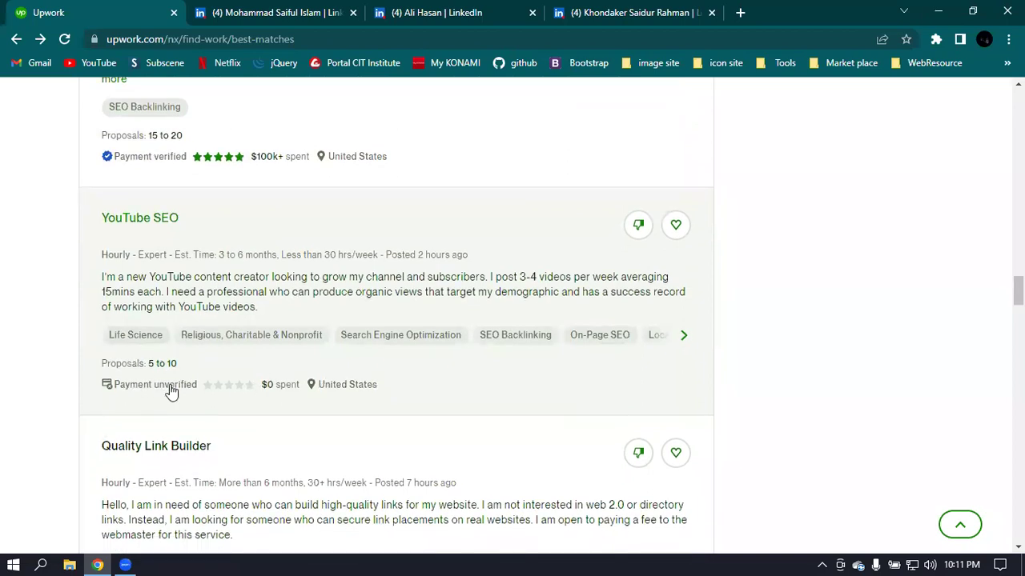
{"action": "scroll", "coordinate": [421, 320], "scroll_direction": "down", "scroll_amount": 3}
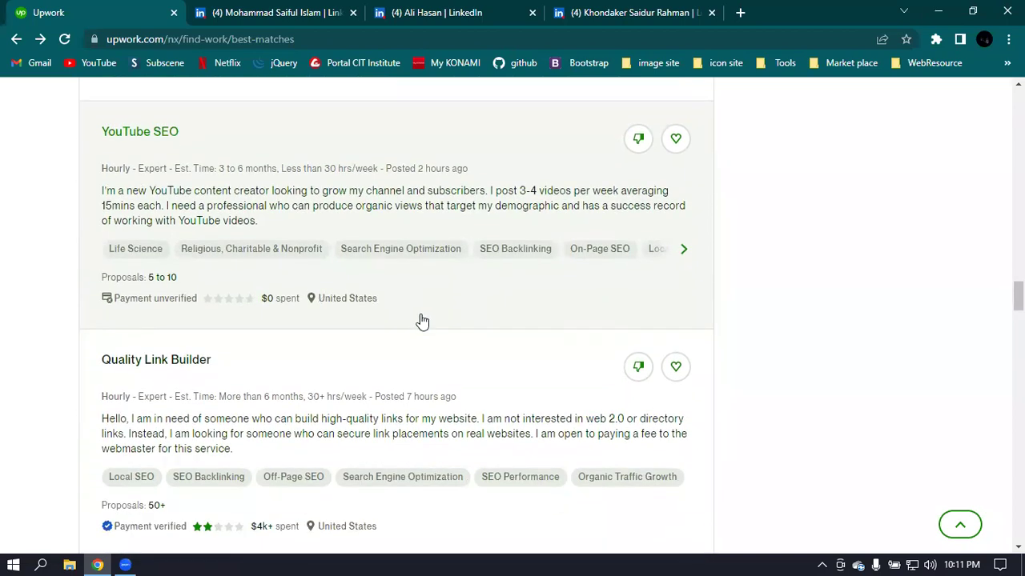
{"action": "scroll", "coordinate": [422, 321], "scroll_direction": "down", "scroll_amount": 3}
{"action": "scroll", "coordinate": [421, 322], "scroll_direction": "up", "scroll_amount": 15}
{"action": "scroll", "coordinate": [422, 320], "scroll_direction": "up", "scroll_amount": 10}
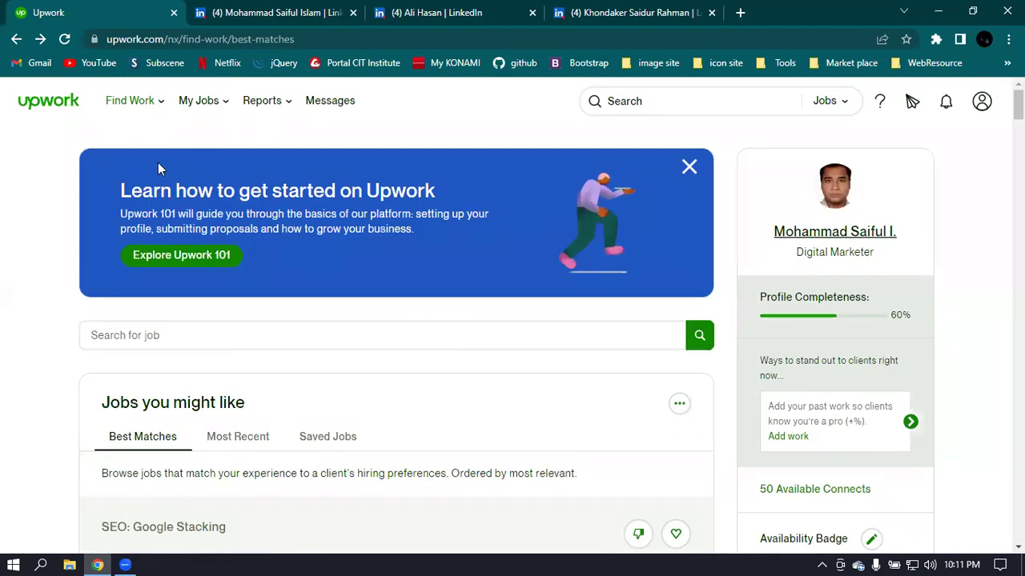
{"action": "left_click", "coordinate": [151, 104]}
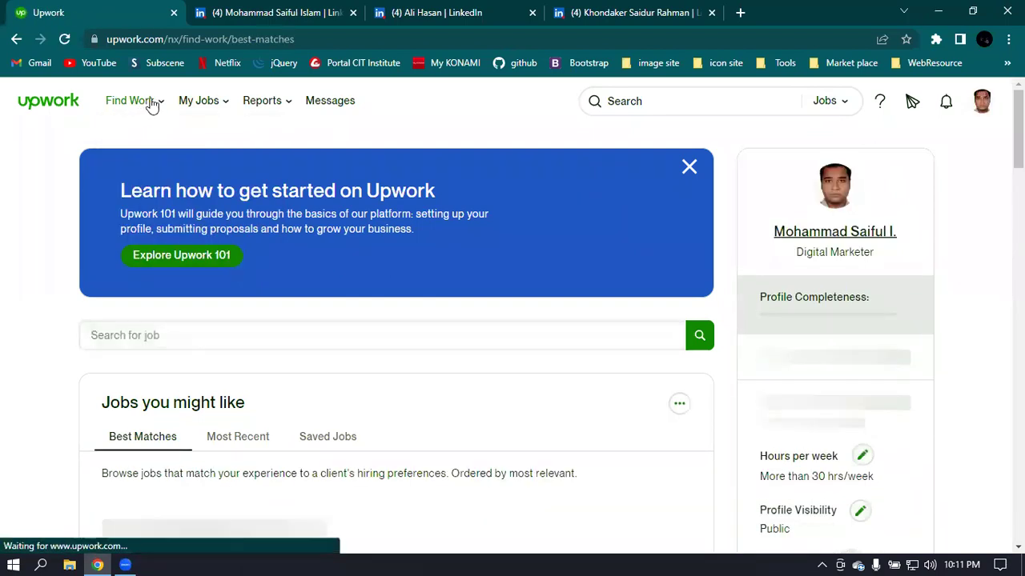
- Go to the My proposals page via the Find Work menu's Proposals option
{"action": "mouse_move", "coordinate": [164, 105]}
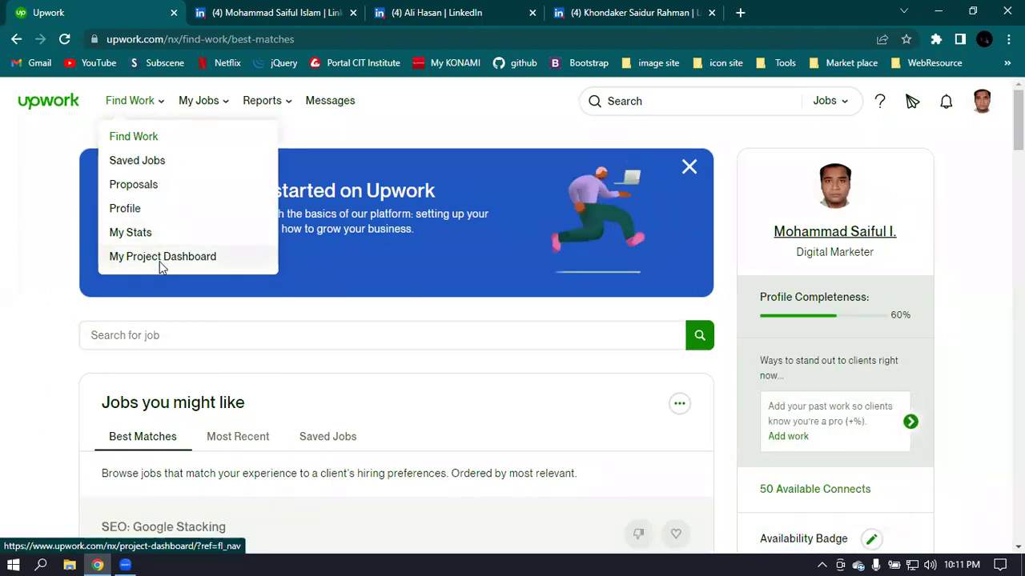
{"action": "left_click", "coordinate": [158, 164]}
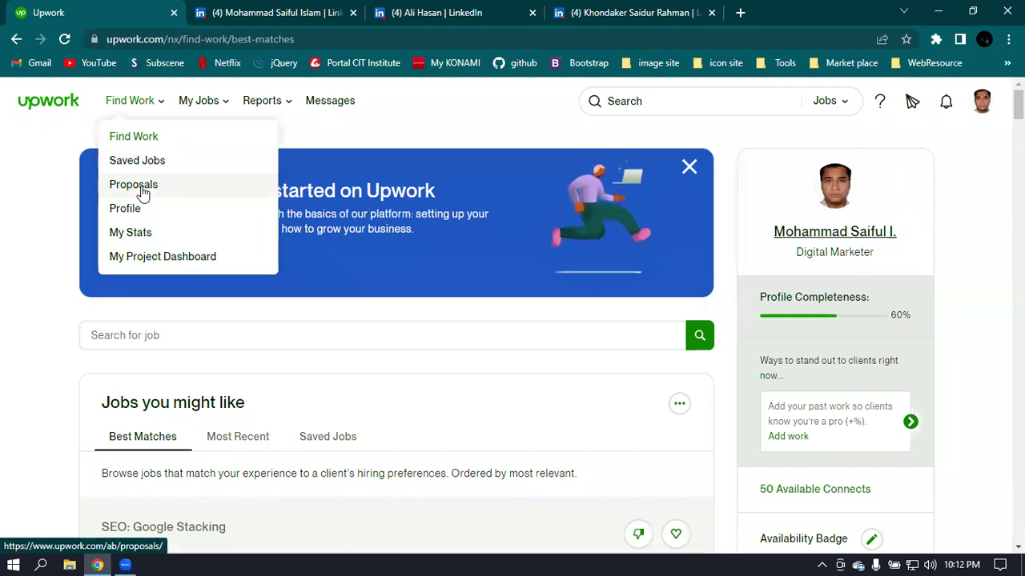
{"action": "left_click", "coordinate": [141, 194]}
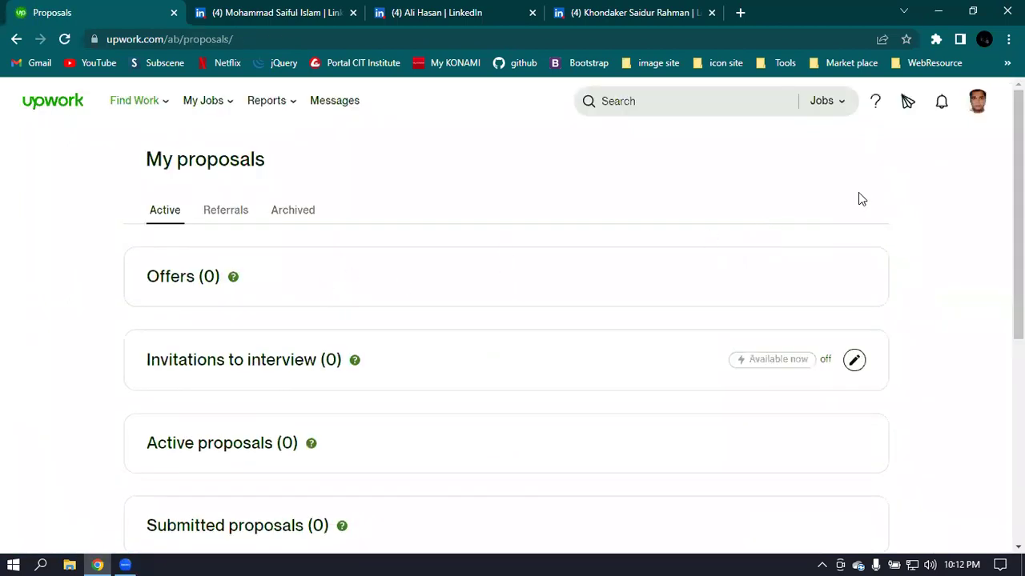
- Review the zero offers and proposals, then open the Available now badge settings (6 Connects weekly)
{"action": "scroll", "coordinate": [572, 324], "scroll_direction": "down", "scroll_amount": 2}
{"action": "scroll", "coordinate": [347, 318], "scroll_direction": "up", "scroll_amount": 2}
{"action": "scroll", "coordinate": [352, 293], "scroll_direction": "down", "scroll_amount": 3}
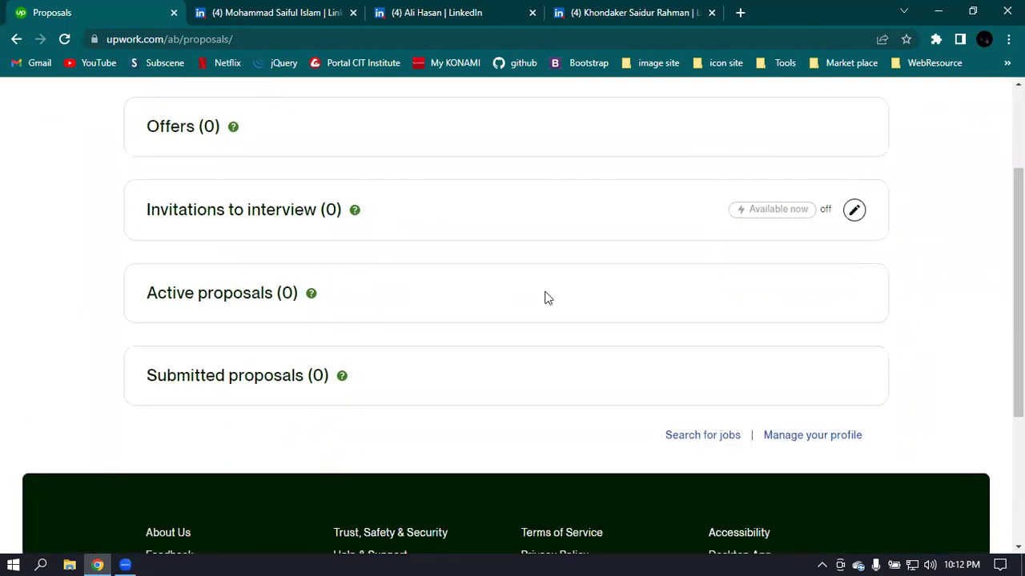
{"action": "scroll", "coordinate": [432, 303], "scroll_direction": "up", "scroll_amount": 3}
{"action": "scroll", "coordinate": [416, 300], "scroll_direction": "down", "scroll_amount": 2}
{"action": "scroll", "coordinate": [296, 273], "scroll_direction": "up", "scroll_amount": 2}
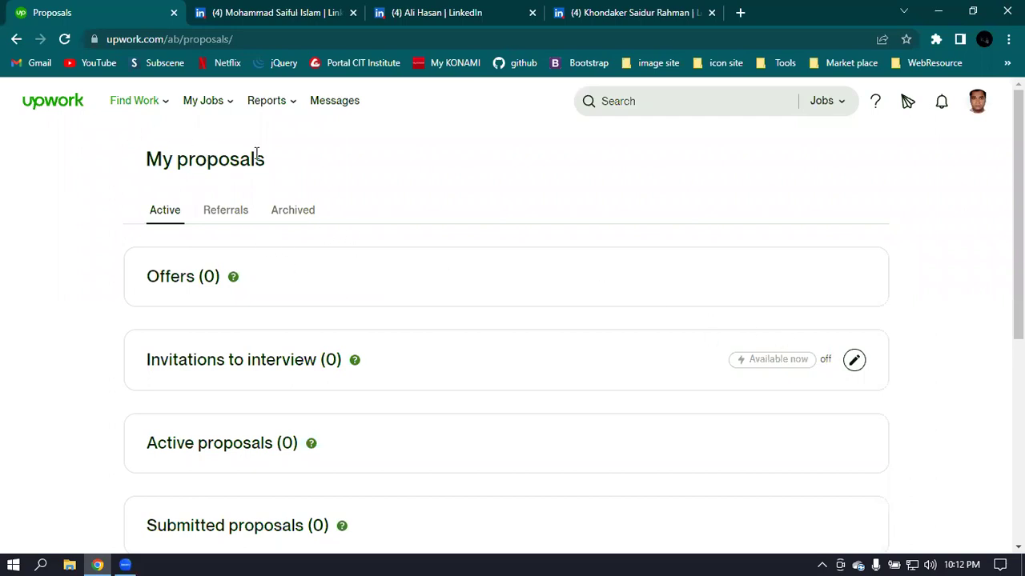
{"action": "scroll", "coordinate": [311, 183], "scroll_direction": "down", "scroll_amount": 1}
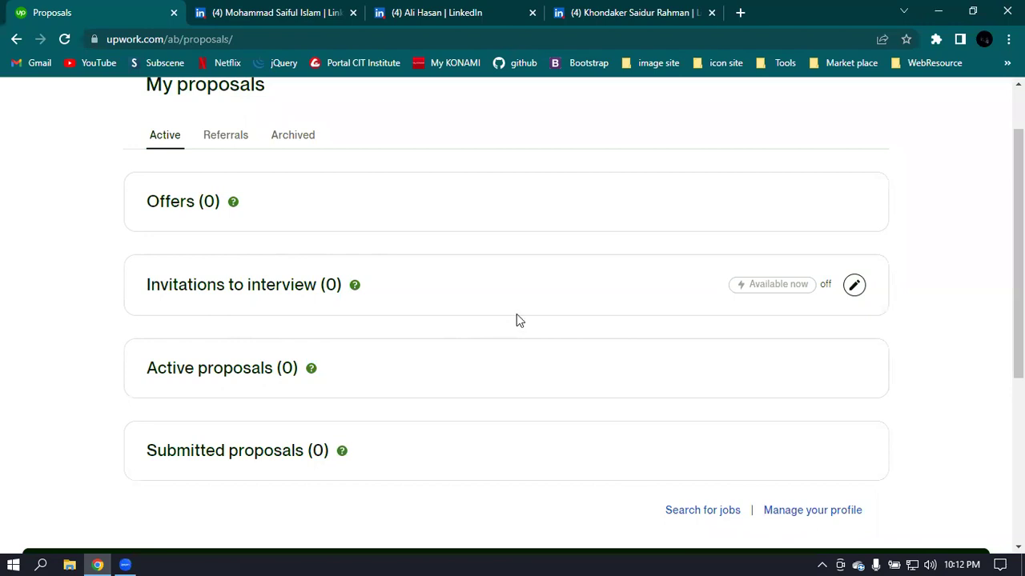
{"action": "left_click", "coordinate": [854, 288]}
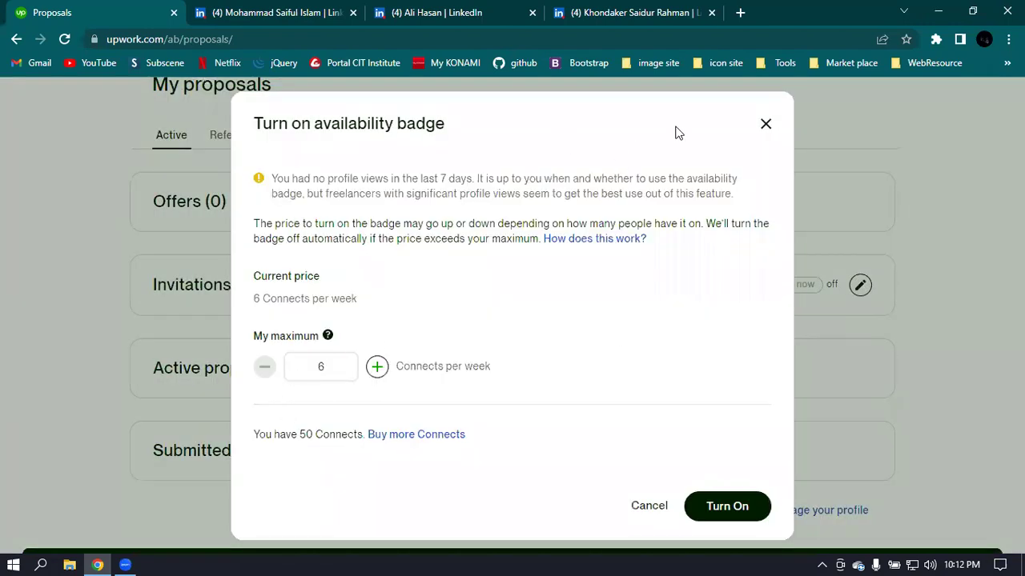
- Turn on the Available now availability badge and acknowledge the confirmation
{"action": "left_click", "coordinate": [765, 125]}
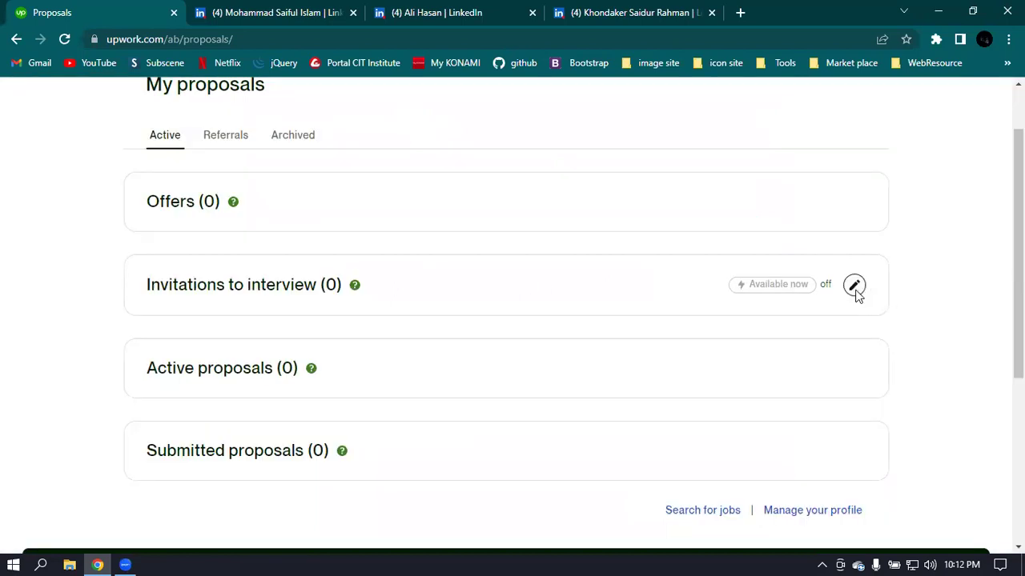
{"action": "left_click", "coordinate": [855, 288]}
{"action": "left_click", "coordinate": [735, 512]}
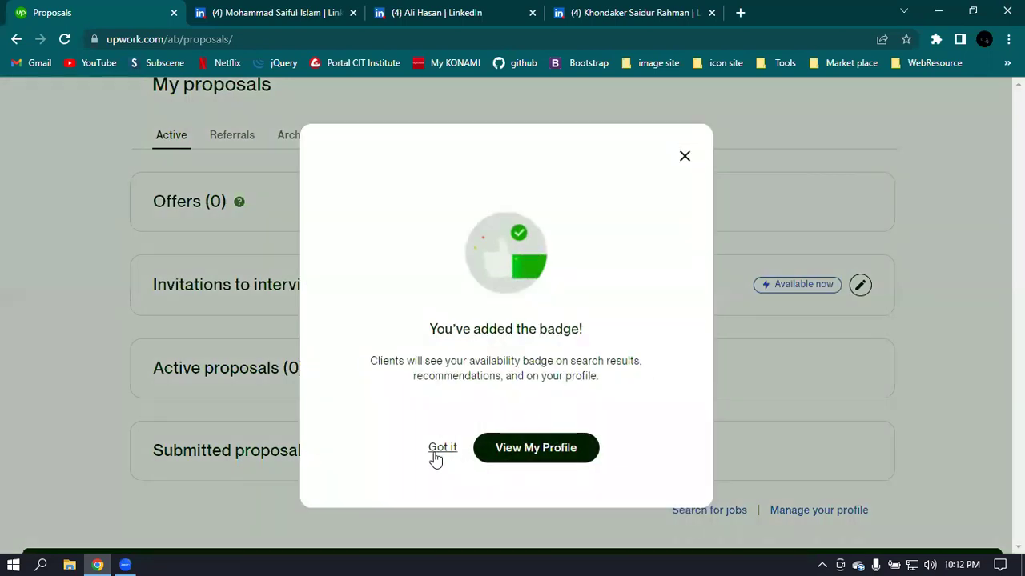
{"action": "left_click", "coordinate": [436, 455]}
{"action": "scroll", "coordinate": [581, 157], "scroll_direction": "up", "scroll_amount": 1}
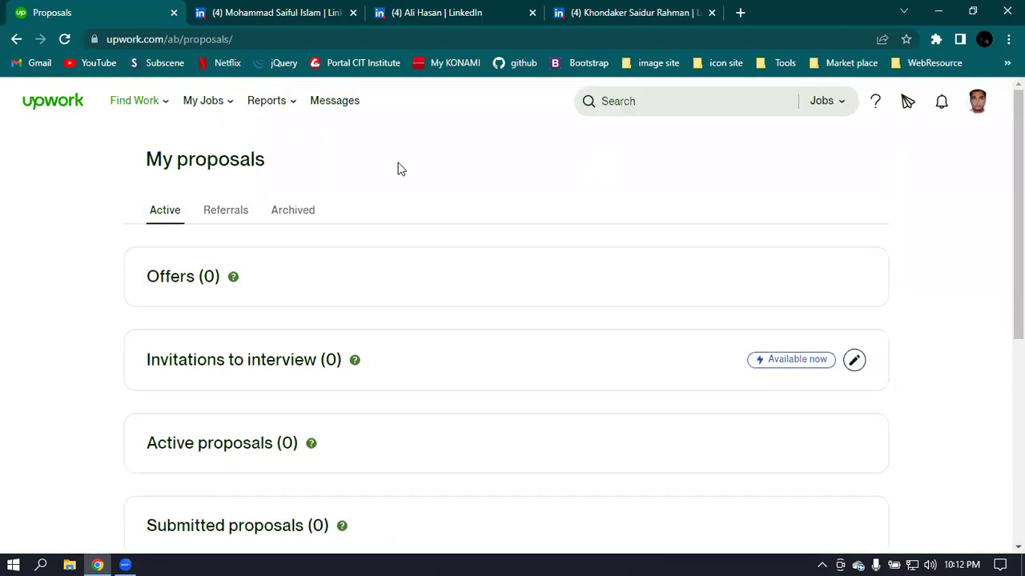
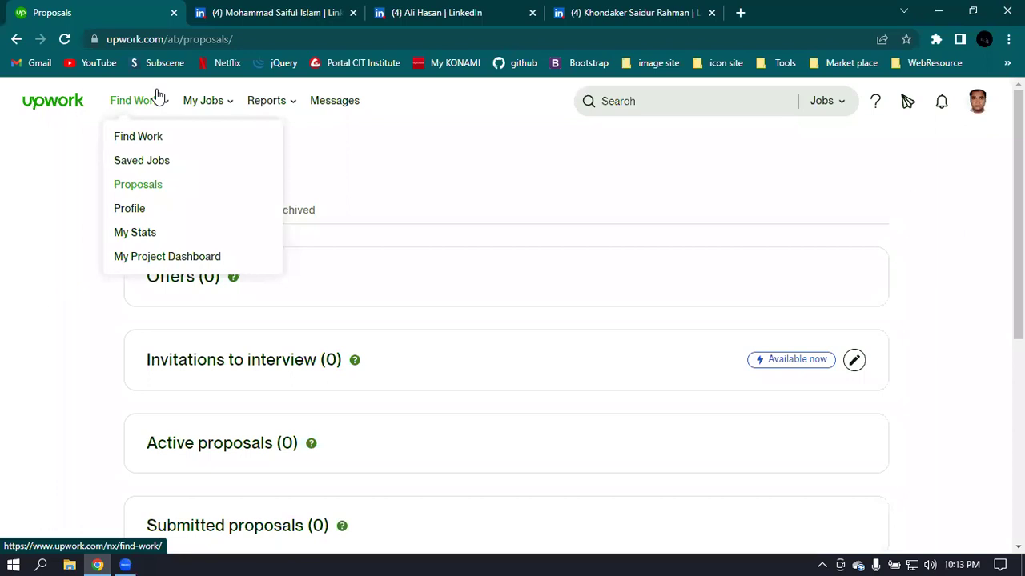
- Open the My Stats page from the Find Work menu
{"action": "mouse_move", "coordinate": [229, 108]}
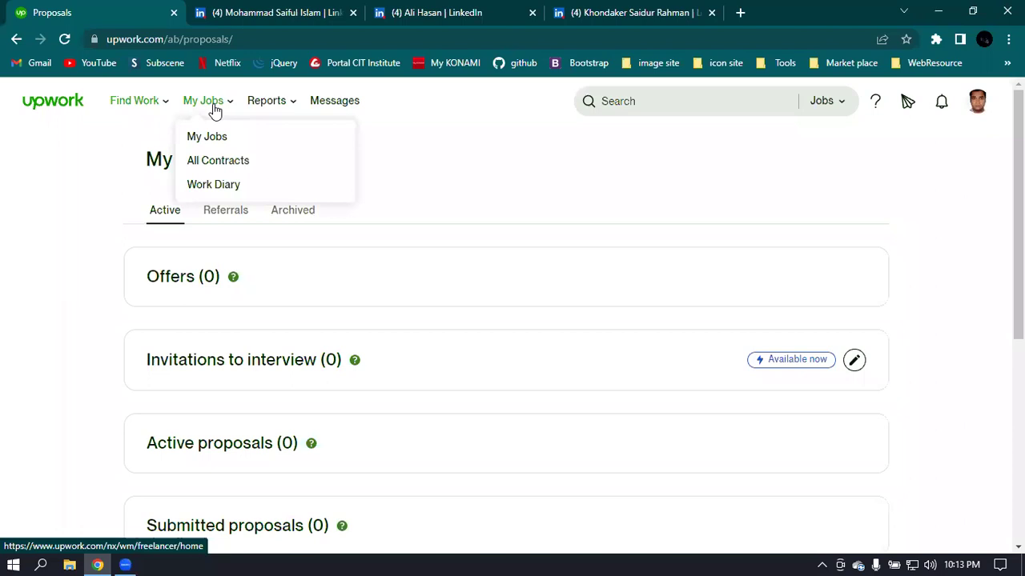
{"action": "mouse_move", "coordinate": [269, 110]}
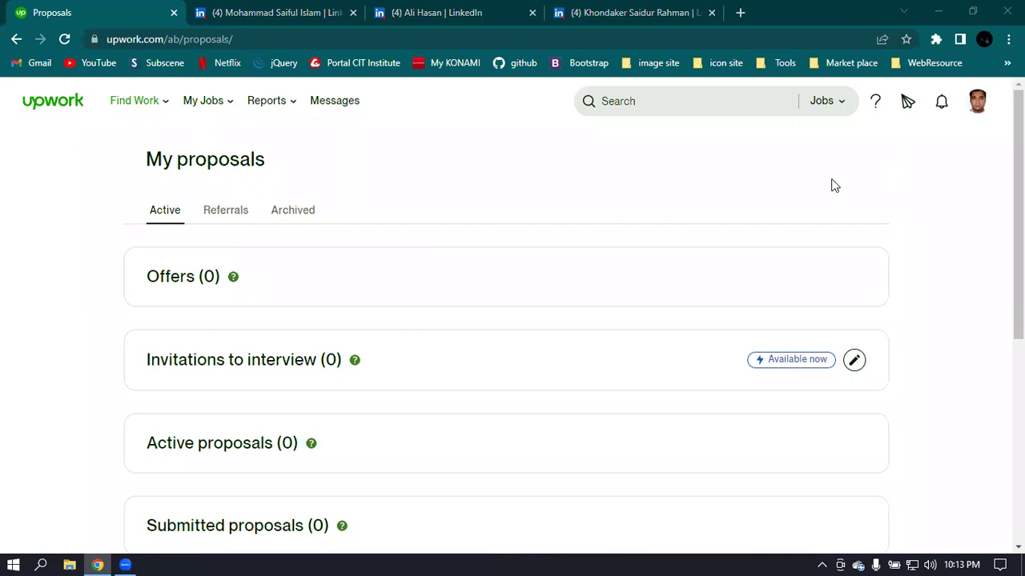
{"action": "mouse_move", "coordinate": [146, 105]}
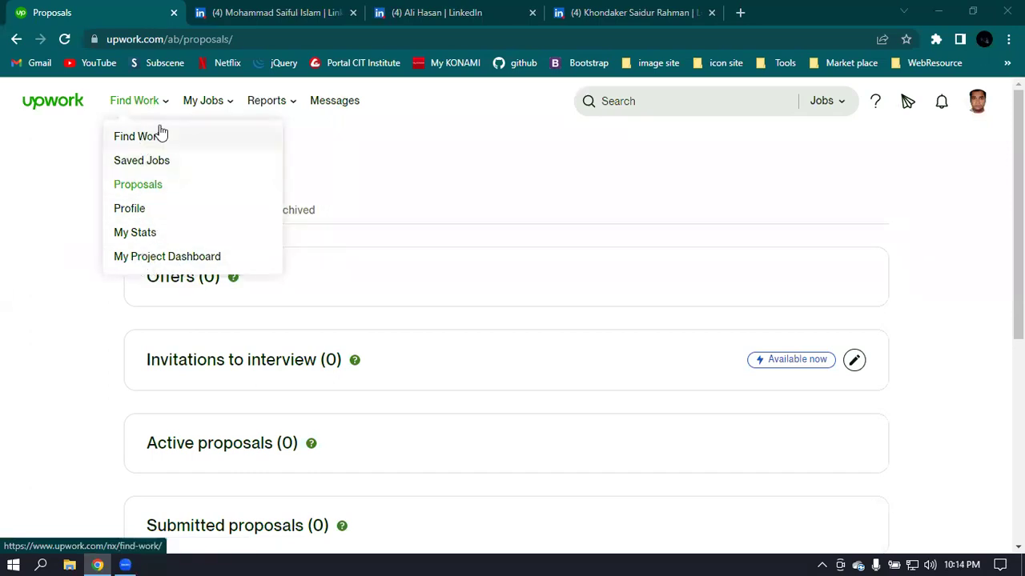
{"action": "mouse_move", "coordinate": [211, 107]}
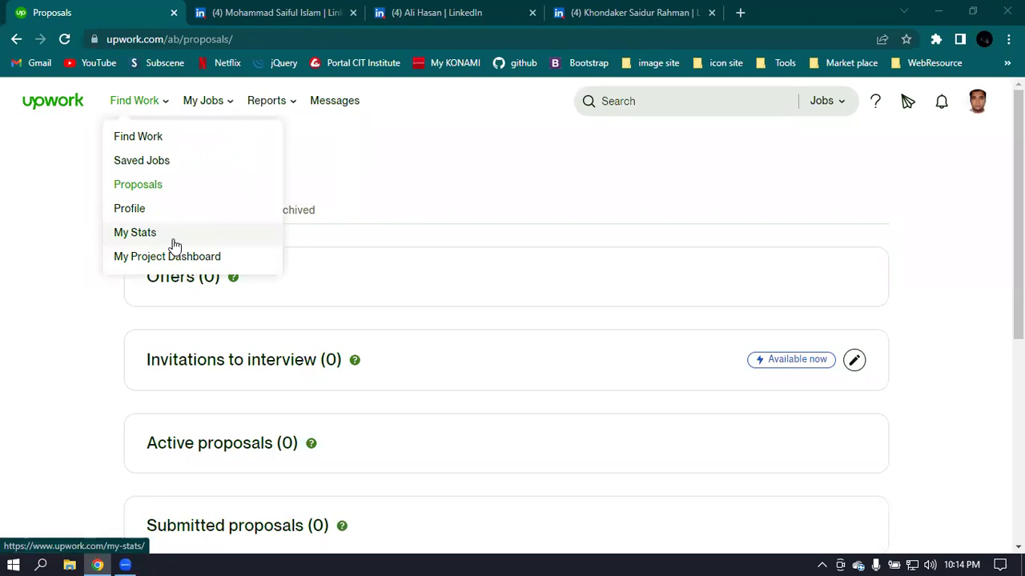
{"action": "left_click", "coordinate": [173, 240]}
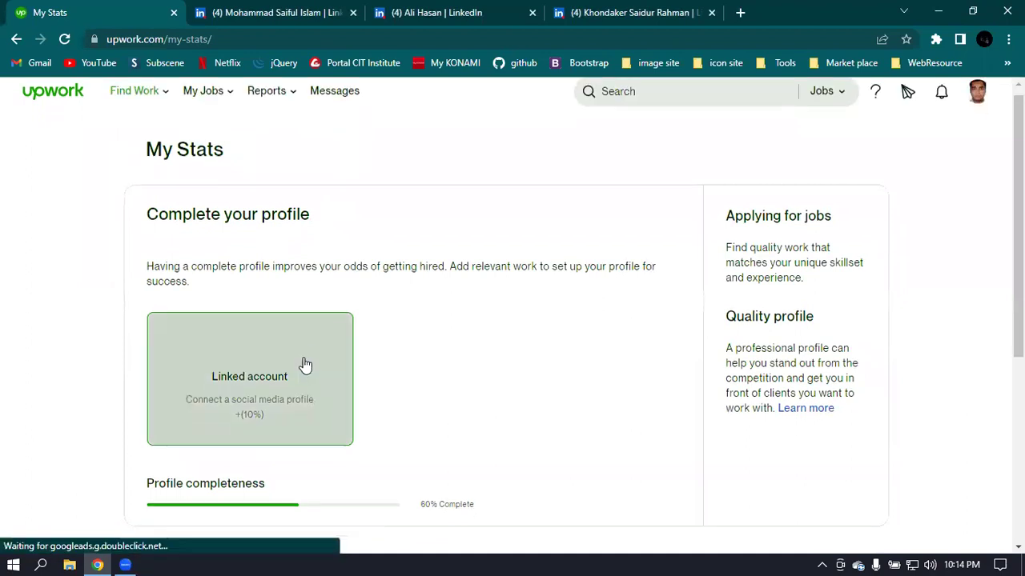
{"action": "scroll", "coordinate": [304, 360], "scroll_direction": "down", "scroll_amount": 2}
{"action": "scroll", "coordinate": [360, 288], "scroll_direction": "up", "scroll_amount": 2}
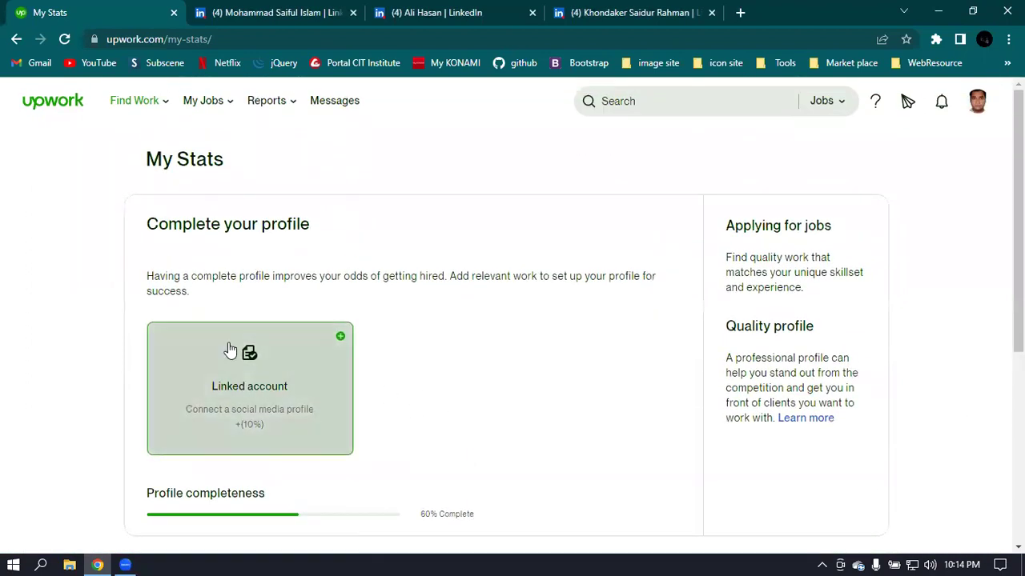
- Try the Linked account card, then go to the My Jobs overview page
{"action": "left_click", "coordinate": [278, 364]}
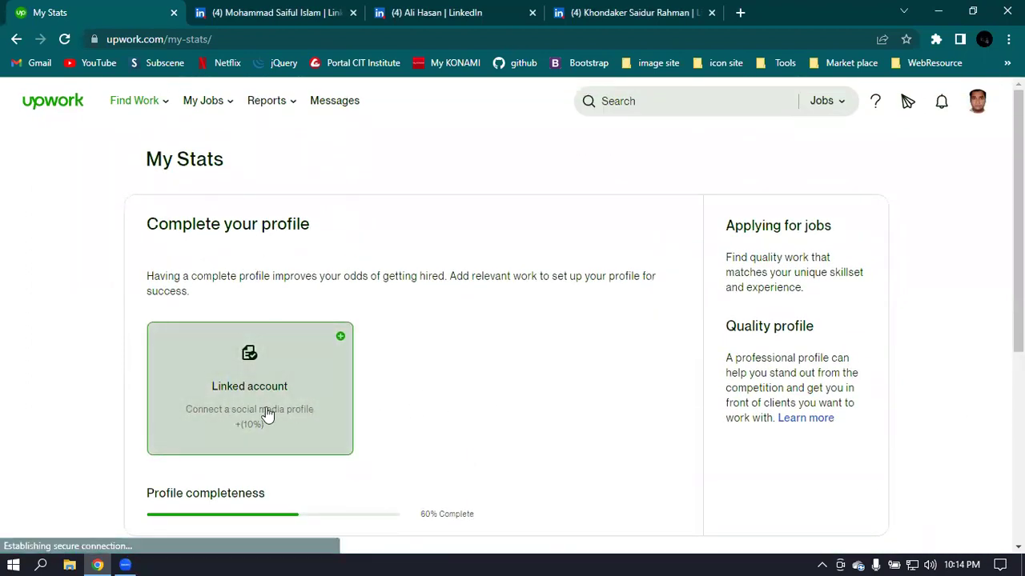
{"action": "scroll", "coordinate": [248, 404], "scroll_direction": "down", "scroll_amount": 1}
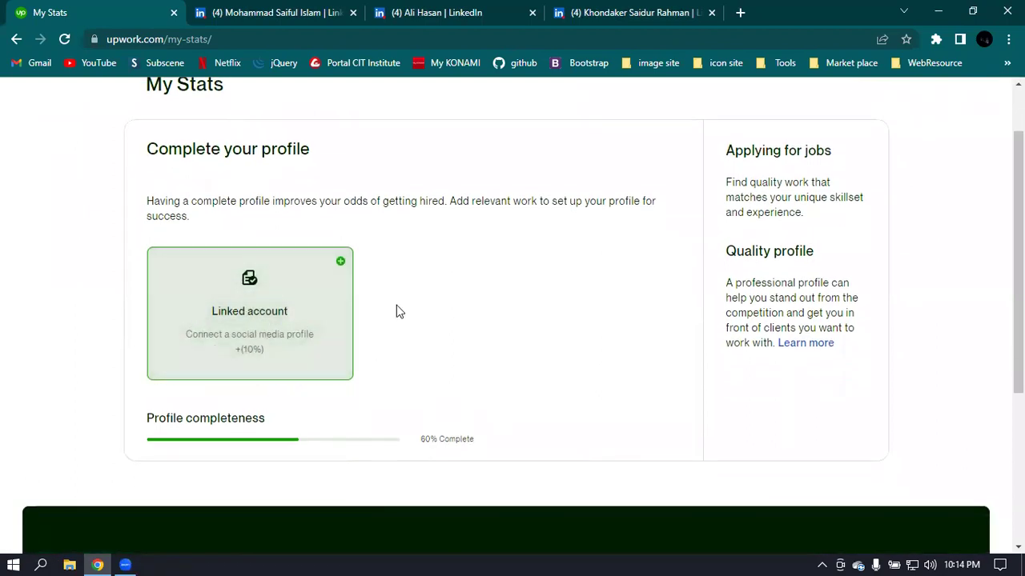
{"action": "scroll", "coordinate": [399, 310], "scroll_direction": "up", "scroll_amount": 1}
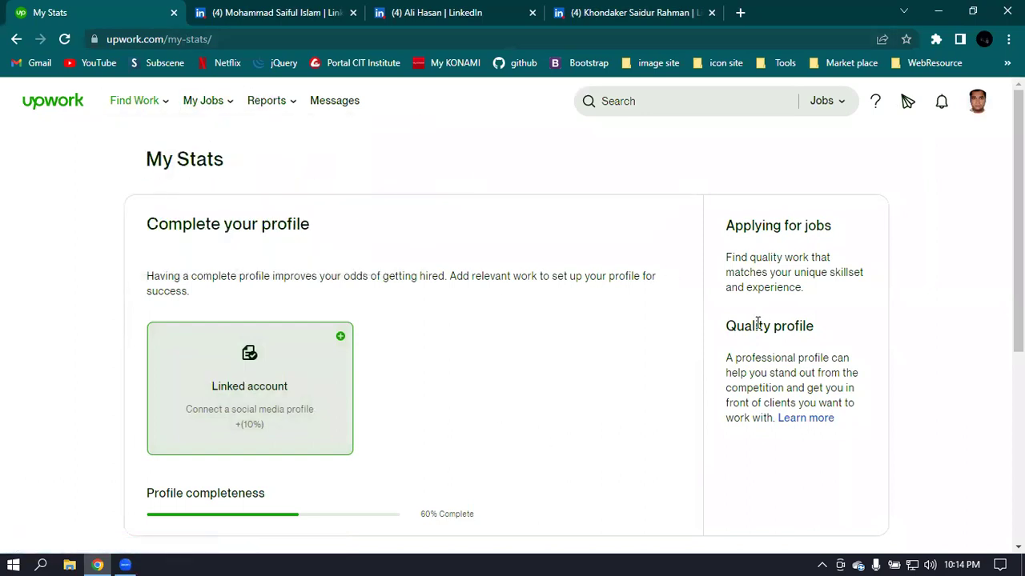
{"action": "mouse_move", "coordinate": [120, 110]}
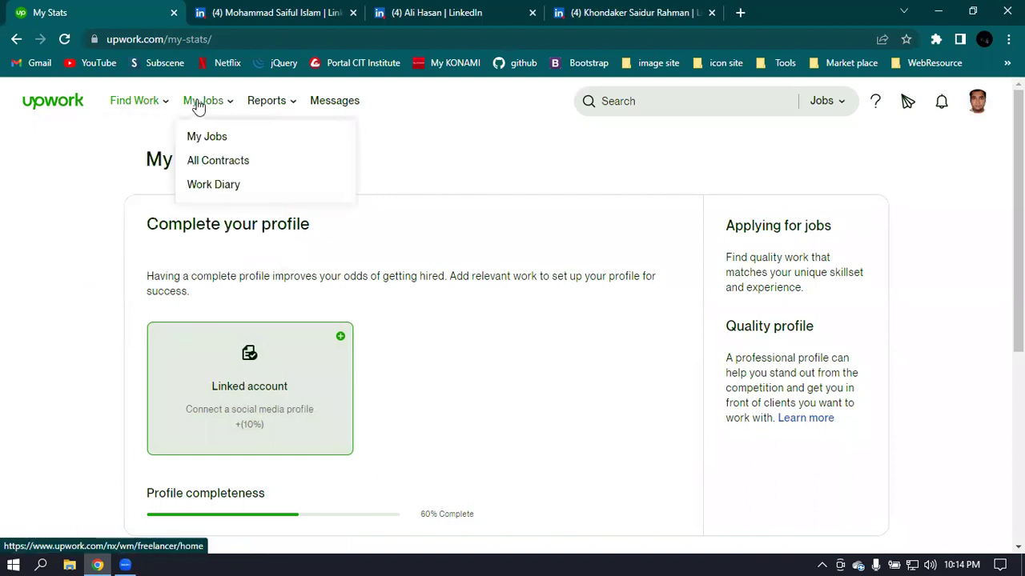
{"action": "left_click", "coordinate": [210, 138]}
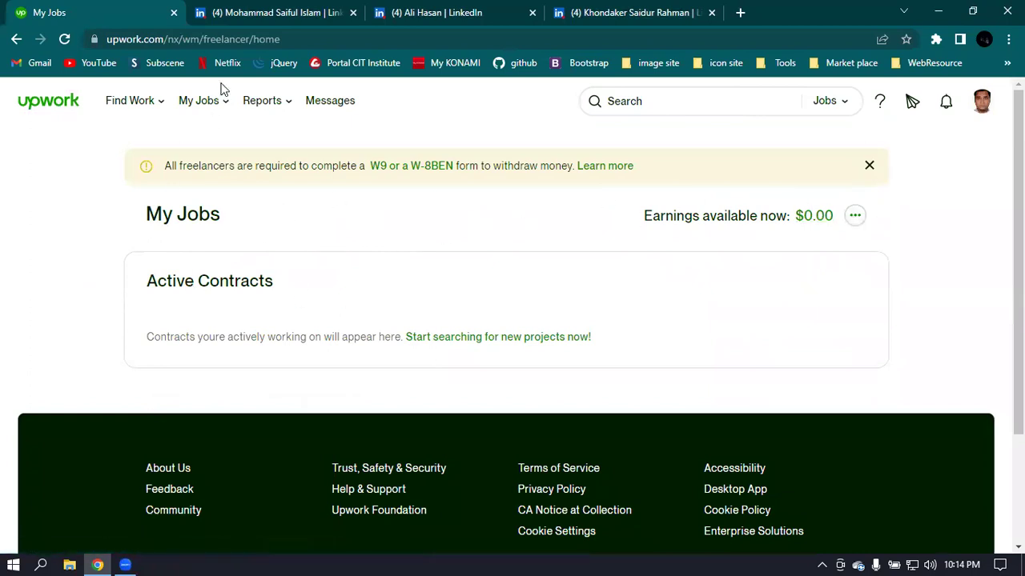
{"action": "mouse_move", "coordinate": [212, 104]}
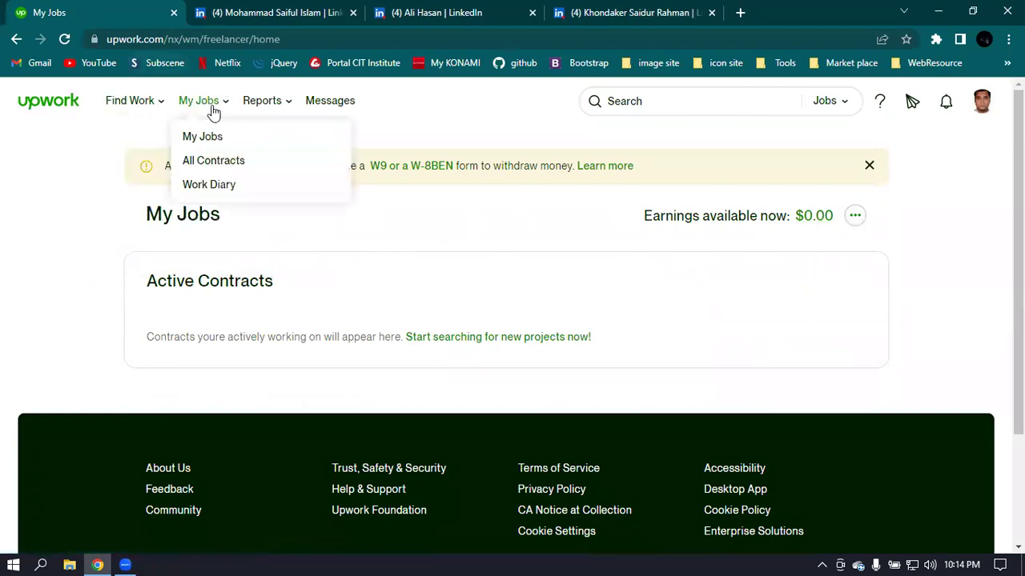
- View All Contracts (0 contracts) and set the header search type to Projects
{"action": "left_click", "coordinate": [252, 172]}
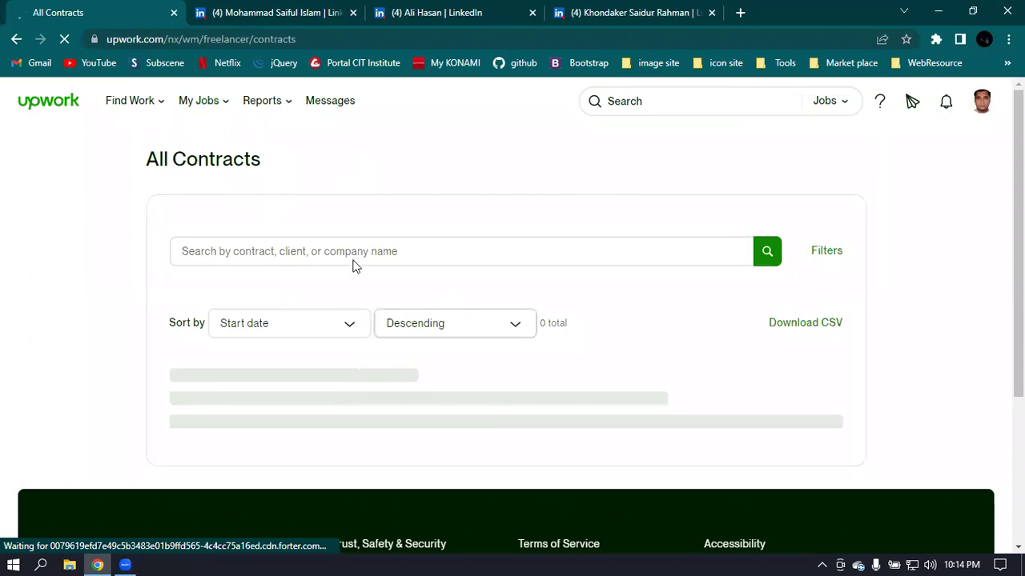
{"action": "scroll", "coordinate": [675, 232], "scroll_direction": "down", "scroll_amount": 2}
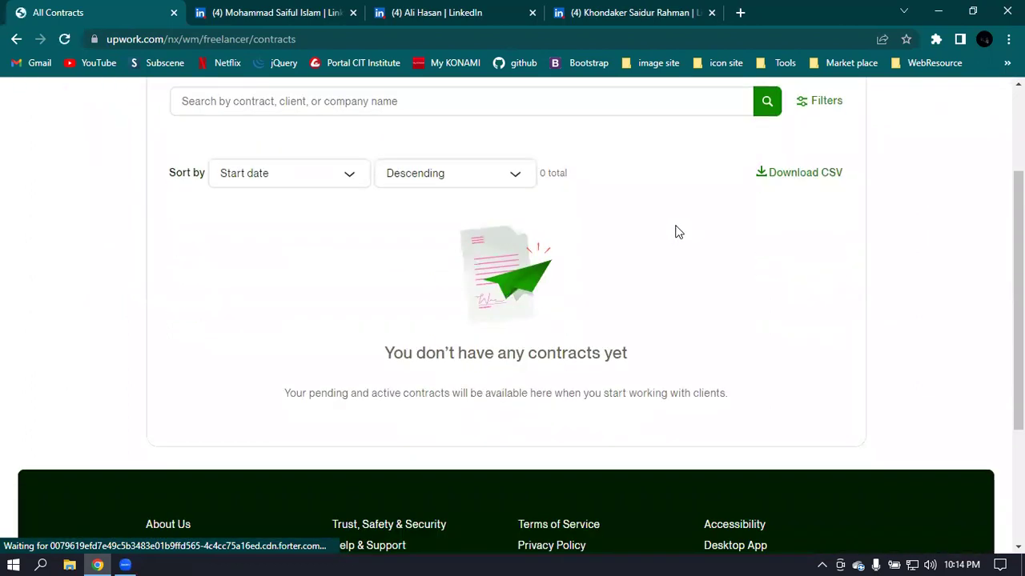
{"action": "scroll", "coordinate": [675, 232], "scroll_direction": "up", "scroll_amount": 2}
{"action": "mouse_move", "coordinate": [252, 104]}
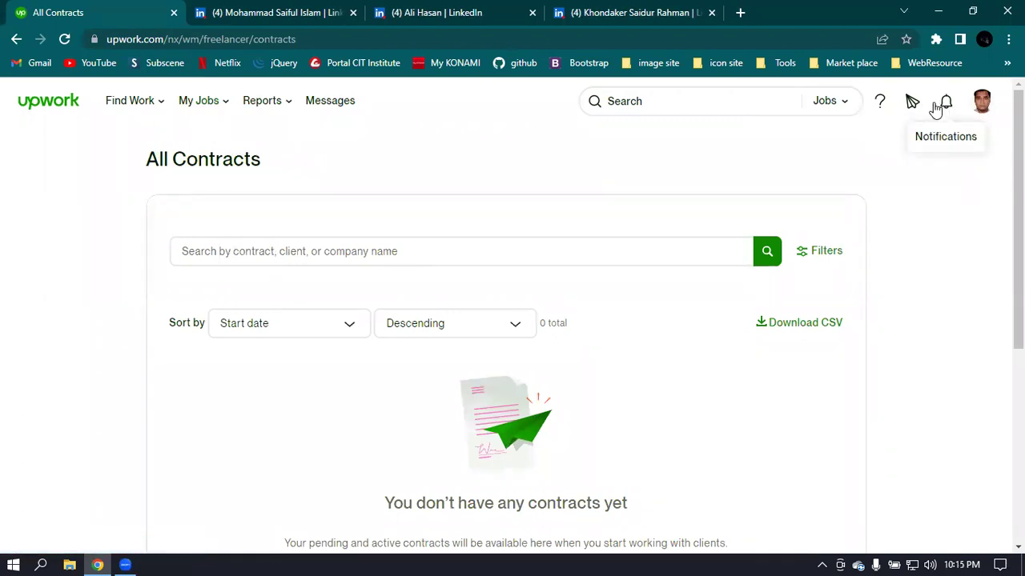
{"action": "left_click", "coordinate": [837, 103]}
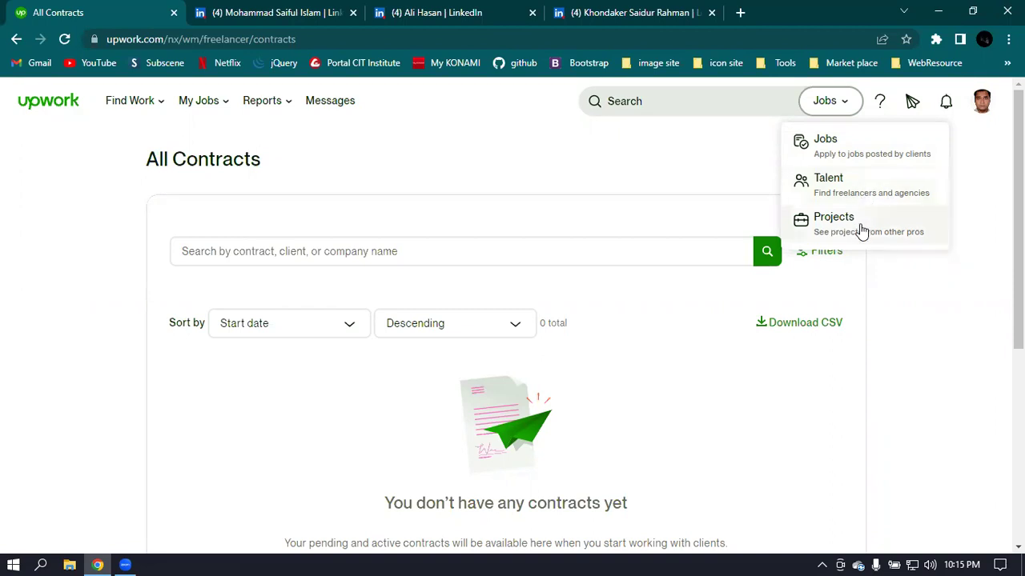
{"action": "left_click", "coordinate": [860, 229]}
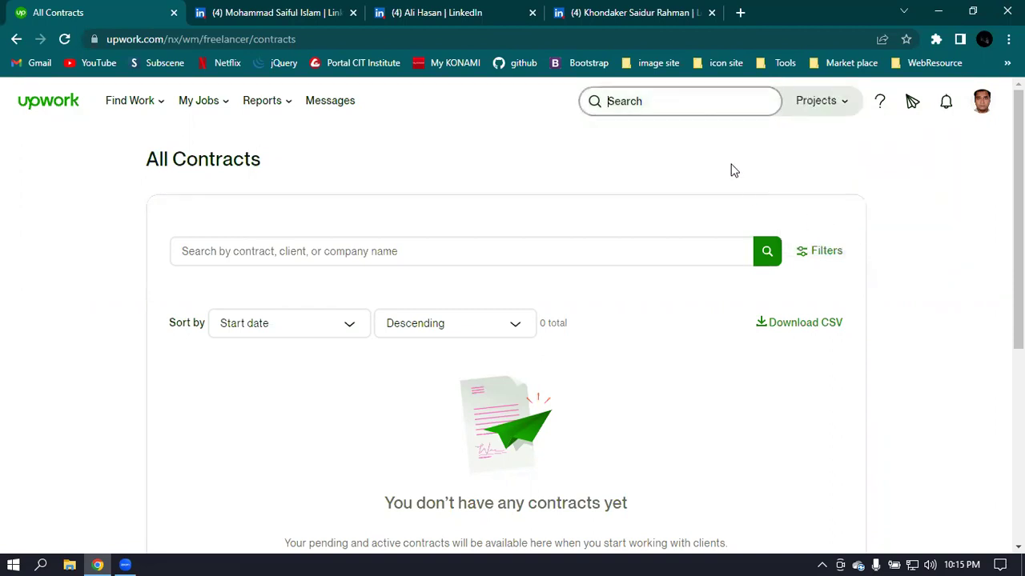
- Return to the Find Work feed and scroll through the best-match jobs
{"action": "left_click", "coordinate": [137, 110]}
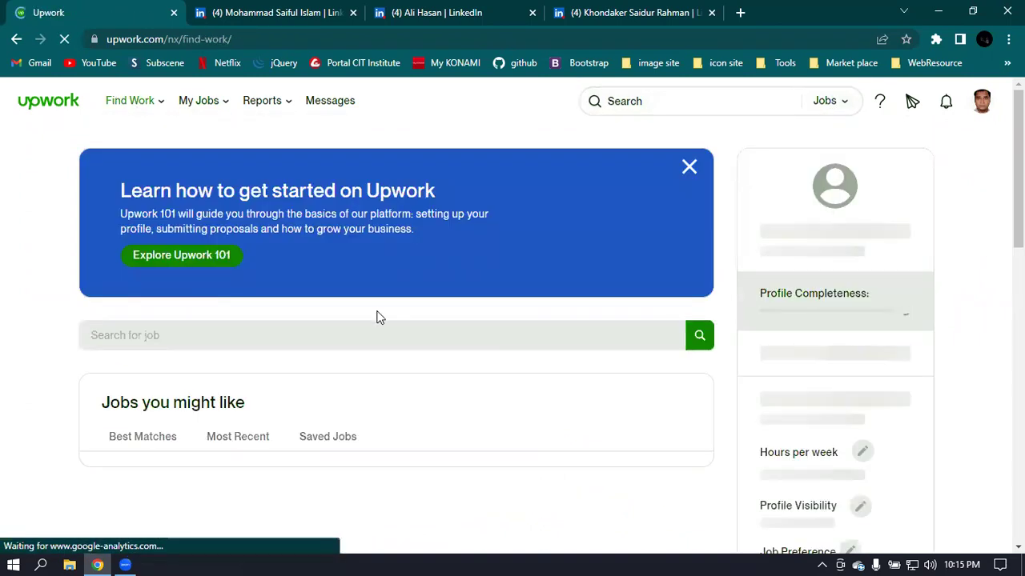
{"action": "scroll", "coordinate": [441, 306], "scroll_direction": "down", "scroll_amount": 4}
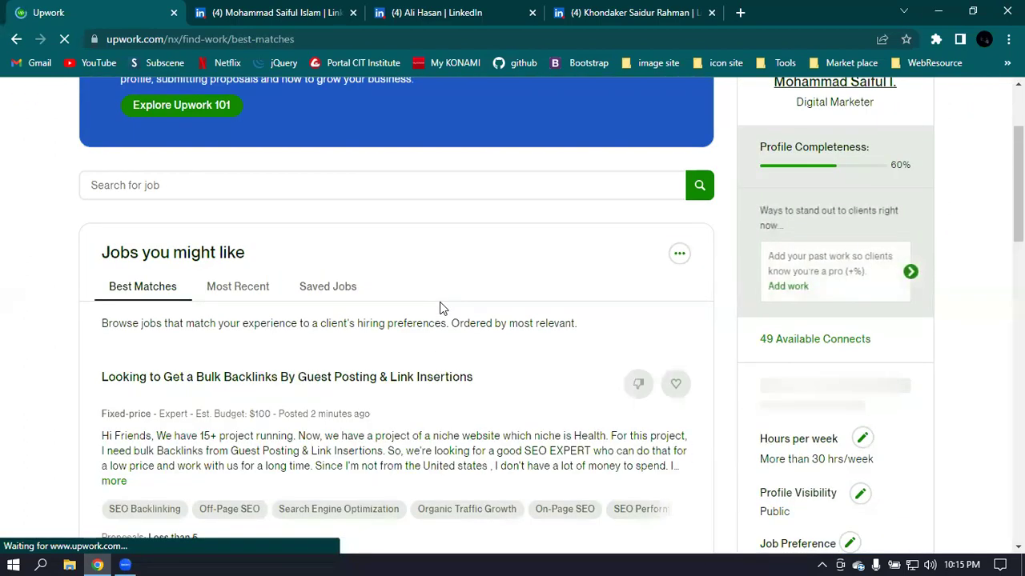
{"action": "scroll", "coordinate": [439, 308], "scroll_direction": "down", "scroll_amount": 3}
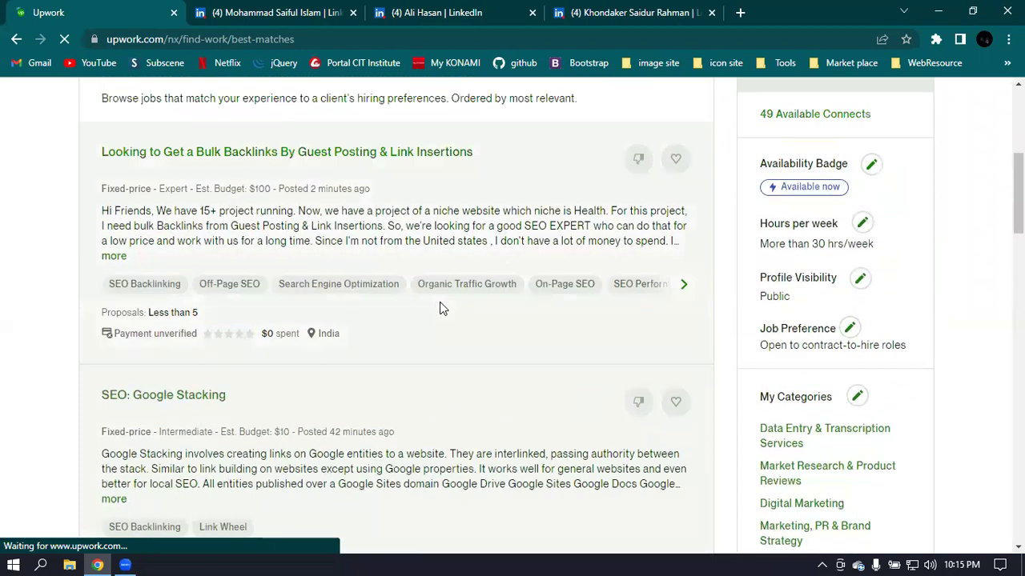
{"action": "scroll", "coordinate": [439, 302], "scroll_direction": "up", "scroll_amount": 1}
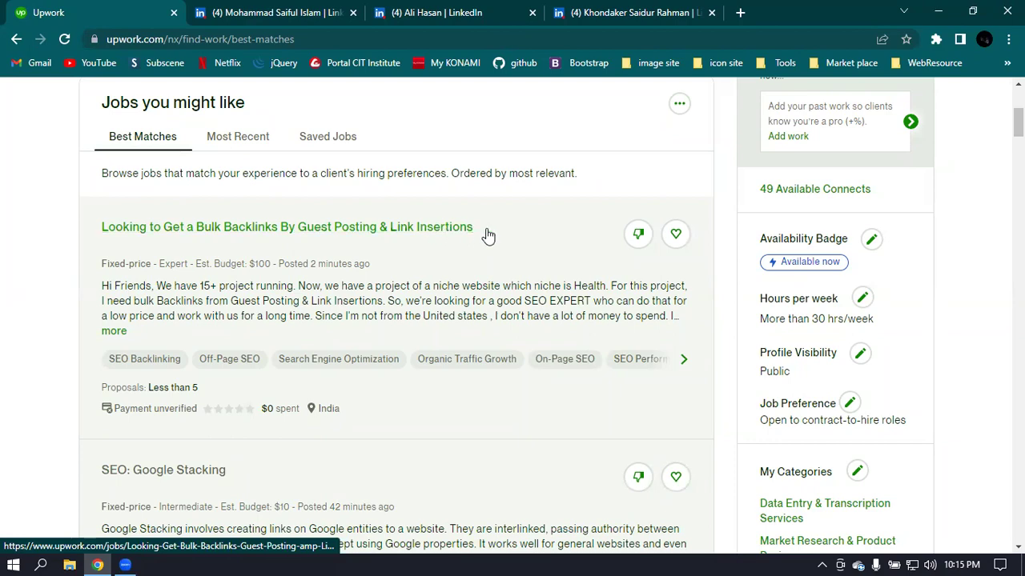
{"action": "scroll", "coordinate": [590, 232], "scroll_direction": "down", "scroll_amount": 4}
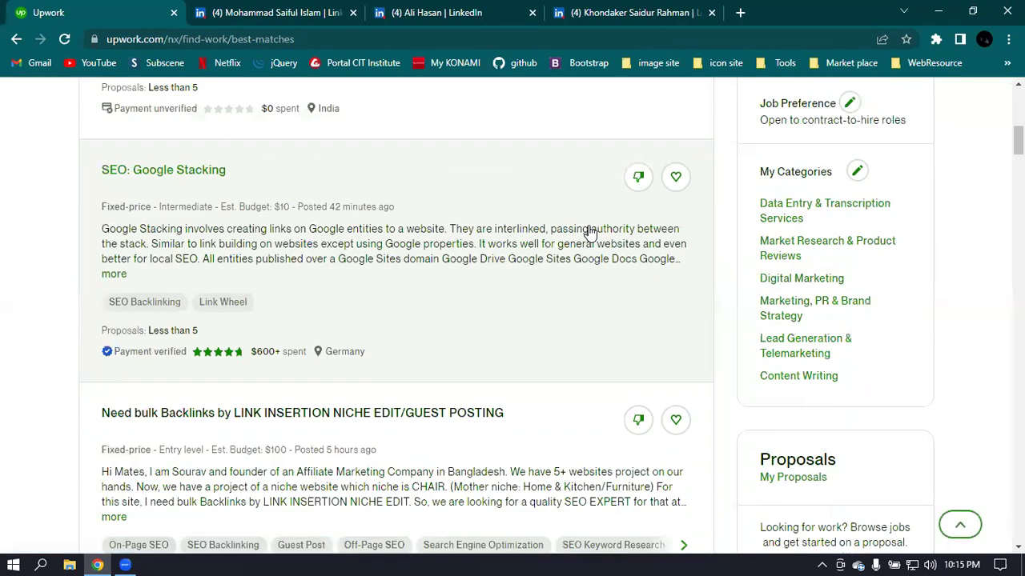
{"action": "scroll", "coordinate": [590, 232], "scroll_direction": "up", "scroll_amount": 10}
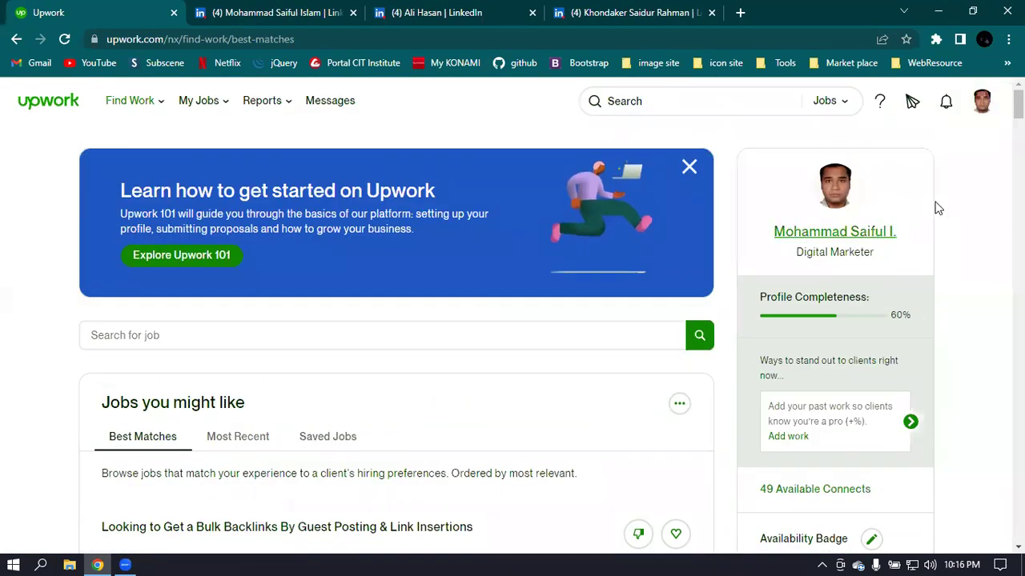
- Switch the header search back to Jobs and open the account menu
{"action": "left_click", "coordinate": [829, 103]}
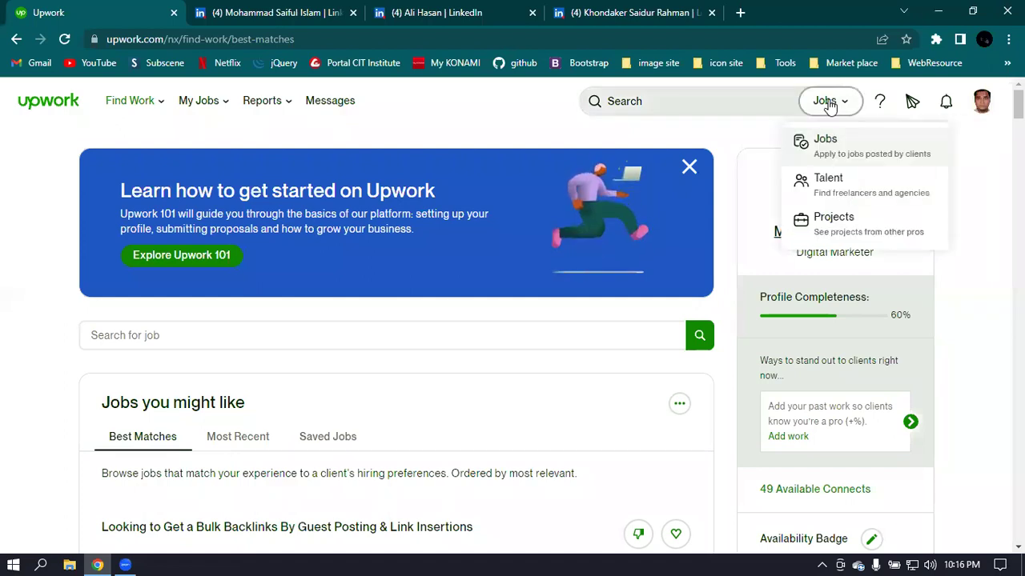
{"action": "left_click", "coordinate": [825, 144]}
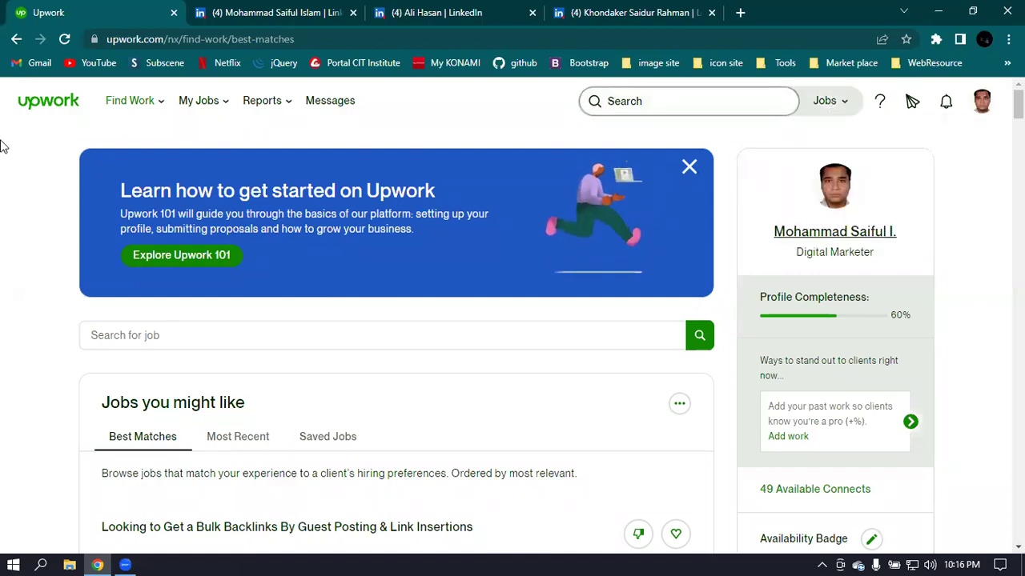
{"action": "left_click", "coordinate": [981, 101]}
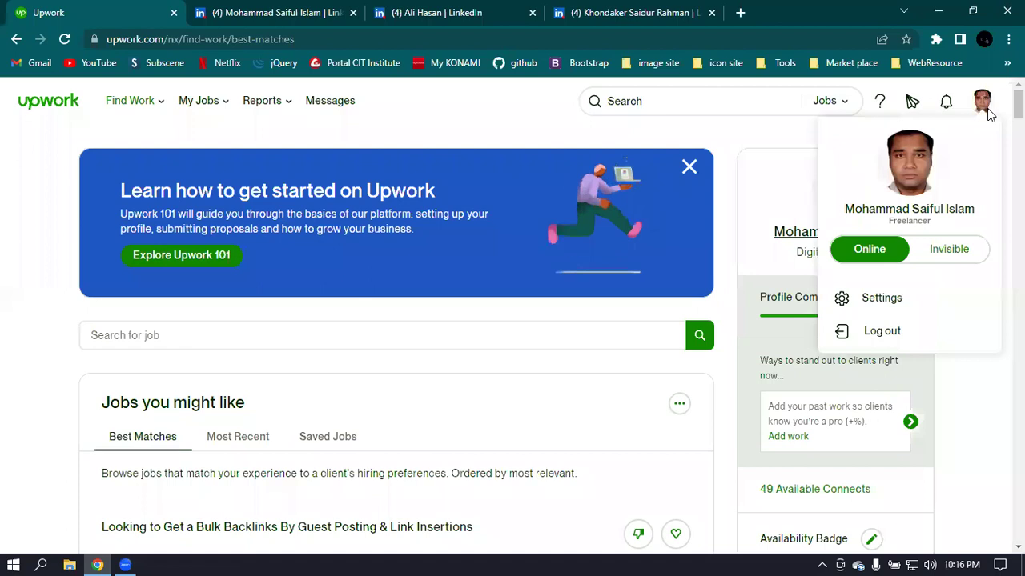
- In account settings, set up the 'Make and model of your first car' security question
{"action": "left_click", "coordinate": [883, 299]}
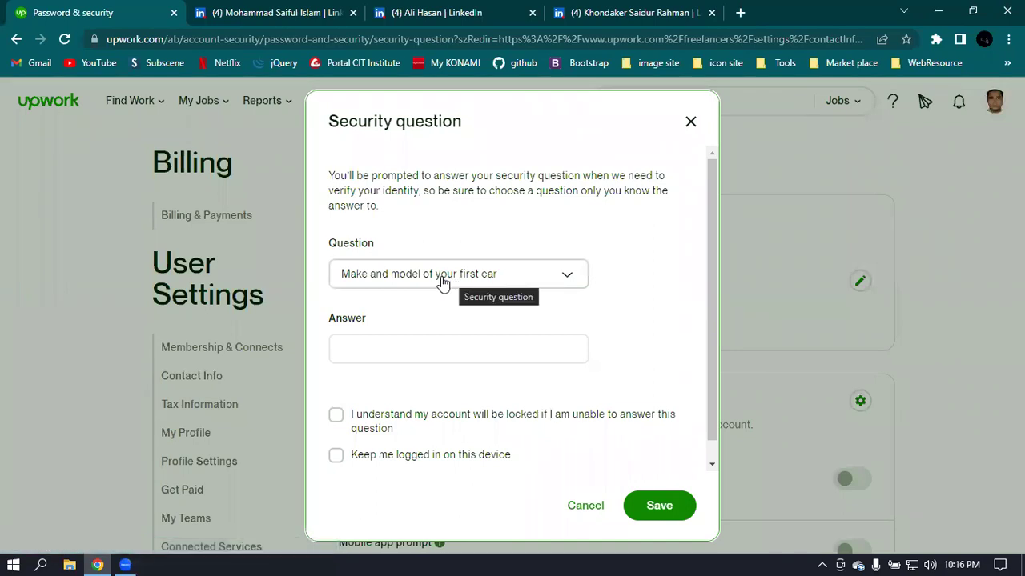
{"action": "left_click", "coordinate": [553, 283]}
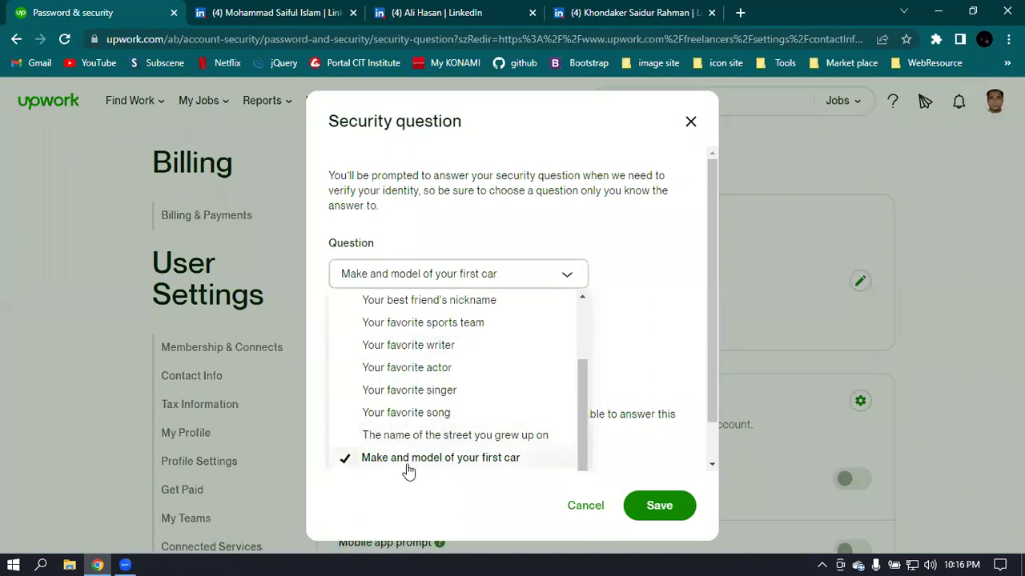
{"action": "scroll", "coordinate": [471, 450], "scroll_direction": "down", "scroll_amount": 1}
{"action": "left_click", "coordinate": [457, 416]}
{"action": "left_click", "coordinate": [410, 333]}
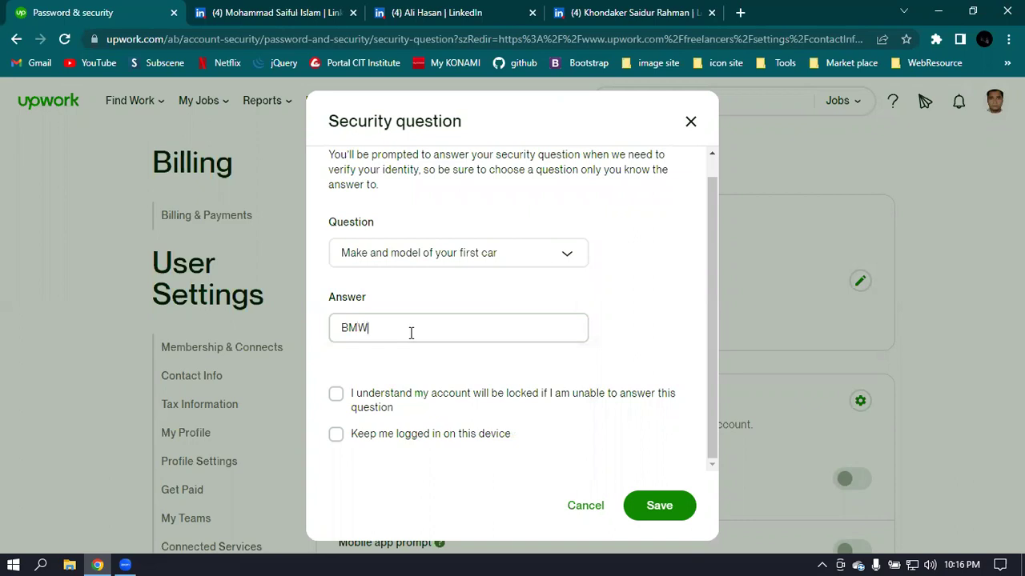
{"action": "left_click", "coordinate": [336, 394]}
{"action": "left_click", "coordinate": [336, 438]}
{"action": "left_click", "coordinate": [659, 506]}
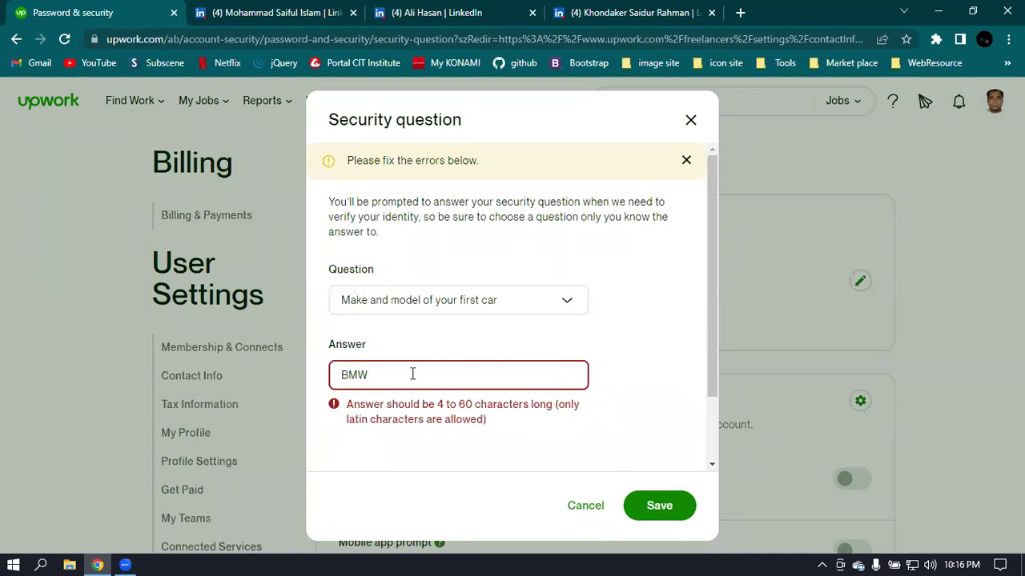
- Reselect the first-car question, toggle the lock and stay-logged-in checkboxes, and retry saving
{"action": "left_click", "coordinate": [533, 305]}
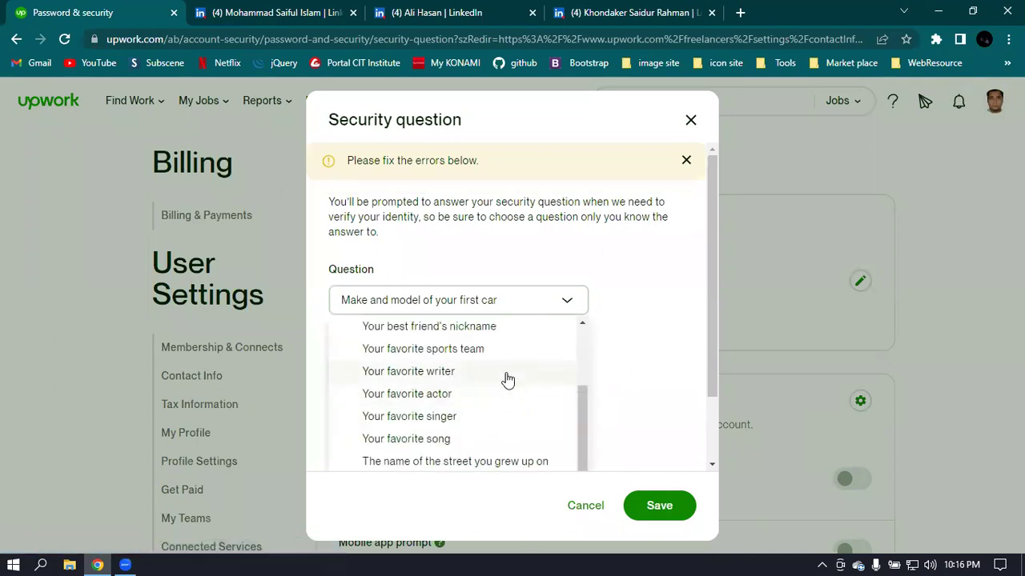
{"action": "scroll", "coordinate": [507, 377], "scroll_direction": "down", "scroll_amount": 1}
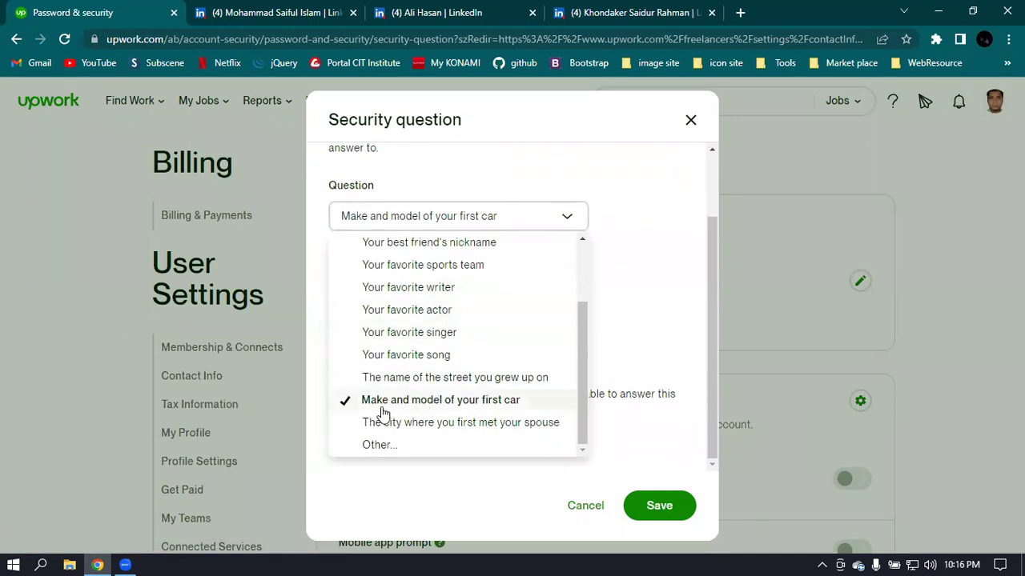
{"action": "left_click", "coordinate": [476, 406]}
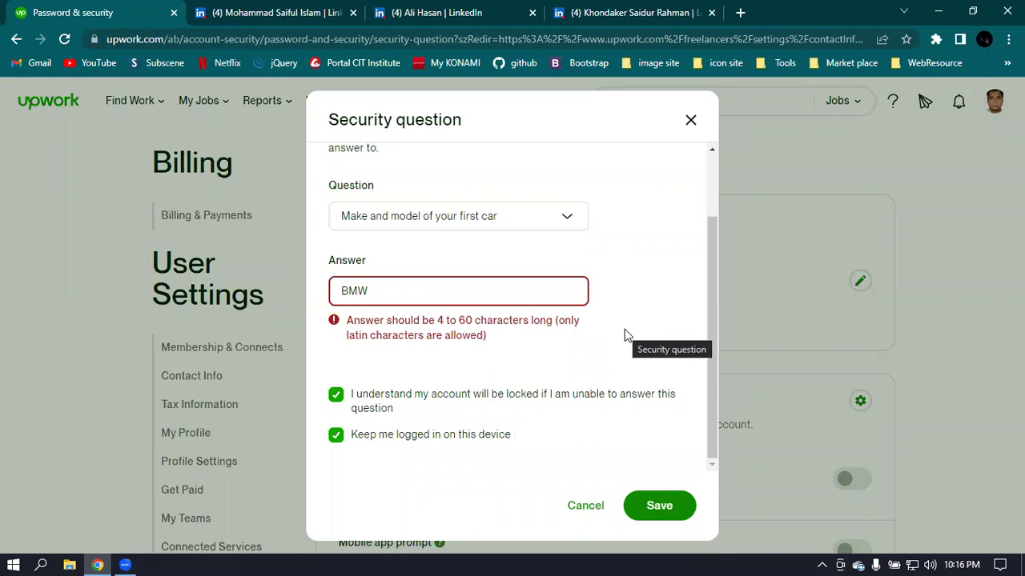
{"action": "left_click", "coordinate": [337, 399]}
{"action": "left_click", "coordinate": [337, 437]}
{"action": "left_click", "coordinate": [337, 434]}
{"action": "left_click", "coordinate": [692, 509]}
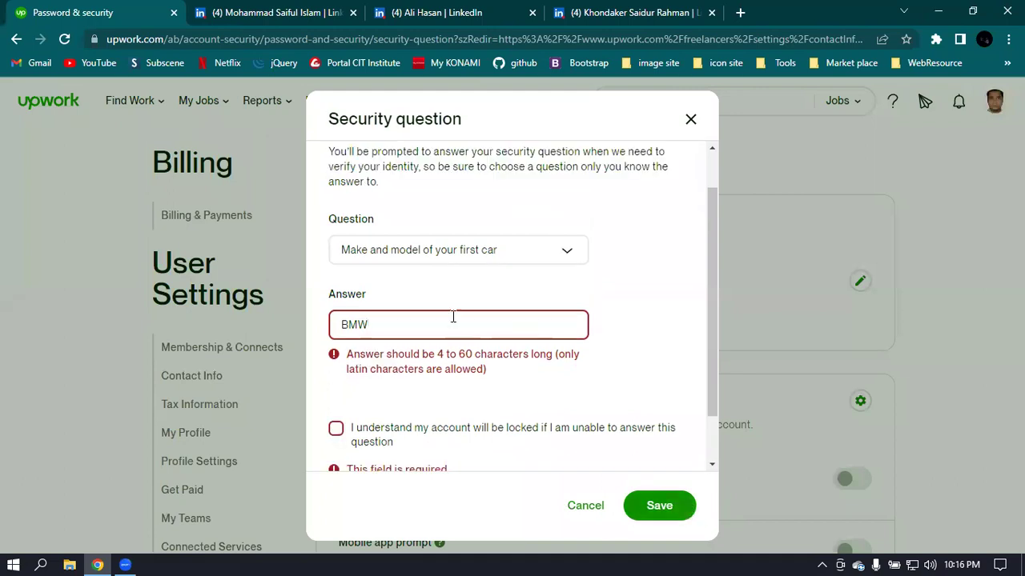
{"action": "scroll", "coordinate": [401, 369], "scroll_direction": "down", "scroll_amount": 2}
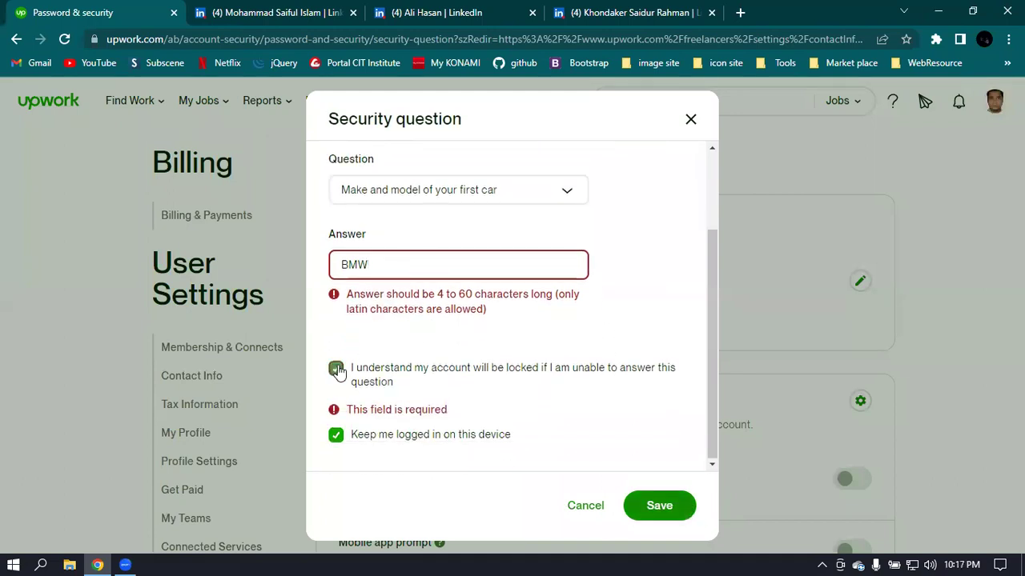
{"action": "left_click", "coordinate": [336, 370]}
{"action": "left_click", "coordinate": [650, 506]}
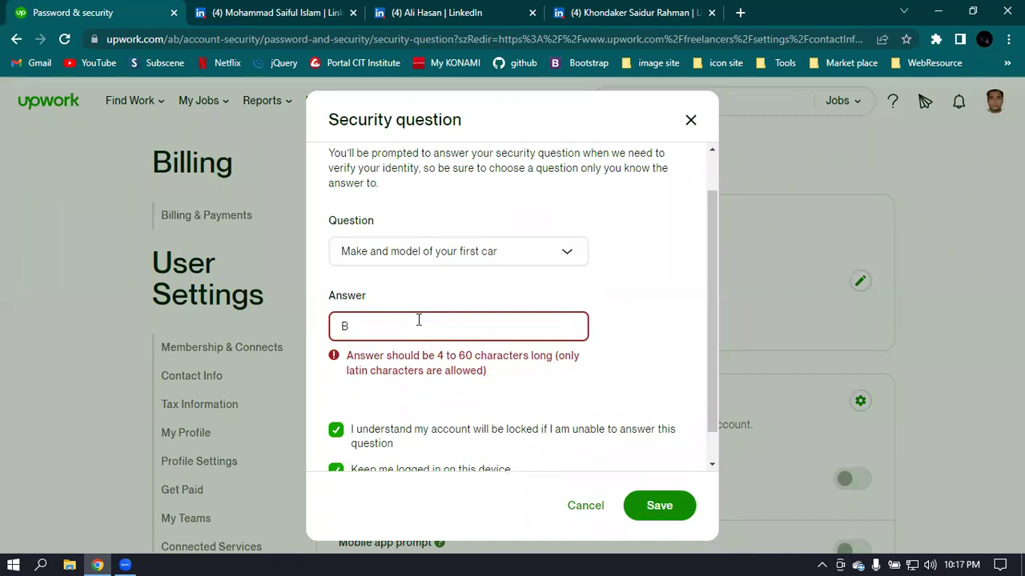
{"action": "left_click", "coordinate": [418, 321]}
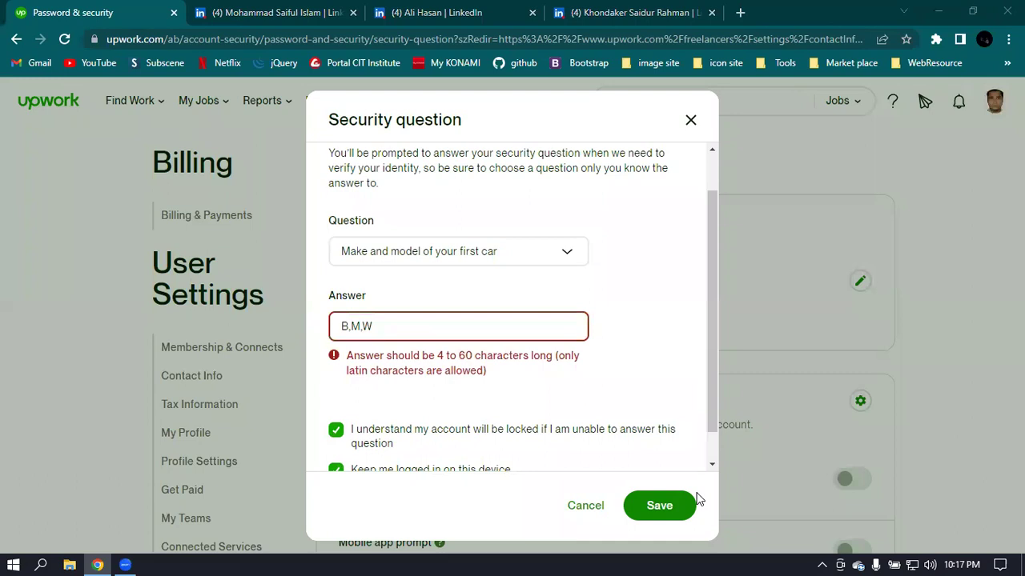
{"action": "left_click", "coordinate": [654, 510]}
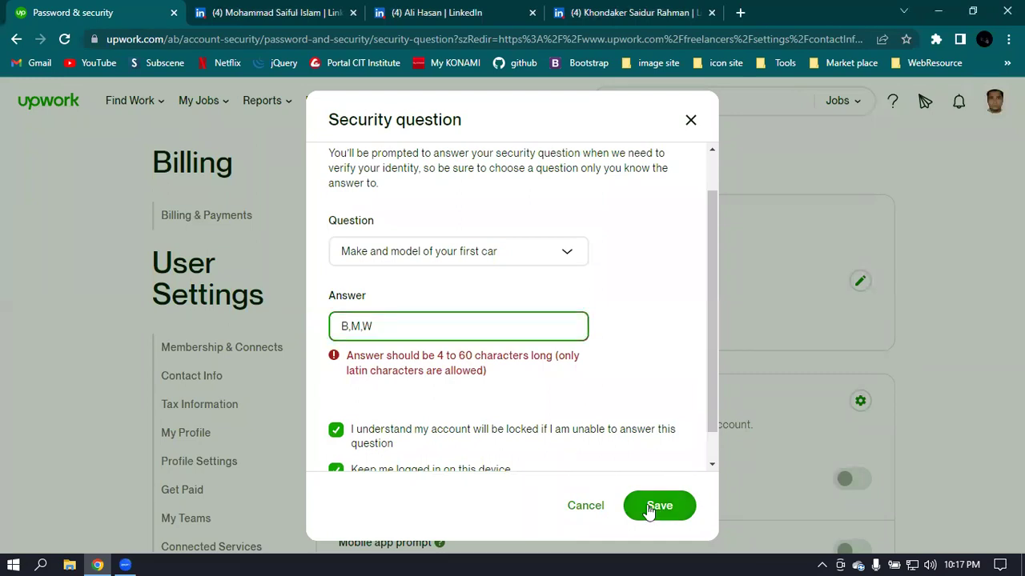
{"action": "triple_click", "coordinate": [414, 330]}
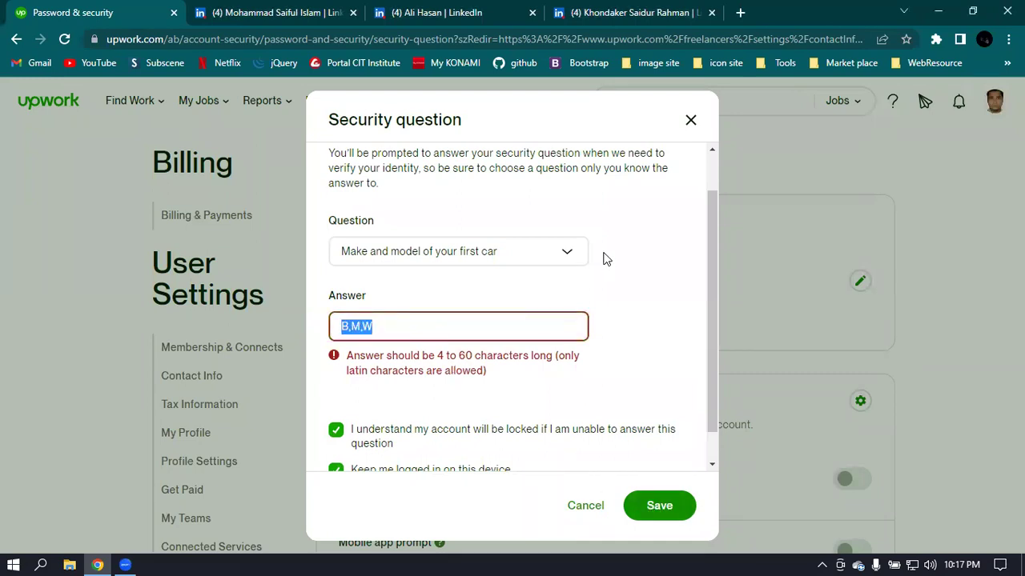
{"action": "key", "text": "BackSpace"}
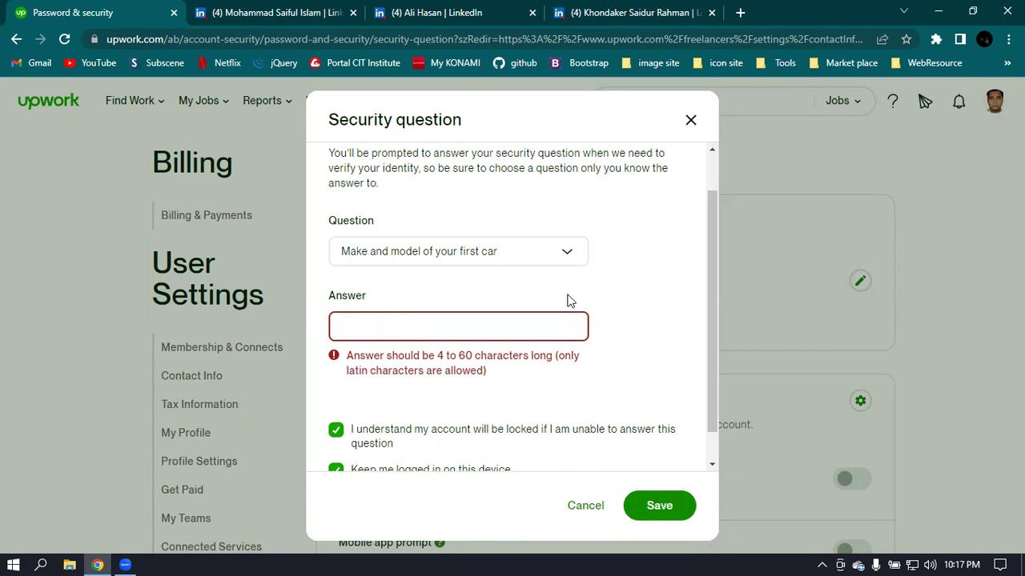
- Close the security question form without saving and go to Tax Information settings
{"action": "left_click", "coordinate": [692, 124]}
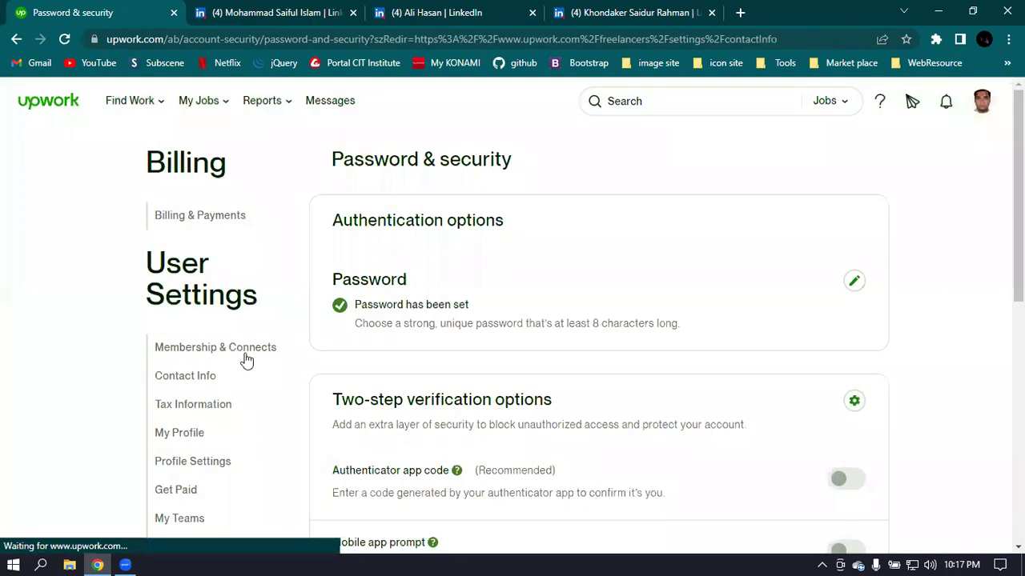
{"action": "scroll", "coordinate": [725, 371], "scroll_direction": "down", "scroll_amount": 1}
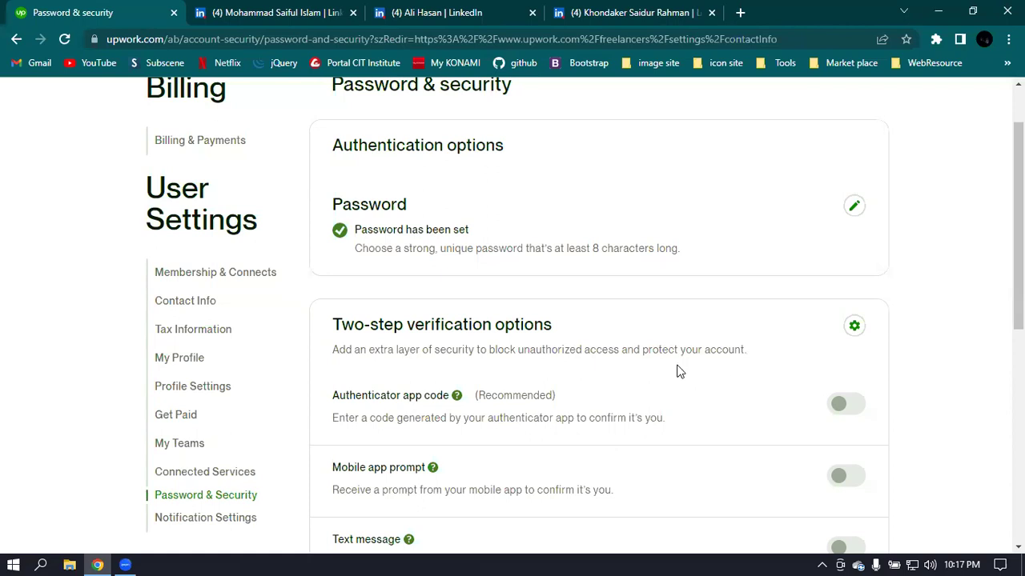
{"action": "scroll", "coordinate": [529, 365], "scroll_direction": "down", "scroll_amount": 2}
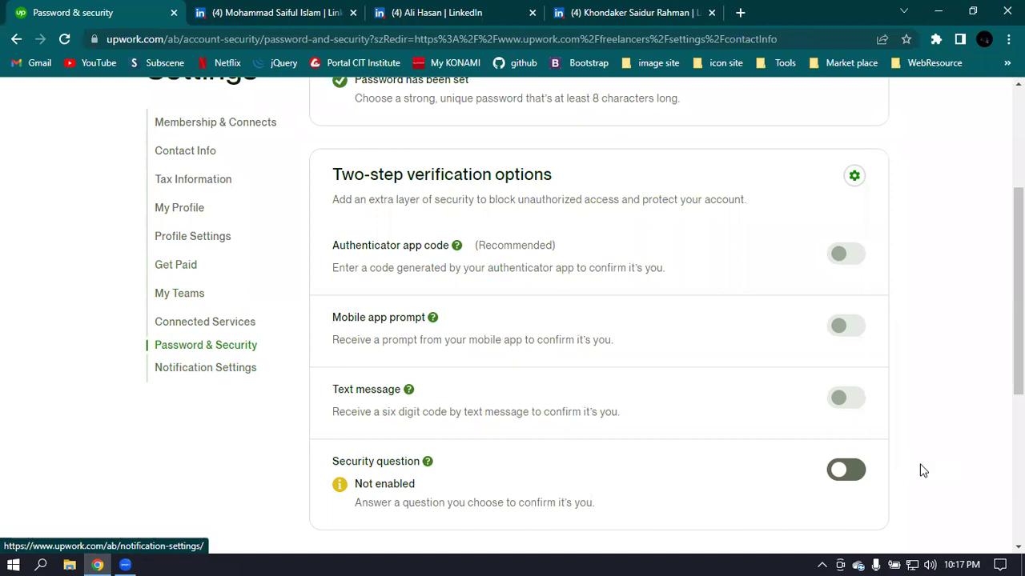
{"action": "left_click", "coordinate": [188, 185]}
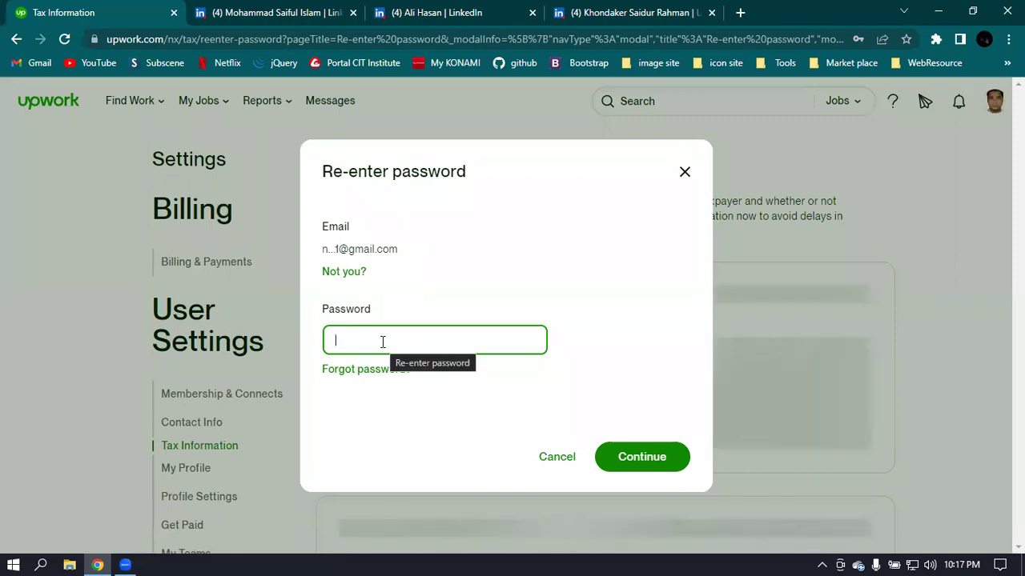
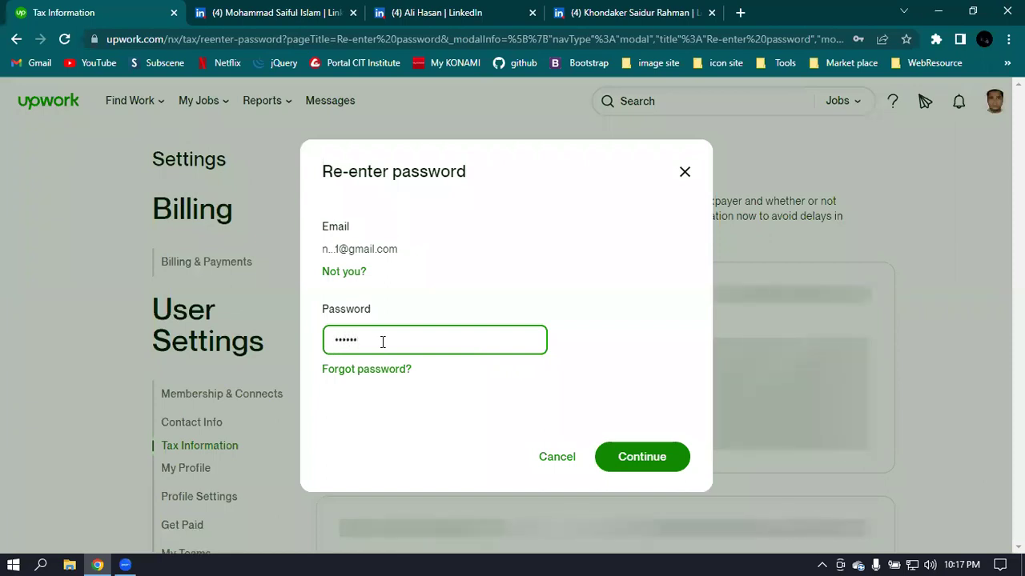
- Re-enter the account password in the verification dialog and continue
{"action": "key", "text": "BackSpace"}
{"action": "key", "text": "BackSpace"}
{"action": "key", "text": "BackSpace"}
{"action": "key", "text": "BackSpace"}
{"action": "key", "text": "BackSpace"}
{"action": "key", "text": "BackSpace"}
{"action": "double_click", "coordinate": [382, 341]}
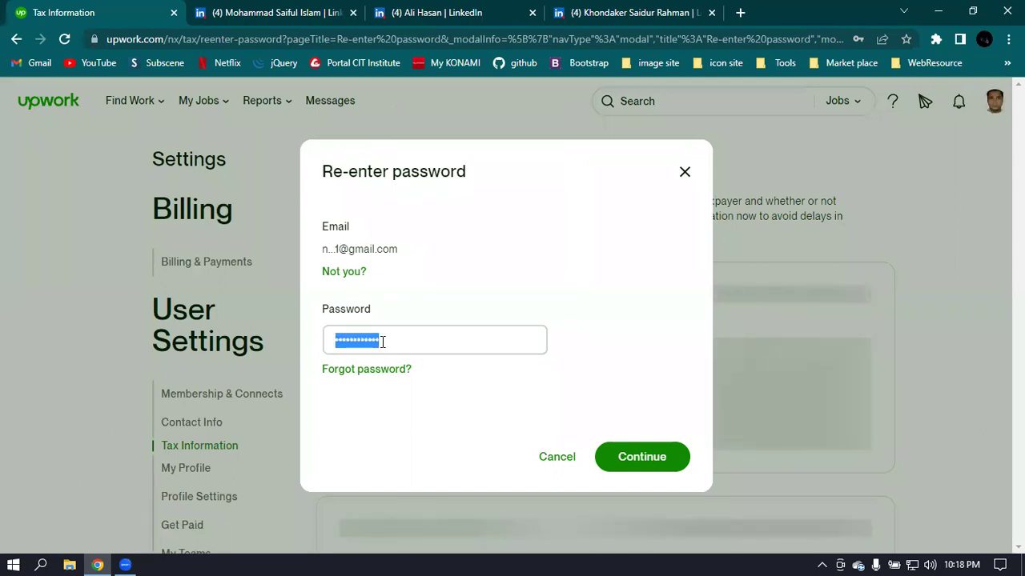
{"action": "type", "text": "****"}
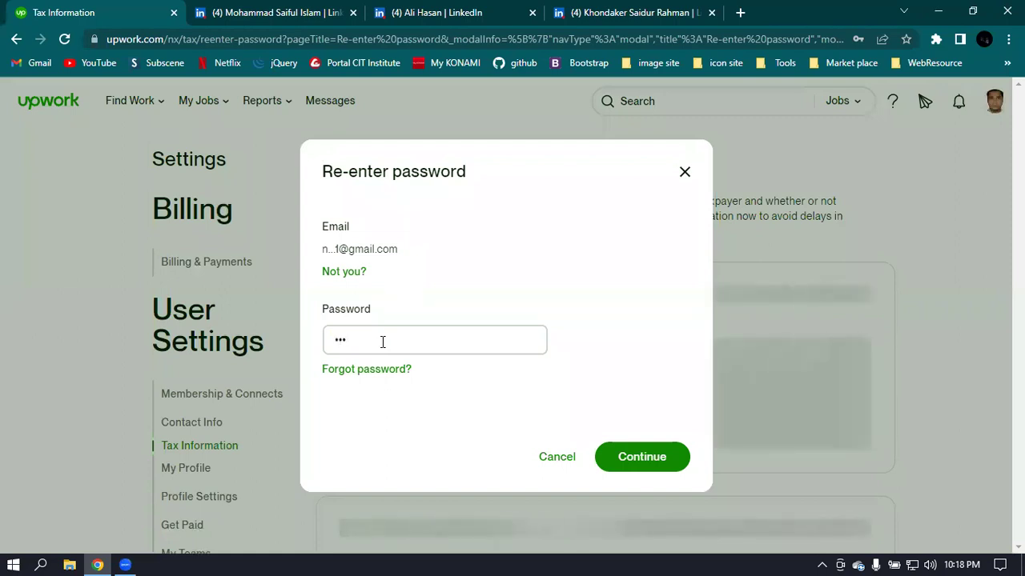
{"action": "type", "text": "***********"}
{"action": "left_click", "coordinate": [657, 458]}
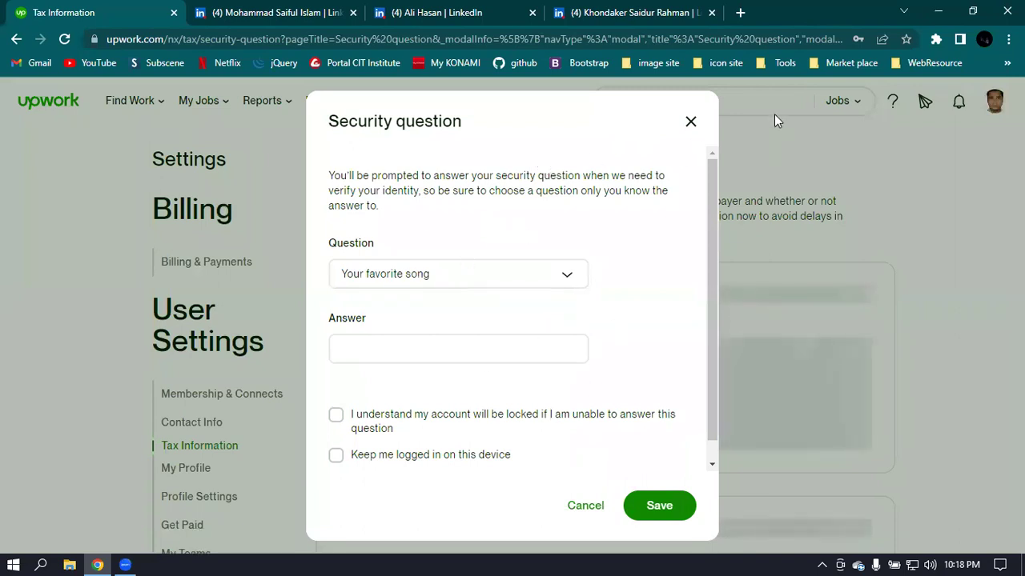
- Dismiss the security question setup and its warning banner, then return to Upwork home
{"action": "left_click", "coordinate": [690, 124]}
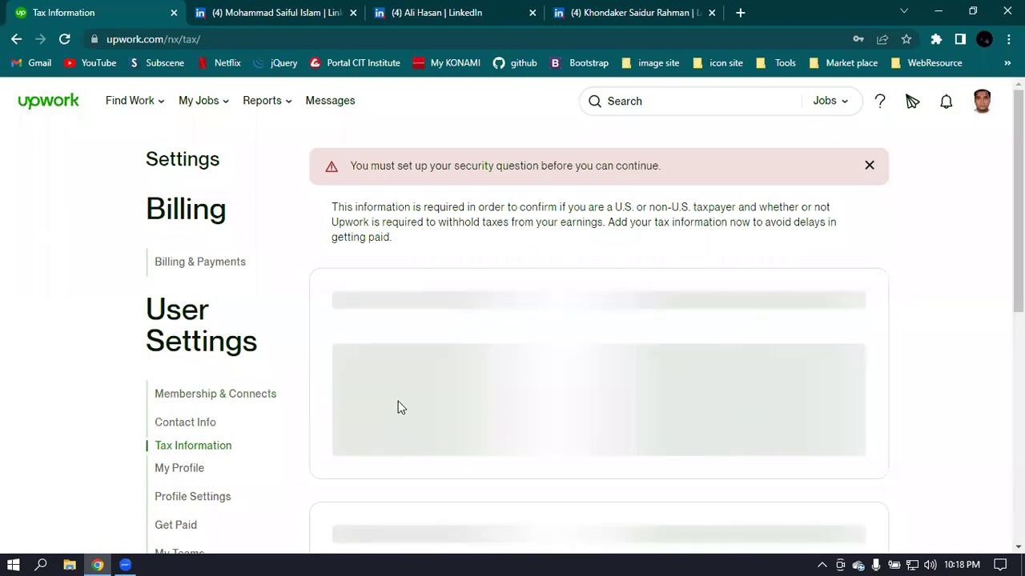
{"action": "scroll", "coordinate": [350, 341], "scroll_direction": "down", "scroll_amount": 2}
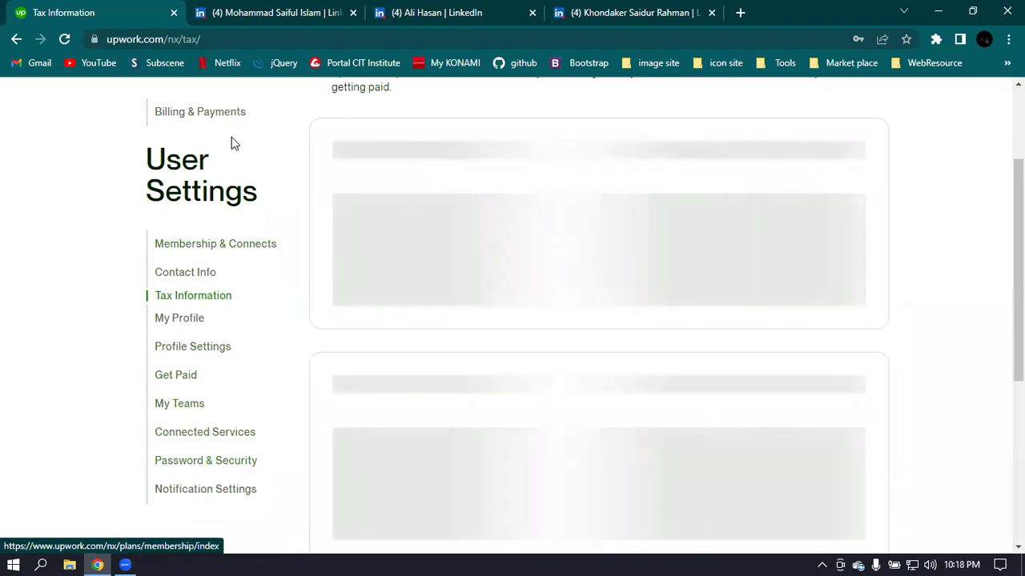
{"action": "scroll", "coordinate": [626, 297], "scroll_direction": "up", "scroll_amount": 2}
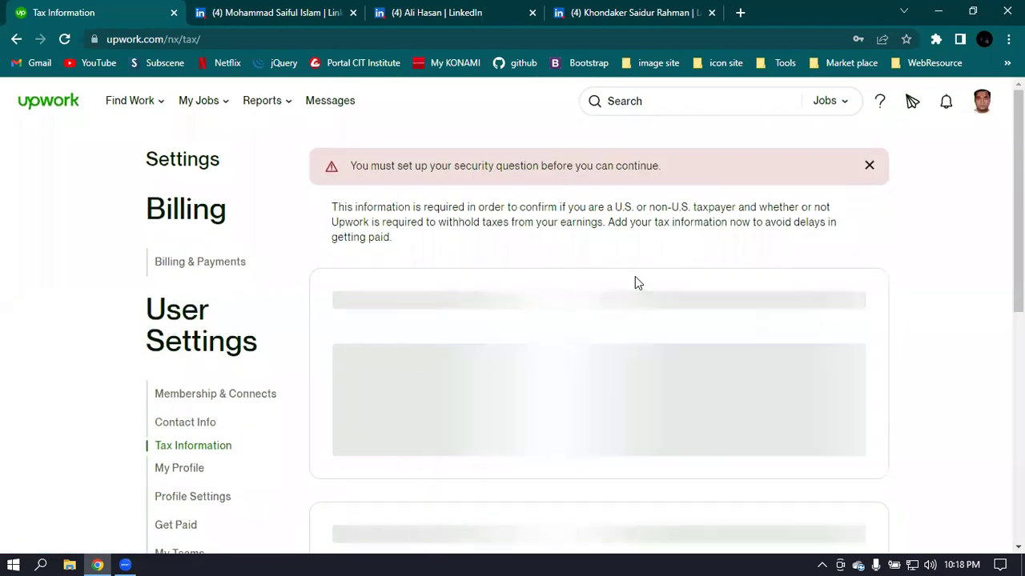
{"action": "left_click", "coordinate": [868, 166]}
{"action": "left_click", "coordinate": [36, 103]}
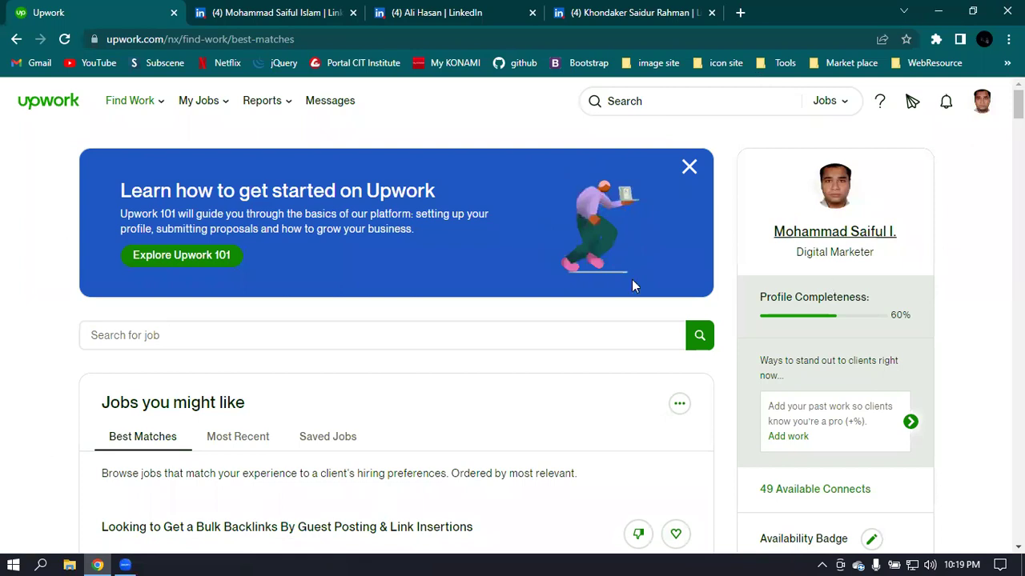
- Look through the three LinkedIn profile tabs and Upwork, then open a new browser tab
{"action": "left_click", "coordinate": [440, 12]}
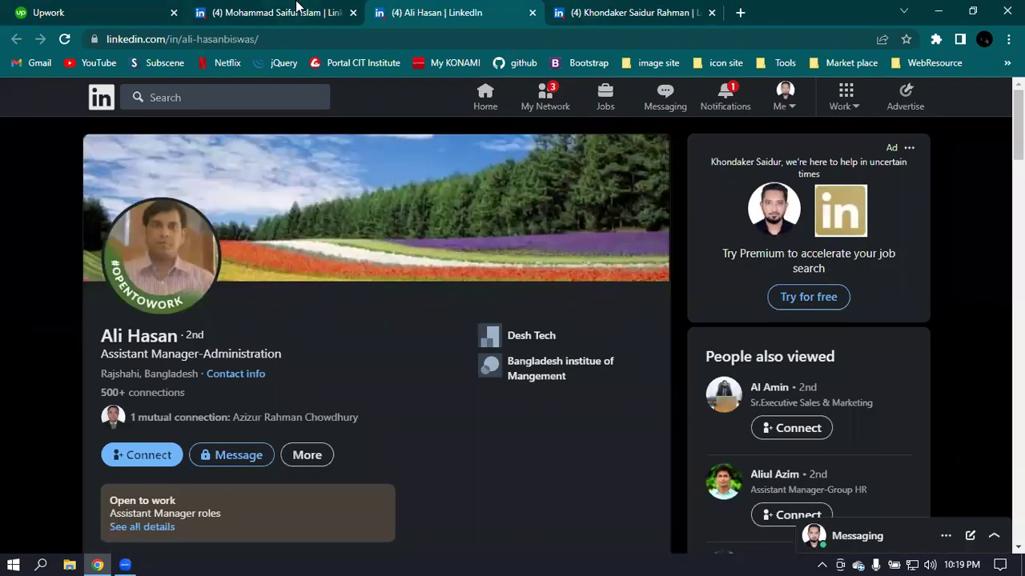
{"action": "left_click", "coordinate": [297, 10]}
{"action": "left_click", "coordinate": [616, 9]}
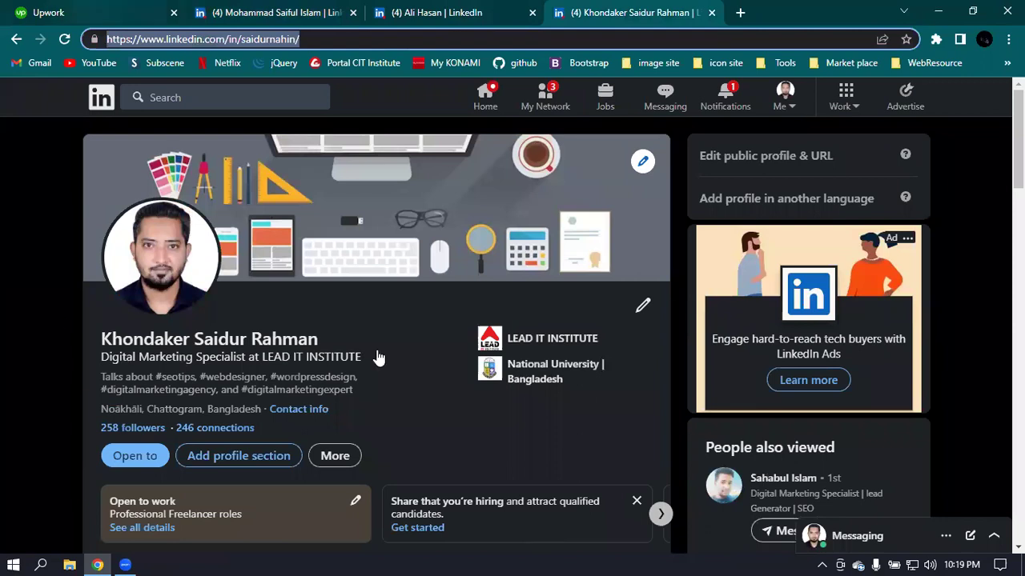
{"action": "key", "text": "ctrl+1"}
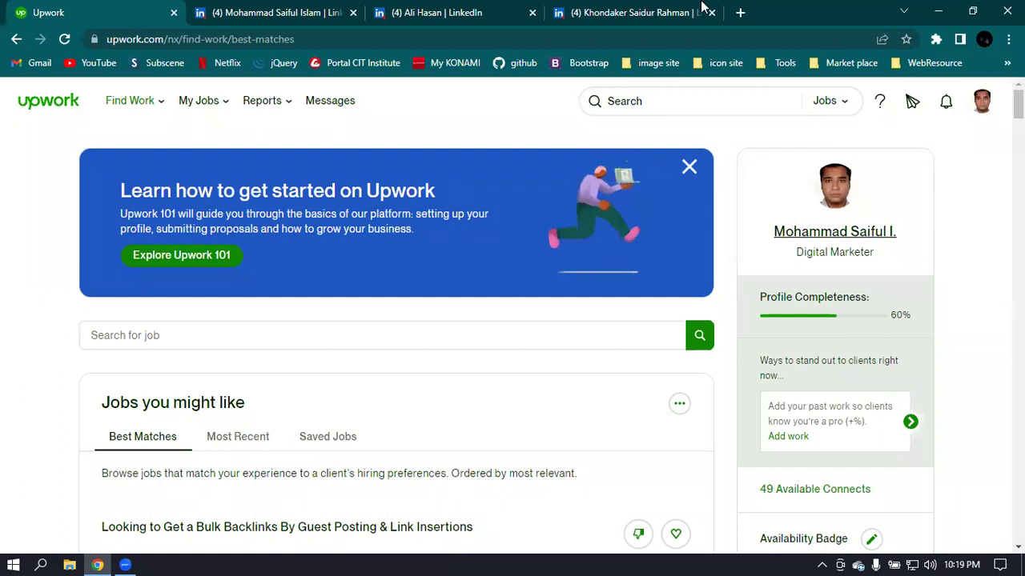
{"action": "key", "text": "ctrl+Tab"}
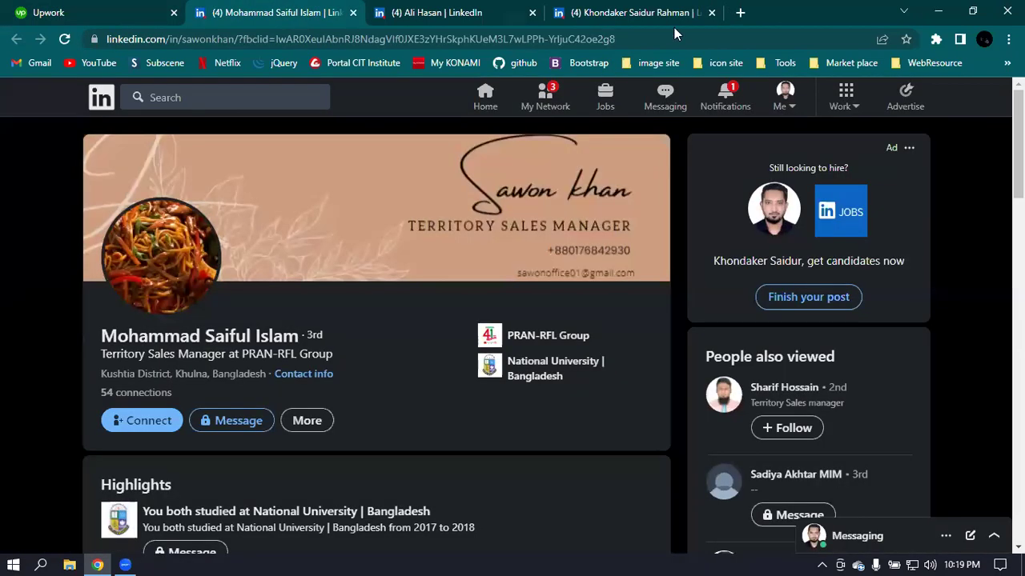
{"action": "left_click", "coordinate": [739, 10]}
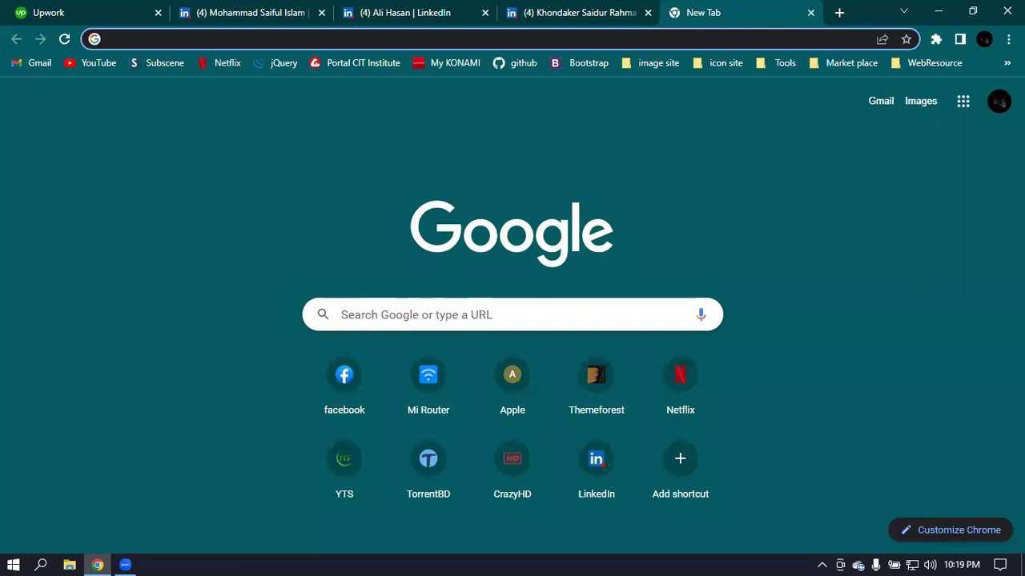
- Go to ads.google.com via 'ads' in the address bar and sign in
{"action": "type", "text": "ads"}
{"action": "key", "text": "Return"}
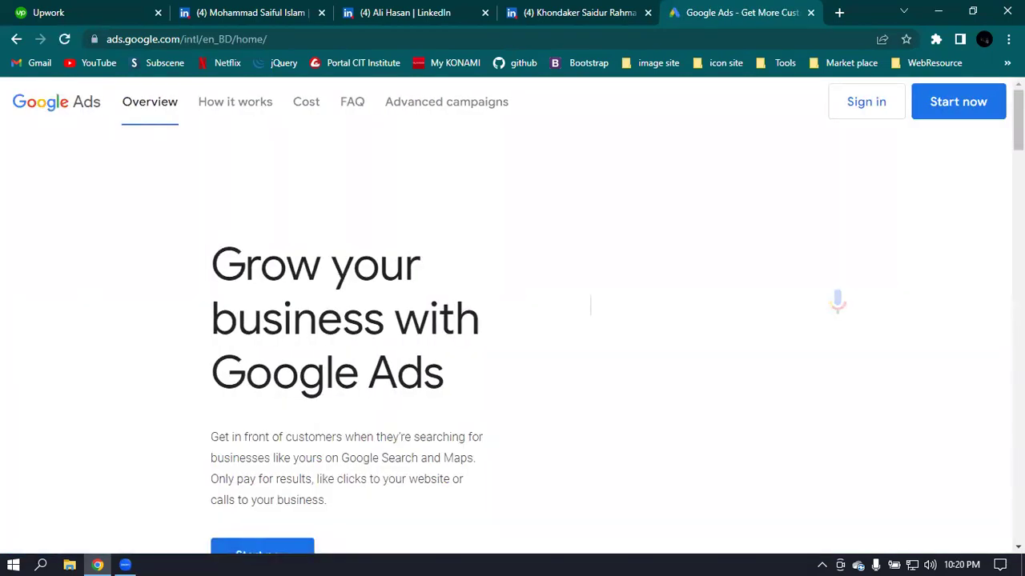
{"action": "left_click", "coordinate": [856, 108]}
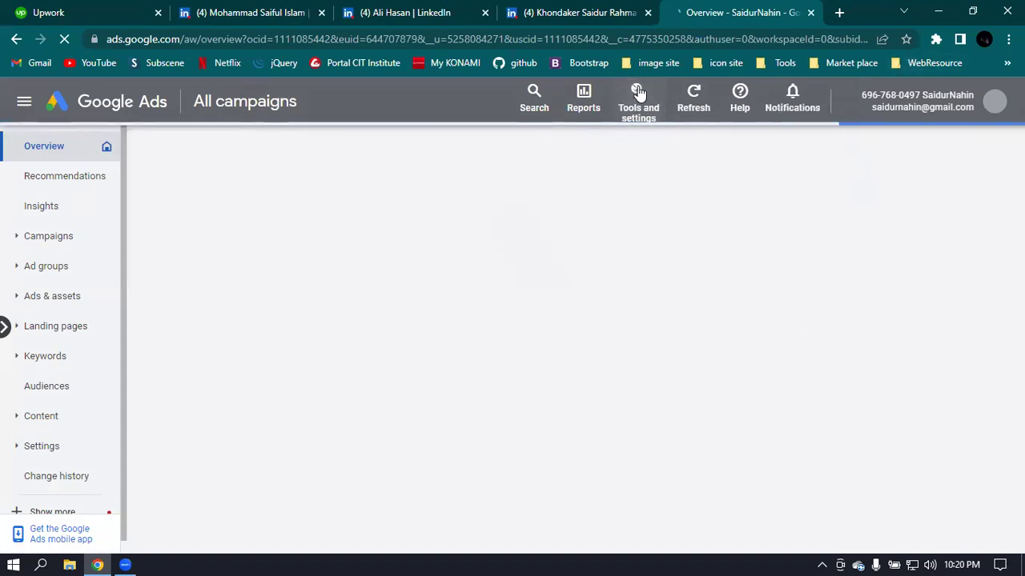
- Dismiss the ads-not-running notice, open Linked accounts, and open Access and security in a new tab
{"action": "left_click", "coordinate": [909, 145]}
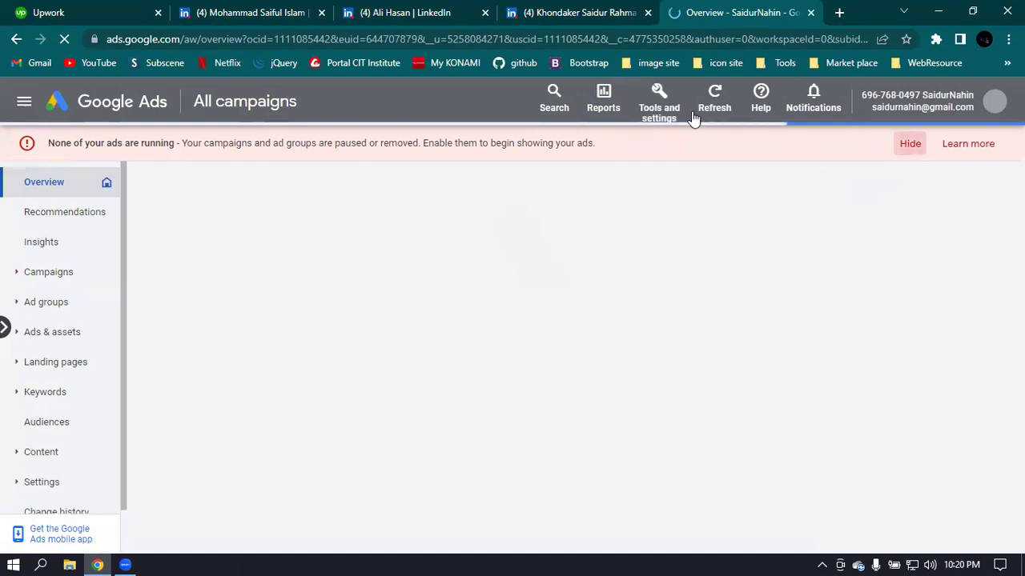
{"action": "left_click", "coordinate": [659, 104]}
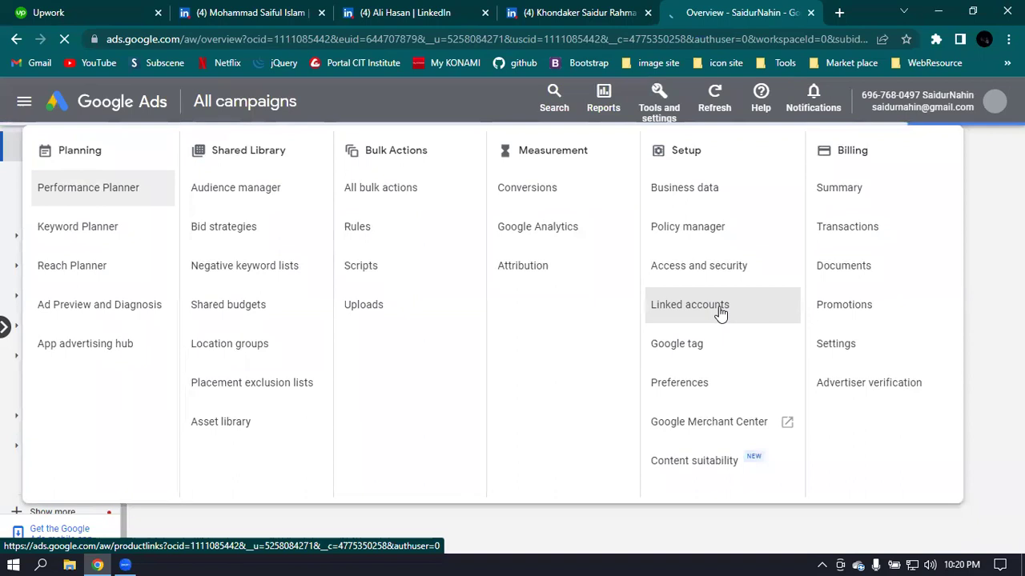
{"action": "left_click", "coordinate": [712, 302]}
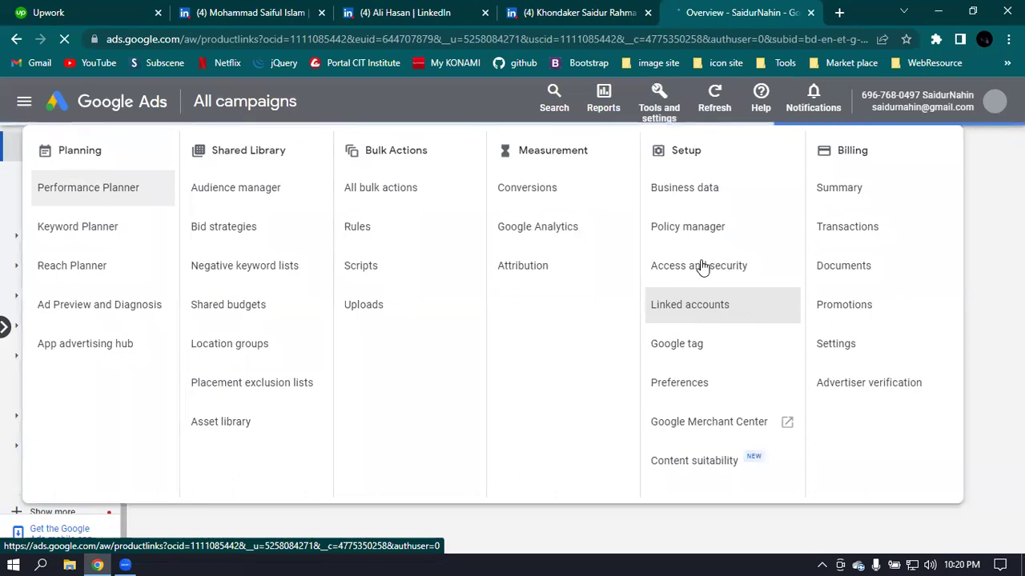
{"action": "right_click", "coordinate": [701, 267]}
{"action": "left_click", "coordinate": [779, 273]}
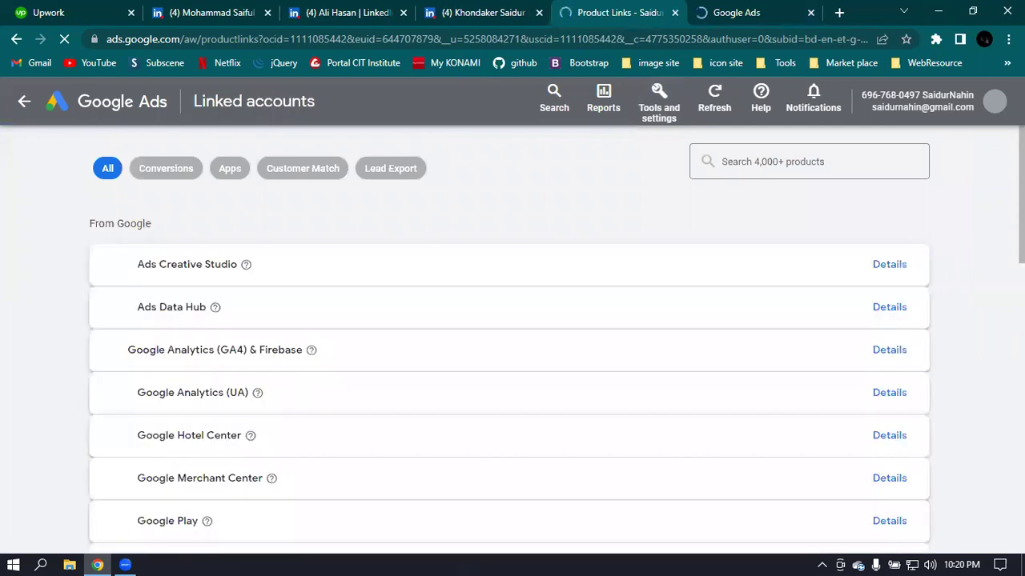
- Scroll the Linked accounts list, open the Ads Creative Studio linking details, then move to the users page
{"action": "scroll", "coordinate": [973, 278], "scroll_direction": "down", "scroll_amount": 2}
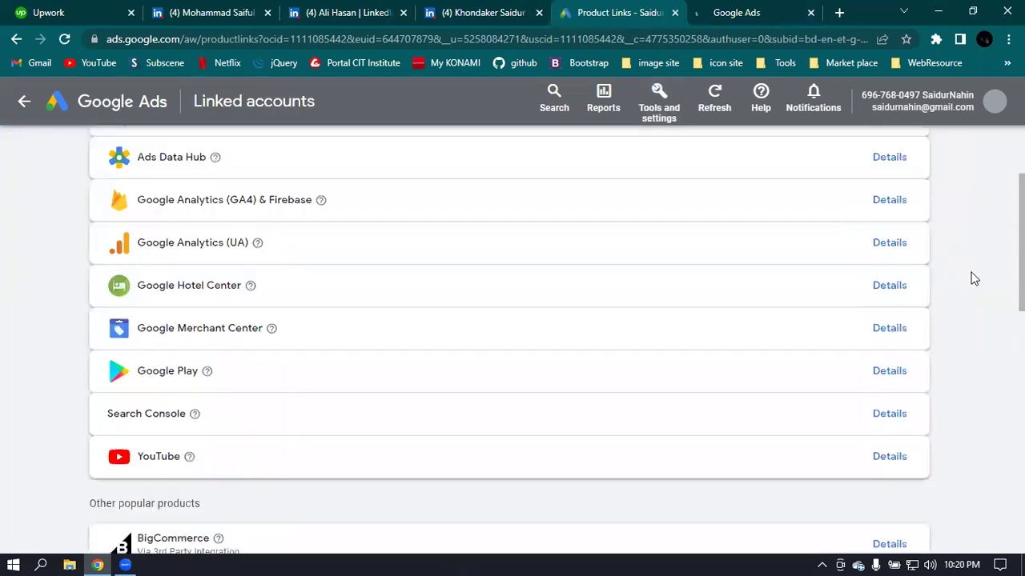
{"action": "scroll", "coordinate": [974, 278], "scroll_direction": "down", "scroll_amount": 3}
{"action": "scroll", "coordinate": [975, 278], "scroll_direction": "down", "scroll_amount": 1}
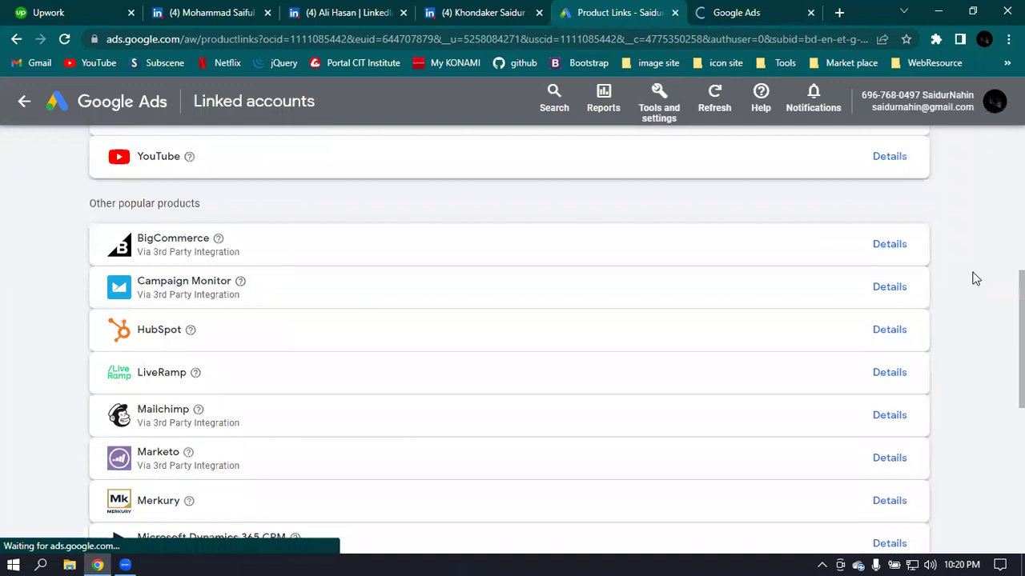
{"action": "scroll", "coordinate": [976, 278], "scroll_direction": "up", "scroll_amount": 6}
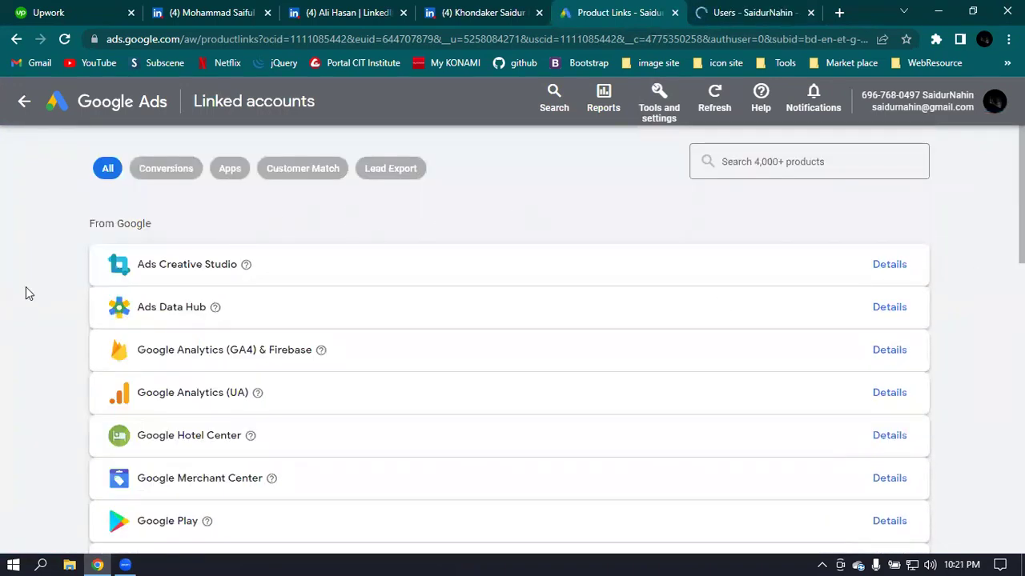
{"action": "left_click", "coordinate": [889, 266]}
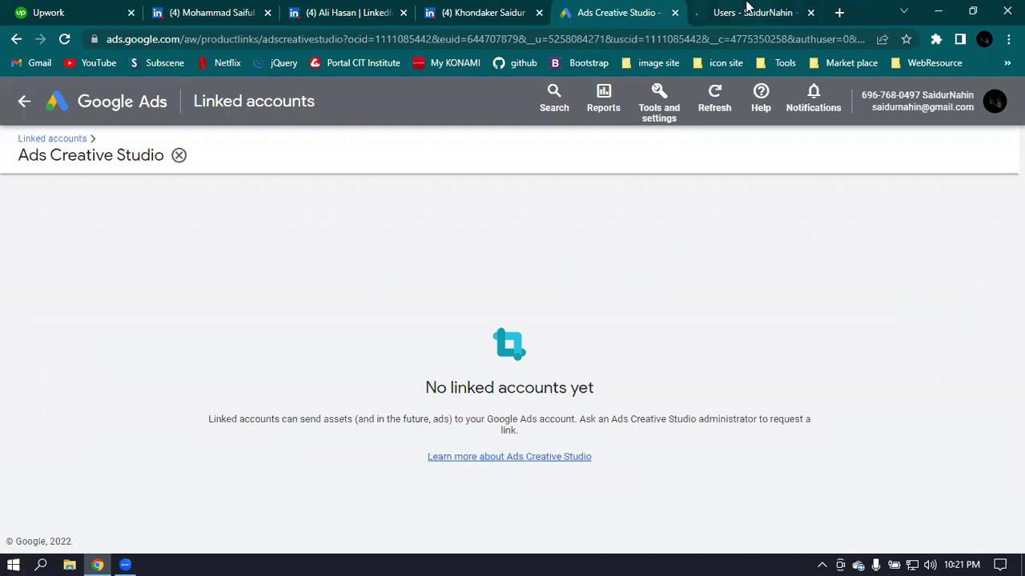
{"action": "left_click", "coordinate": [747, 8]}
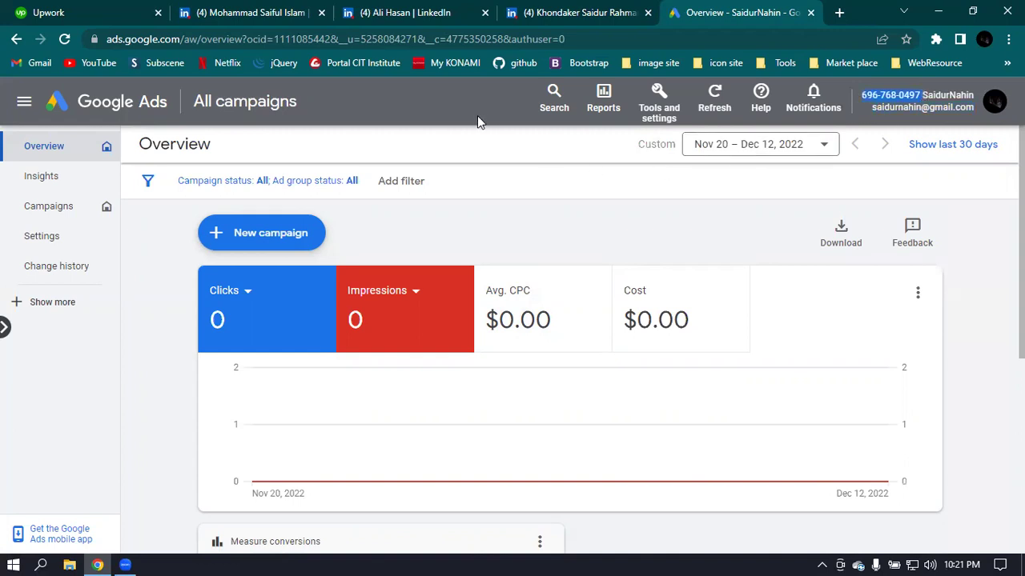
- Peek at the account tools menu and the campaigns panel, closing both again
{"action": "left_click", "coordinate": [658, 96]}
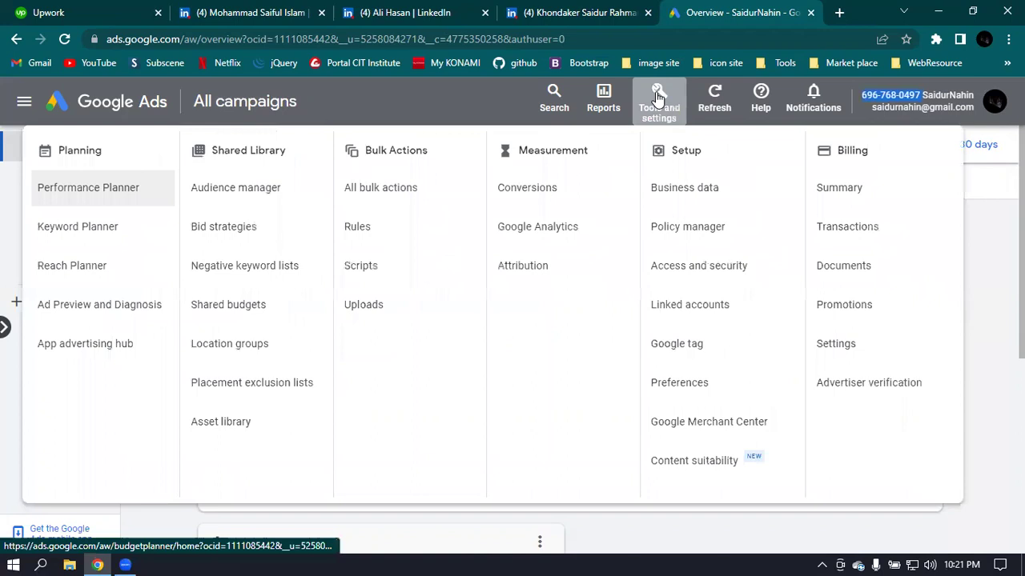
{"action": "left_click", "coordinate": [658, 96]}
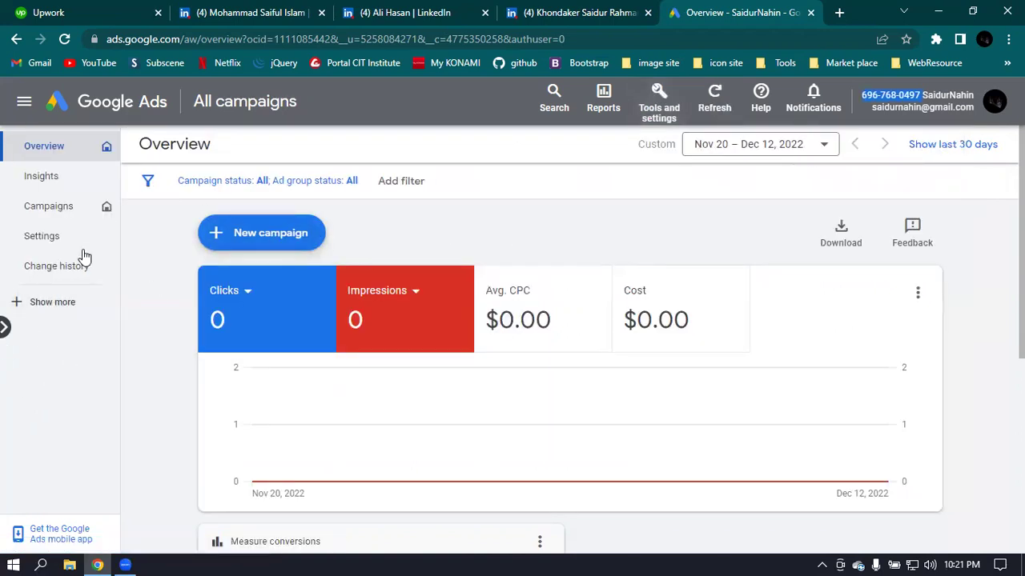
{"action": "left_click", "coordinate": [4, 330]}
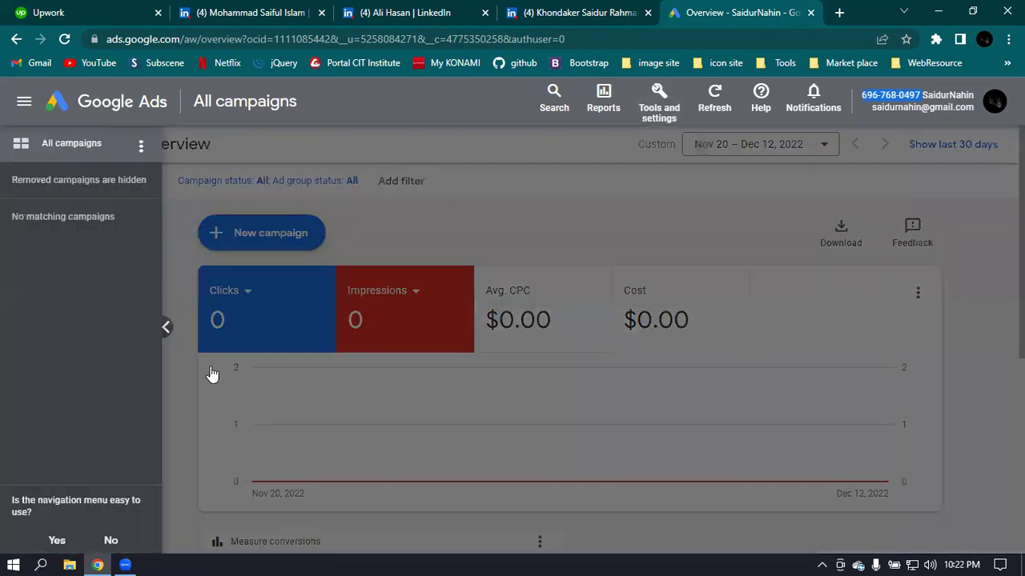
{"action": "left_click", "coordinate": [167, 329]}
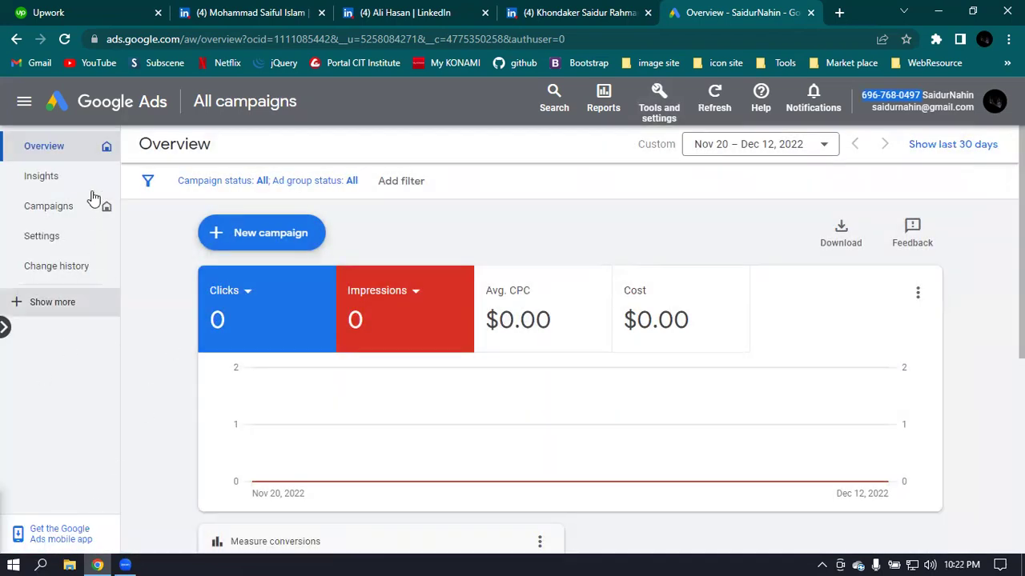
- Set Overview as the starting page and expand the side navigation to show Locations and Experiments
{"action": "left_click", "coordinate": [106, 145]}
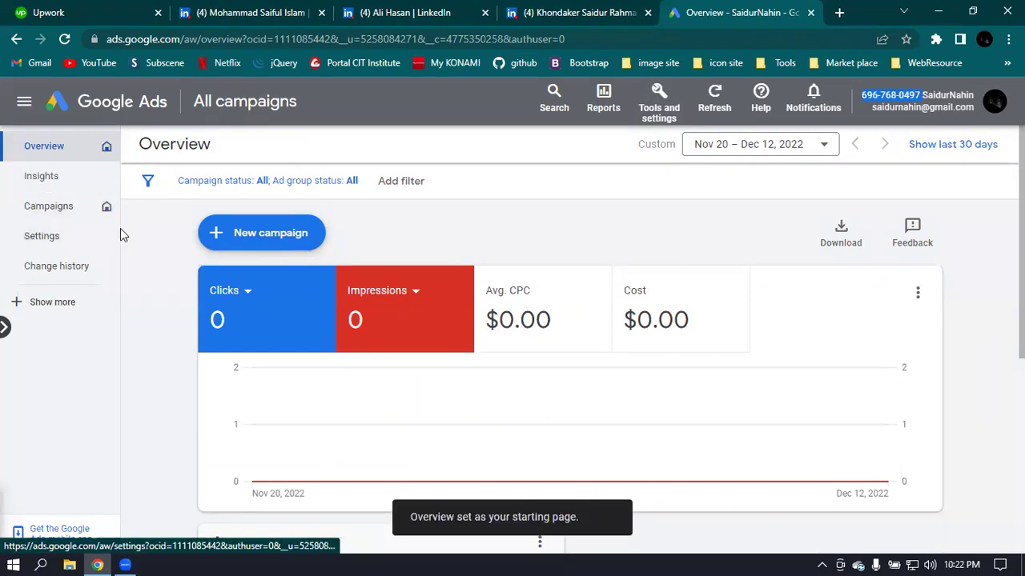
{"action": "left_click", "coordinate": [18, 308]}
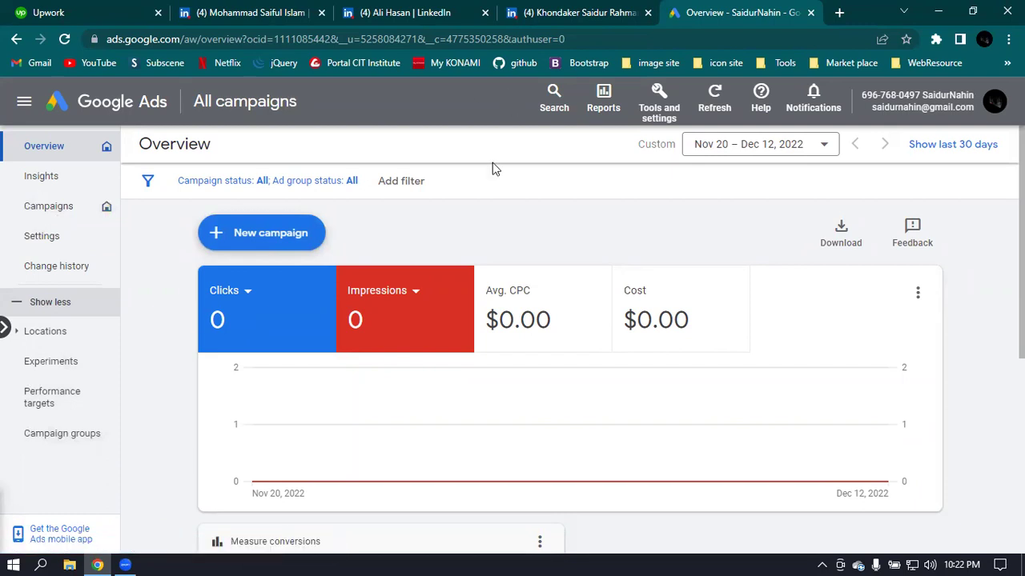
{"action": "left_click", "coordinate": [659, 102]}
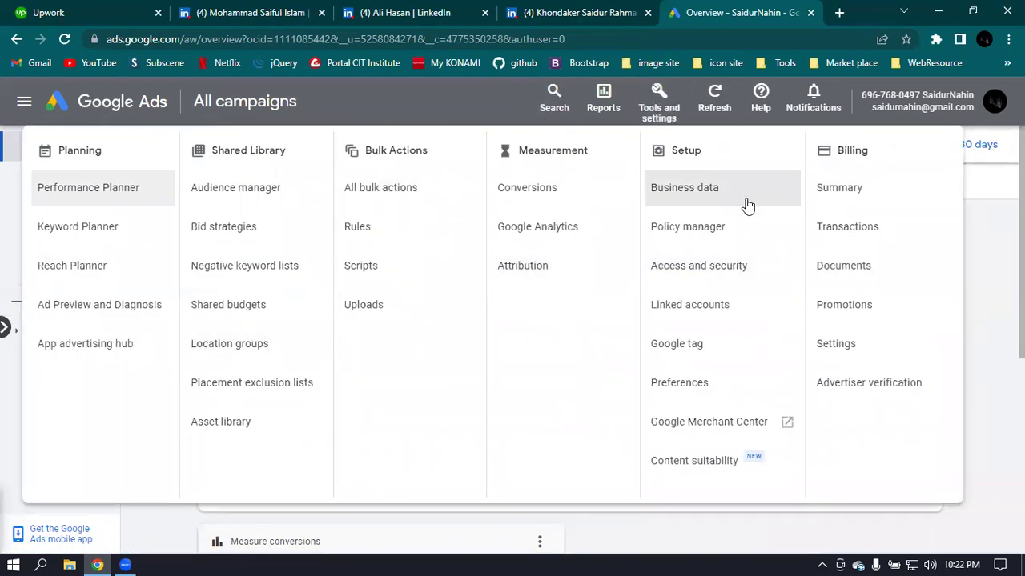
- Go to Access and security, review the Managers and Security tabs, then start adding a new user
{"action": "left_click", "coordinate": [717, 279]}
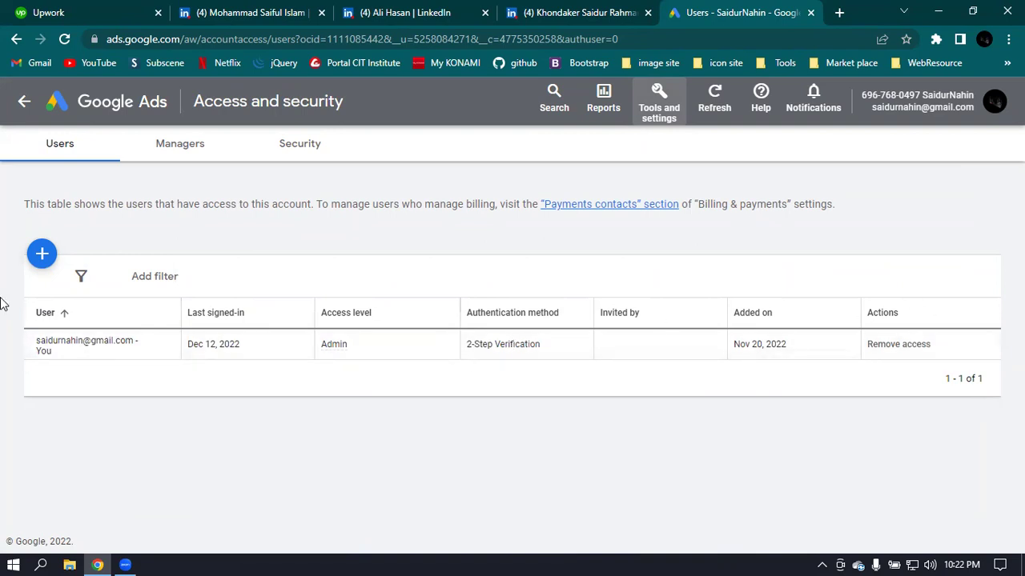
{"action": "left_click", "coordinate": [184, 146]}
{"action": "left_click", "coordinate": [298, 147]}
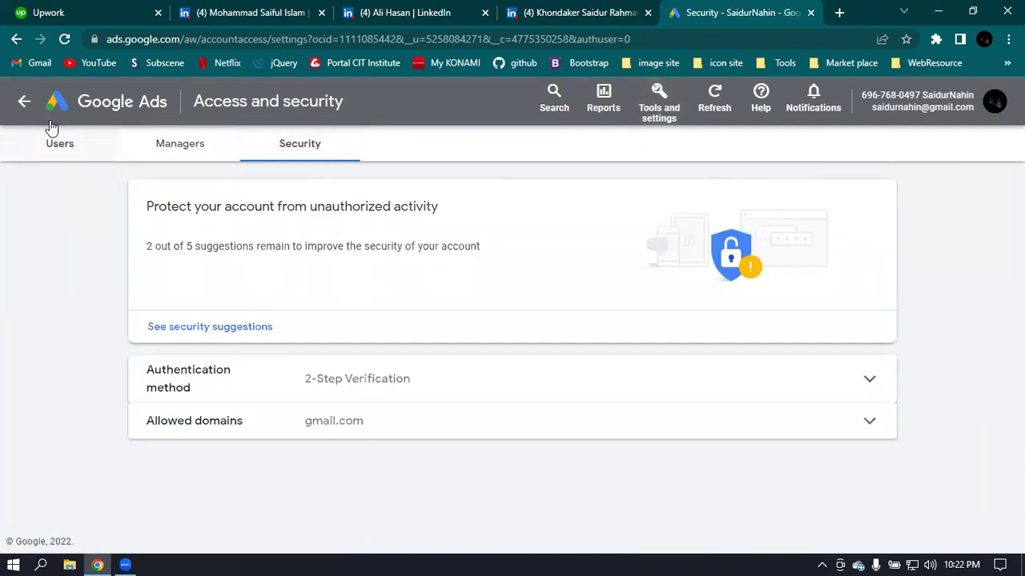
{"action": "left_click", "coordinate": [61, 146]}
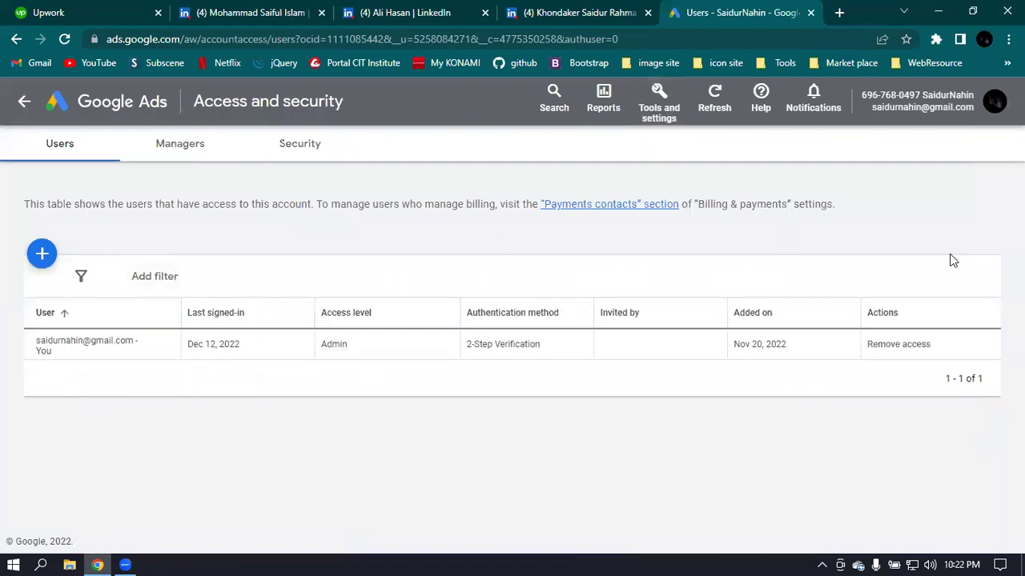
{"action": "left_click", "coordinate": [40, 255]}
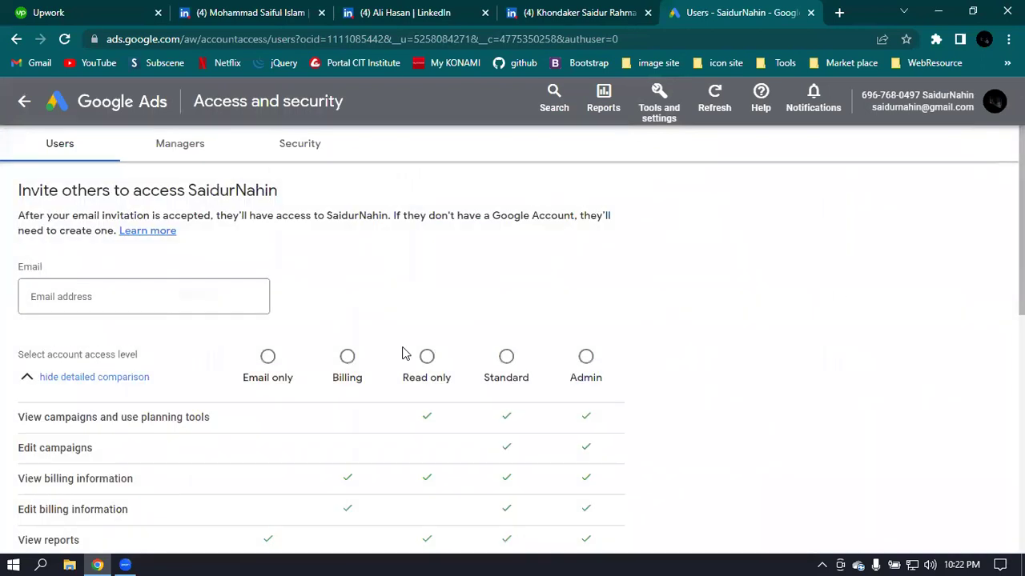
- Try the Email only access level and toggle each email subscription, leaving all four unticked
{"action": "left_click", "coordinate": [77, 297]}
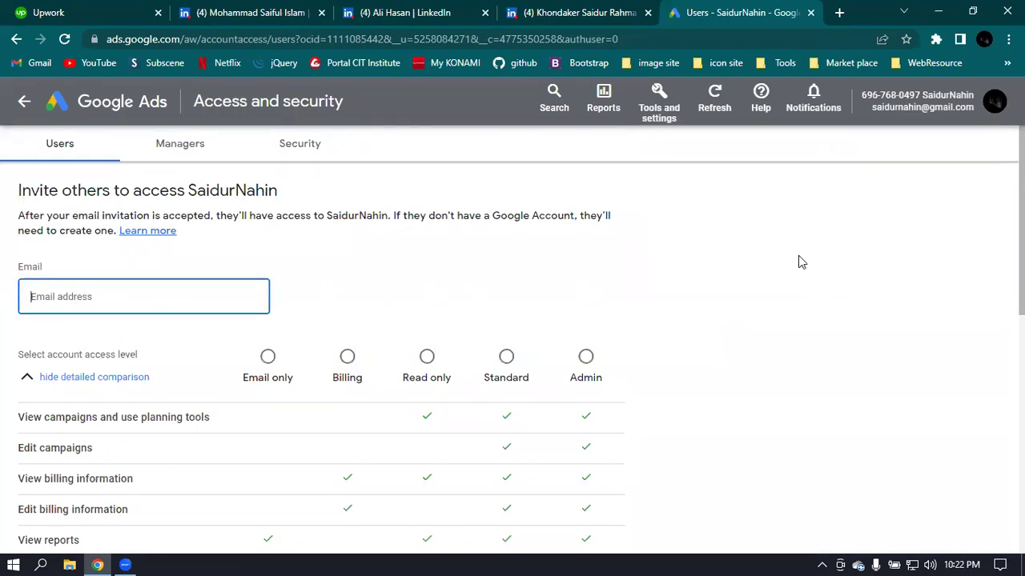
{"action": "scroll", "coordinate": [798, 256], "scroll_direction": "down", "scroll_amount": 2}
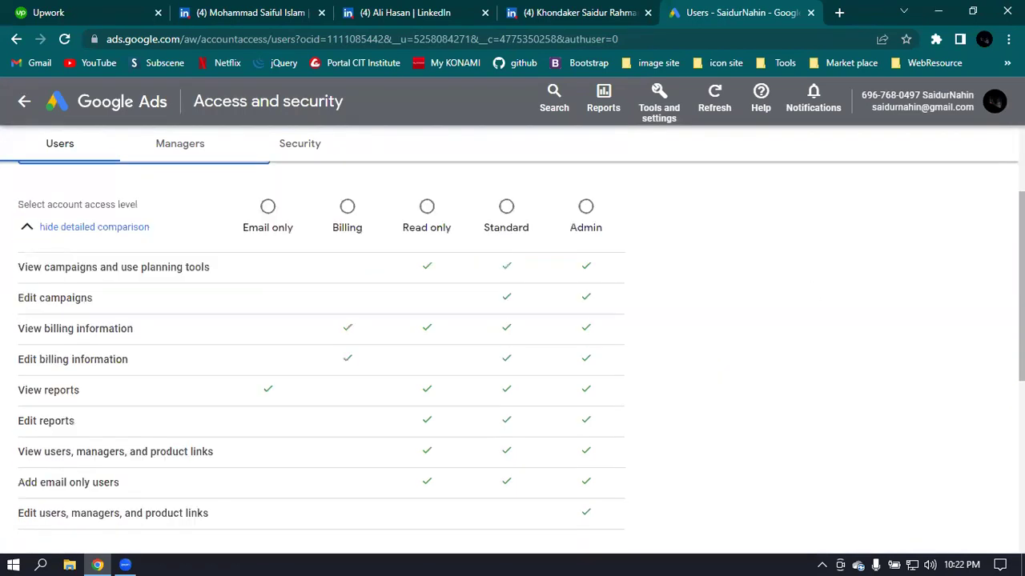
{"action": "left_click", "coordinate": [271, 207]}
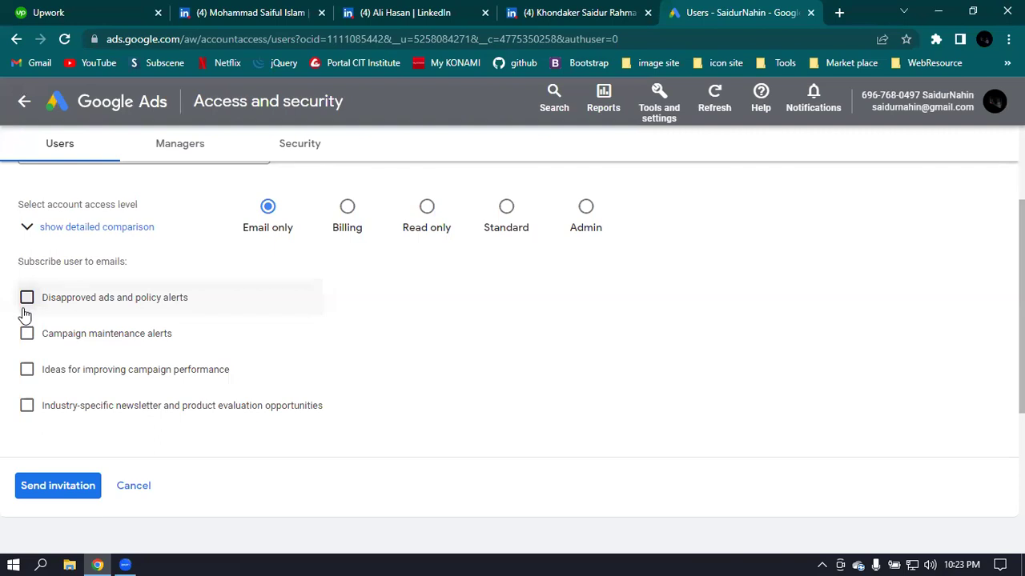
{"action": "left_click", "coordinate": [27, 308]}
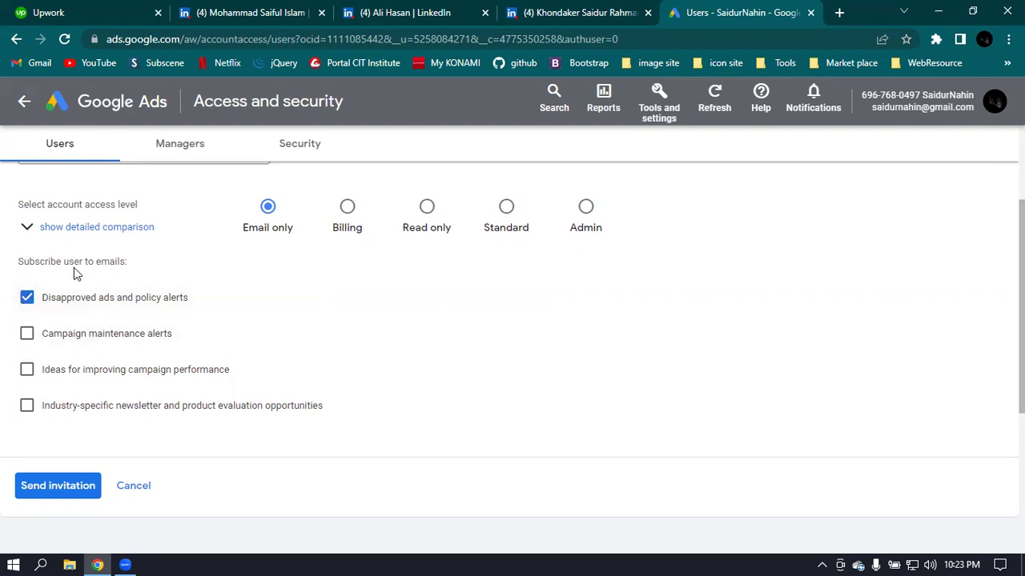
{"action": "left_click", "coordinate": [27, 333]}
{"action": "left_click", "coordinate": [26, 369]}
{"action": "left_click", "coordinate": [26, 405]}
{"action": "left_click", "coordinate": [26, 405]}
{"action": "left_click", "coordinate": [26, 369]}
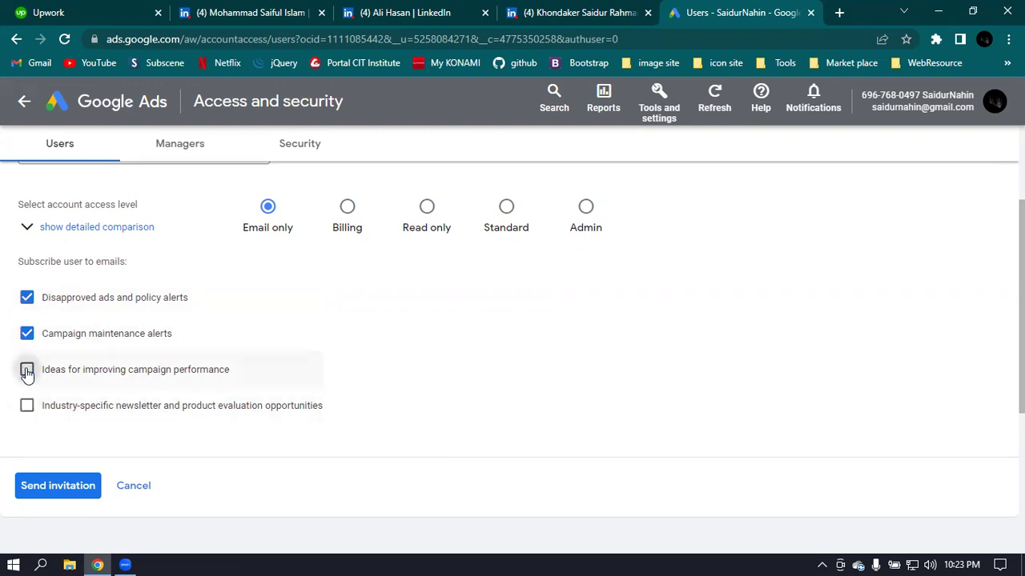
{"action": "left_click", "coordinate": [26, 405]}
{"action": "left_click", "coordinate": [26, 369]}
{"action": "left_click", "coordinate": [26, 297]}
{"action": "left_click", "coordinate": [26, 333]}
{"action": "left_click", "coordinate": [27, 369]}
{"action": "left_click", "coordinate": [26, 405]}
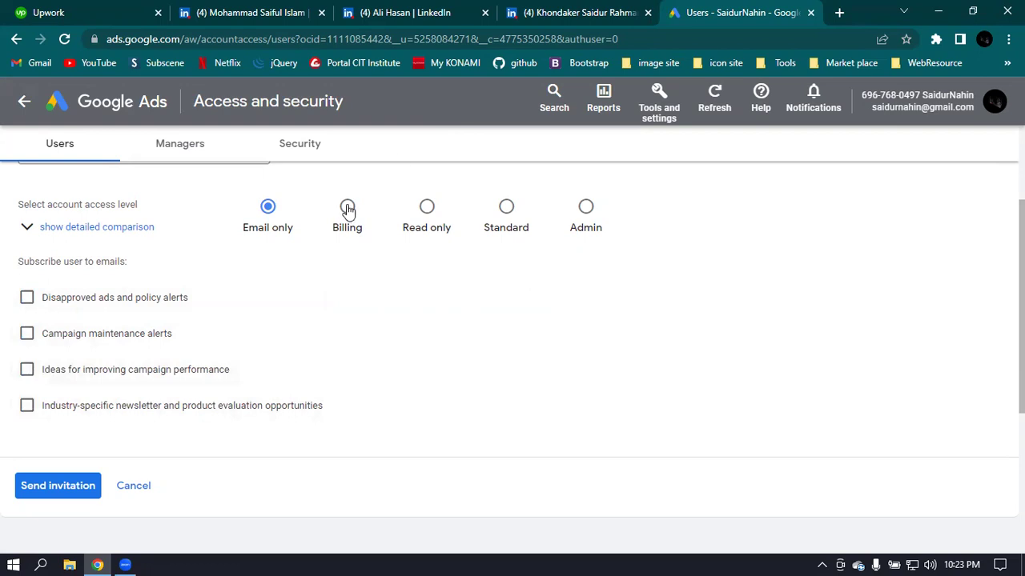
- Compare the Billing and Read only access levels, scrolling through the form
{"action": "left_click", "coordinate": [348, 208]}
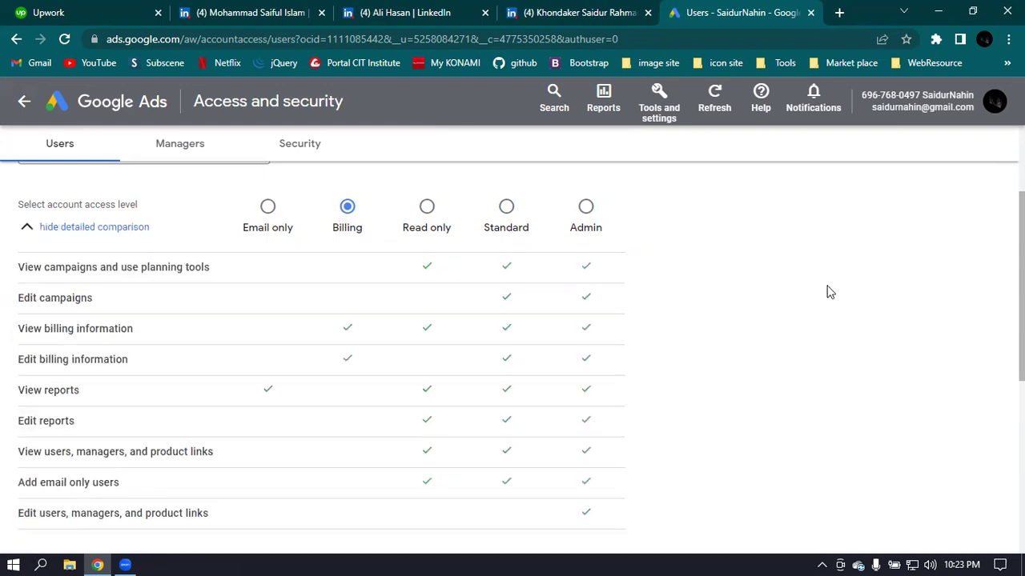
{"action": "scroll", "coordinate": [632, 324], "scroll_direction": "up", "scroll_amount": 2}
{"action": "scroll", "coordinate": [665, 308], "scroll_direction": "down", "scroll_amount": 1}
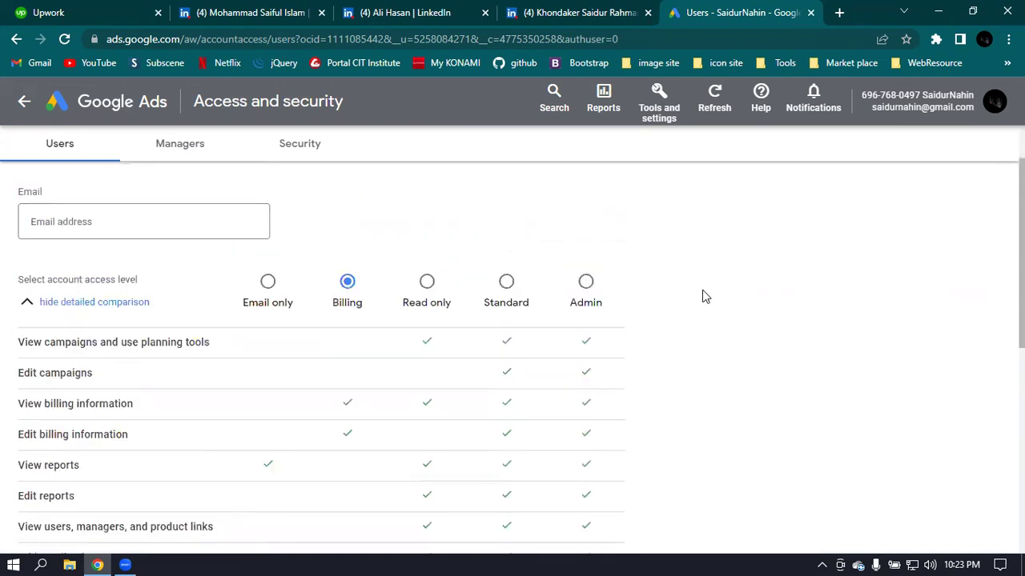
{"action": "scroll", "coordinate": [641, 295], "scroll_direction": "down", "scroll_amount": 1}
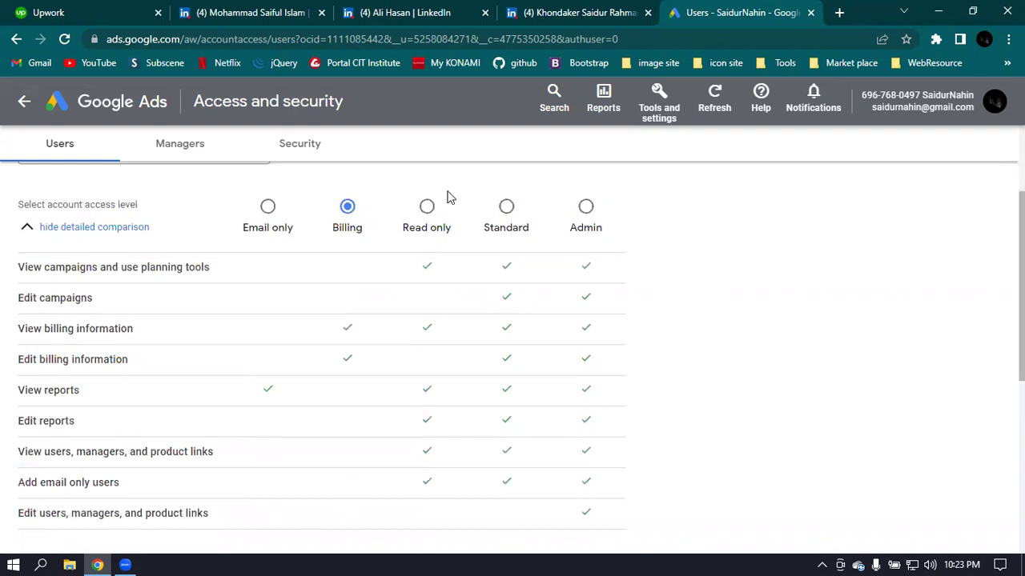
{"action": "left_click", "coordinate": [425, 209]}
{"action": "scroll", "coordinate": [670, 259], "scroll_direction": "down", "scroll_amount": 2}
{"action": "scroll", "coordinate": [662, 274], "scroll_direction": "up", "scroll_amount": 1}
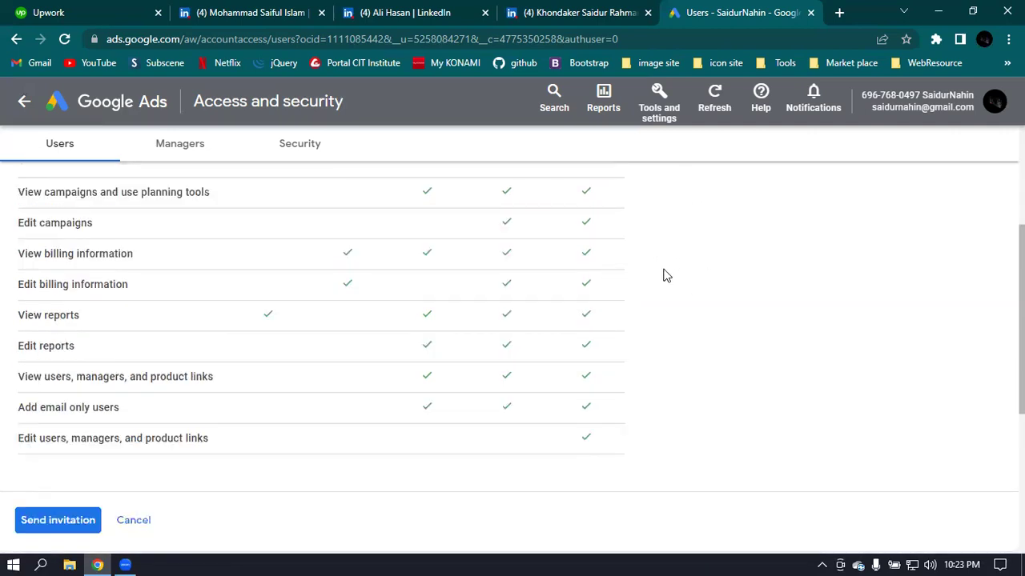
{"action": "scroll", "coordinate": [507, 302], "scroll_direction": "up", "scroll_amount": 2}
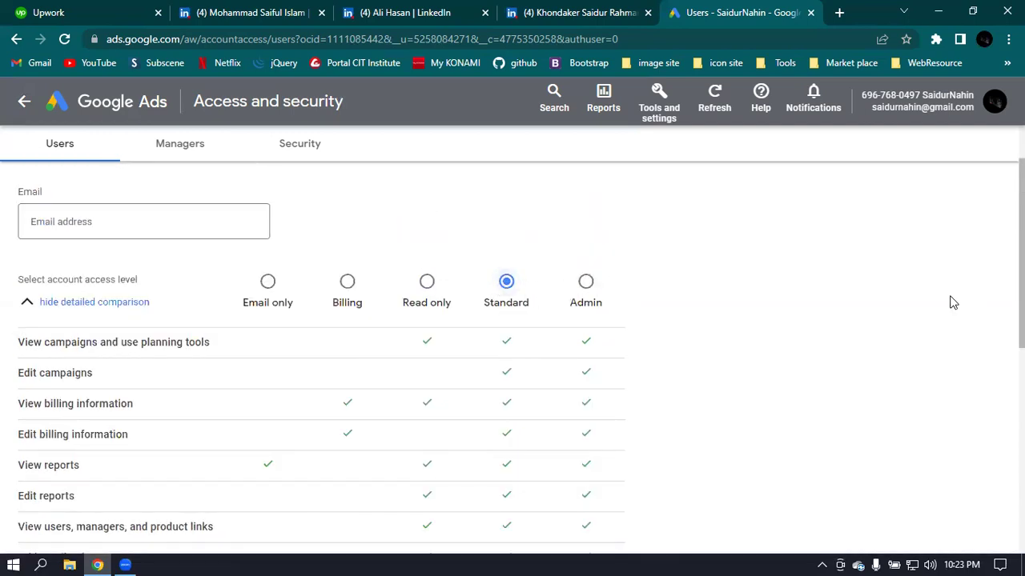
{"action": "scroll", "coordinate": [240, 257], "scroll_direction": "down", "scroll_amount": 3}
{"action": "scroll", "coordinate": [304, 272], "scroll_direction": "up", "scroll_amount": 2}
{"action": "scroll", "coordinate": [117, 179], "scroll_direction": "up", "scroll_amount": 2}
- Settle on Standard access and place the cursor in the Email address field
{"action": "left_click", "coordinate": [106, 293]}
{"action": "left_click", "coordinate": [506, 358]}
{"action": "scroll", "coordinate": [720, 312], "scroll_direction": "down", "scroll_amount": 2}
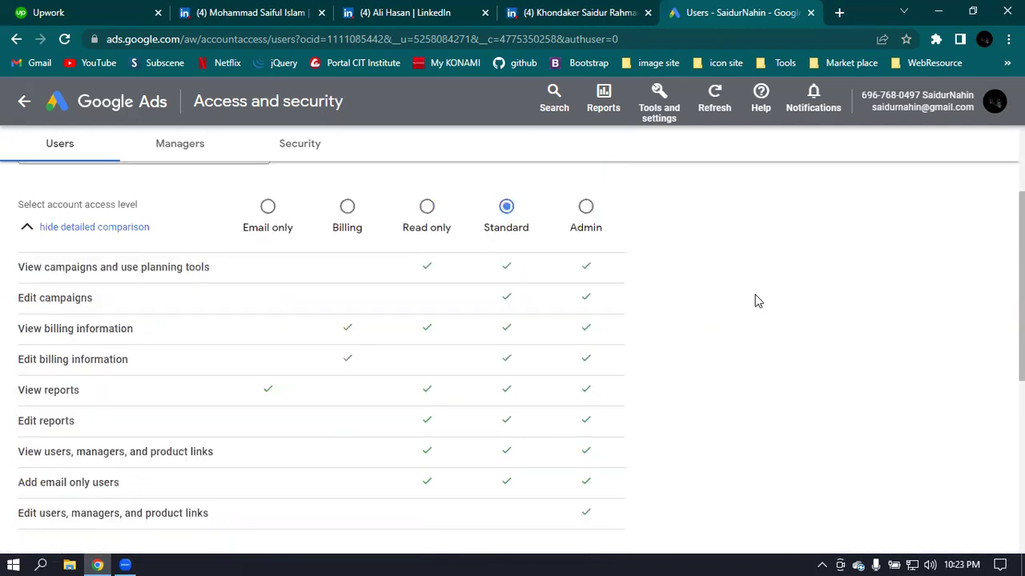
{"action": "scroll", "coordinate": [150, 360], "scroll_direction": "down", "scroll_amount": 2}
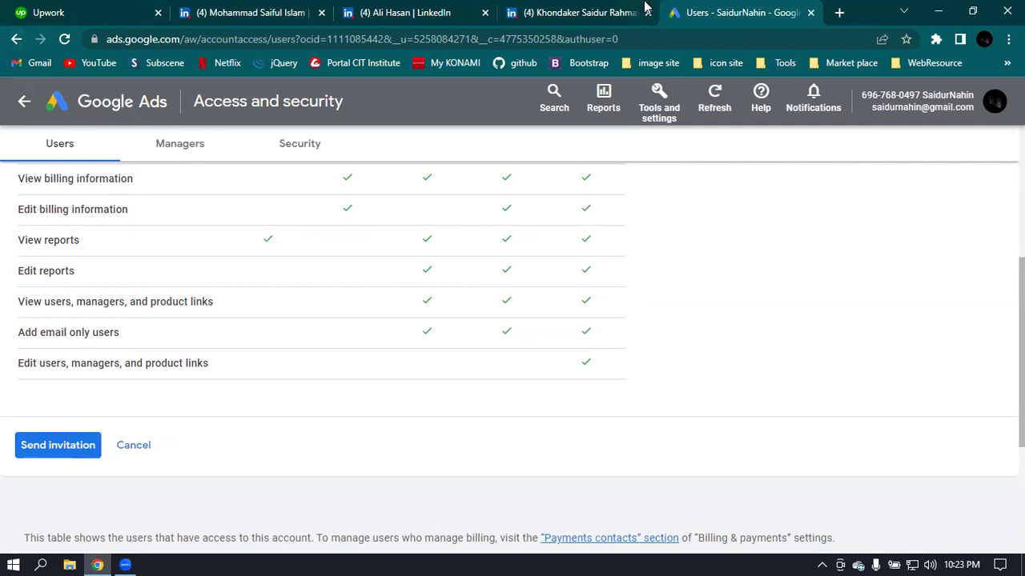
{"action": "scroll", "coordinate": [769, 277], "scroll_direction": "up", "scroll_amount": 4}
{"action": "left_click", "coordinate": [104, 297]}
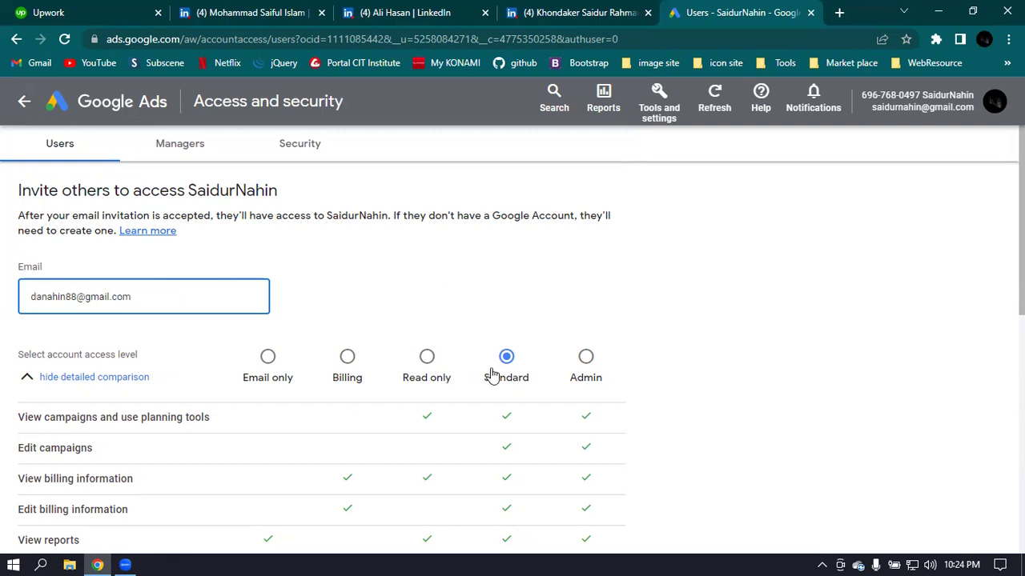
- Enter the invitee's email address, send the Standard-access invitation, and minimize the browser
{"action": "scroll", "coordinate": [80, 419], "scroll_direction": "down", "scroll_amount": 3}
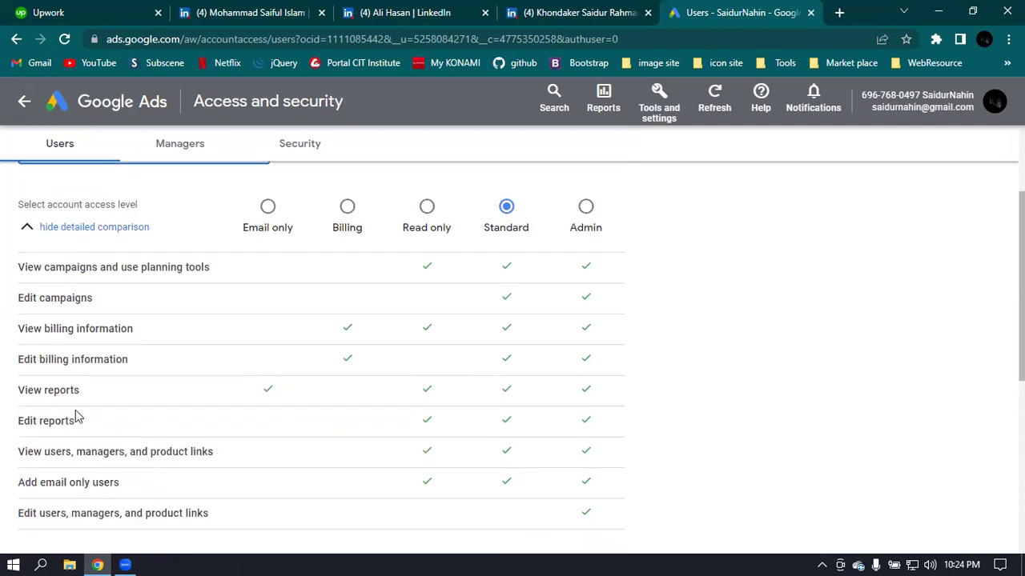
{"action": "scroll", "coordinate": [91, 318], "scroll_direction": "up", "scroll_amount": 2}
{"action": "scroll", "coordinate": [280, 254], "scroll_direction": "down", "scroll_amount": 3}
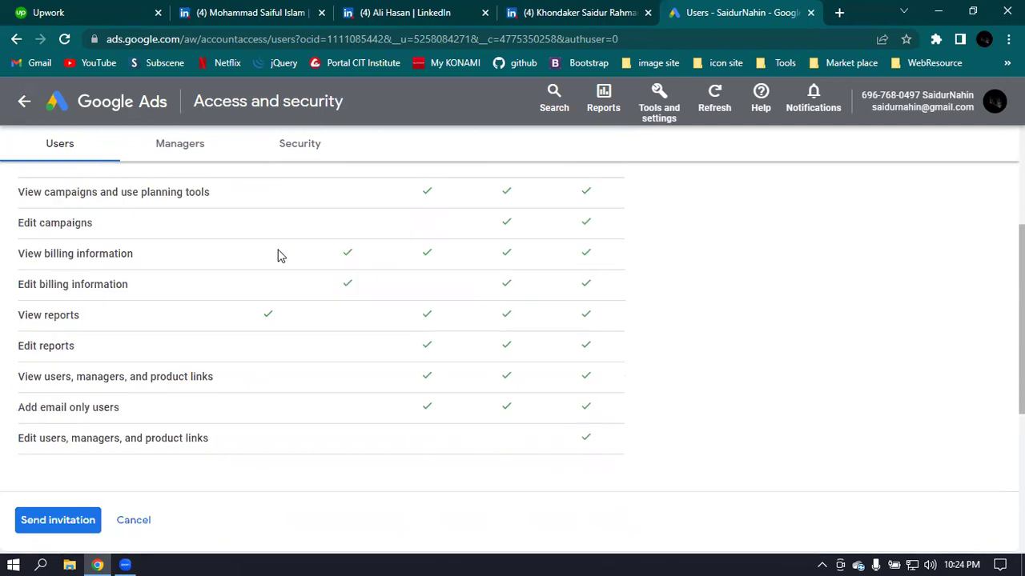
{"action": "left_click", "coordinate": [39, 449]}
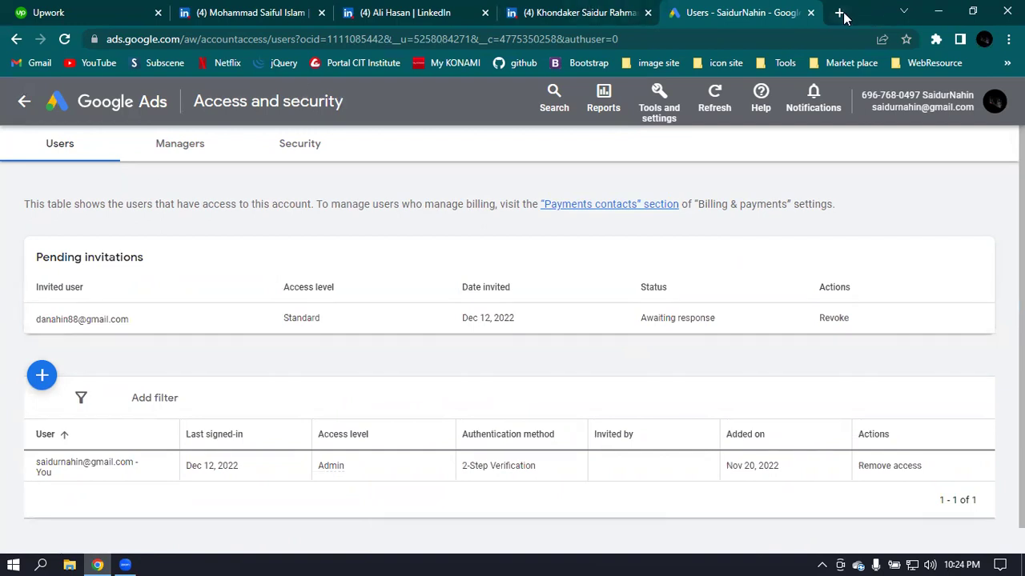
{"action": "left_click", "coordinate": [939, 12]}
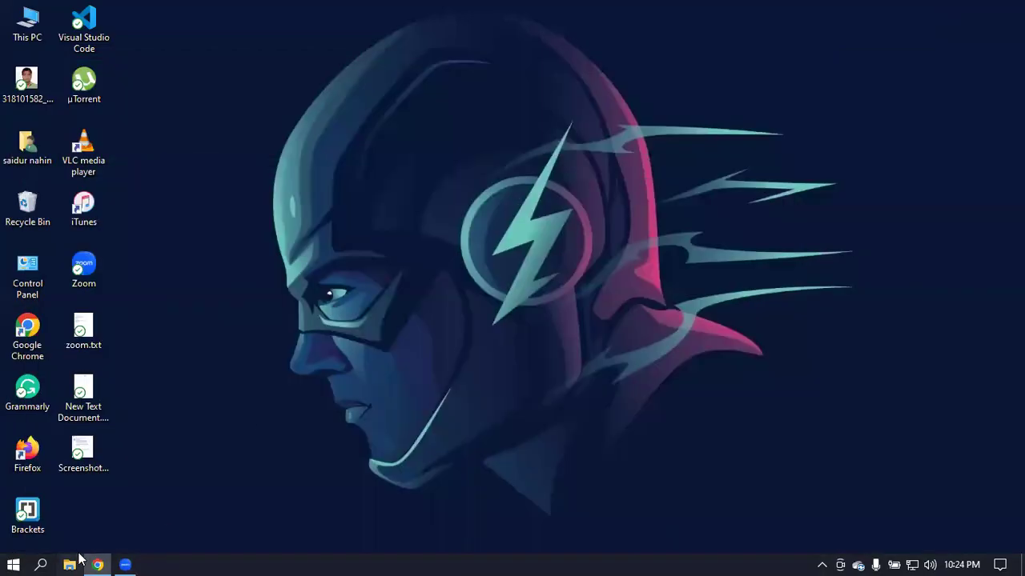
- Launch Chrome under the invited user's profile and sign in at the Google Ads site
{"action": "double_click", "coordinate": [39, 348]}
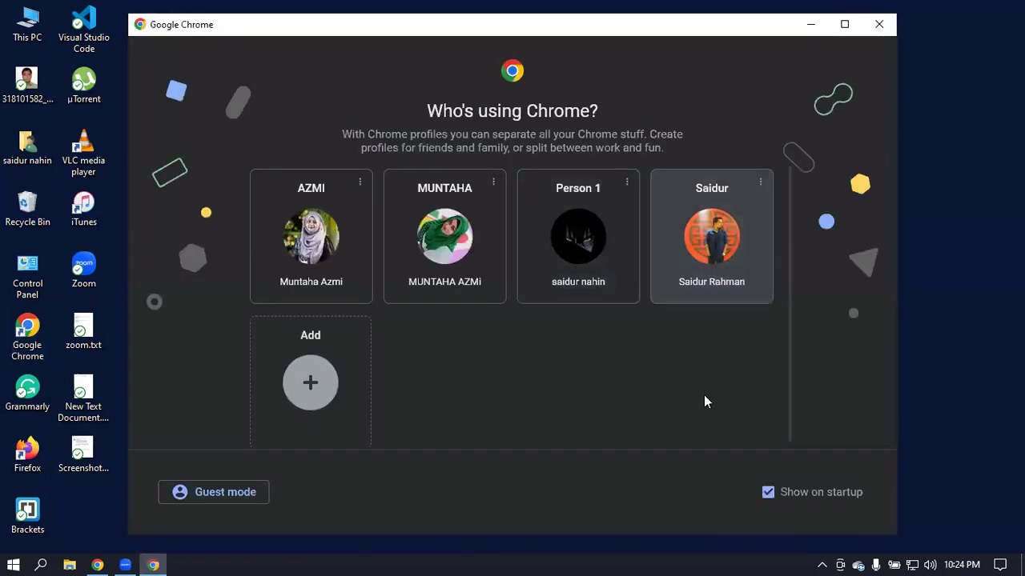
{"action": "left_click", "coordinate": [712, 236]}
{"action": "left_click", "coordinate": [747, 24]}
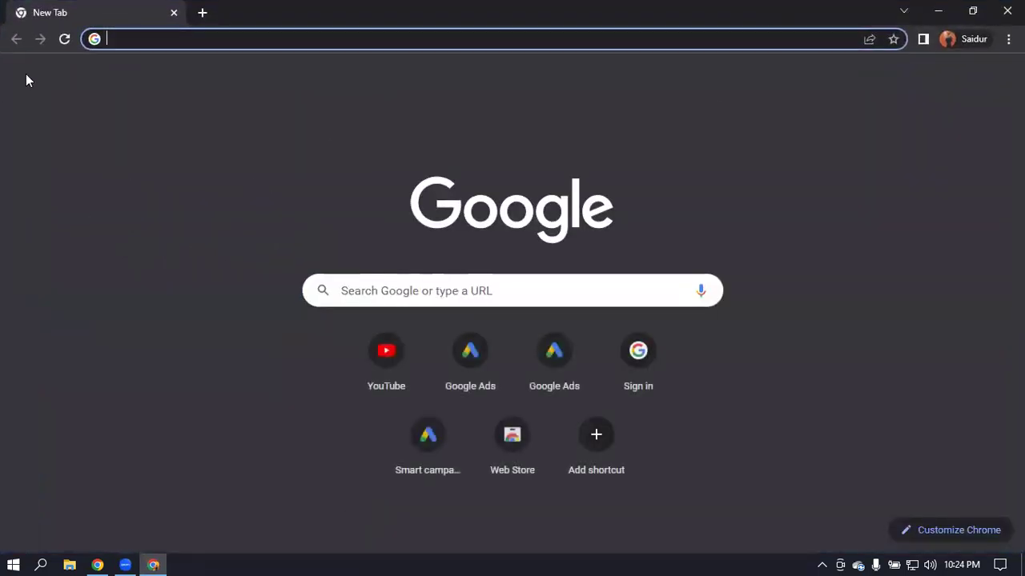
{"action": "type", "text": "ads"}
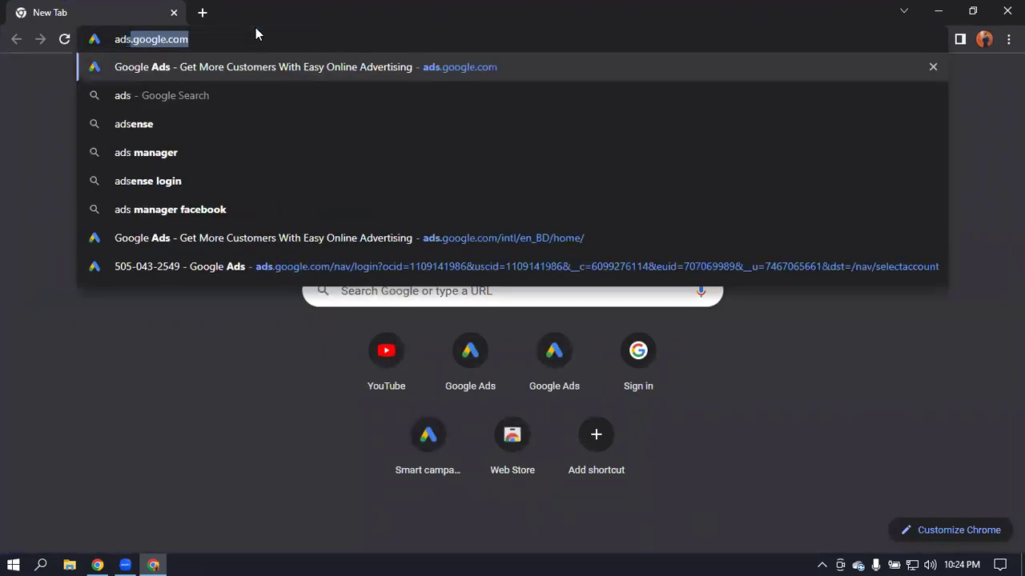
{"action": "key", "text": "Return"}
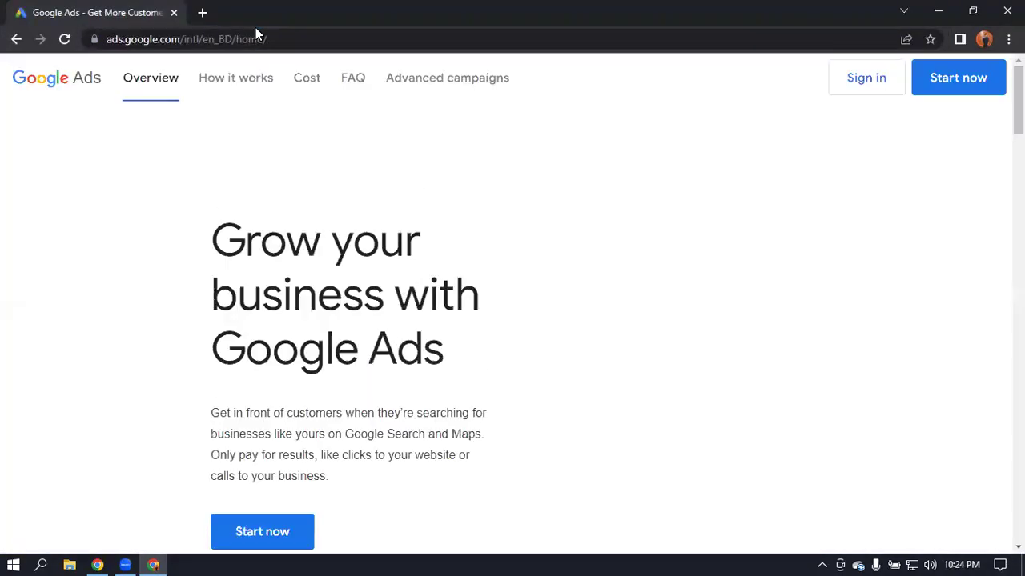
{"action": "left_click", "coordinate": [877, 83]}
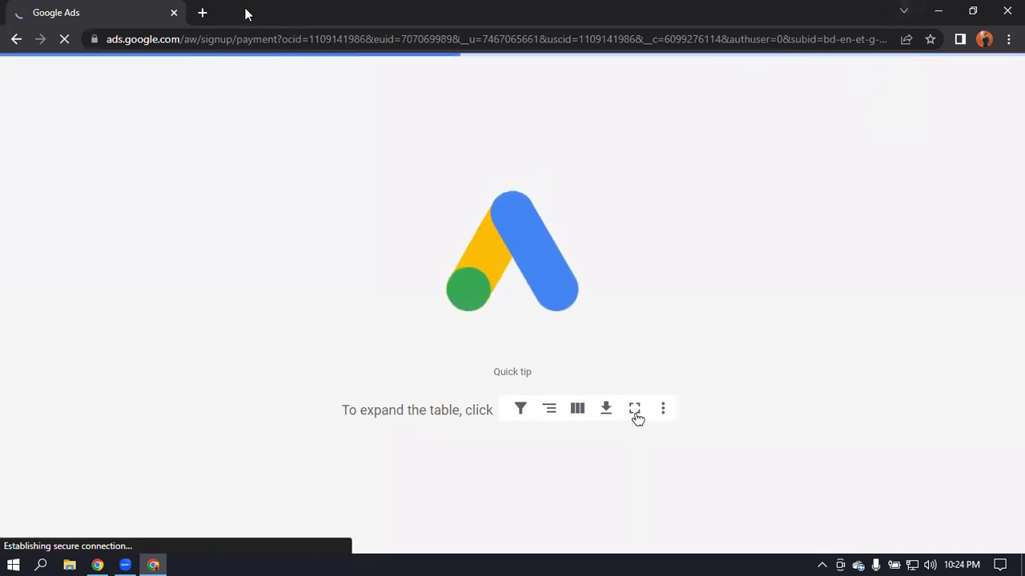
- Open Gmail in a new tab, look over the Google Ads sign-up page, then return to the admin's window
{"action": "left_click", "coordinate": [202, 13]}
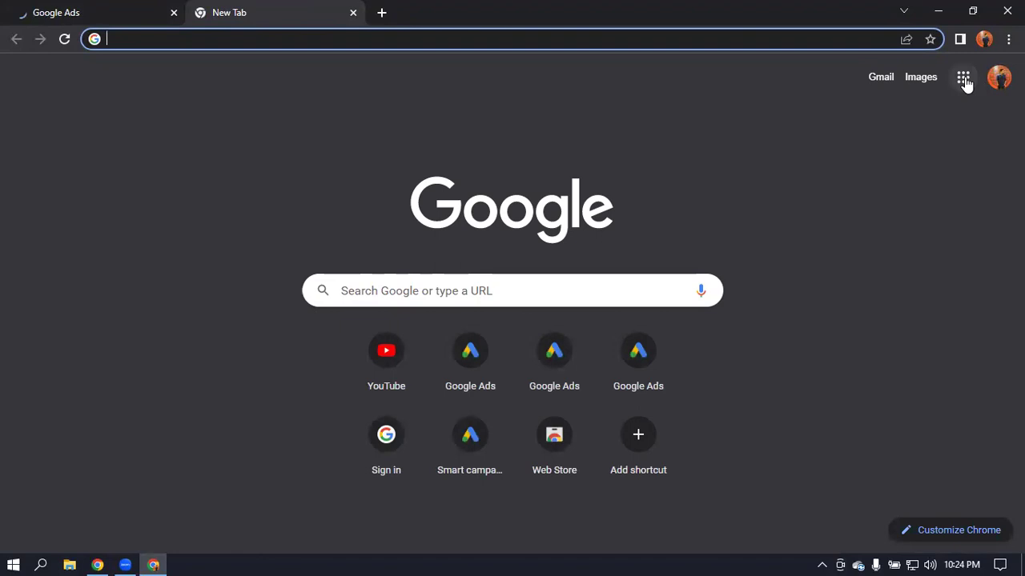
{"action": "left_click", "coordinate": [964, 79]}
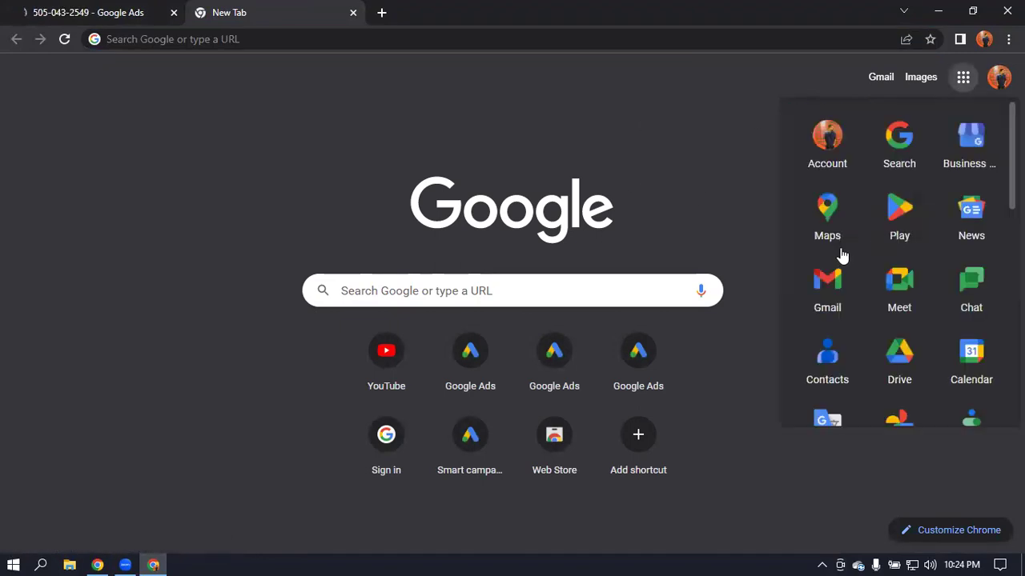
{"action": "left_click", "coordinate": [115, 11]}
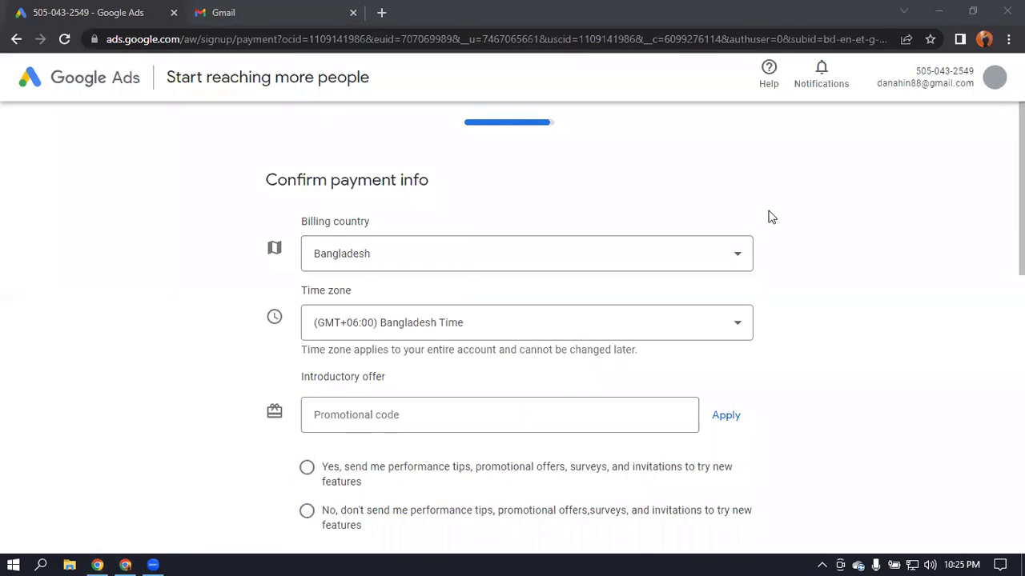
{"action": "scroll", "coordinate": [767, 218], "scroll_direction": "down", "scroll_amount": 10}
{"action": "scroll", "coordinate": [760, 221], "scroll_direction": "up", "scroll_amount": 10}
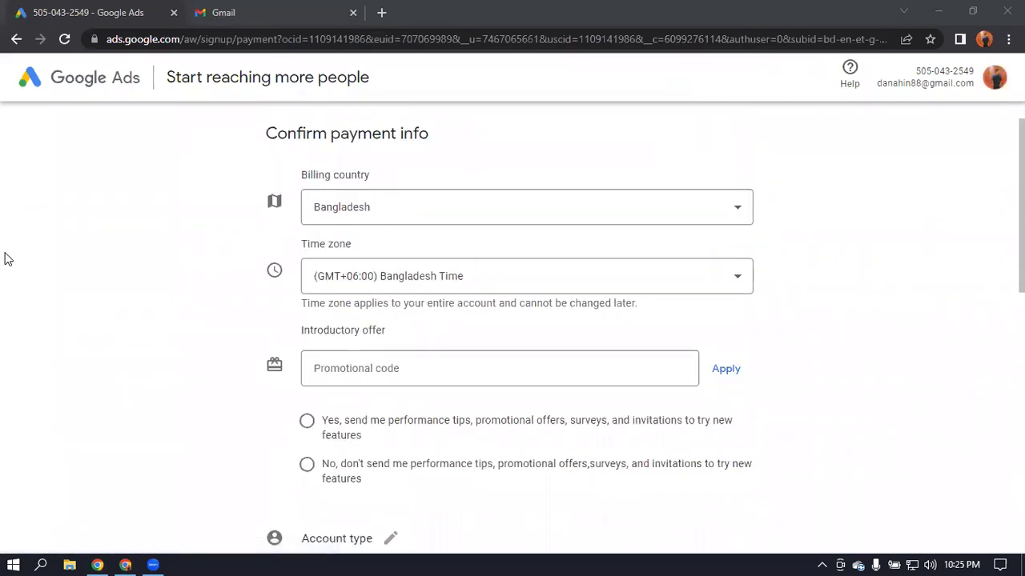
{"action": "scroll", "coordinate": [16, 324], "scroll_direction": "down", "scroll_amount": 5}
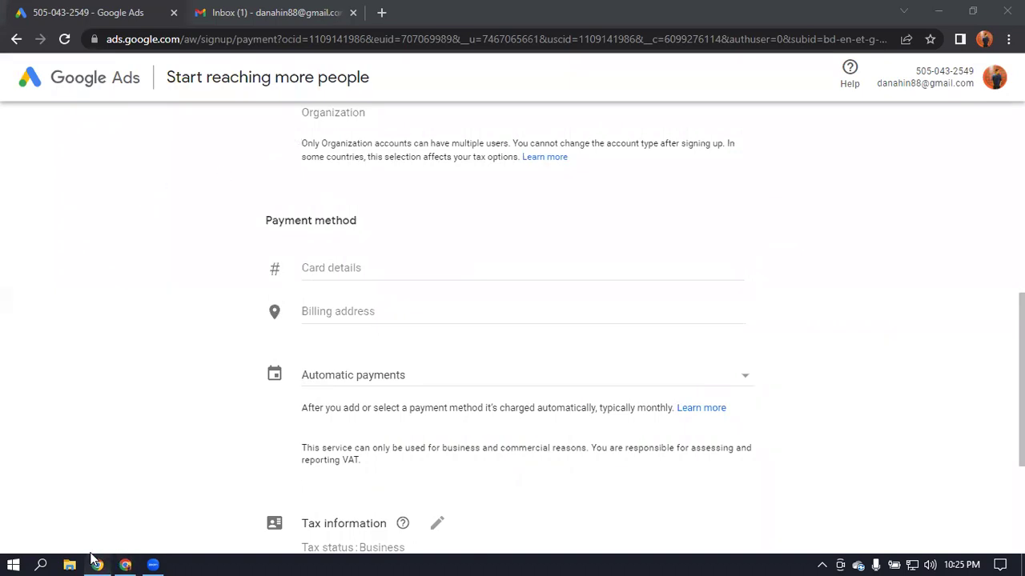
{"action": "left_click", "coordinate": [97, 564]}
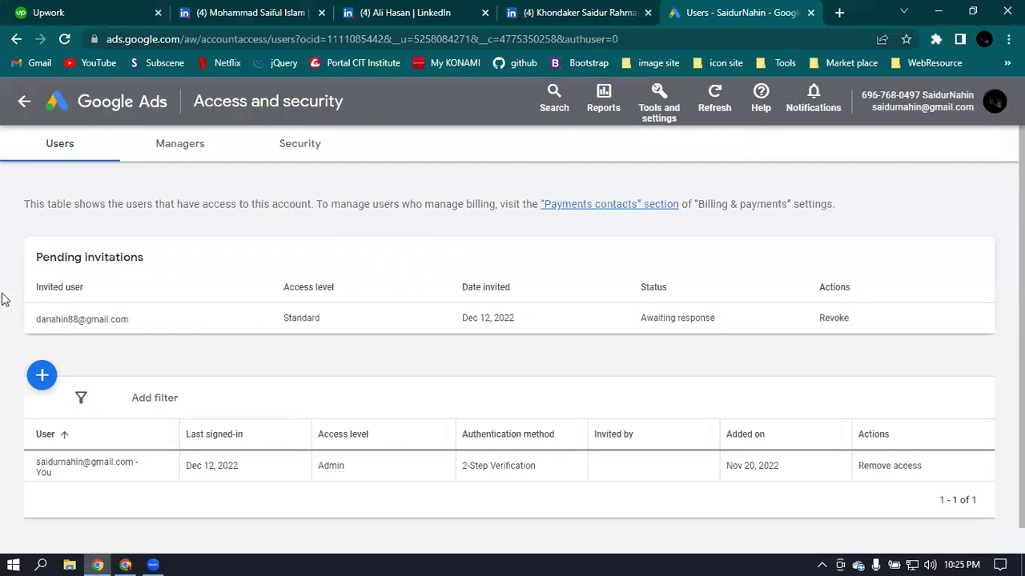
- Select and deselect the invited email, then minimize the admin window and switch to the Gmail inbox
{"action": "left_click_drag", "start_coordinate": [90, 316], "coordinate": [131, 321]}
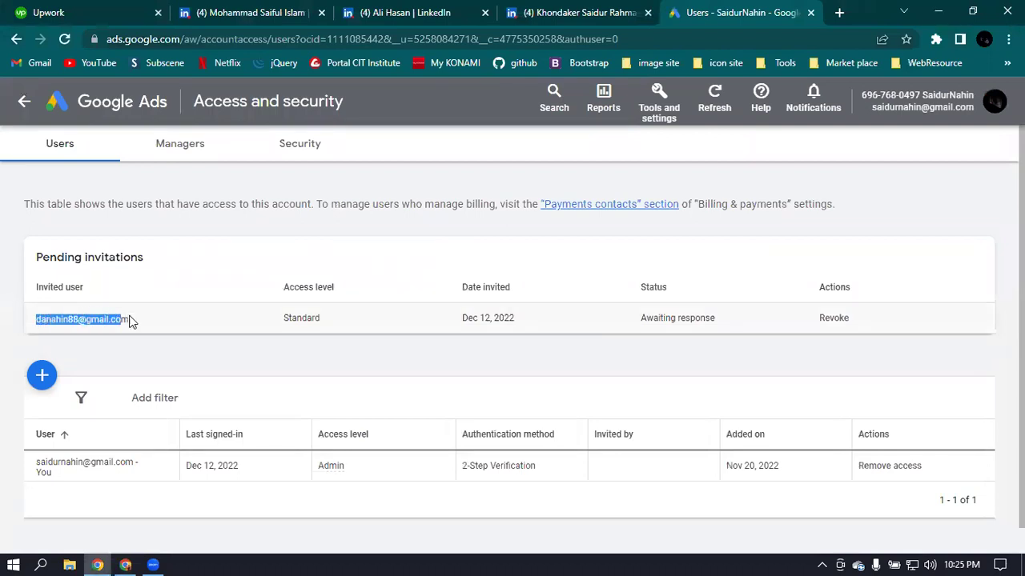
{"action": "left_click", "coordinate": [176, 323]}
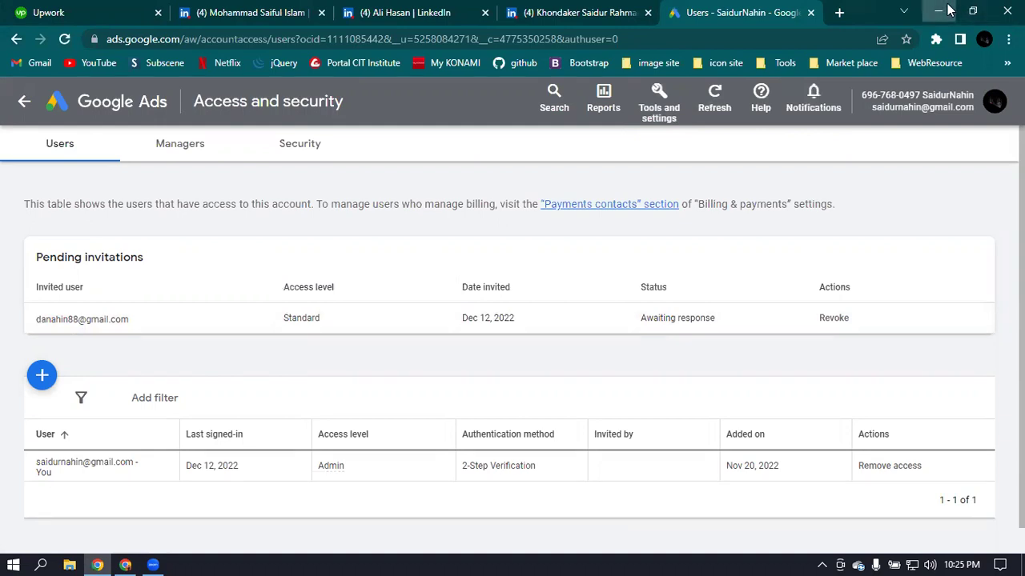
{"action": "left_click", "coordinate": [938, 11]}
{"action": "left_click", "coordinate": [324, 10]}
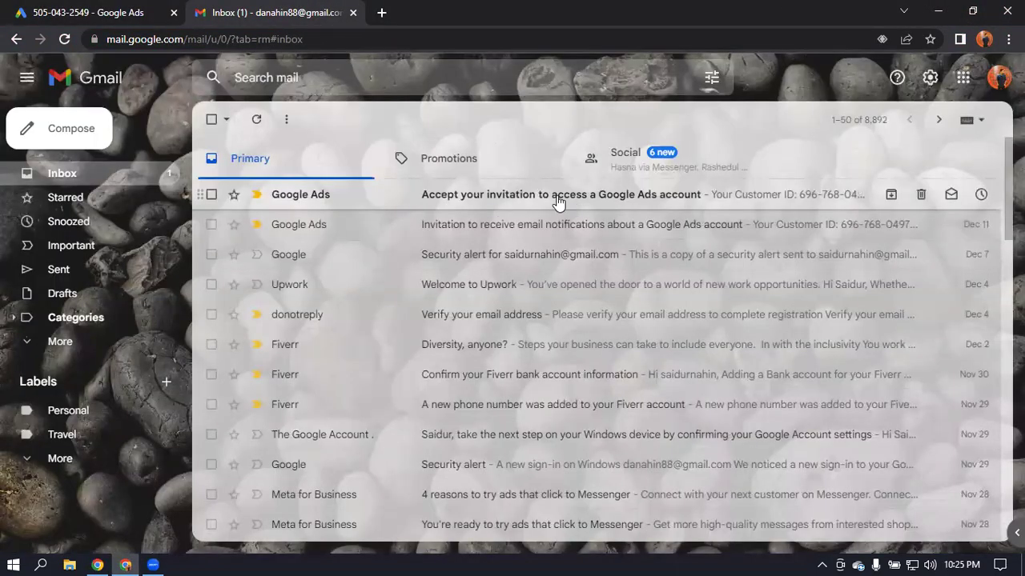
- Open the invitation email, check its customer ID and Standard access level, then accept the invitation
{"action": "left_click", "coordinate": [481, 194]}
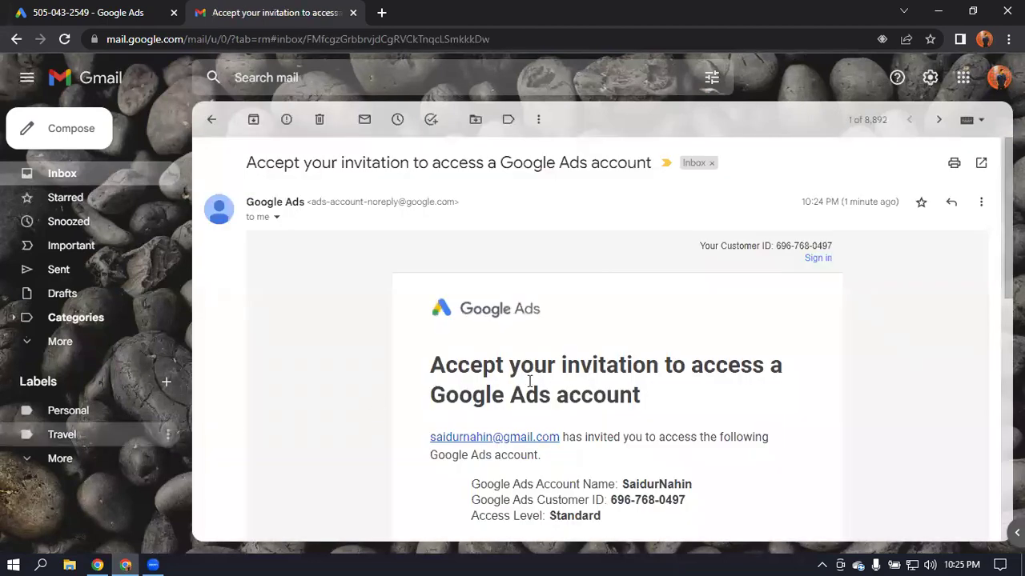
{"action": "scroll", "coordinate": [549, 384], "scroll_direction": "down", "scroll_amount": 1}
{"action": "scroll", "coordinate": [561, 384], "scroll_direction": "down", "scroll_amount": 1}
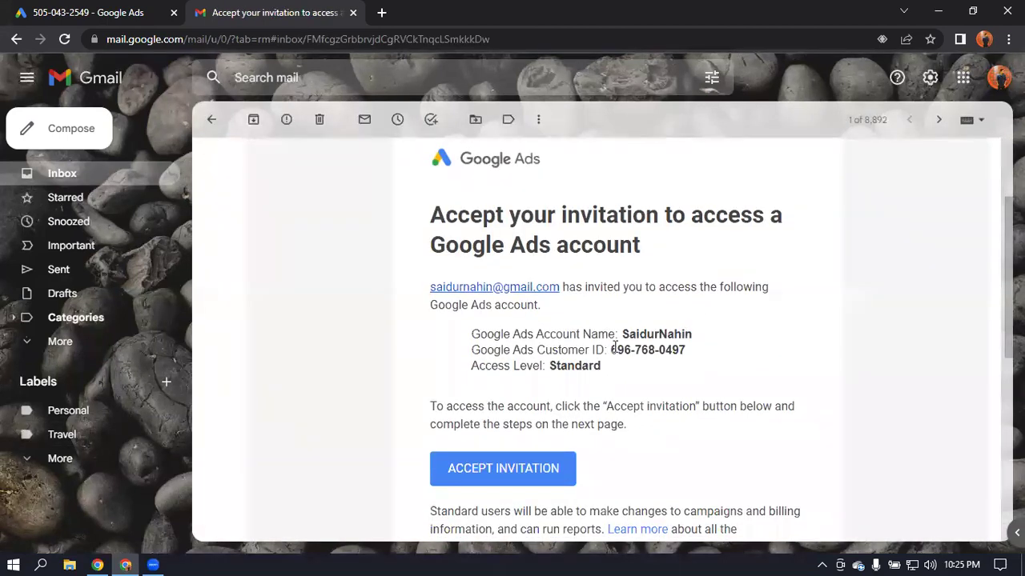
{"action": "left_click_drag", "start_coordinate": [621, 352], "coordinate": [713, 355]}
{"action": "left_click", "coordinate": [723, 355]}
{"action": "left_click_drag", "start_coordinate": [543, 367], "coordinate": [660, 371]}
{"action": "scroll", "coordinate": [715, 368], "scroll_direction": "down", "scroll_amount": 2}
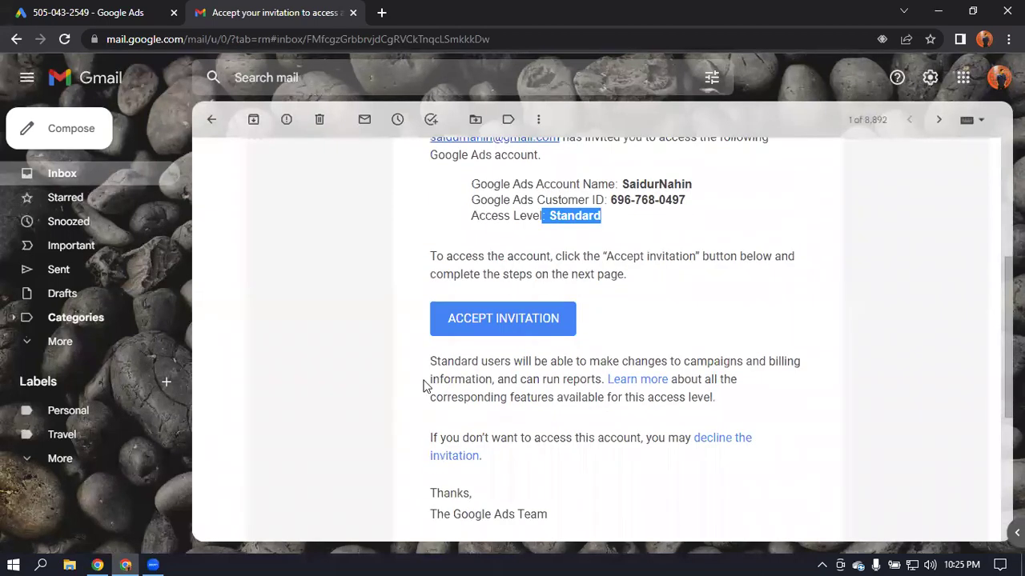
{"action": "left_click", "coordinate": [522, 321]}
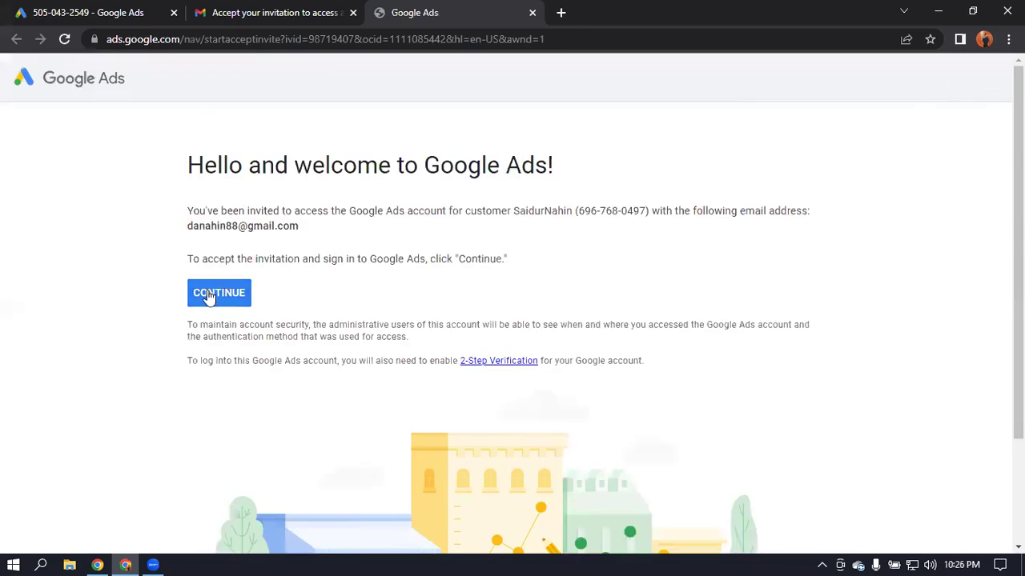
- Continue accepting the invitation and begin the 2-step verification setup
{"action": "left_click", "coordinate": [217, 296]}
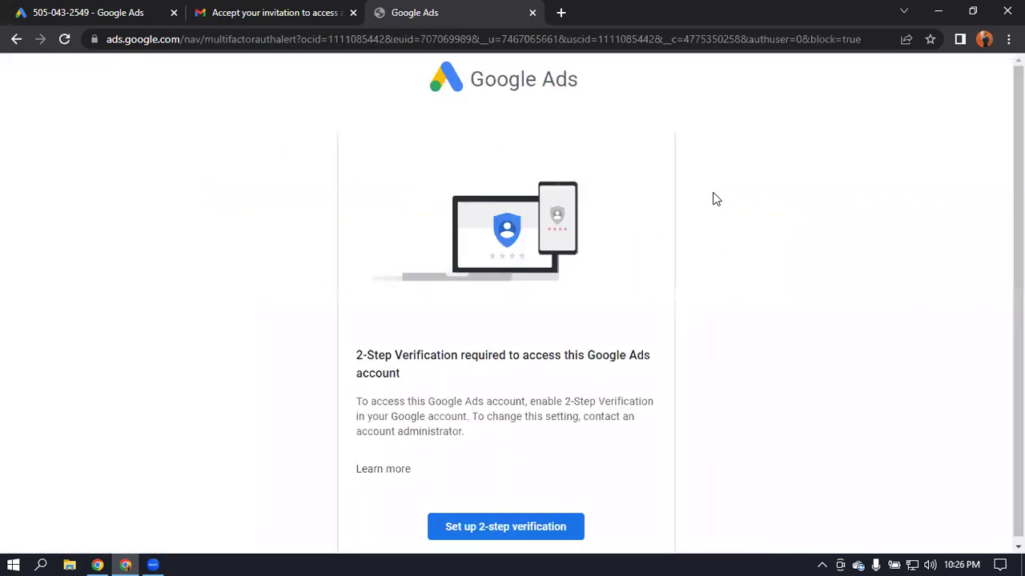
{"action": "left_click", "coordinate": [547, 522]}
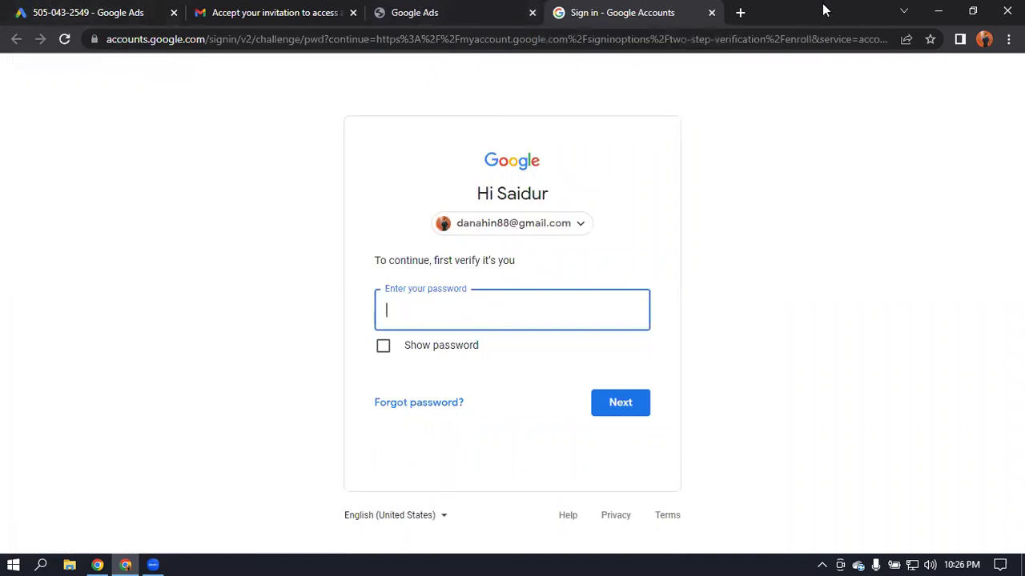
- Switch to the admin window, reload the users page, and leave the new user's access at Standard
{"action": "key", "text": "alt+Tab"}
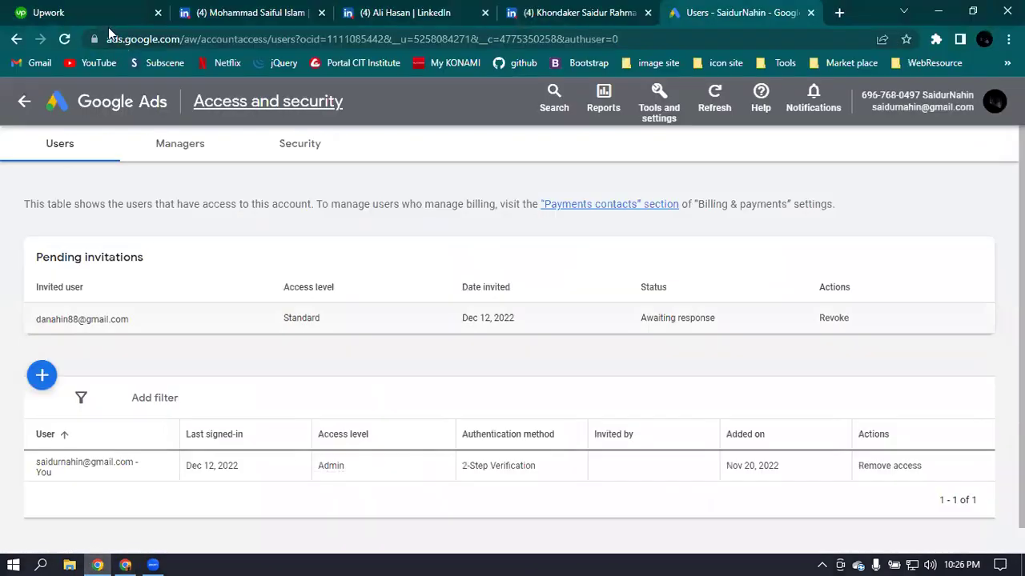
{"action": "left_click", "coordinate": [64, 38]}
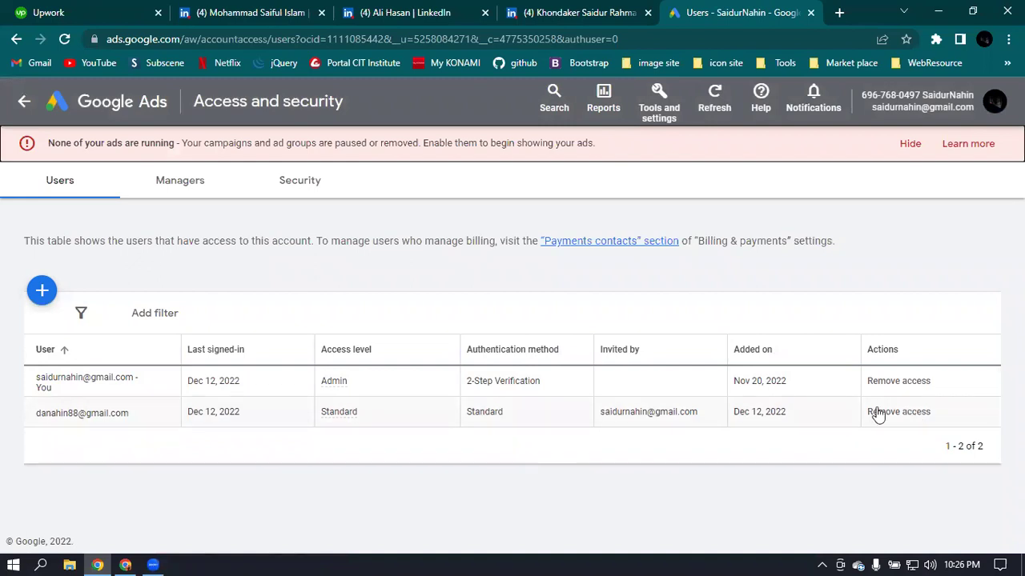
{"action": "left_click", "coordinate": [358, 419]}
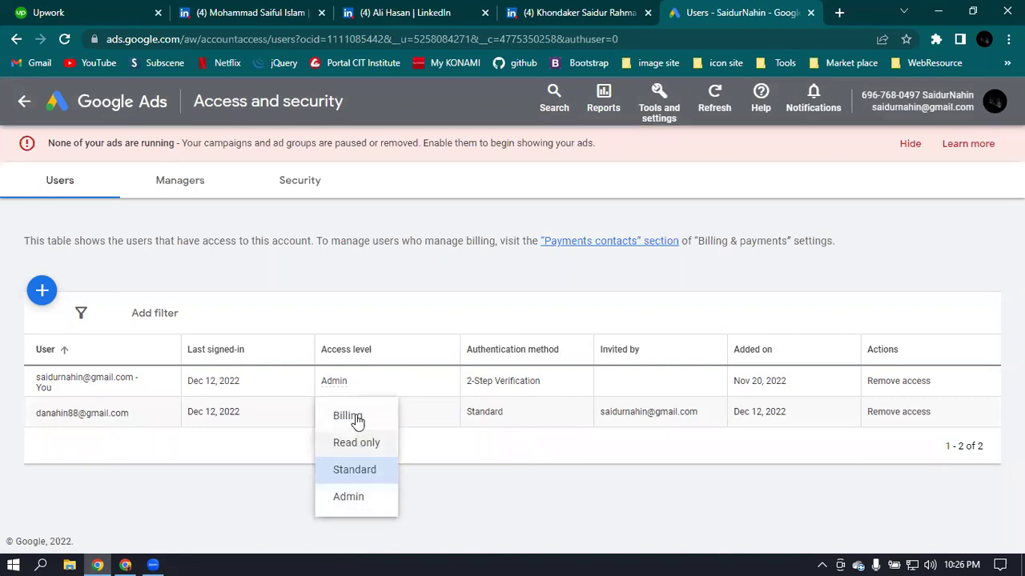
{"action": "left_click", "coordinate": [498, 447]}
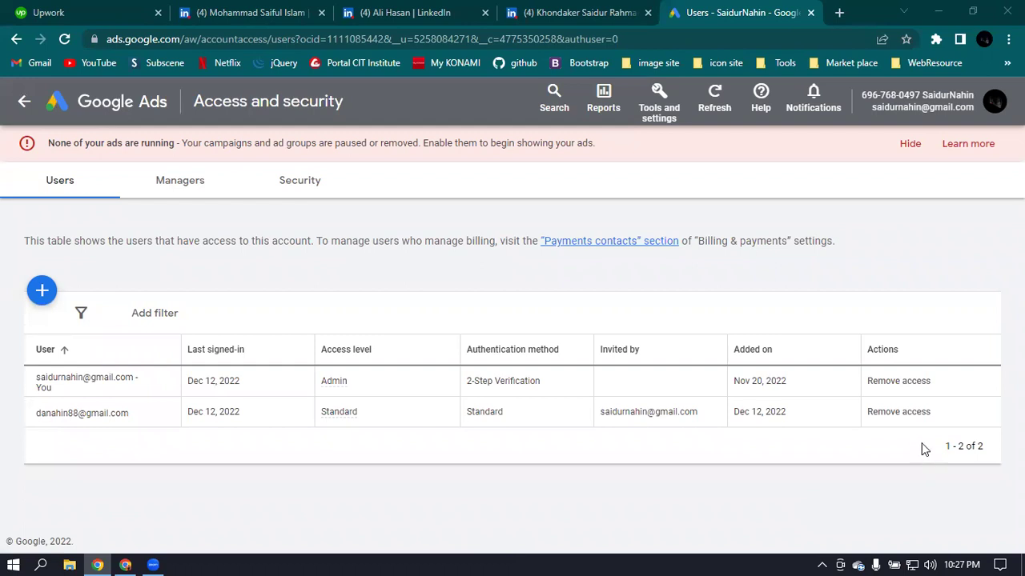
- Revoke the second user's Google Ads access, confirm the removal, and close the Ads tab
{"action": "left_click", "coordinate": [910, 413]}
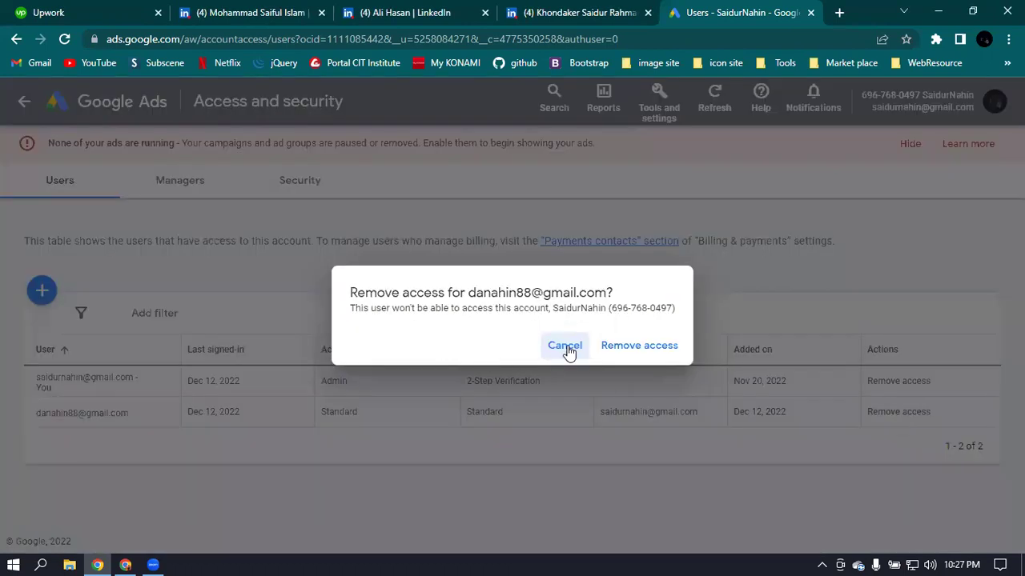
{"action": "left_click", "coordinate": [658, 346]}
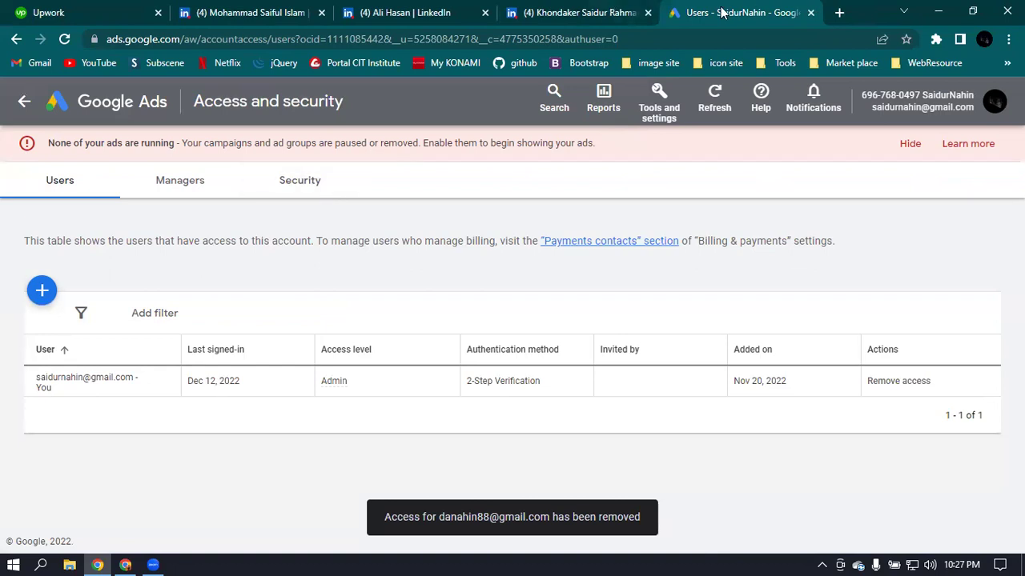
{"action": "left_click", "coordinate": [810, 13]}
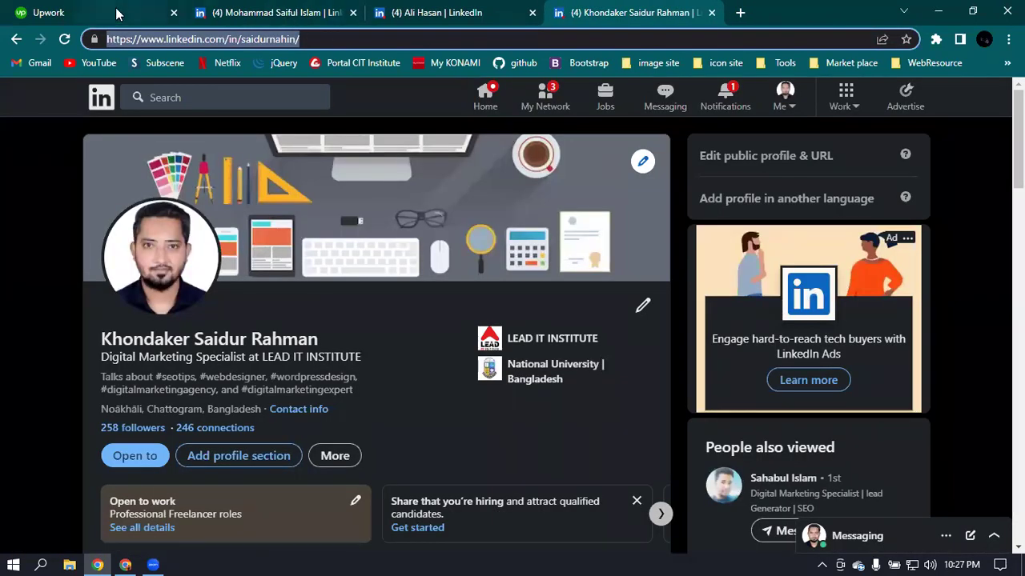
- Return to the Upwork Find Work feed and close the leftover Chrome window showing Google sign-in
{"action": "left_click", "coordinate": [96, 12]}
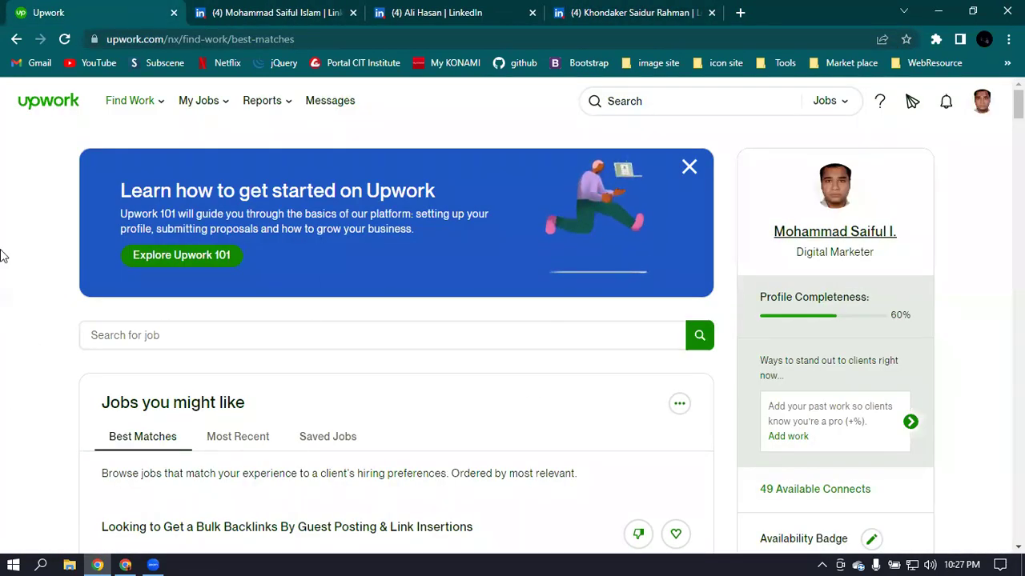
{"action": "left_click", "coordinate": [125, 565]}
{"action": "left_click", "coordinate": [1007, 11]}
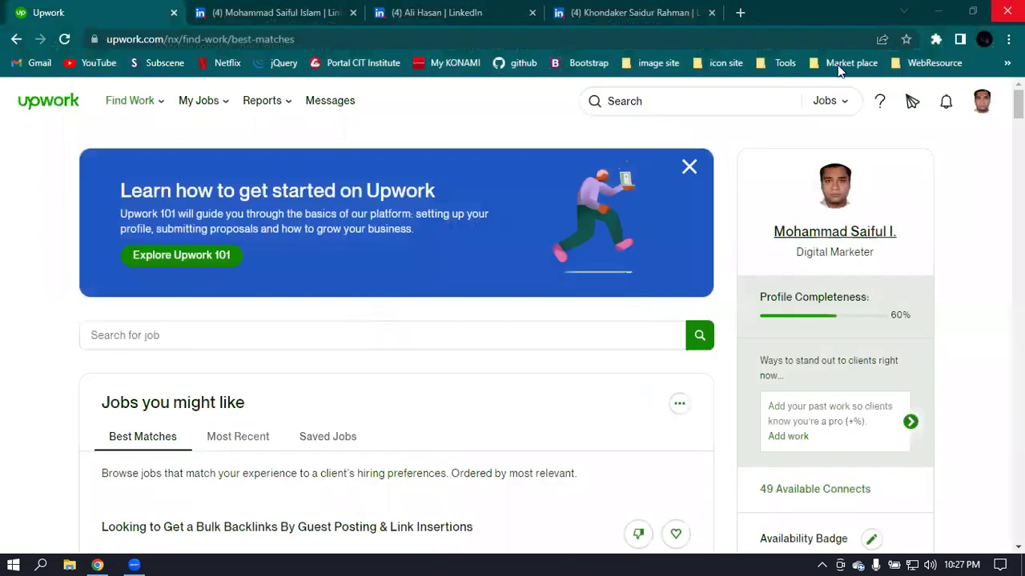